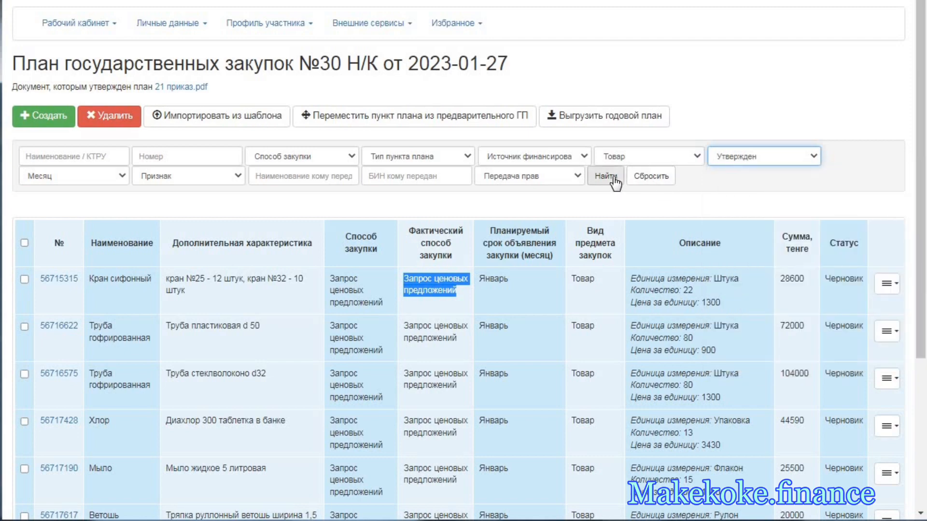
- Run the plan item search with subject type Товар and status Утвержден
left_click(613, 176)
scroll(632, 251, "down", 6)
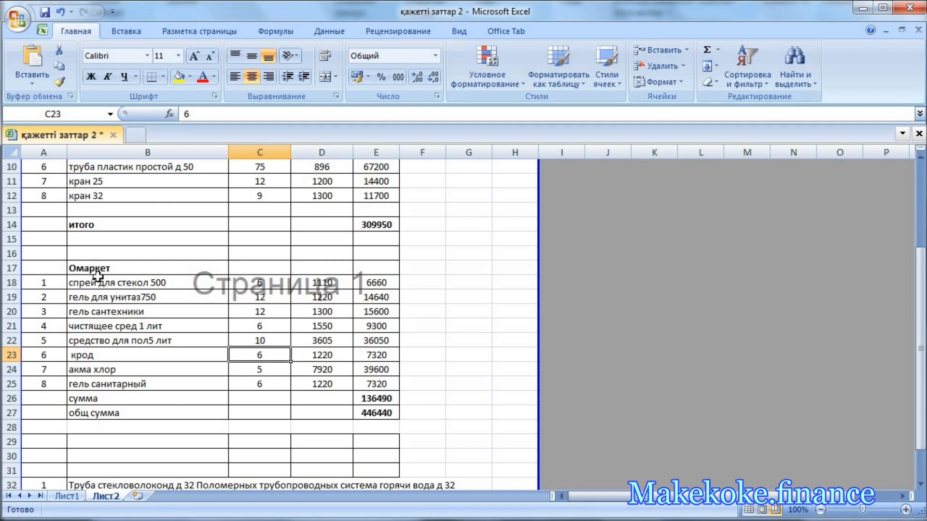
- Switch to the Excel workbook and look through the Омаркет goods, picking out спрей для стекол 500
left_click_drag(96, 270, 112, 400)
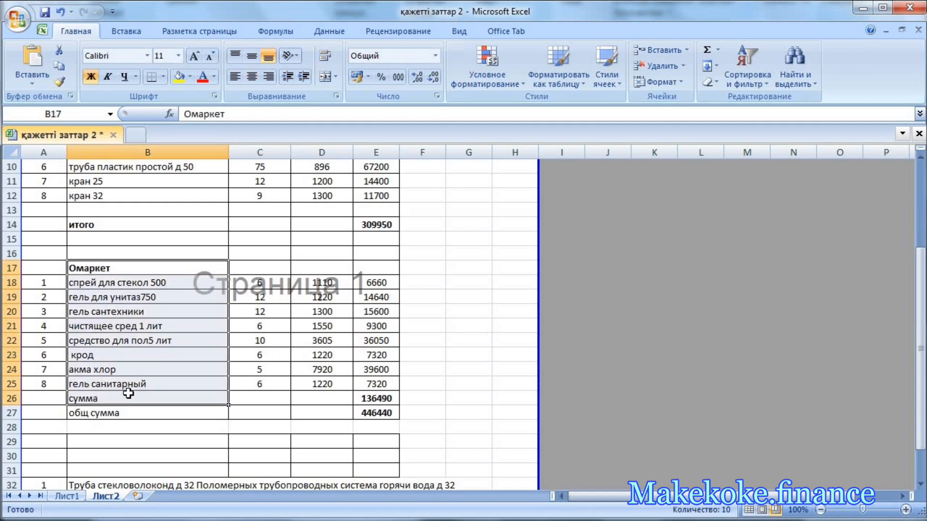
left_click(138, 283)
scroll(142, 218, "down", 1)
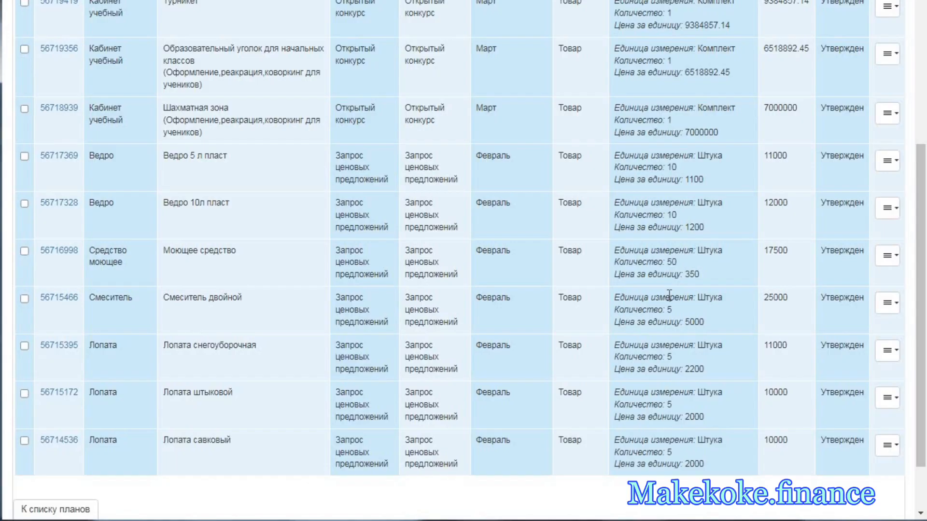
- Open the approved Смеситель двойной plan item for changes and set its procurement method to Электронный магазин
left_click(889, 304)
left_click(850, 327)
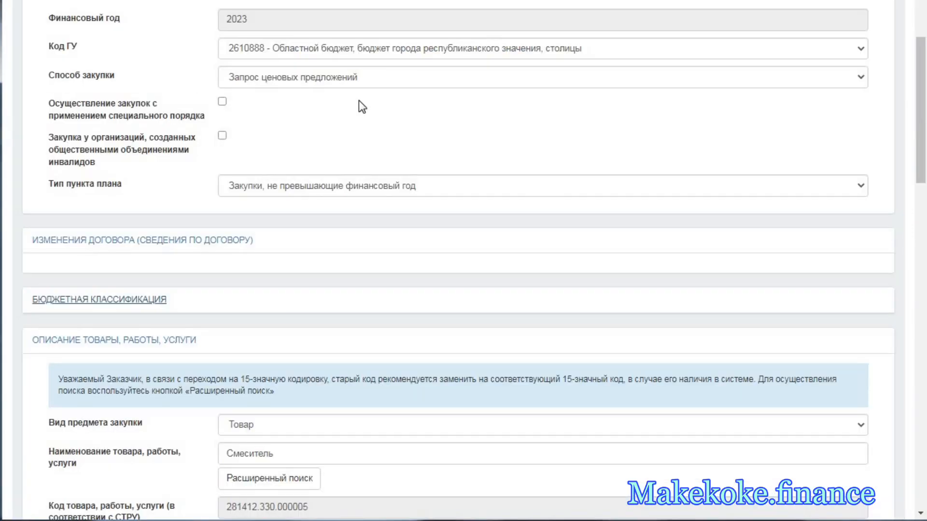
left_click(329, 76)
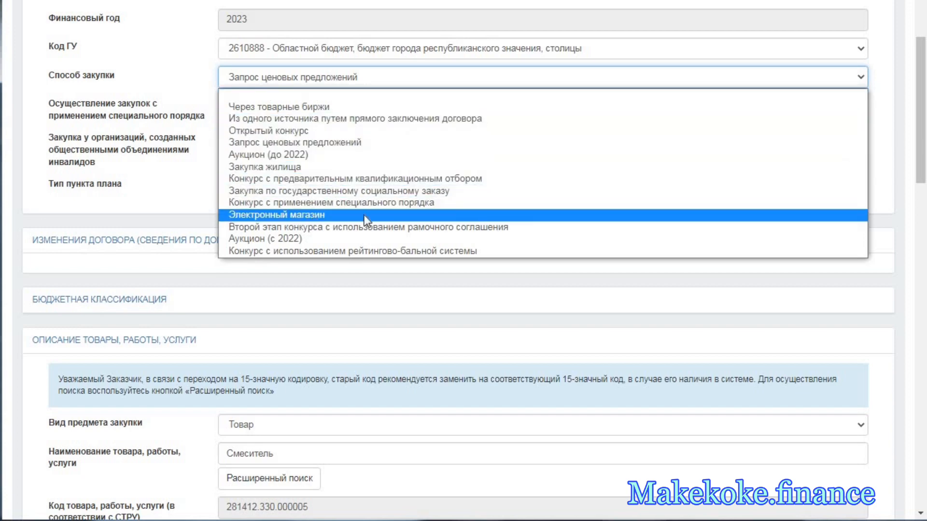
left_click(318, 214)
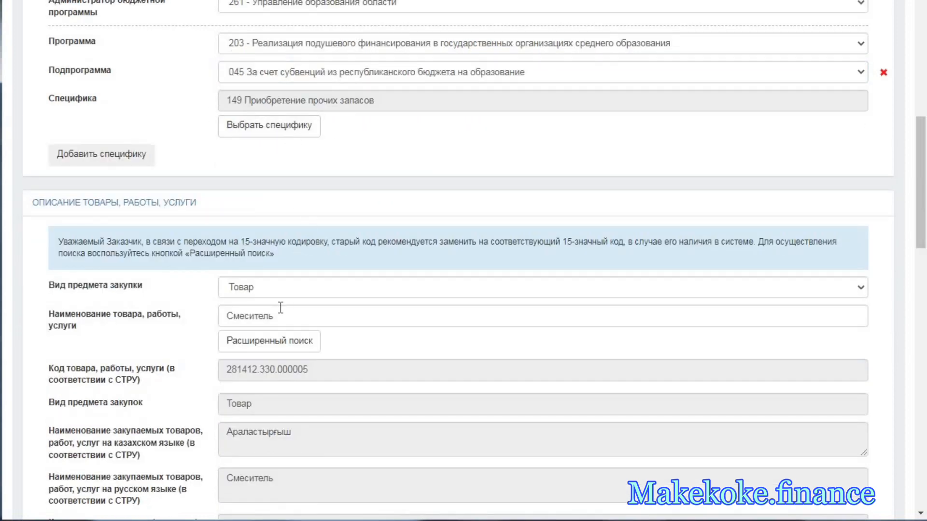
- Set the item code to 204132.750.000000 and fill both additional descriptions with the glass spray's composition text
scroll(280, 307, "down", 3)
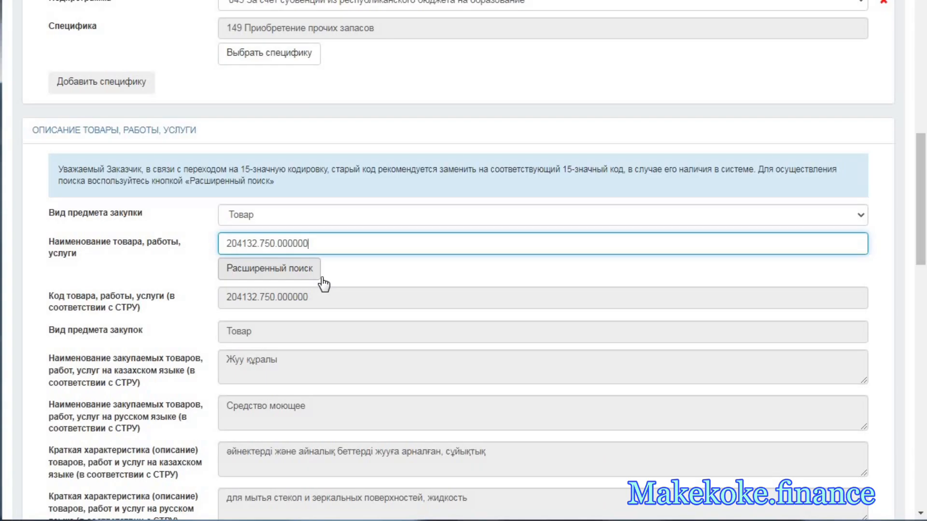
scroll(323, 284, "down", 1)
scroll(322, 284, "down", 3)
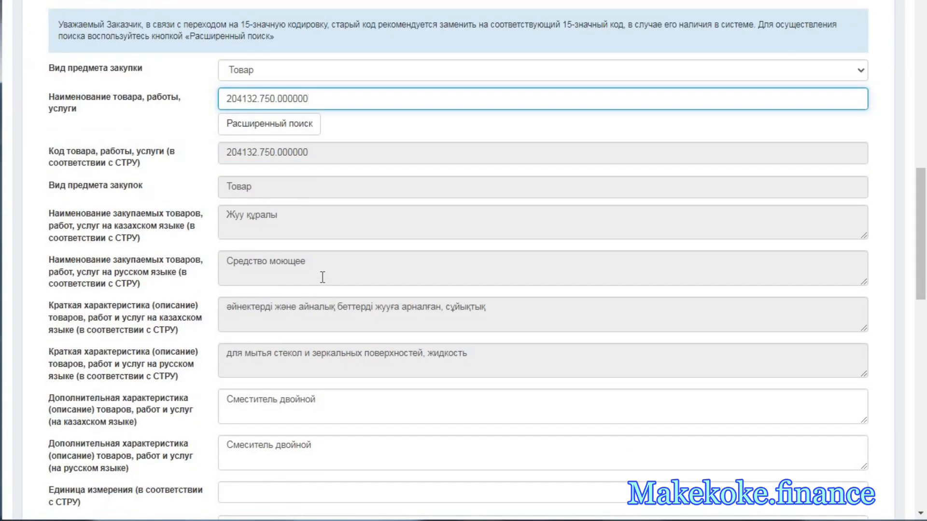
scroll(322, 277, "down", 2)
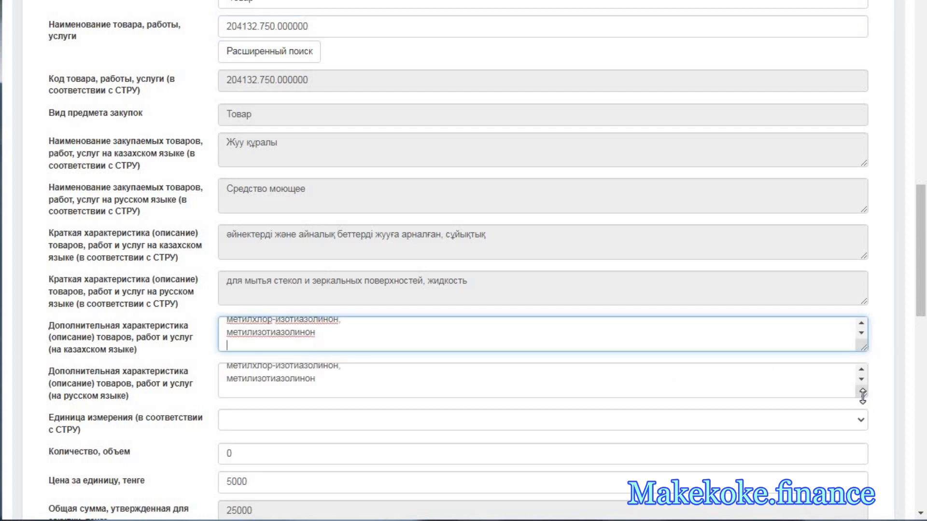
- Enlarge the Russian additional description field and read through the composition text
left_click_drag(862, 396, 862, 477)
scroll(340, 407, "up", 2)
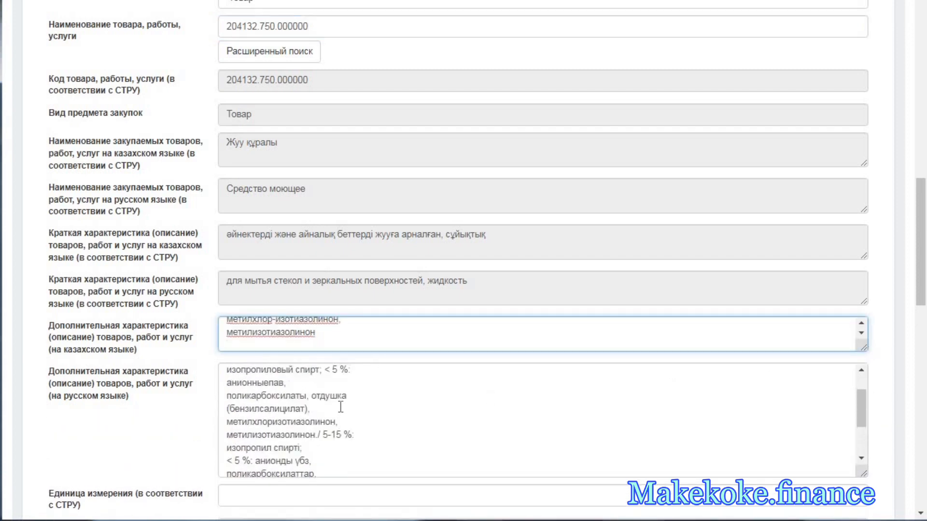
scroll(340, 407, "up", 3)
scroll(298, 393, "down", 3)
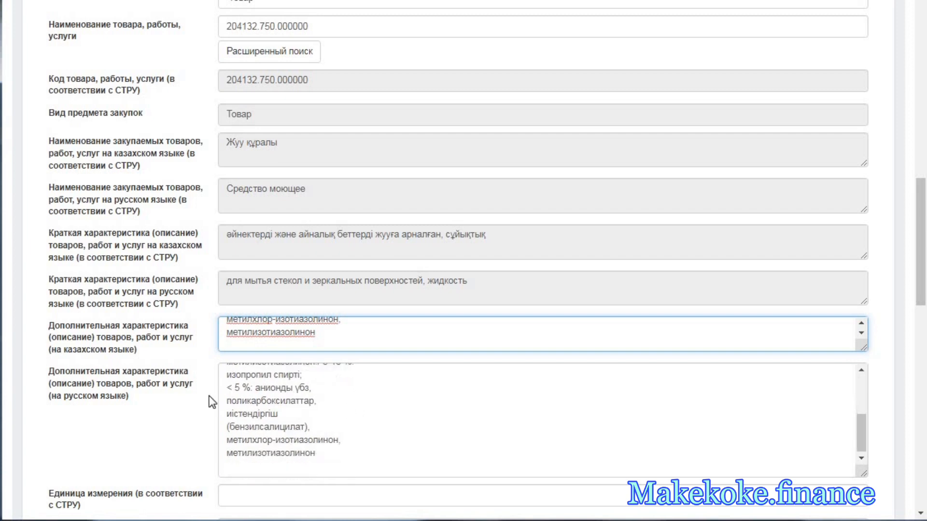
left_click(248, 466)
scroll(262, 380, "down", 3)
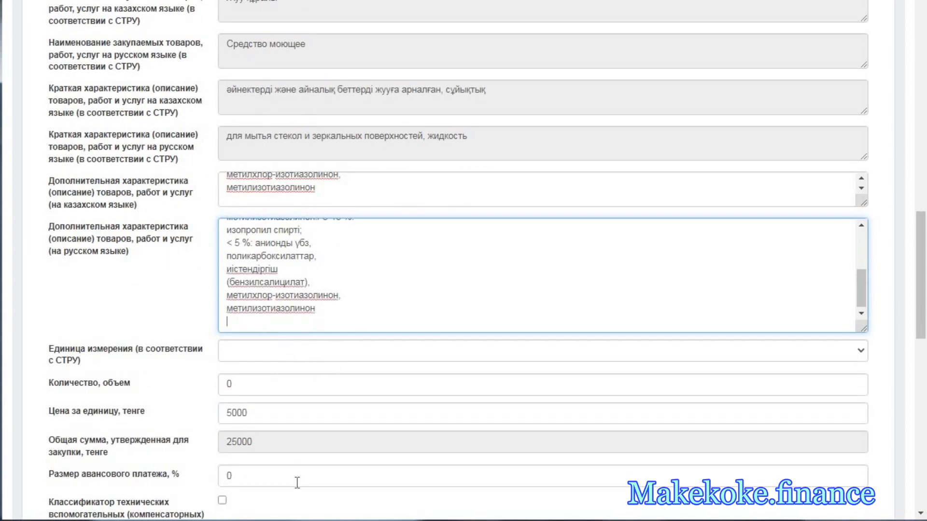
- Look up the quantity and unit price of спрей для стекол 500 in the Excel list
left_click(275, 520)
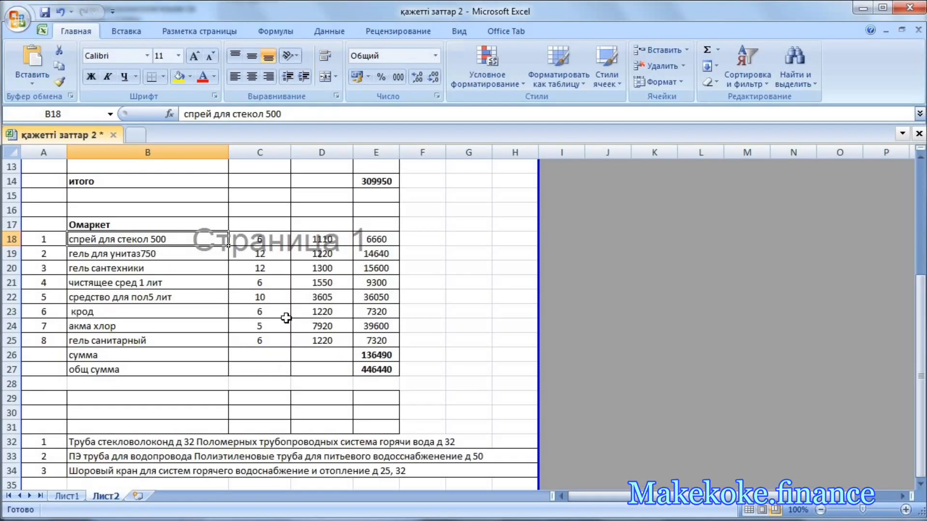
left_click(271, 242)
left_click(332, 240)
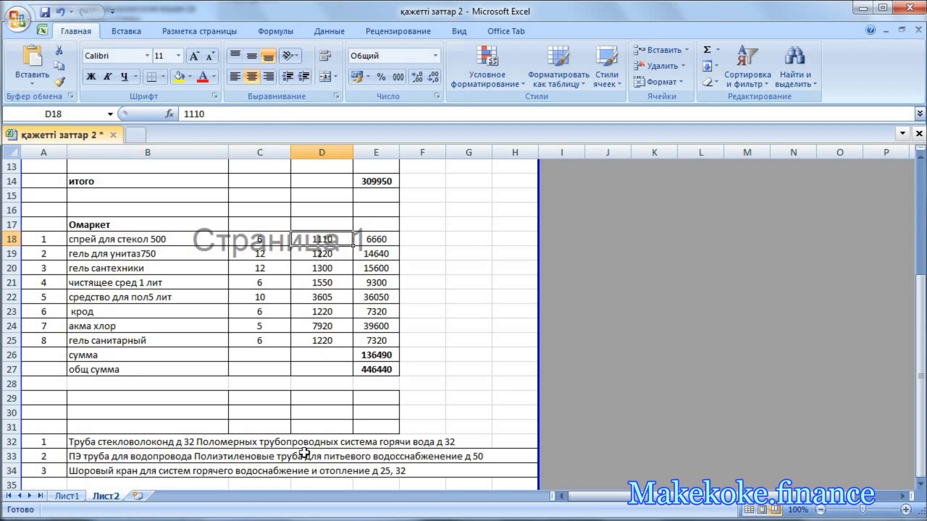
left_click(210, 520)
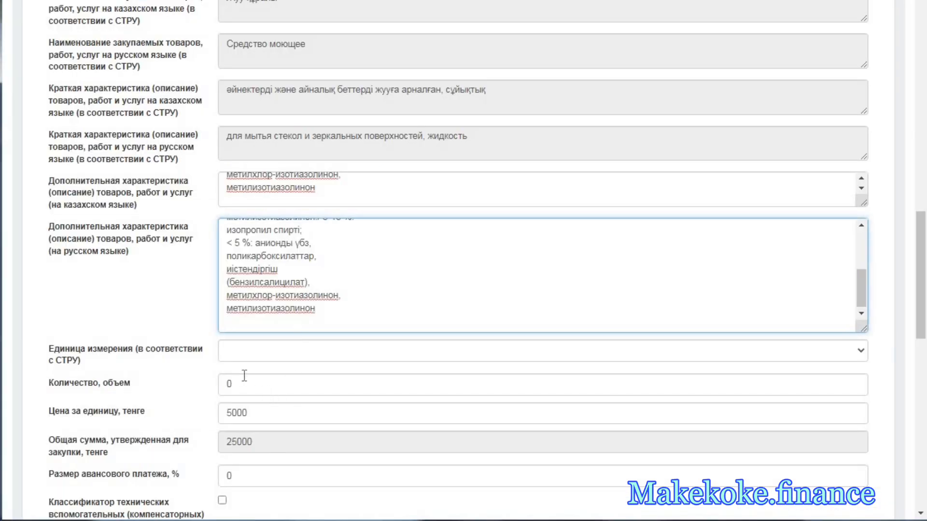
- Set the unit of measure to Штука, the quantity to 6 and the unit price to 1110 tenge
left_click(244, 361)
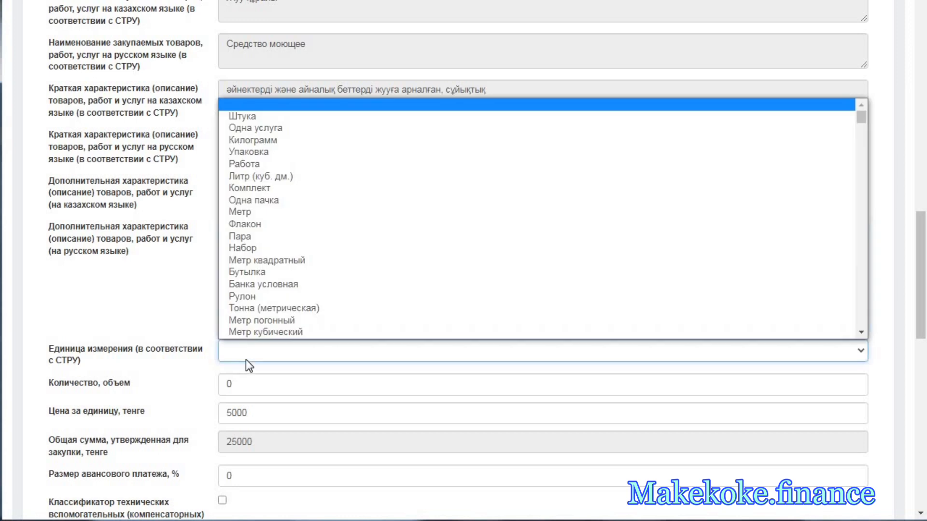
left_click(277, 120)
left_click(208, 389)
type("6")
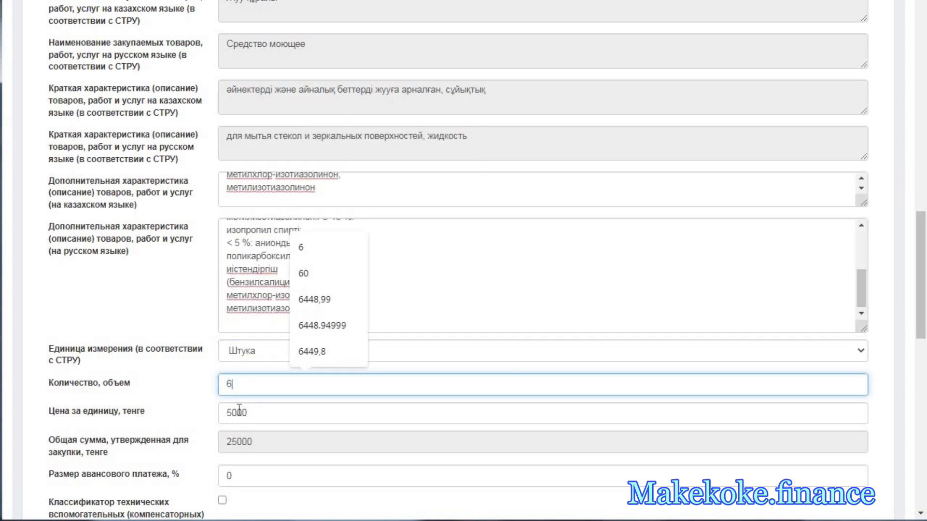
left_click(238, 413)
double_click(239, 414)
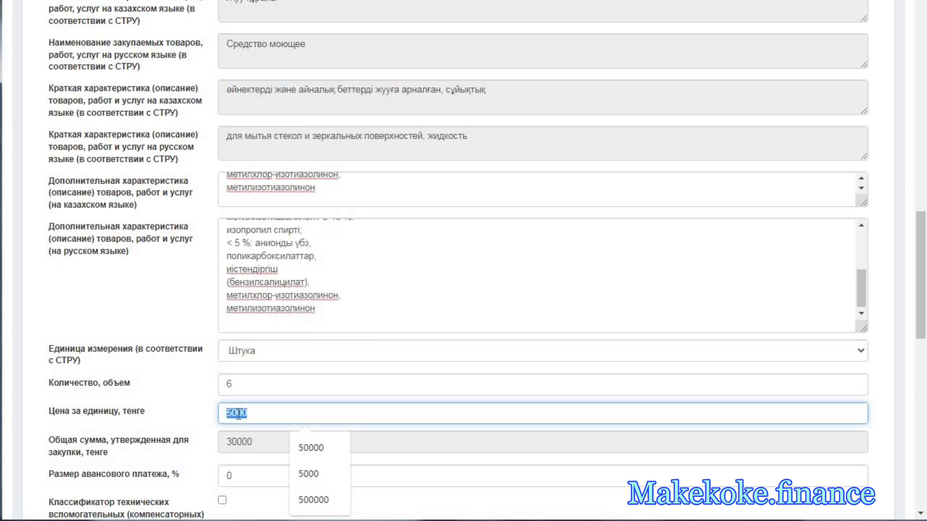
type("1110")
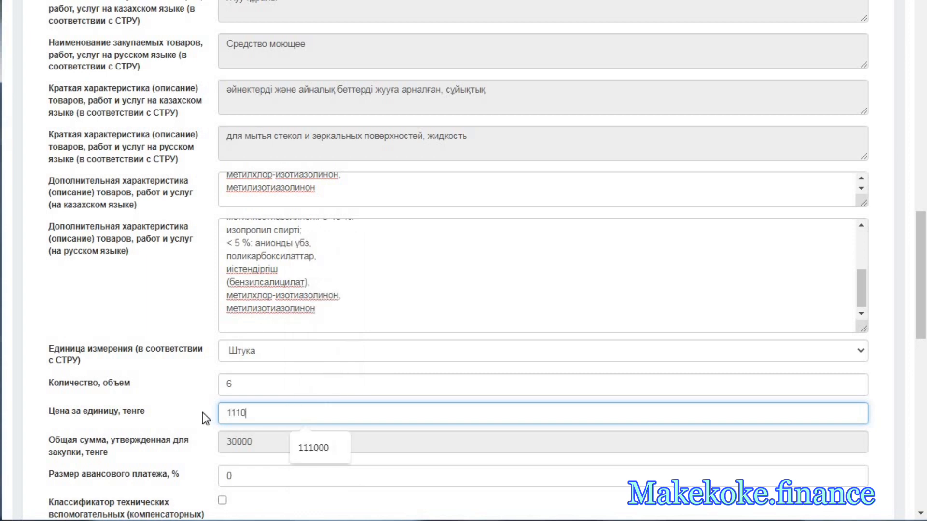
- Set the planned procurement announcement month to Январь and save the plan item
scroll(271, 389, "down", 6)
left_click(271, 389)
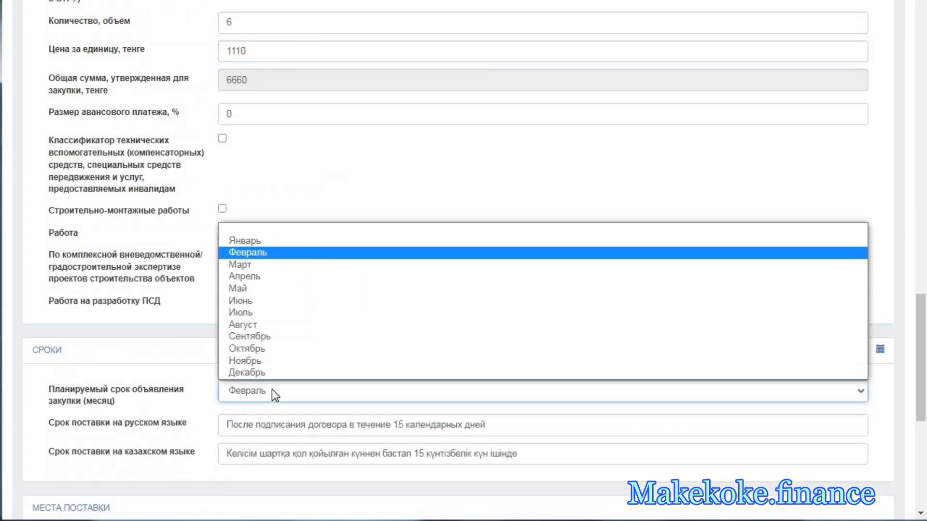
left_click(260, 241)
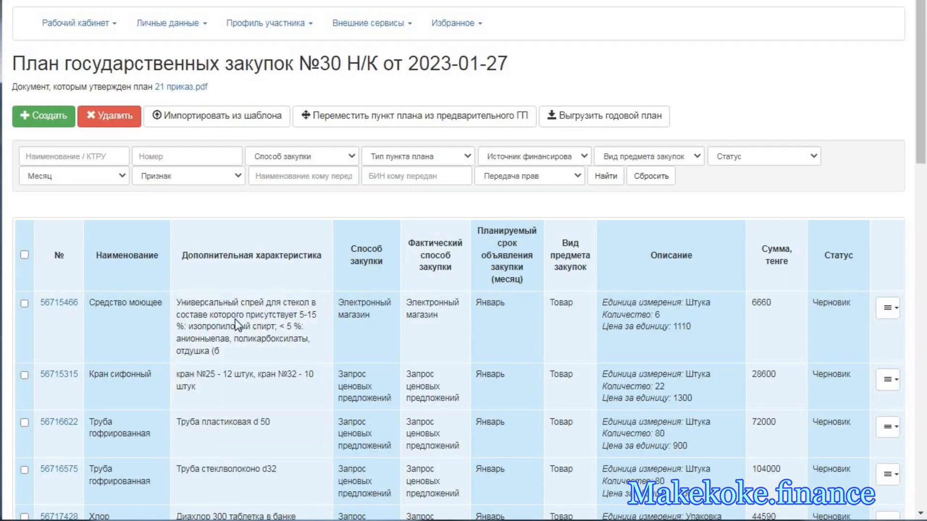
- Check the name, procurement method, planned month and status of the edited Средство моющее item
double_click(125, 304)
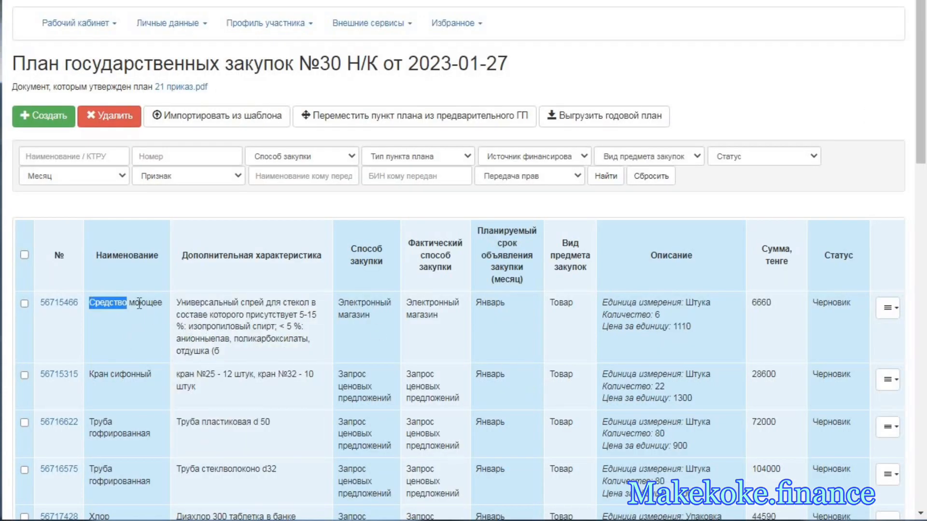
double_click(145, 304)
left_click_drag(365, 318, 343, 302)
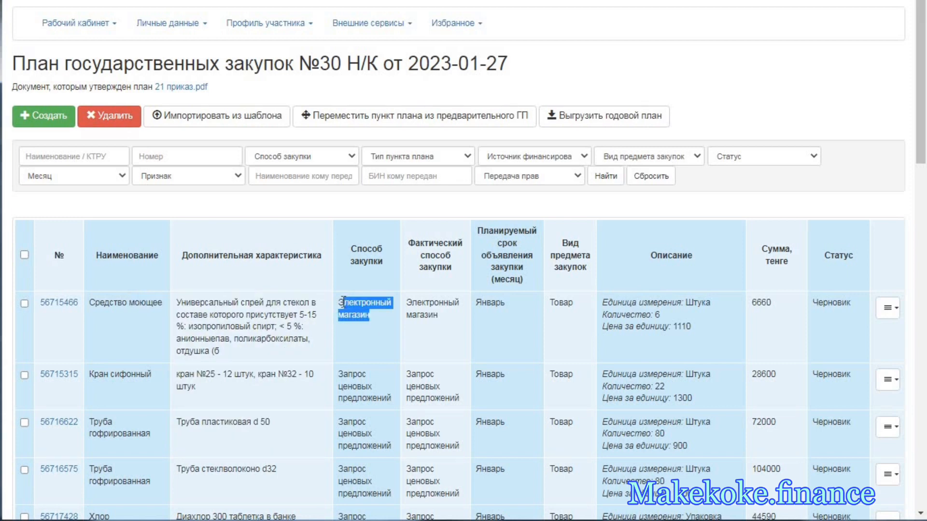
double_click(493, 303)
triple_click(438, 317)
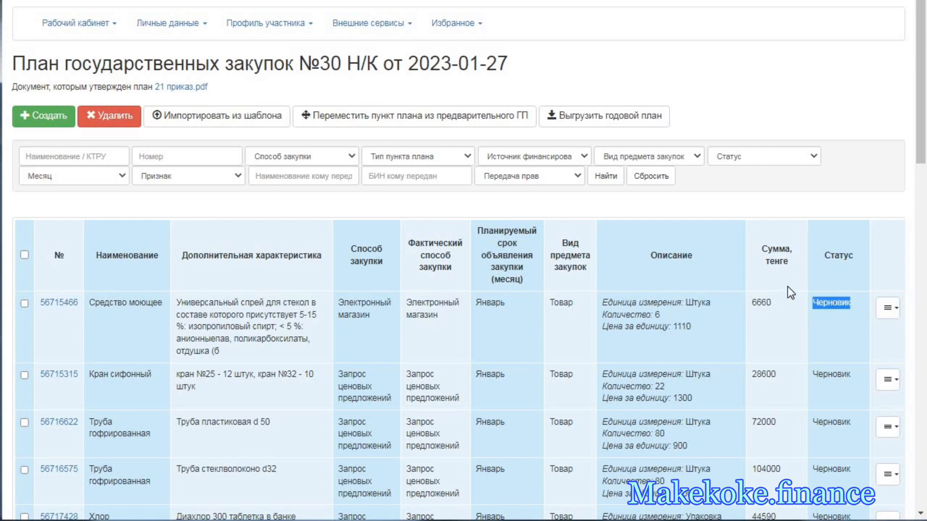
- Filter the plan items by subject type Товар
left_click(642, 157)
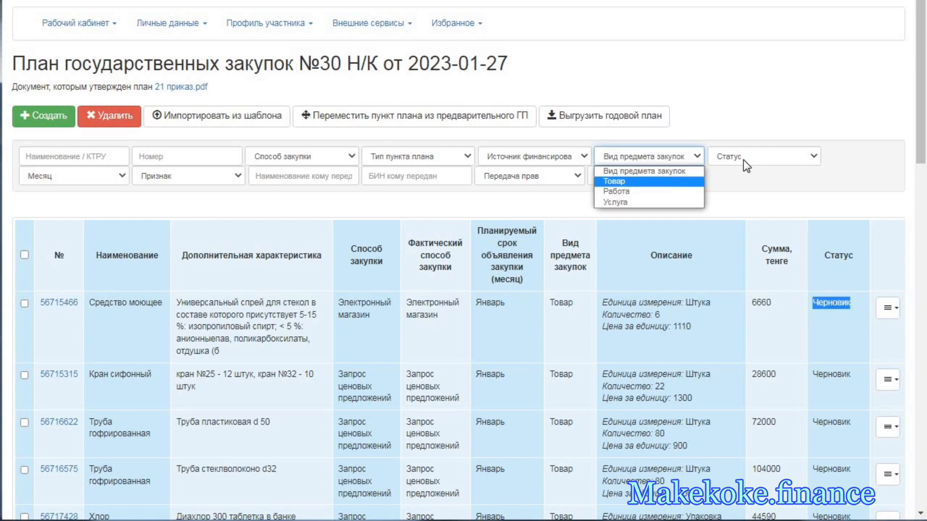
left_click(628, 182)
left_click(745, 156)
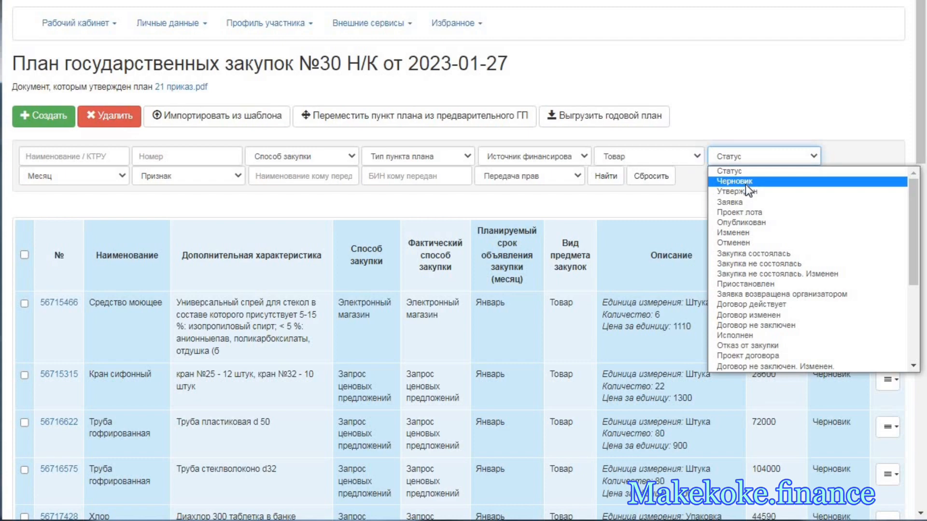
left_click(609, 179)
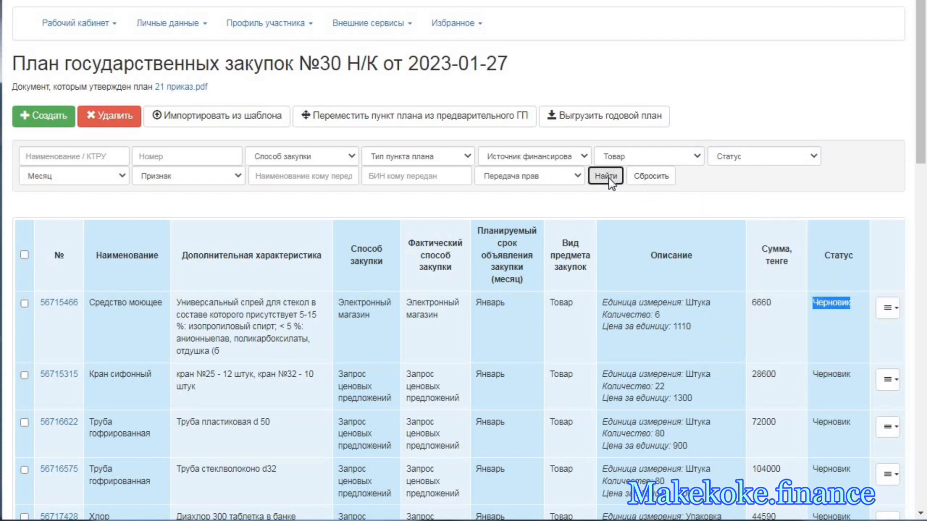
- Examine the statuses of the listed goods, including the Хлор, Мыло and Белизна items
scroll(590, 227, "down", 15)
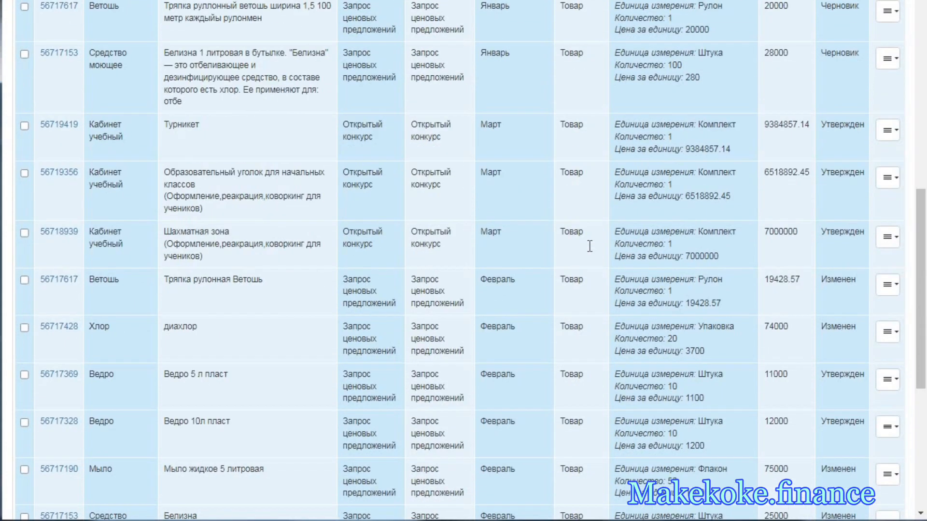
double_click(851, 128)
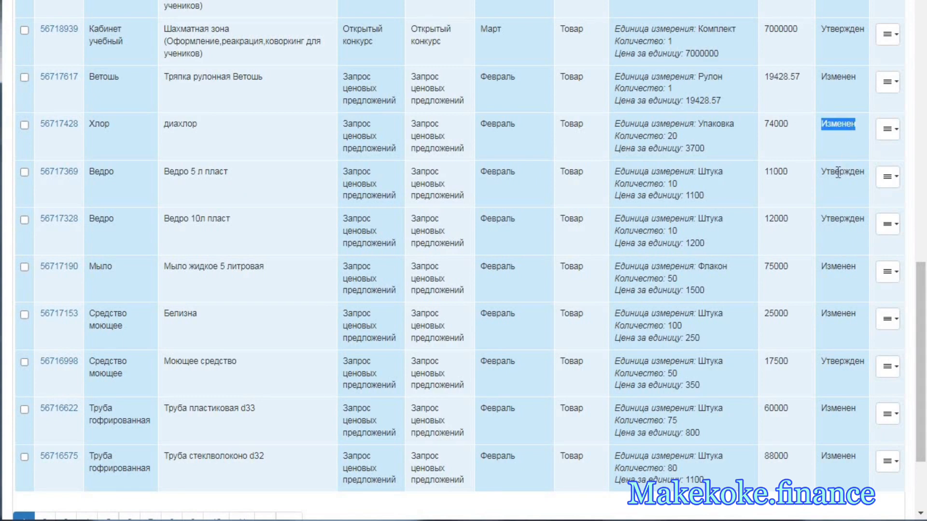
double_click(837, 268)
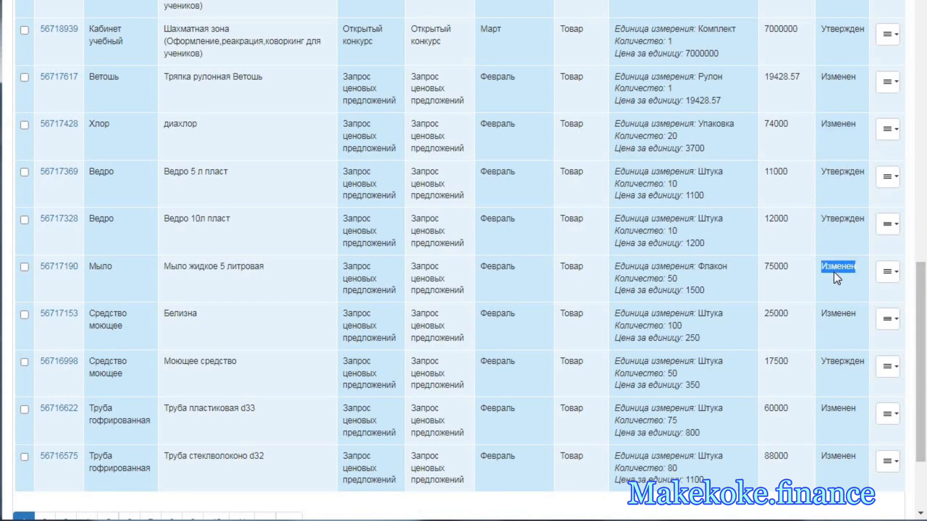
double_click(843, 312)
scroll(826, 219, "up", 15)
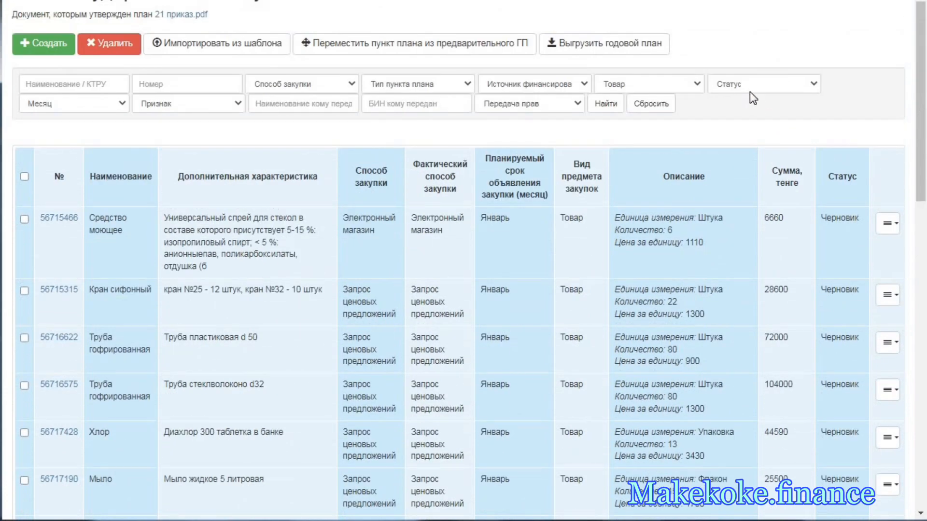
- Narrow the goods list to items with status Утвержден
left_click(749, 92)
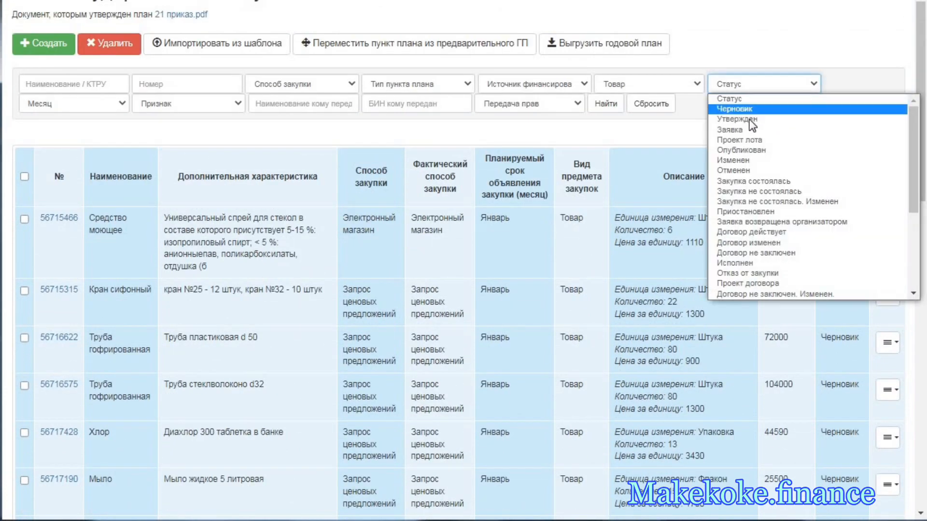
left_click(751, 118)
left_click(607, 104)
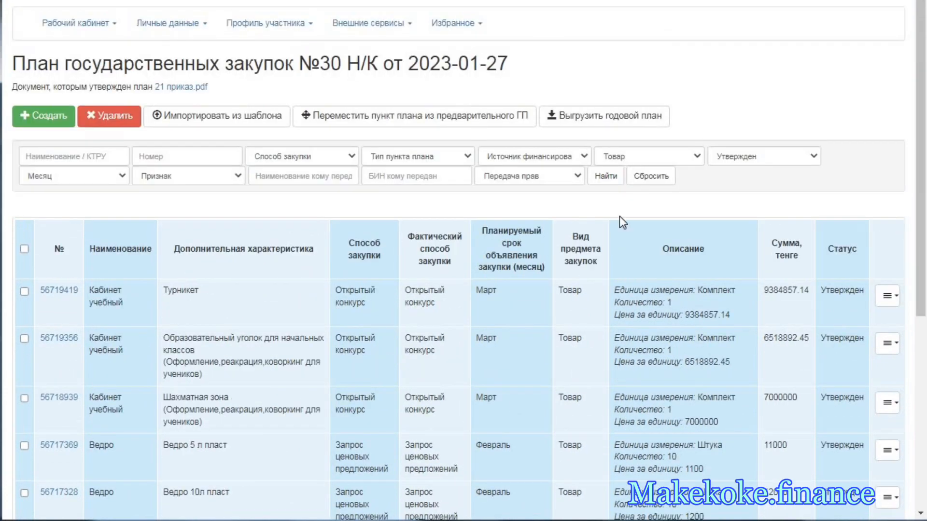
- Open the approved Средство моющее item priced at 350 for changes and set its procurement method to Электронный магазин
scroll(630, 257, "down", 5)
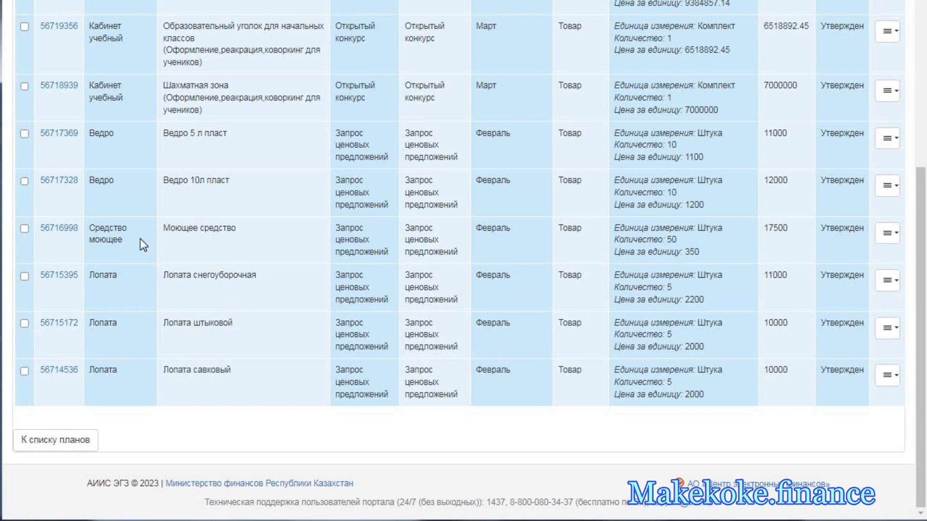
left_click(887, 233)
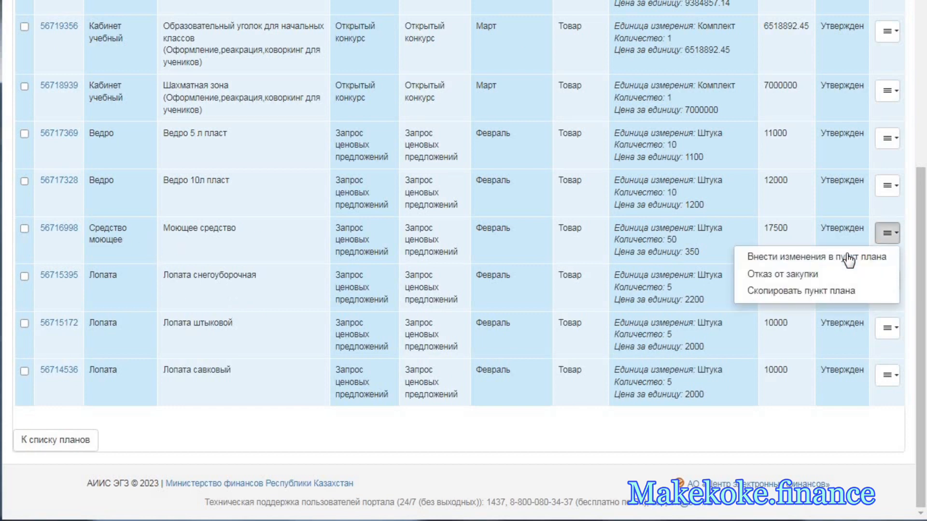
left_click(848, 256)
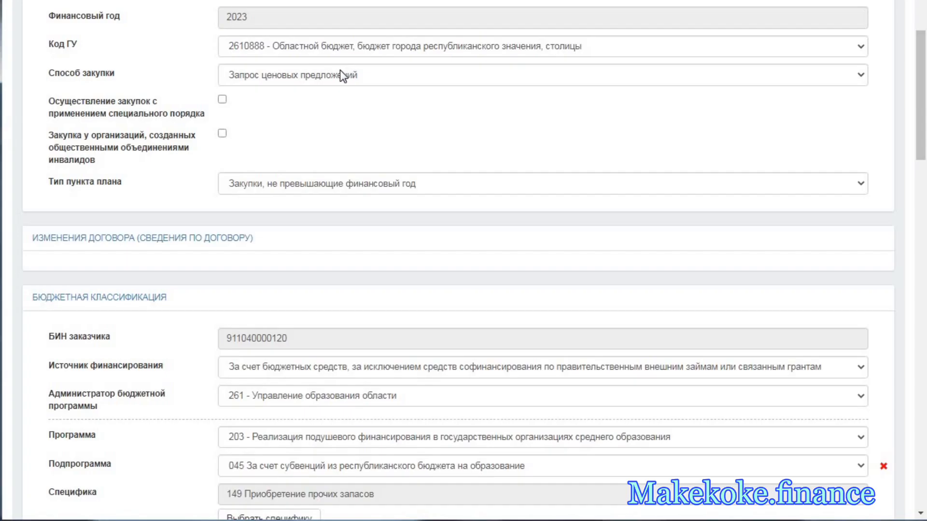
left_click(290, 77)
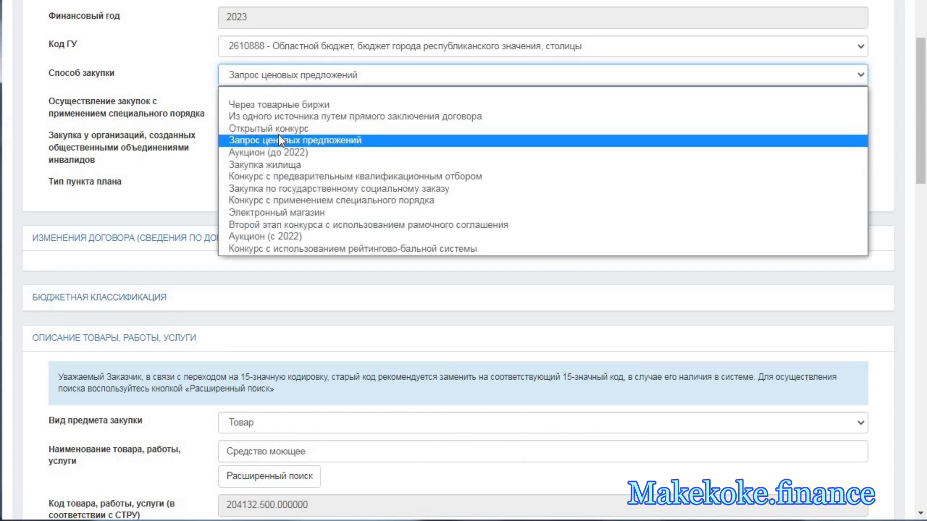
left_click(292, 212)
left_click(251, 72)
left_click(265, 77)
left_click(263, 73)
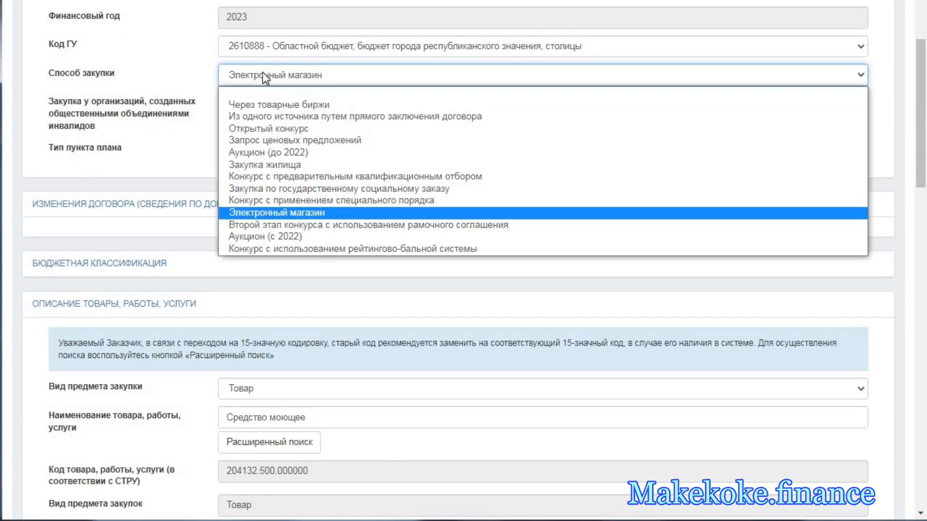
left_click(263, 73)
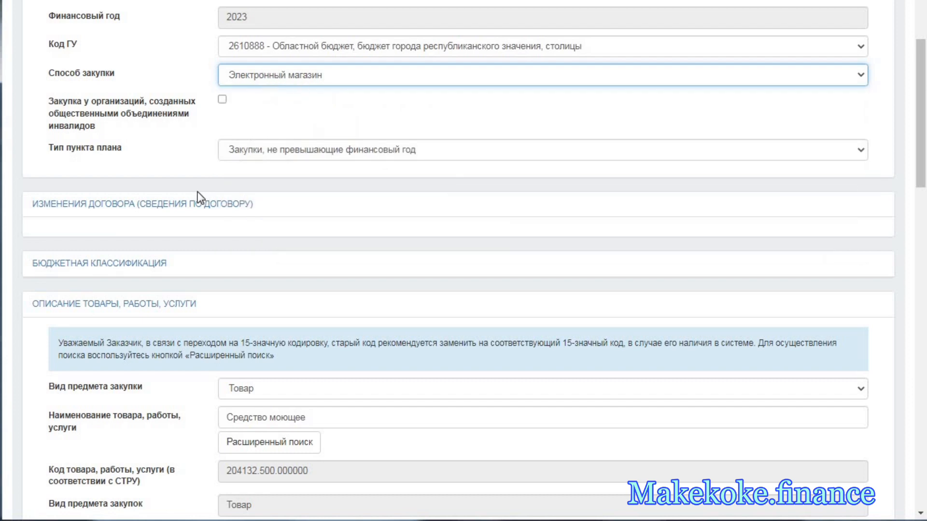
- Replace the goods name of the plan item with the code 204132.590.000016
scroll(235, 100, "down", 5)
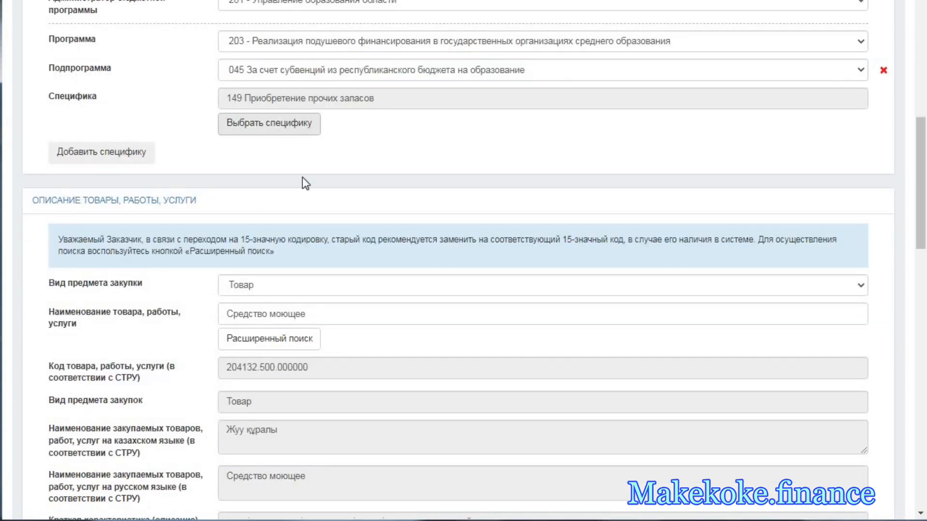
left_click(267, 314)
triple_click(267, 315)
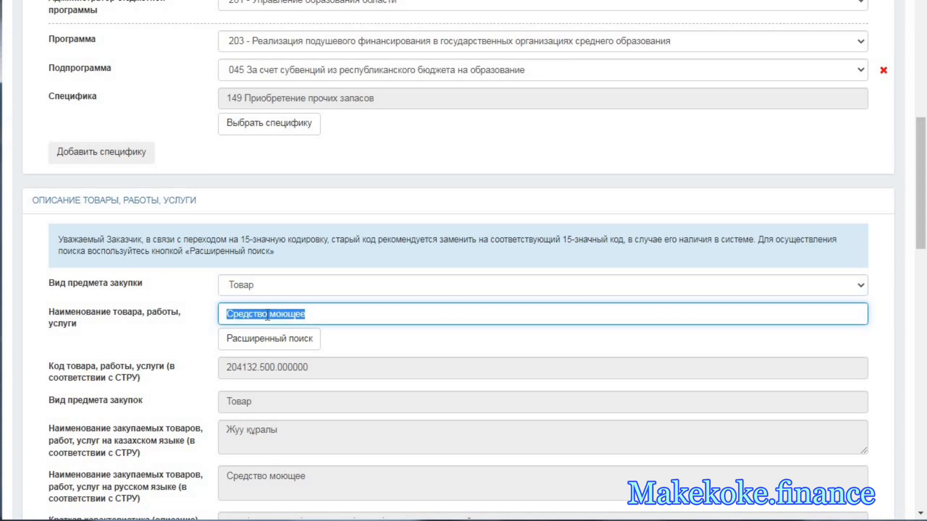
key("BackSpace")
key("alt+Tab")
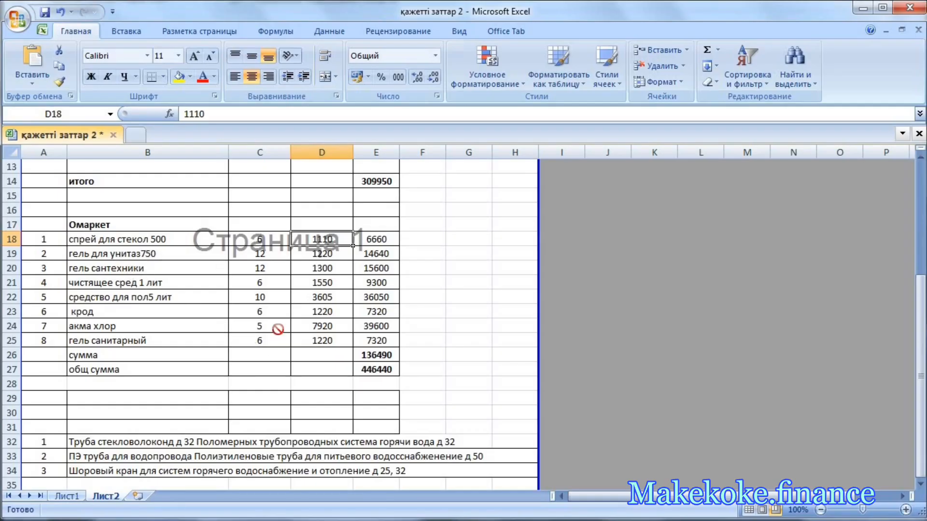
key("alt+Tab")
scroll(289, 321, "down", 1)
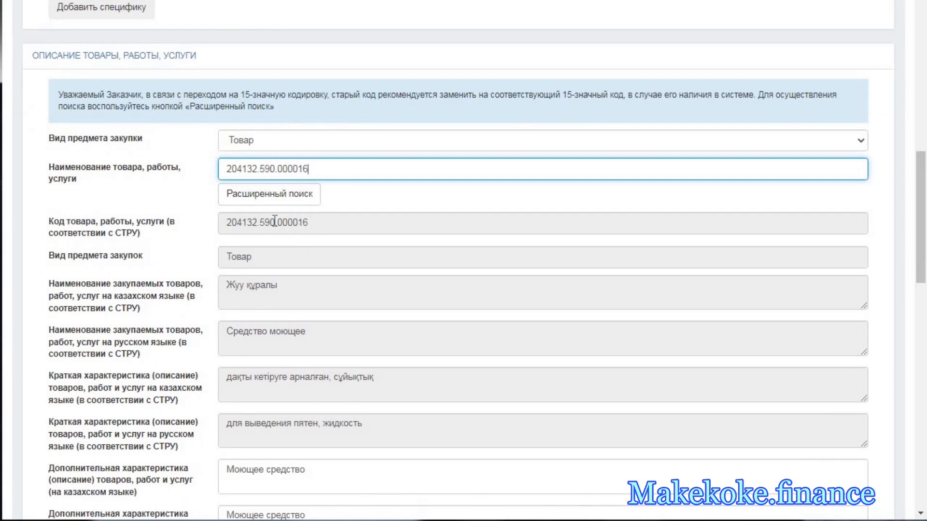
- Replace both additional descriptions with the composition text ending in «Дезинфицирующее вещество - гипохлорит натрия» and set the unit of measure to Штука
scroll(338, 321, "down", 1)
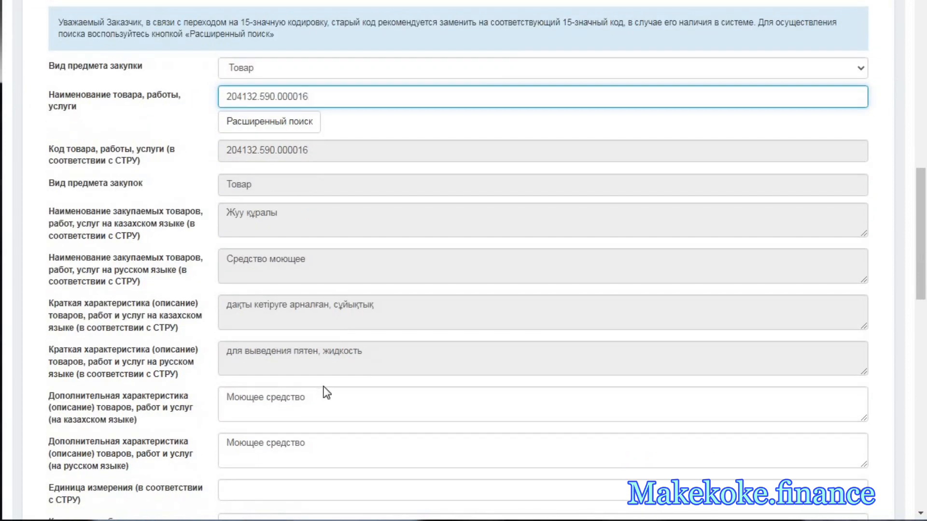
scroll(321, 362, "down", 1)
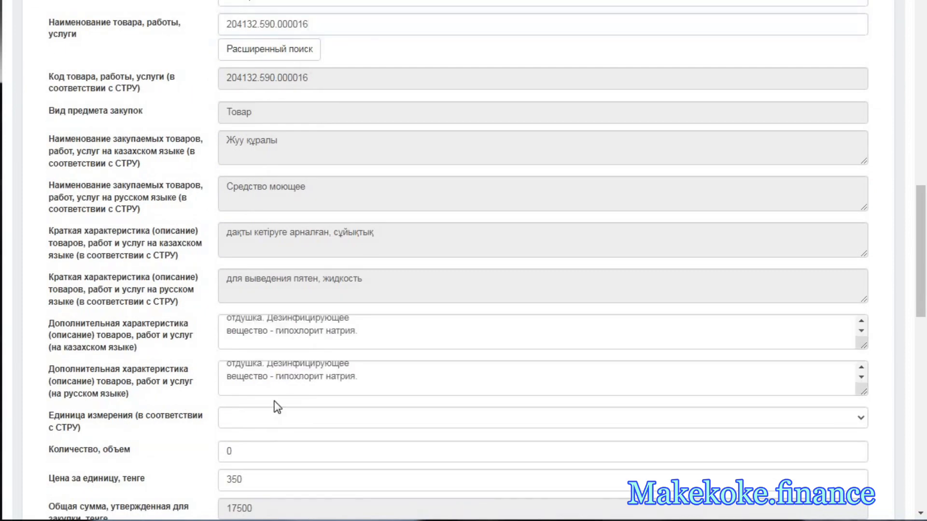
scroll(273, 401, "down", 1)
left_click(249, 346)
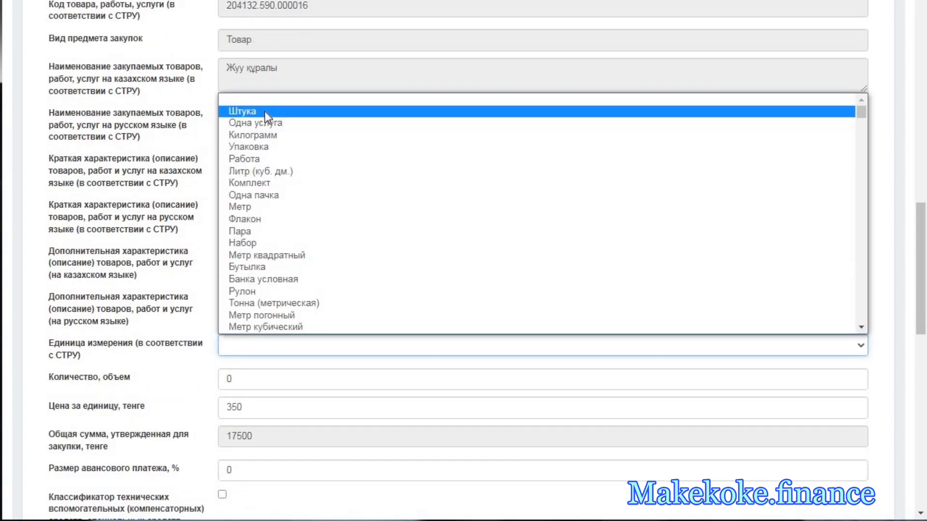
left_click(264, 111)
- Set the item's quantity to 12 and its unit price to 1220 tenge
key("Tab")
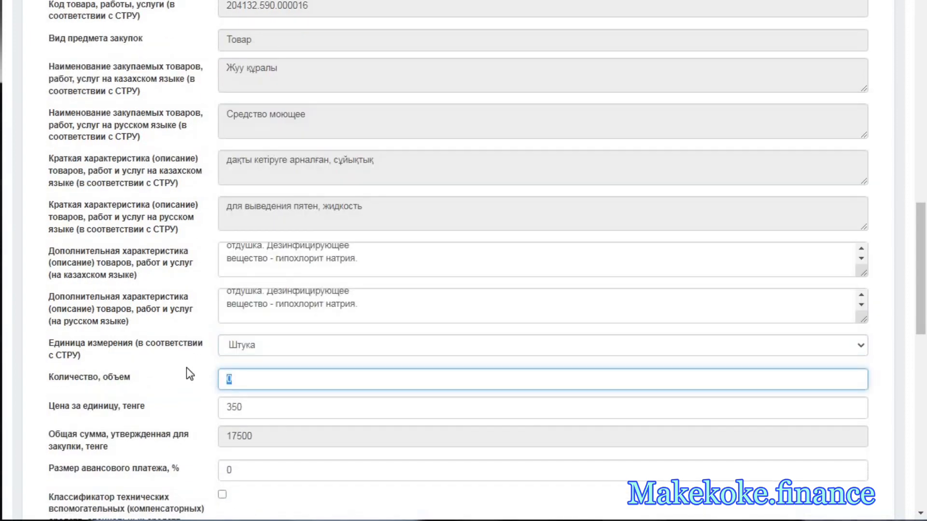
type("12")
key("Tab")
type("1")
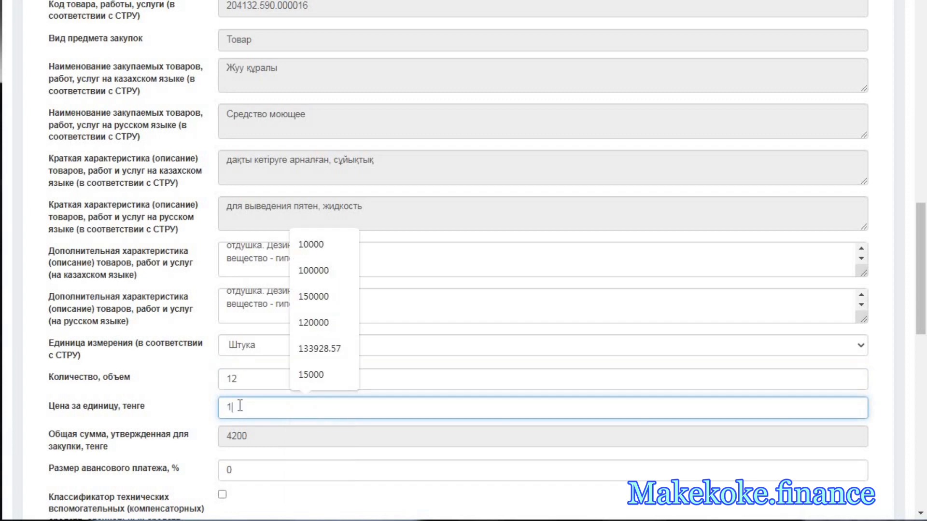
type("220")
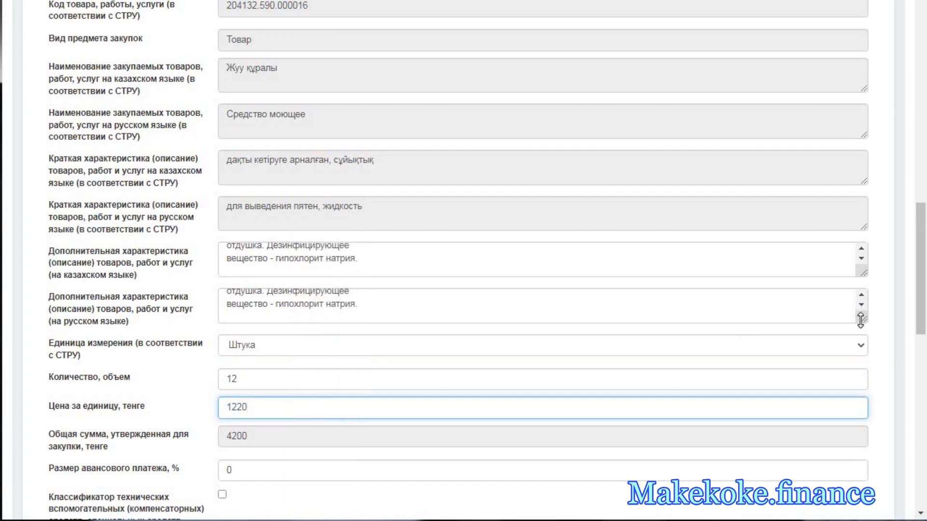
- Enlarge the Russian additional description to review it, set the planned announcement month to Январь and save the plan item
left_click_drag(860, 320, 862, 408)
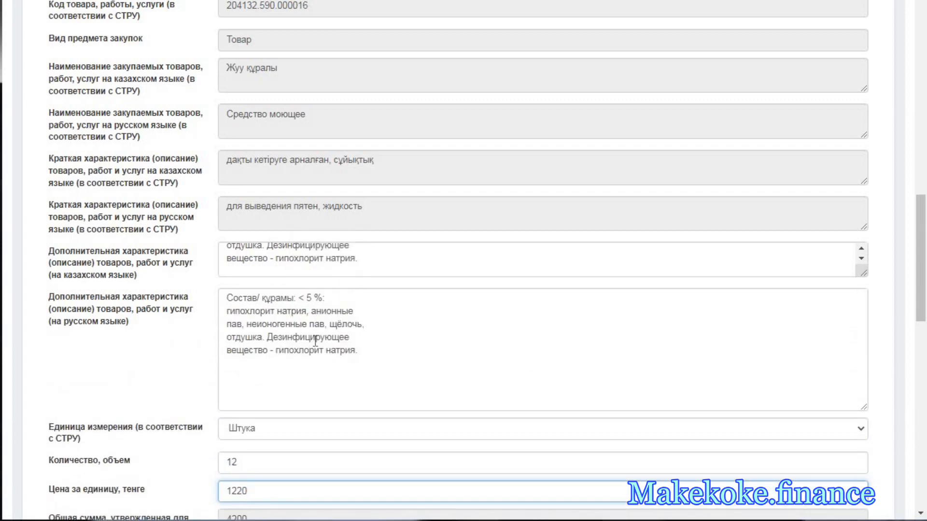
scroll(322, 341, "down", 8)
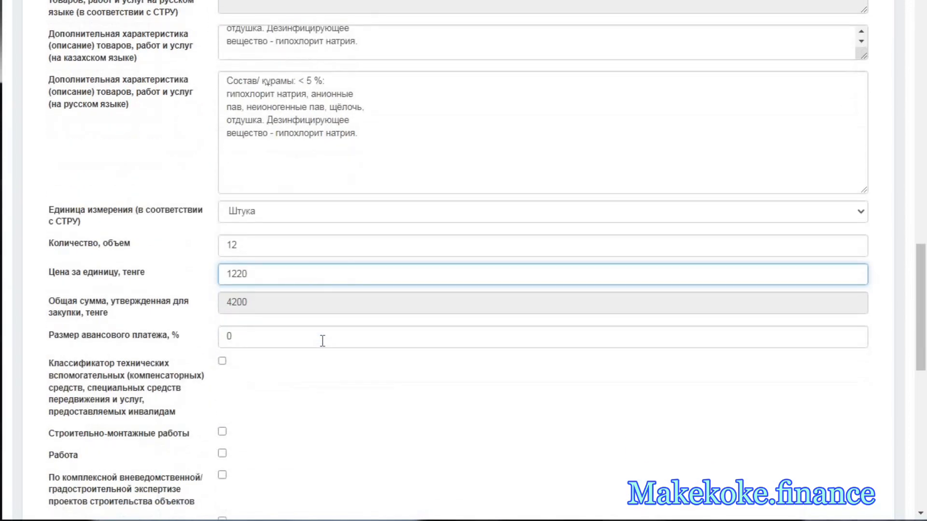
scroll(299, 401, "down", 3)
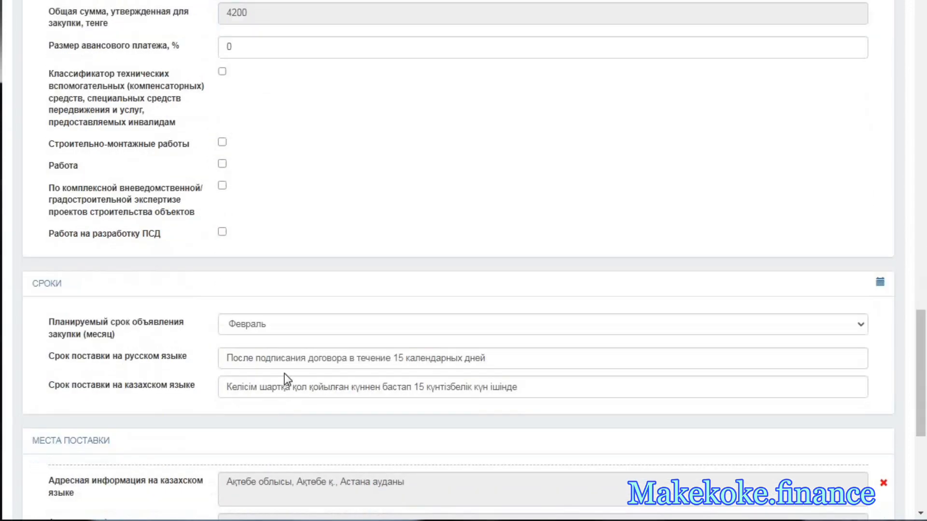
left_click(270, 333)
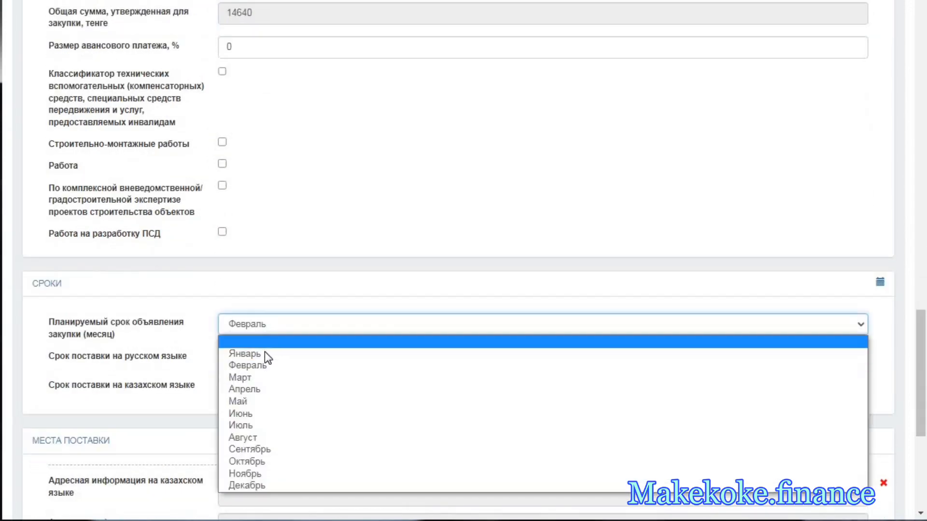
key("Return")
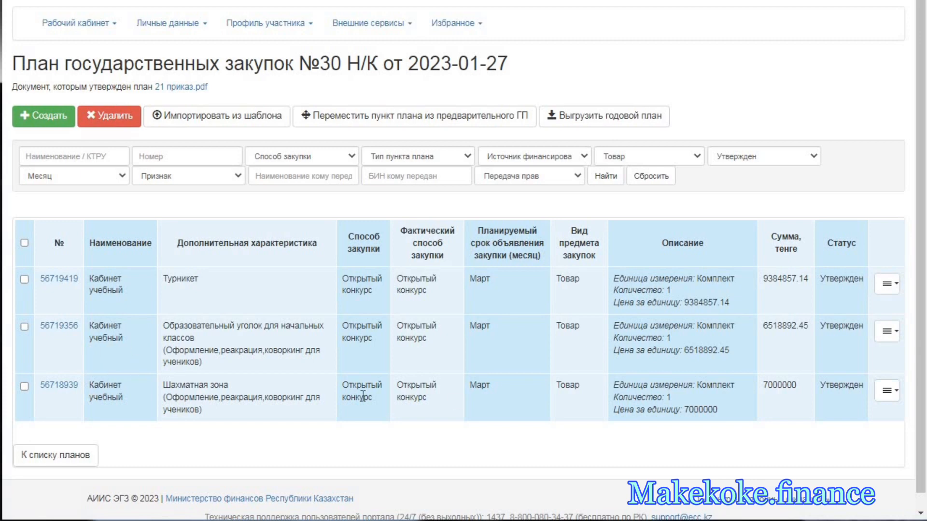
- Check the statuses of the remaining approved items and filter the goods list by status Черновик
double_click(840, 280)
double_click(834, 327)
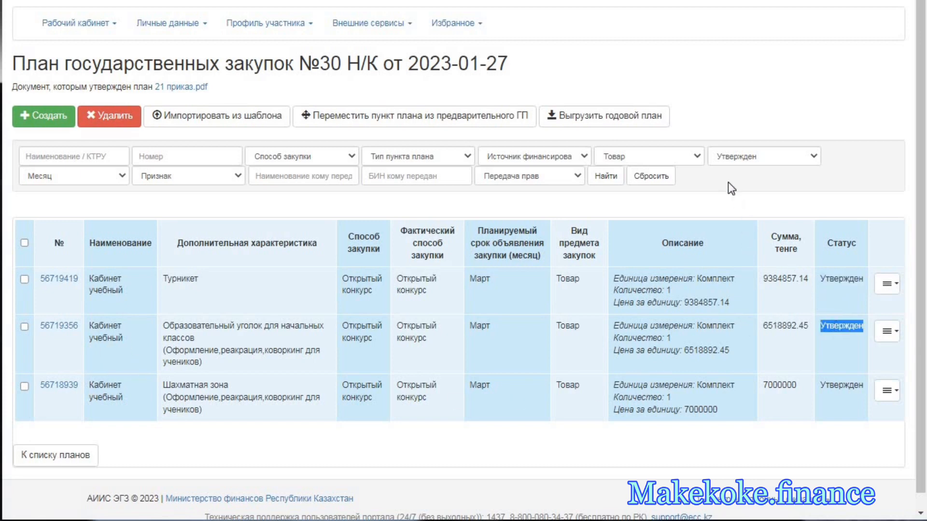
left_click(742, 164)
left_click(743, 181)
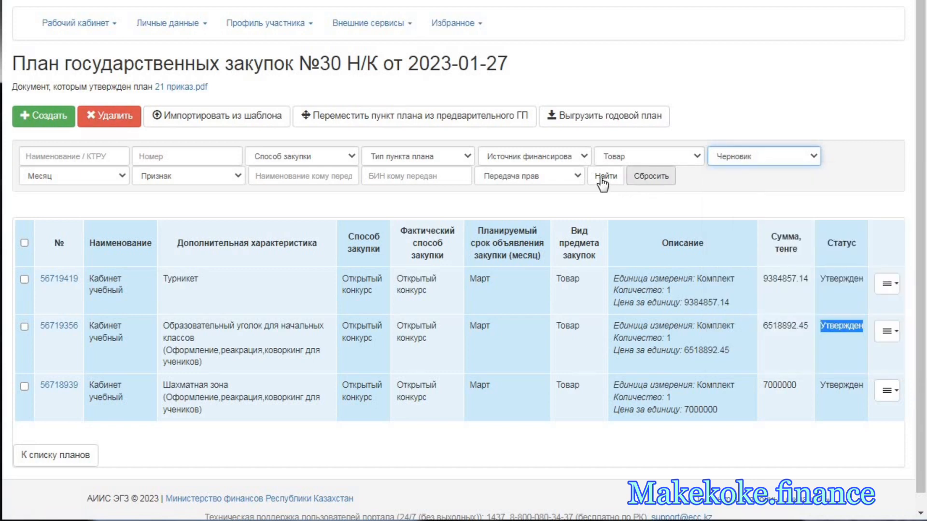
left_click(604, 178)
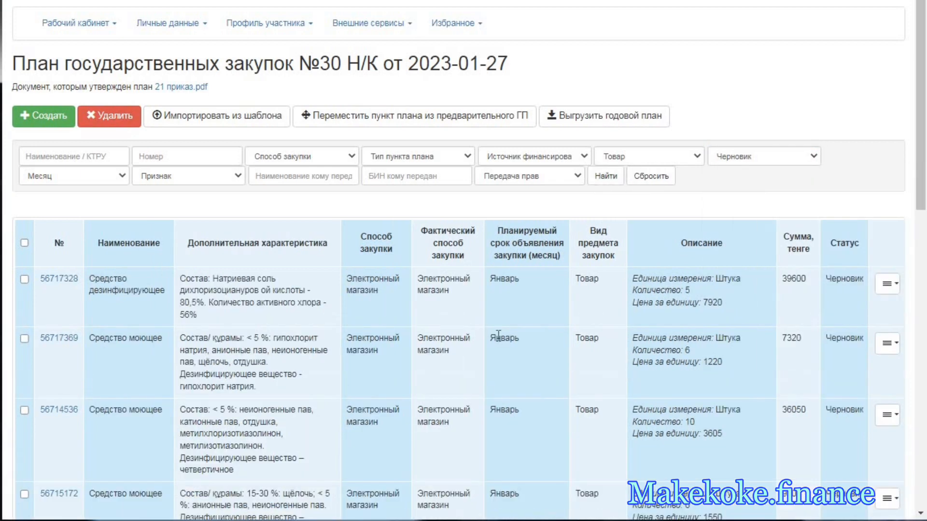
- Check the draft items' actual procurement method and compare the list with the акма хлор and гель санитарный rows in Excel
scroll(498, 335, "down", 2)
double_click(451, 207)
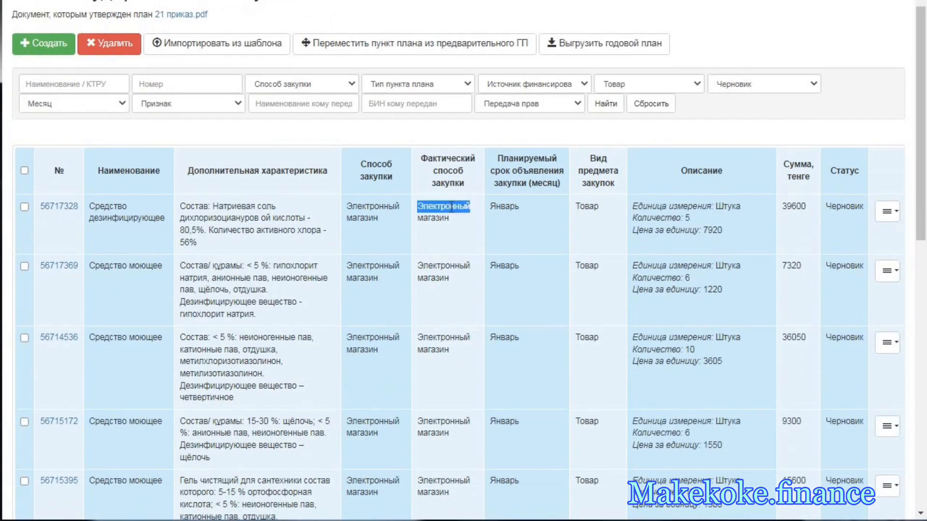
triple_click(438, 262)
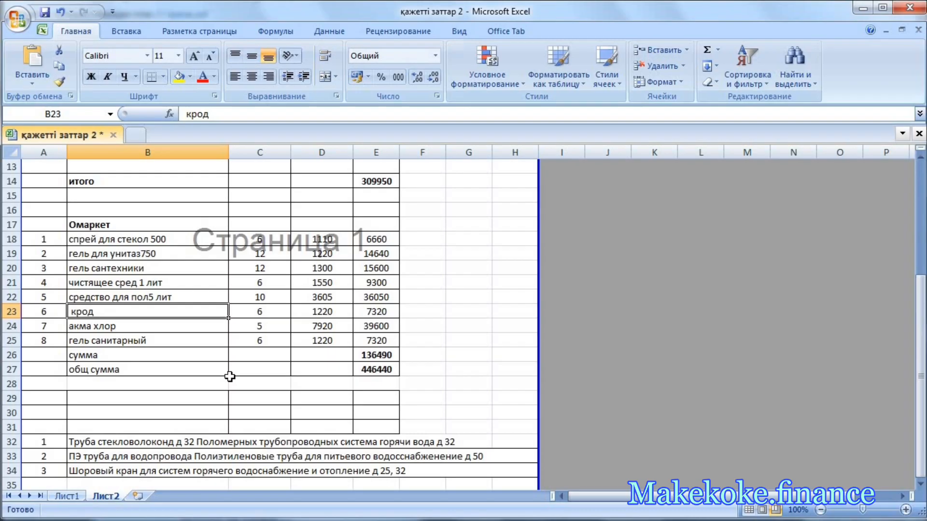
key("alt+Tab")
left_click(138, 327)
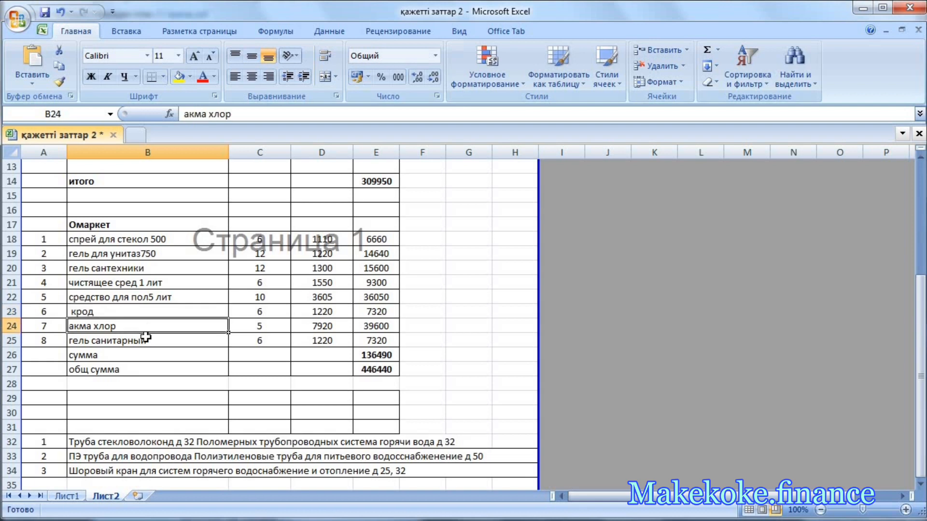
left_click(141, 337)
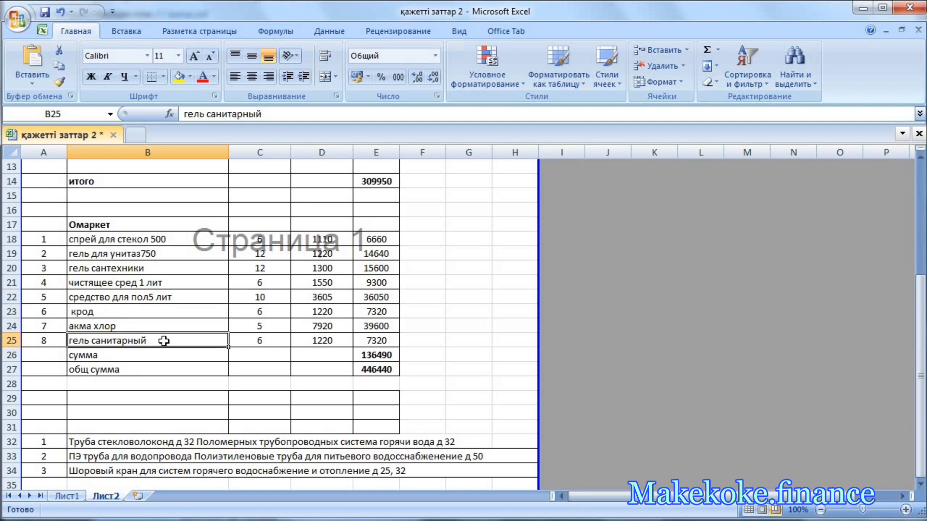
key("alt+Tab")
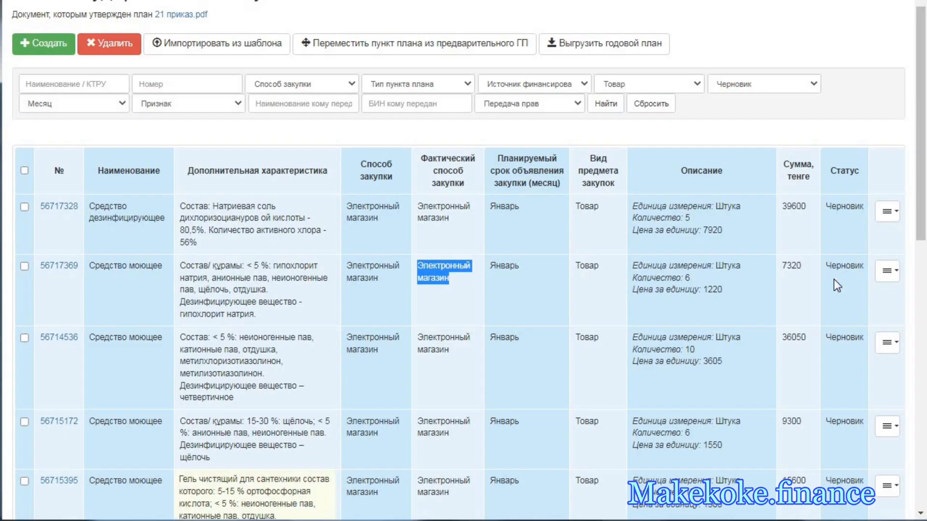
- Copy the Средство моющее item with quantity 6 and price 1220, setting its Russian delivery term to «После подписания договора 15 календарных дней»
left_click(887, 210)
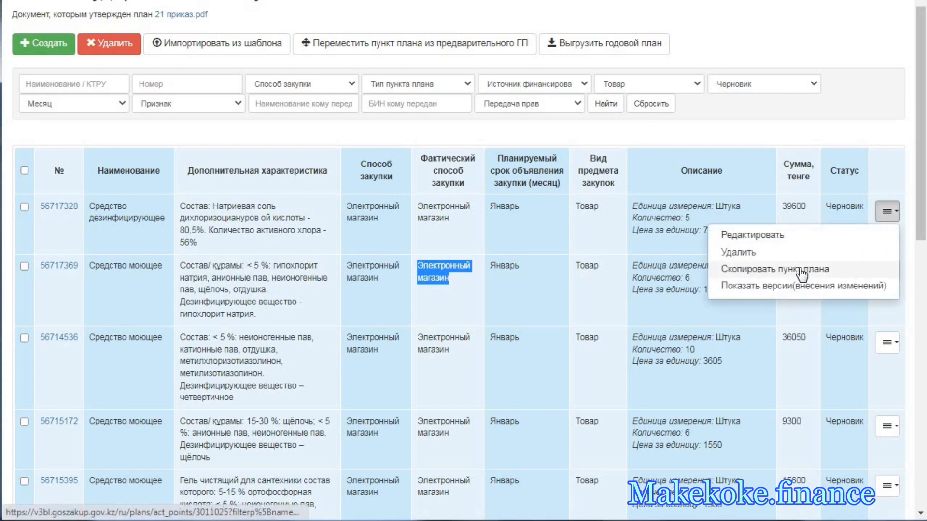
left_click(802, 270)
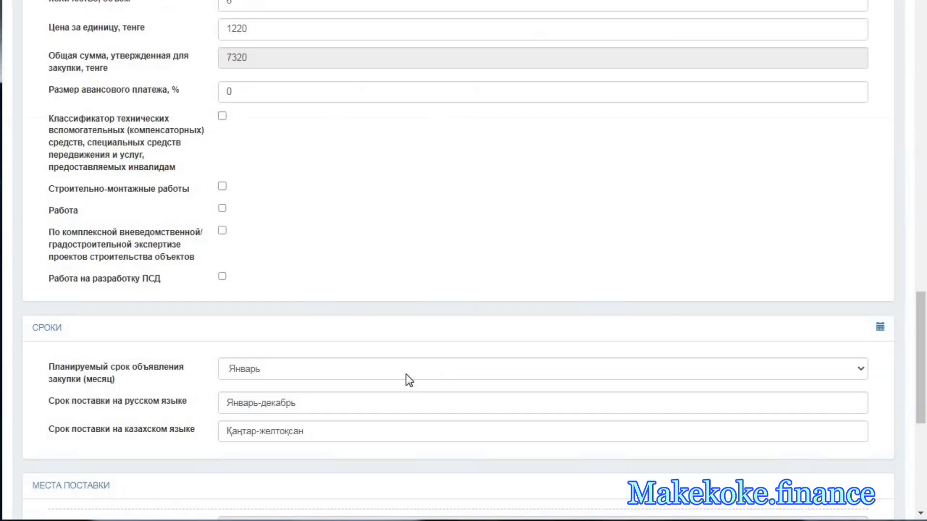
triple_click(301, 403)
key("BackSpace")
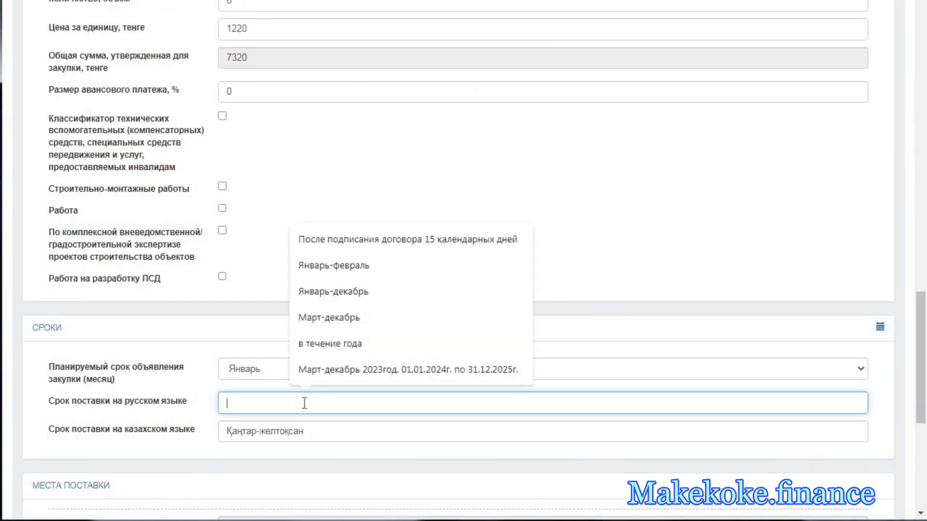
left_click(354, 239)
- Set the Kazakh delivery term to «Келісім шартқа қол қойылған күннен бастап 15 күнтізбелік күн ішінде» and save the item
triple_click(288, 430)
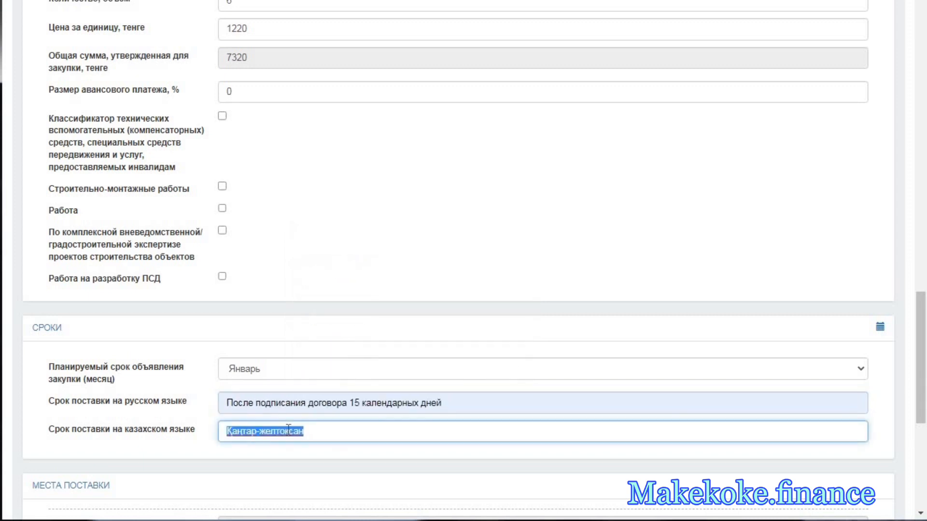
key("BackSpace")
left_click(357, 268)
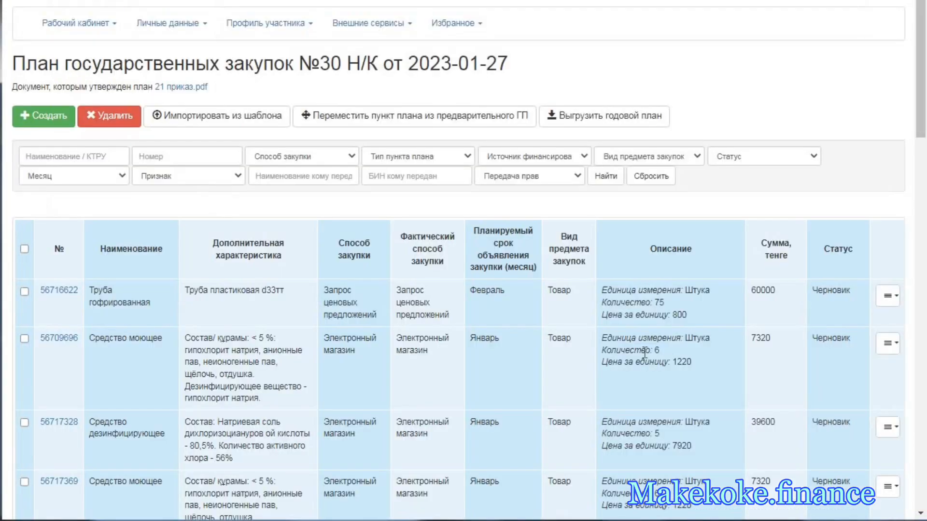
scroll(625, 354, "down", 8)
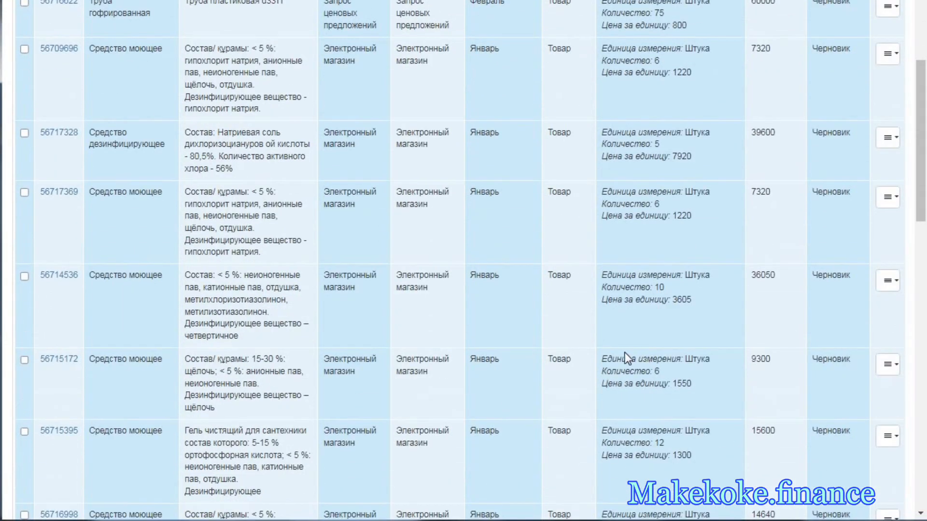
- Review the draft items and delete the draft Труба гофрированная item with the characteristic «Труба пластиковая d33тт»
scroll(440, 281, "down", 5)
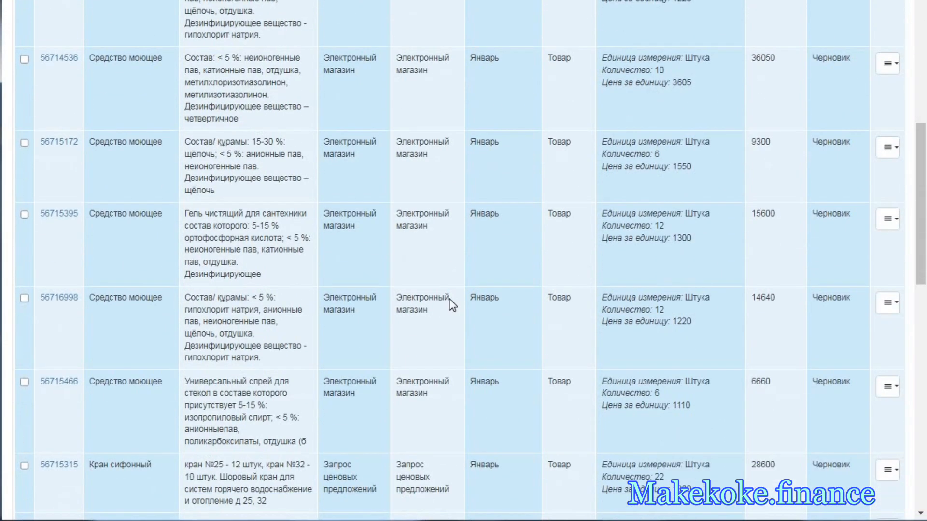
scroll(450, 299, "up", 7)
scroll(519, 276, "up", 4)
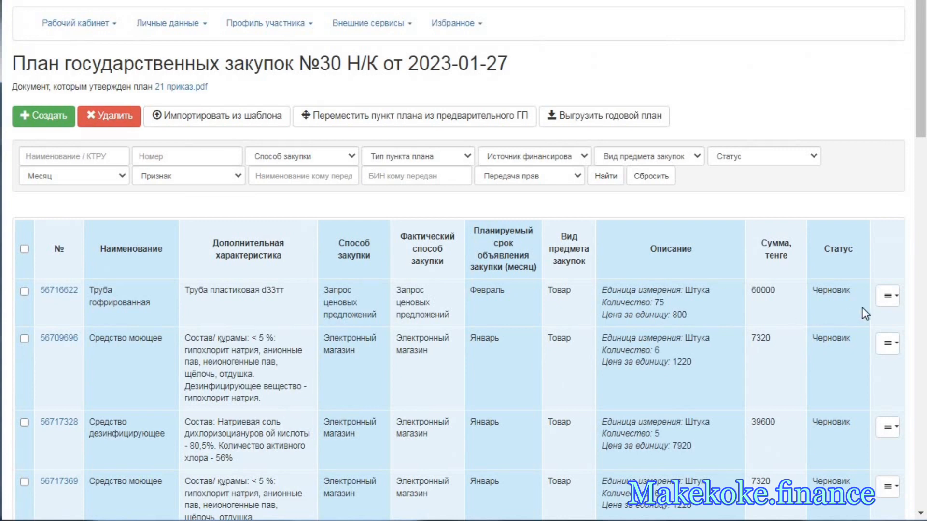
left_click(887, 295)
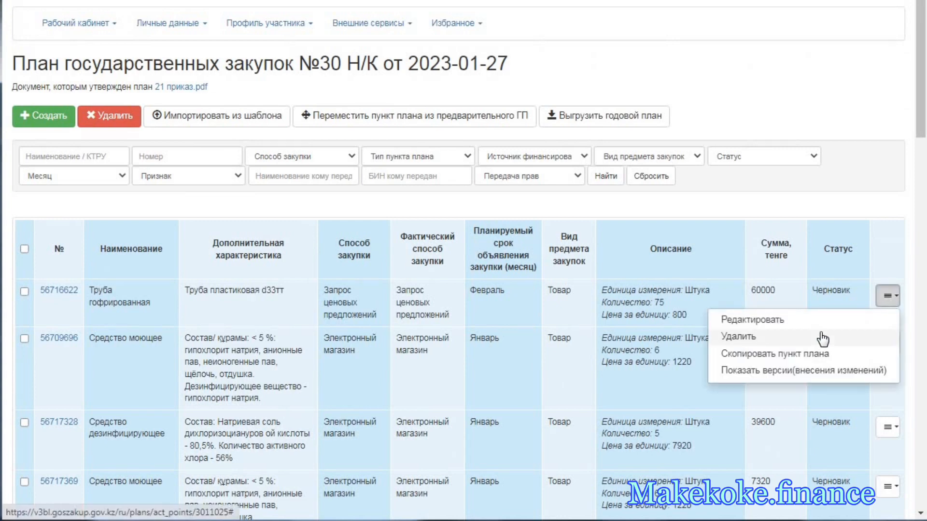
left_click(821, 334)
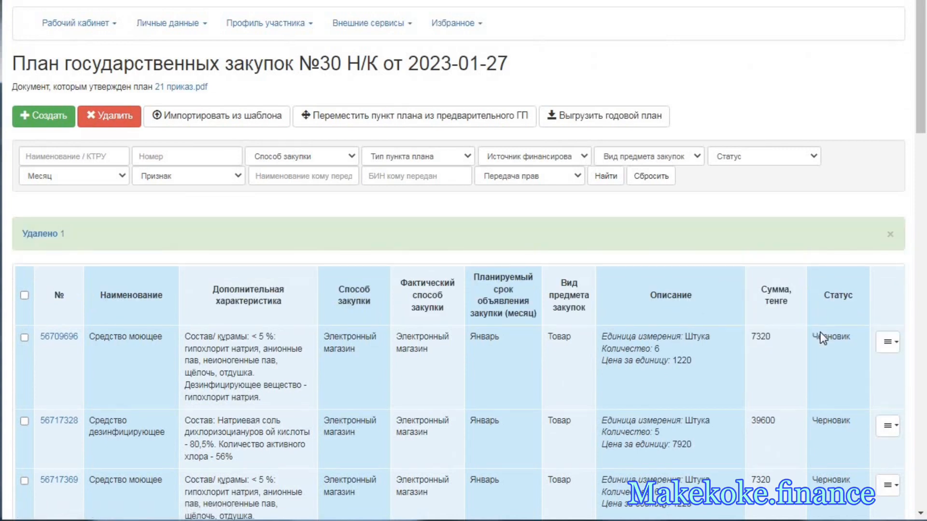
- Filter the plan items by status Утвержден and procurement subject type Товар
left_click(746, 162)
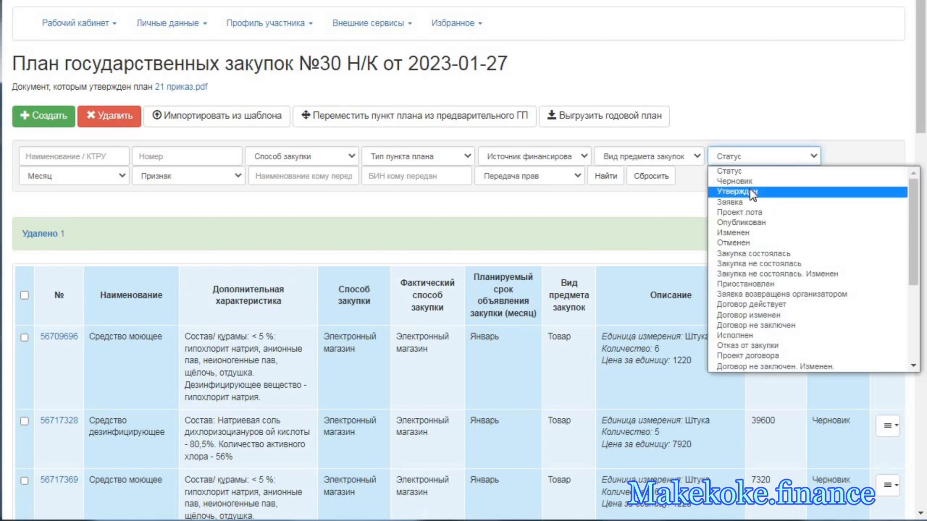
left_click(749, 191)
left_click(655, 157)
left_click(604, 184)
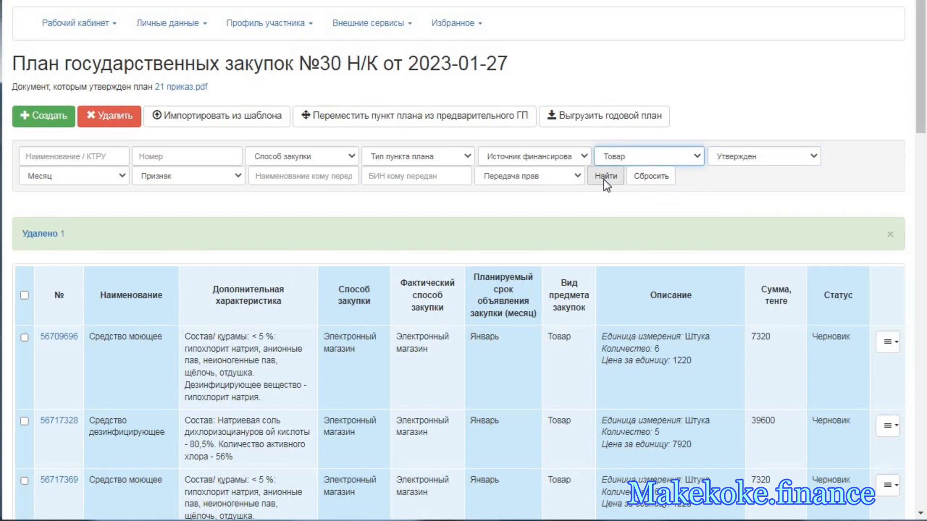
left_click(606, 183)
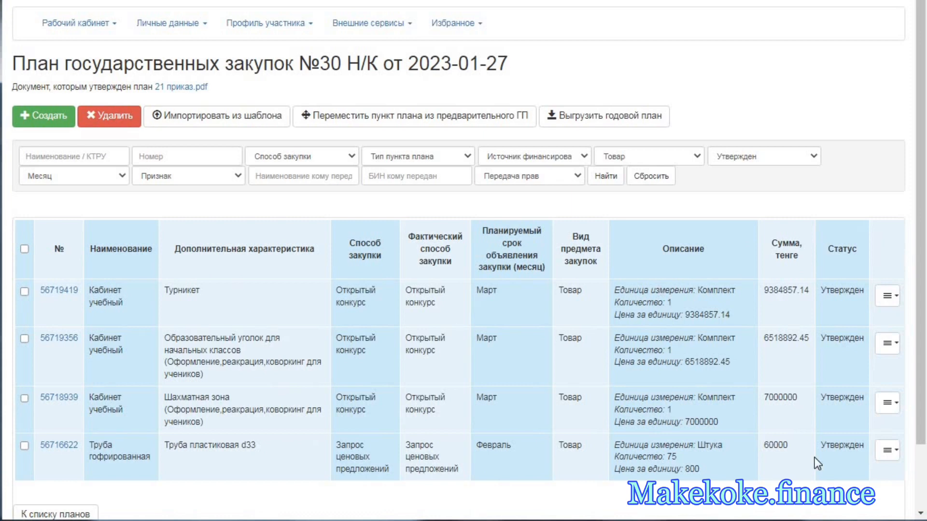
- Clear the status filter, look through the goods items and open the second page of results
left_click(733, 160)
left_click(734, 171)
left_click(609, 177)
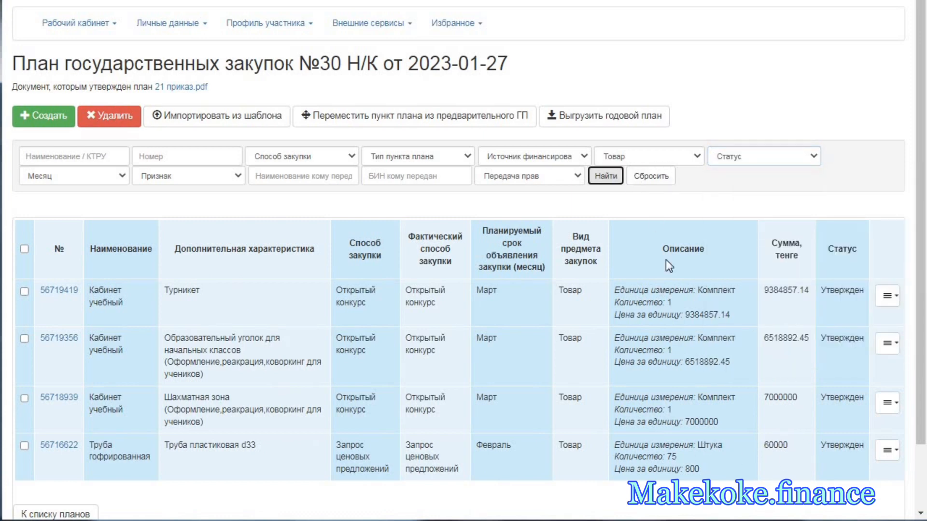
scroll(648, 296, "down", 10)
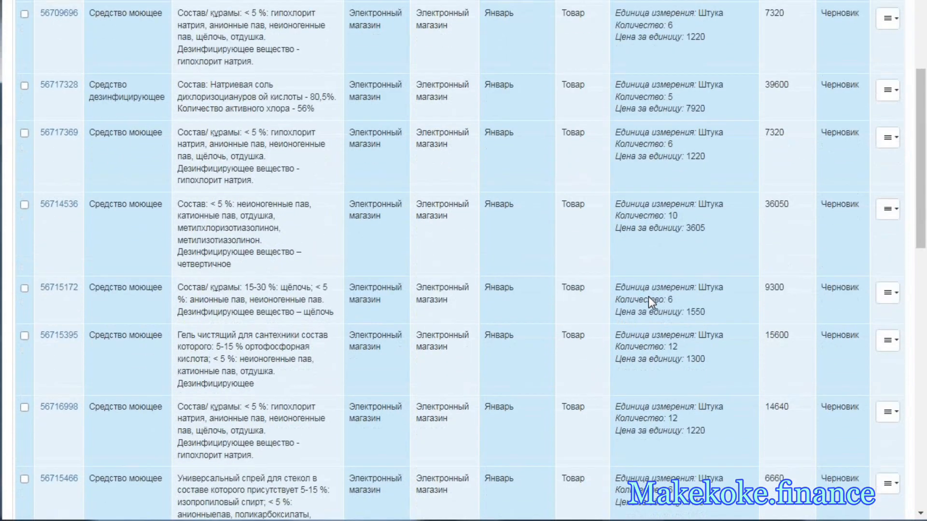
scroll(647, 296, "down", 6)
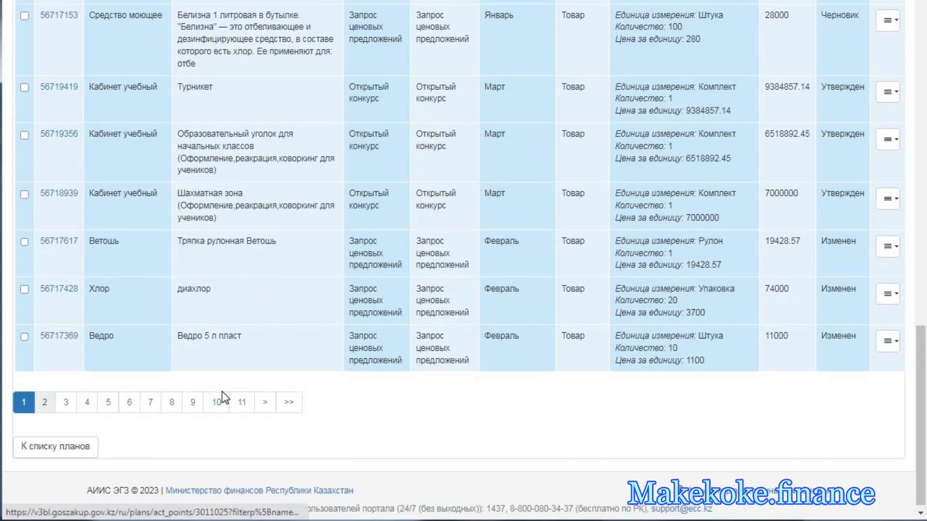
scroll(839, 277, "down", 6)
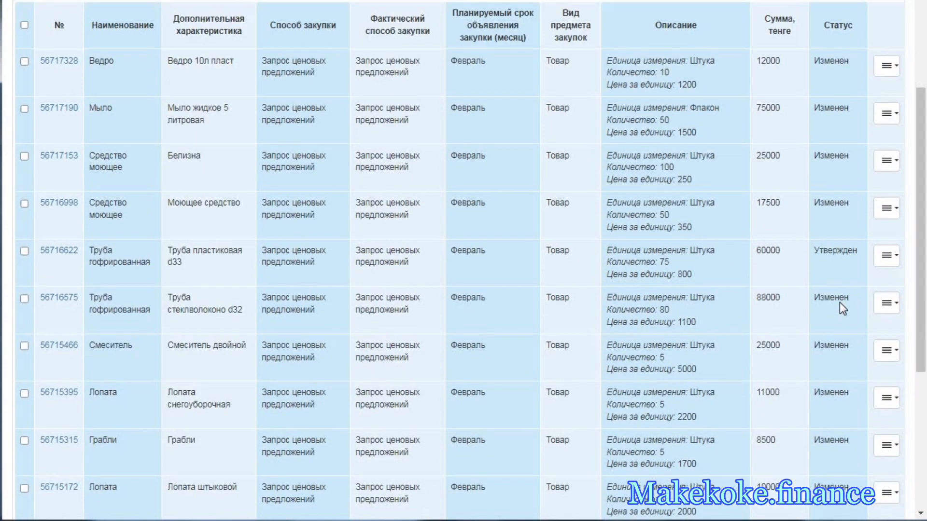
- Compare the statuses of the two Труба гофрированная items and the other goods on the second page
double_click(838, 226)
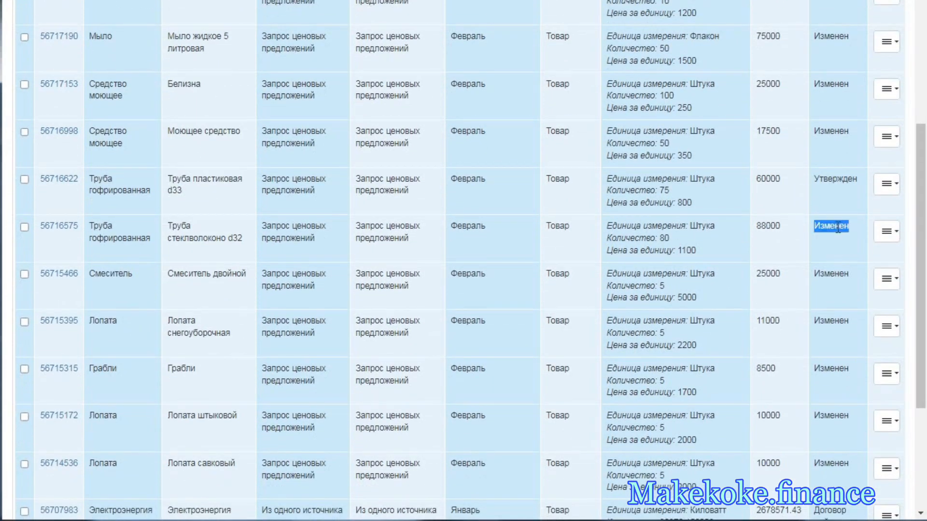
double_click(828, 178)
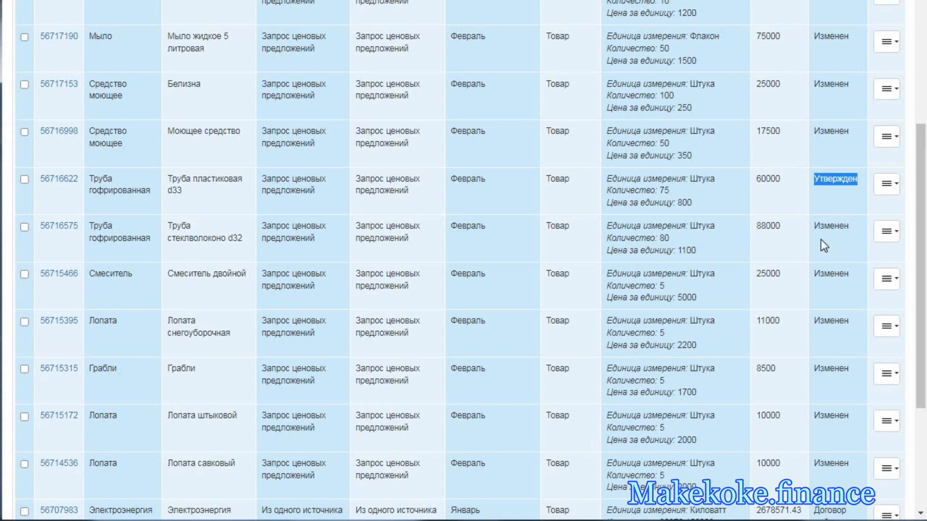
scroll(853, 332, "down", 3)
scroll(431, 359, "up", 8)
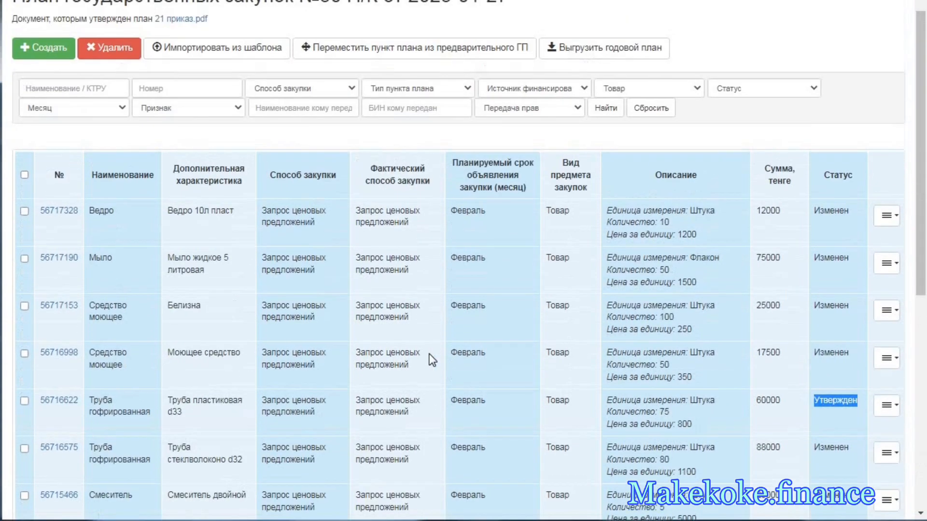
- Open the list of annual state procurement plans and check the item counts of the 2023 plans
scroll(429, 360, "up", 2)
left_click(75, 22)
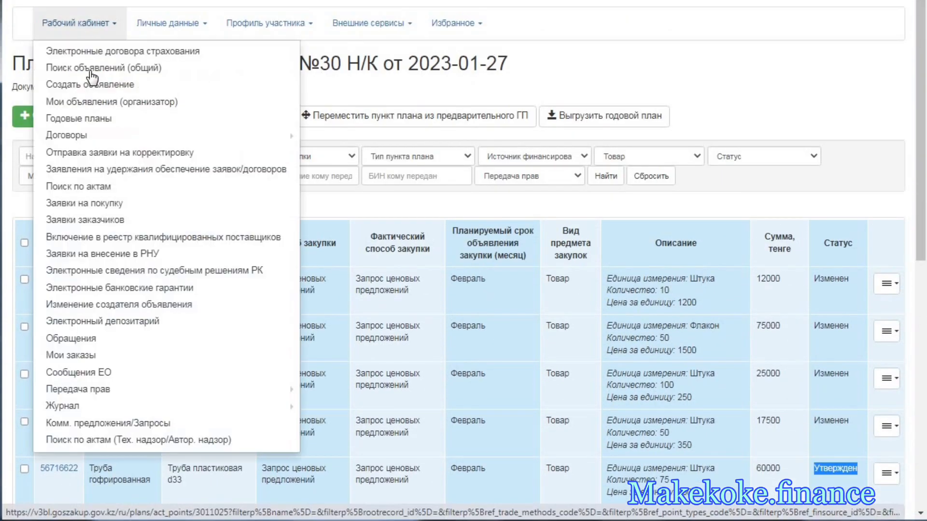
left_click(86, 119)
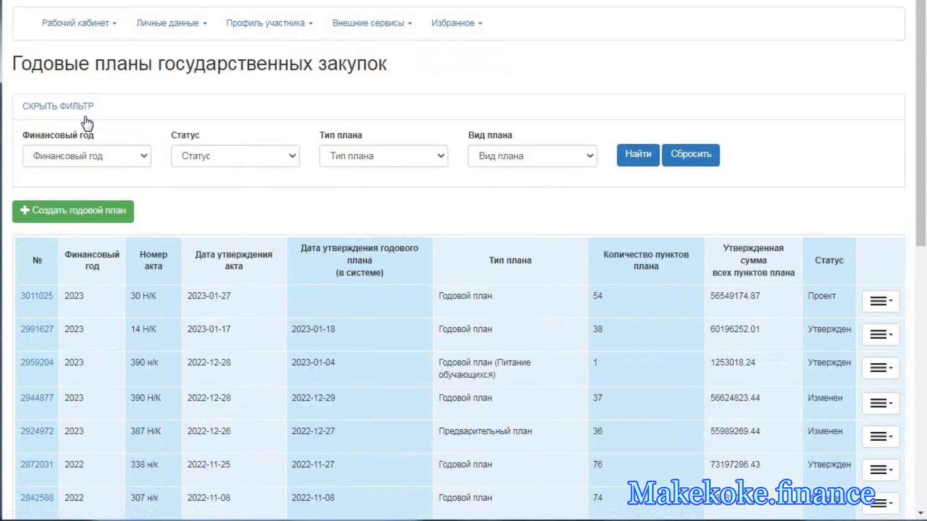
double_click(609, 332)
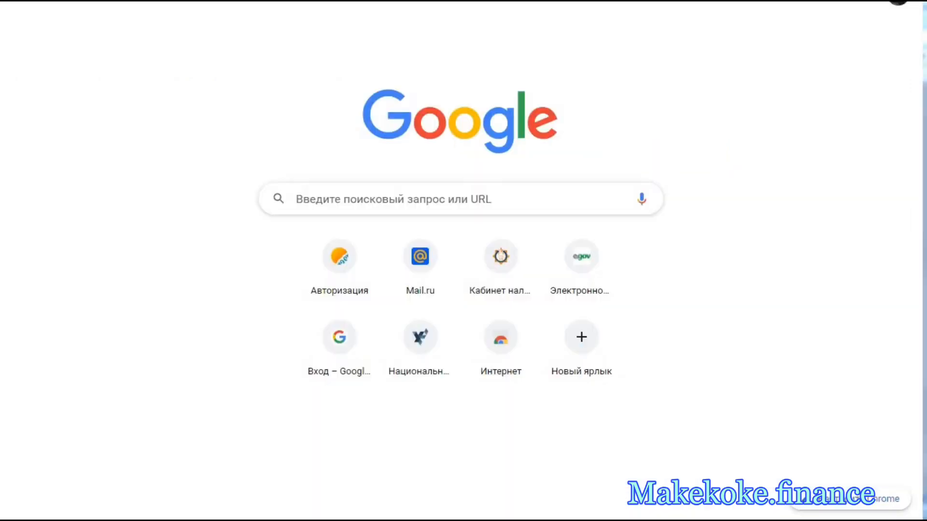
- Search Google for omarket kz, open the ОМаркет site and sign in with the prefilled credentials, keeping the login remembered on this computer
left_click(356, 195)
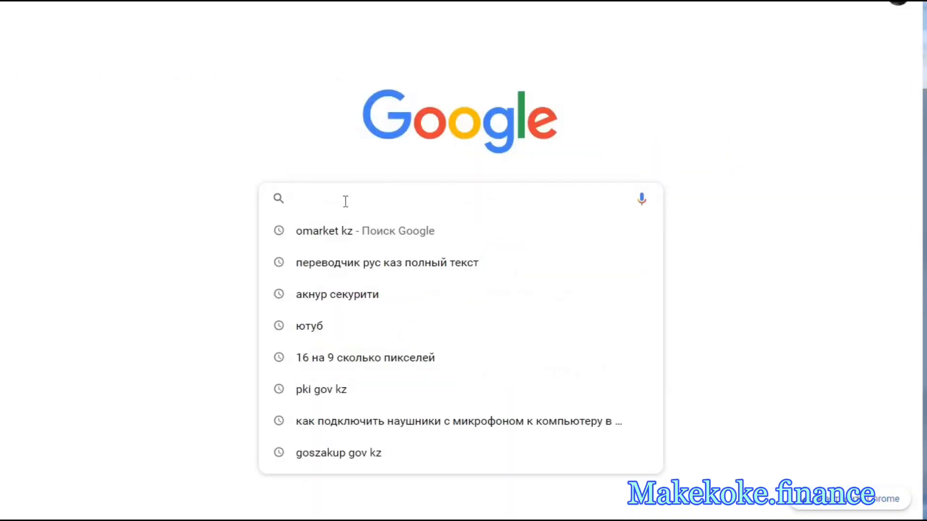
left_click(331, 233)
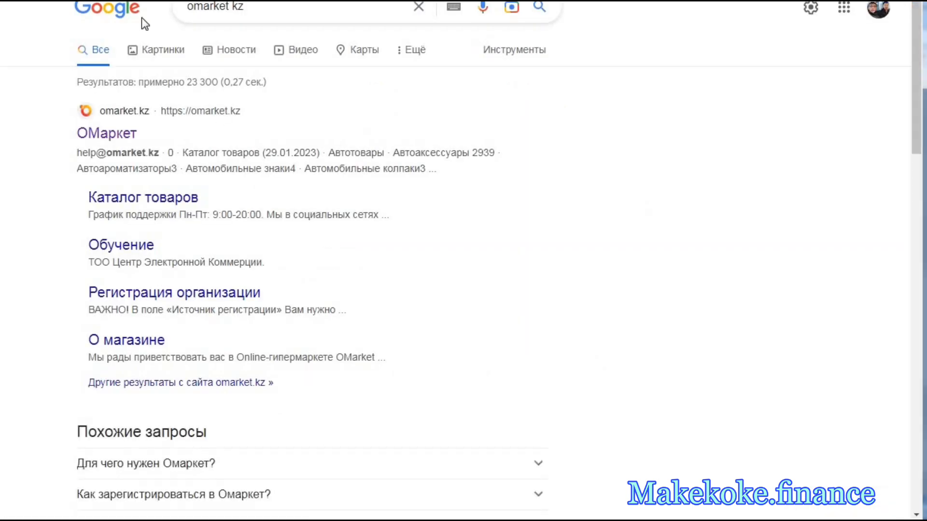
left_click(120, 137)
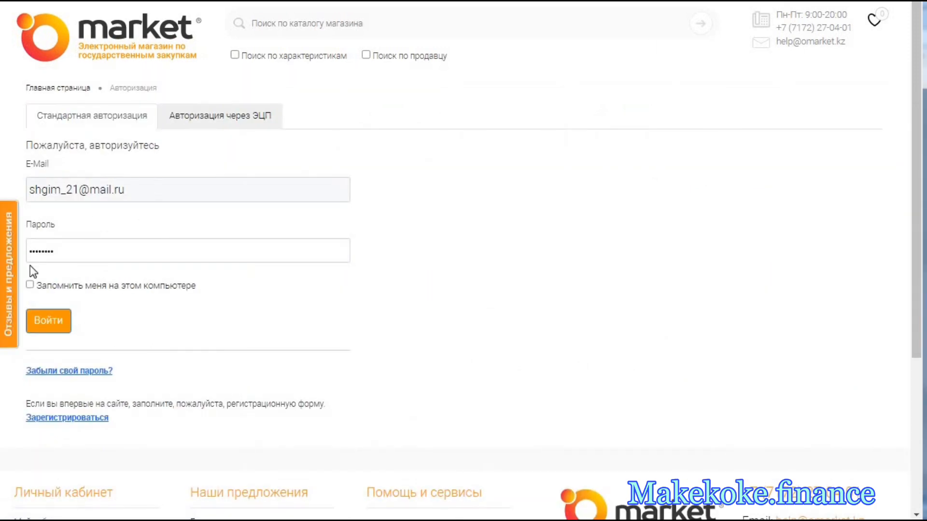
left_click(29, 284)
left_click(56, 318)
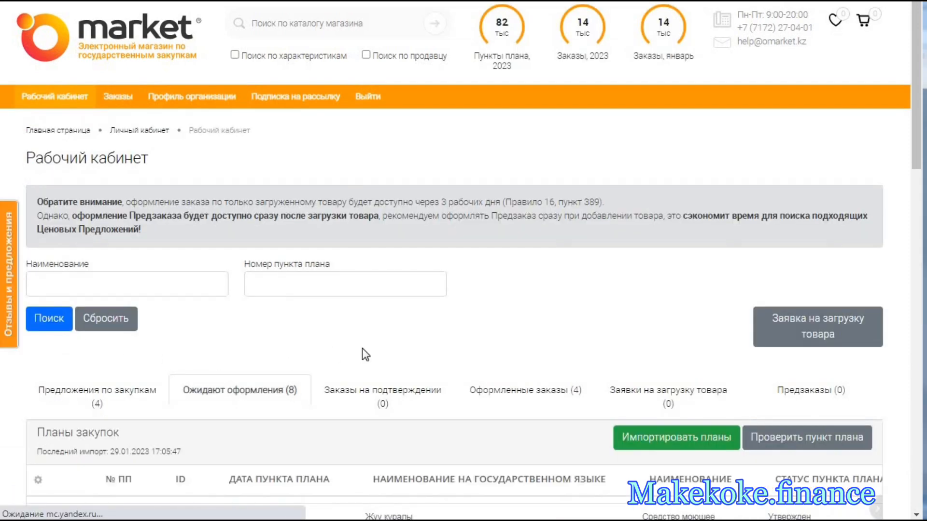
- Examine the plan items under Ожидают оформления and compare them with the Омаркет goods list in Excel
scroll(362, 349, "down", 2)
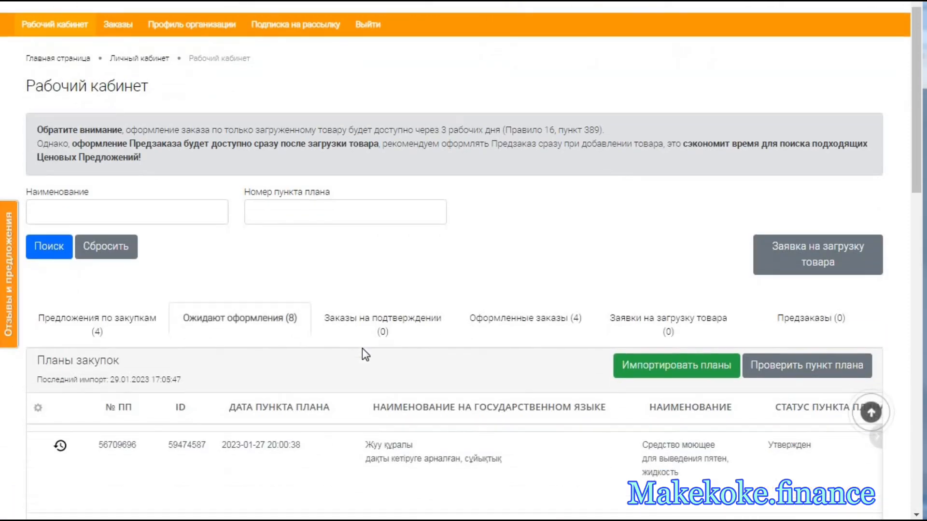
scroll(362, 349, "down", 2)
scroll(308, 203, "down", 2)
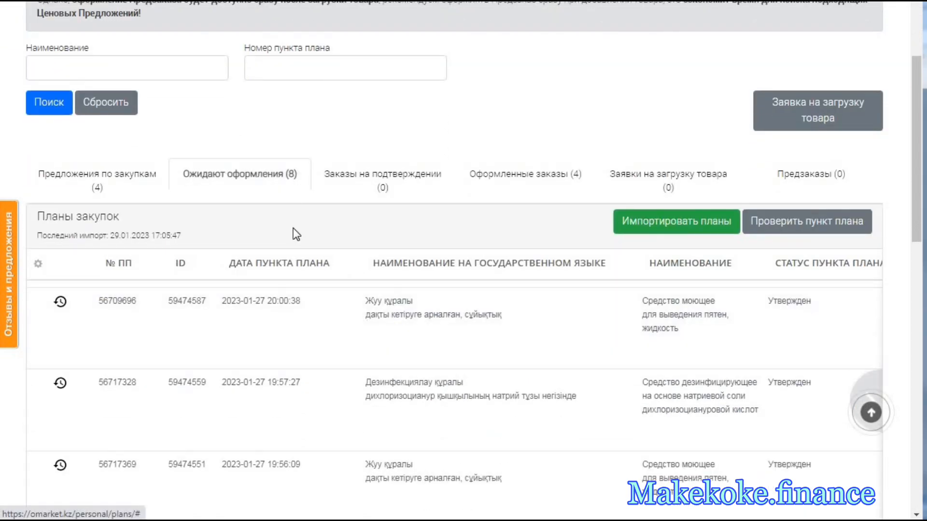
scroll(293, 229, "down", 8)
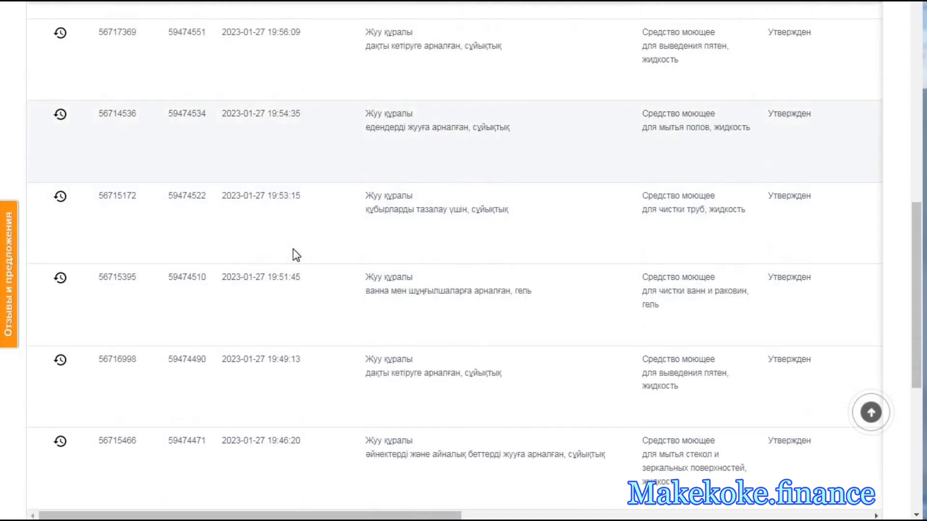
scroll(296, 254, "down", 5)
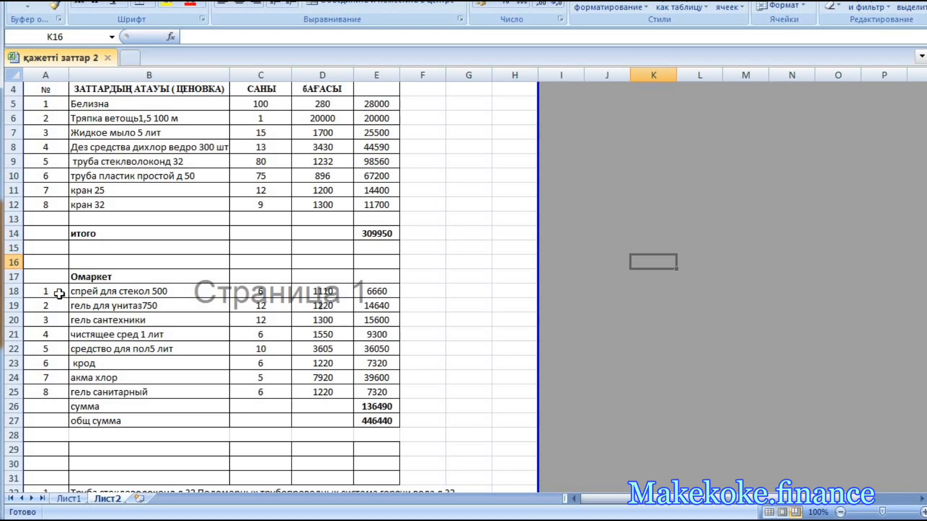
left_click_drag(59, 293, 128, 391)
left_click_drag(240, 393, 381, 393)
left_click(480, 393)
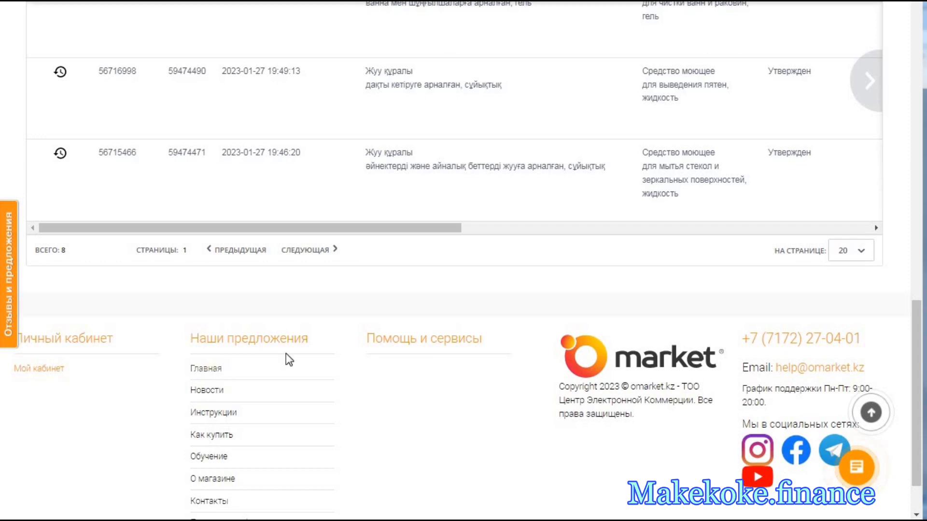
- Return to ОМаркет and examine the methods, sums and purchase dates of the items under Предложения по закупкам
scroll(288, 352, "up", 2)
scroll(289, 351, "up", 10)
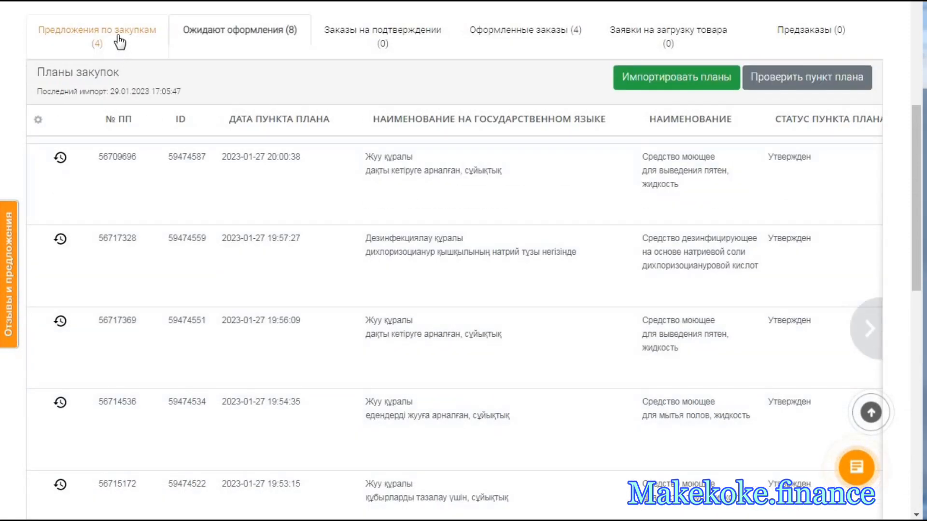
left_click(125, 38)
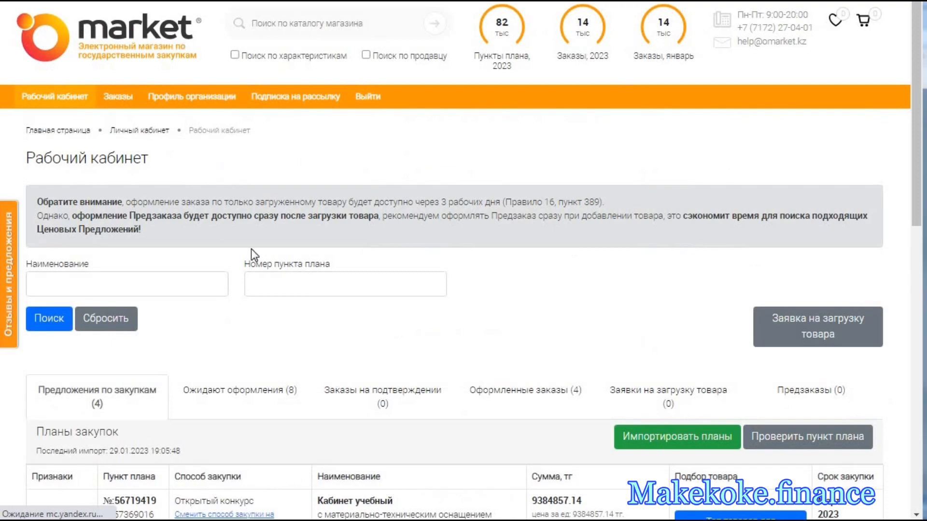
scroll(251, 248, "down", 3)
scroll(253, 256, "down", 3)
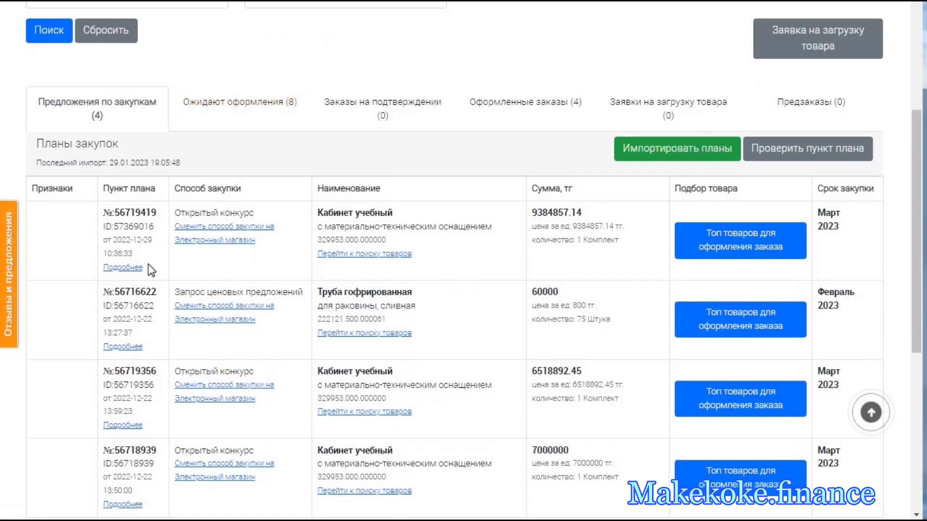
scroll(283, 309, "down", 3)
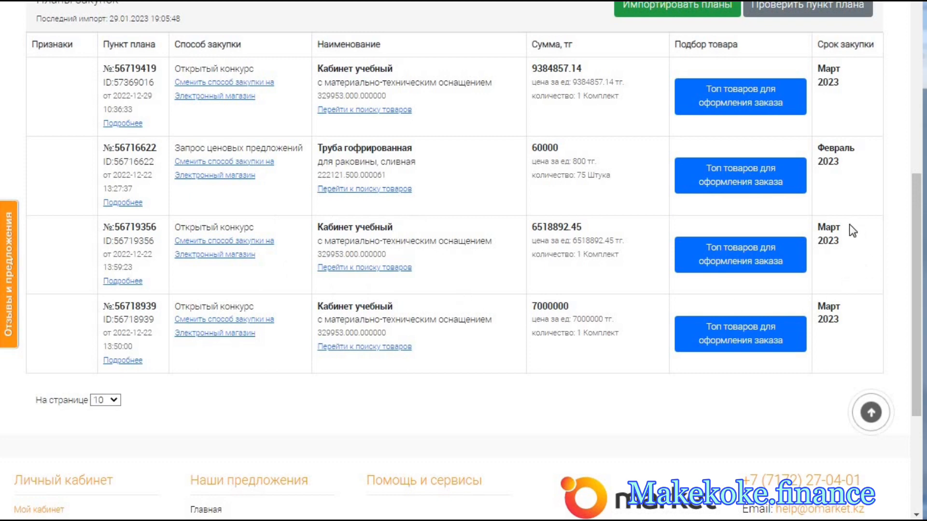
scroll(507, 253, "up", 8)
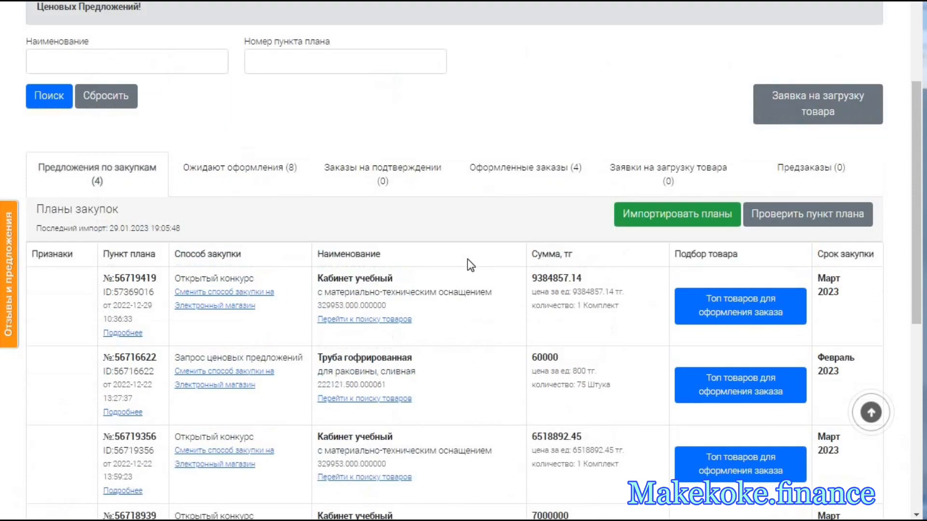
- Reopen the Ожидают оформления items and check their statuses, sums, quantities and delivery terms
left_click(261, 328)
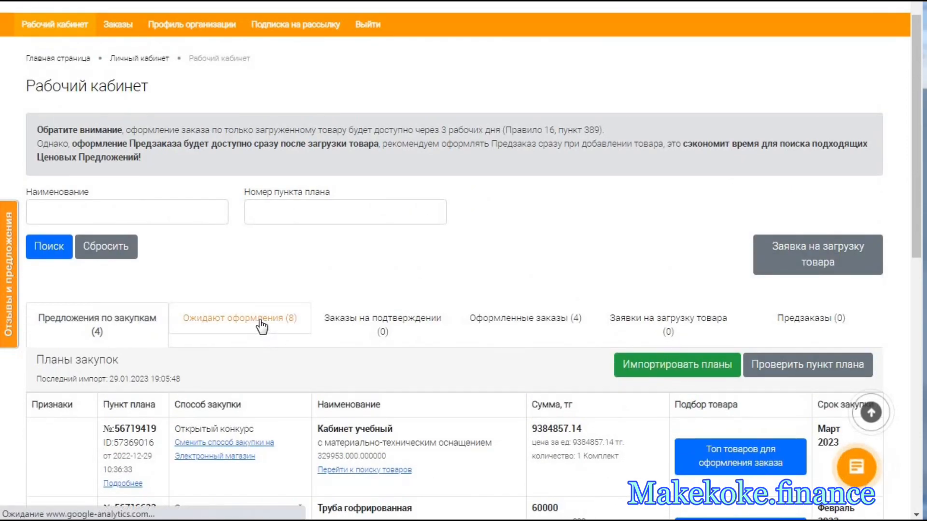
scroll(324, 345, "down", 2)
scroll(327, 347, "down", 3)
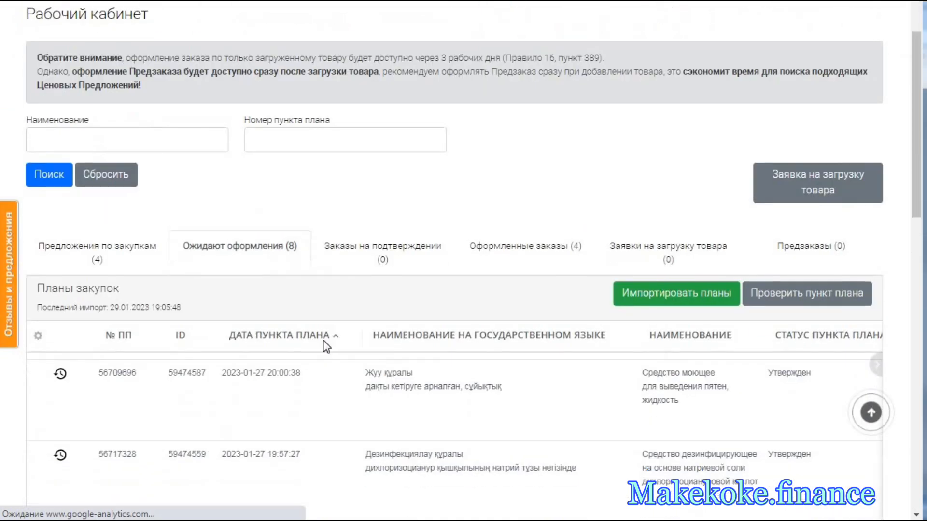
scroll(327, 346, "down", 1)
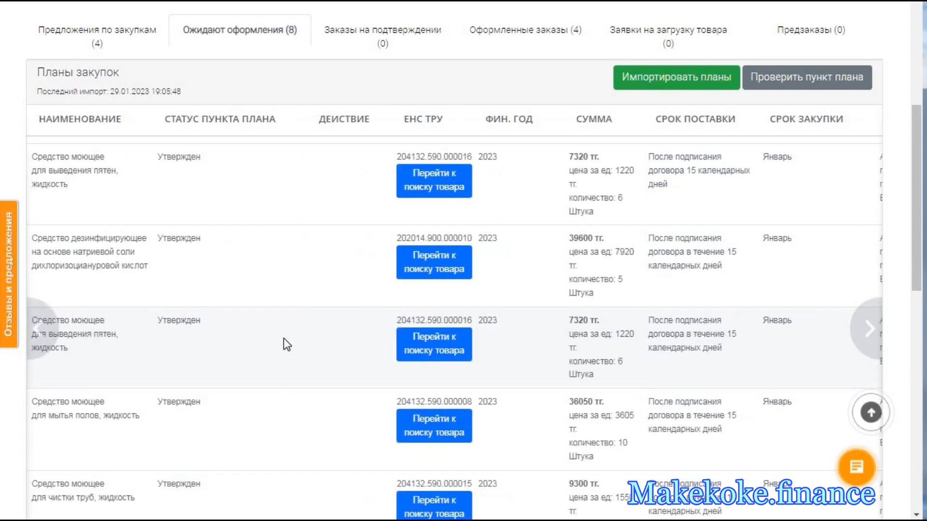
scroll(271, 256, "up", 2)
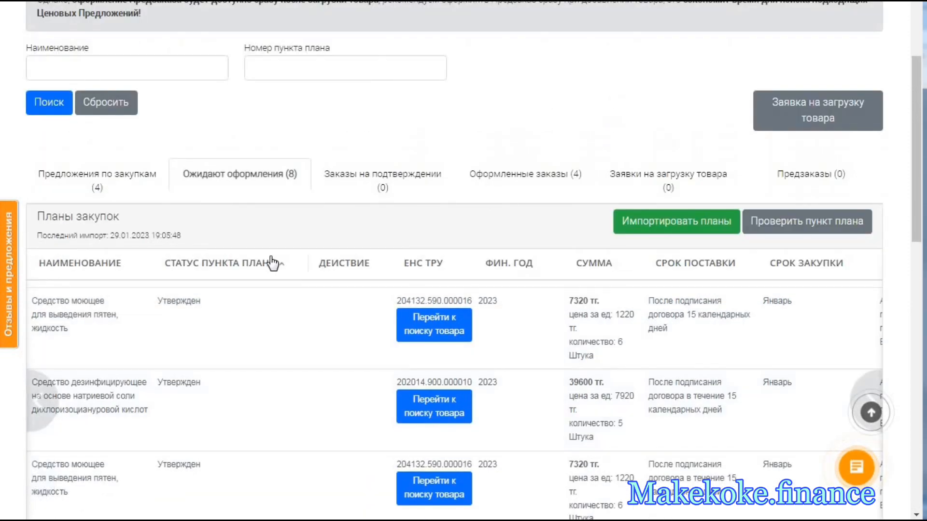
- Examine the planned purchase month of each item under Ожидают оформления, down to the glass and mirror cleaner
scroll(272, 263, "up", 1)
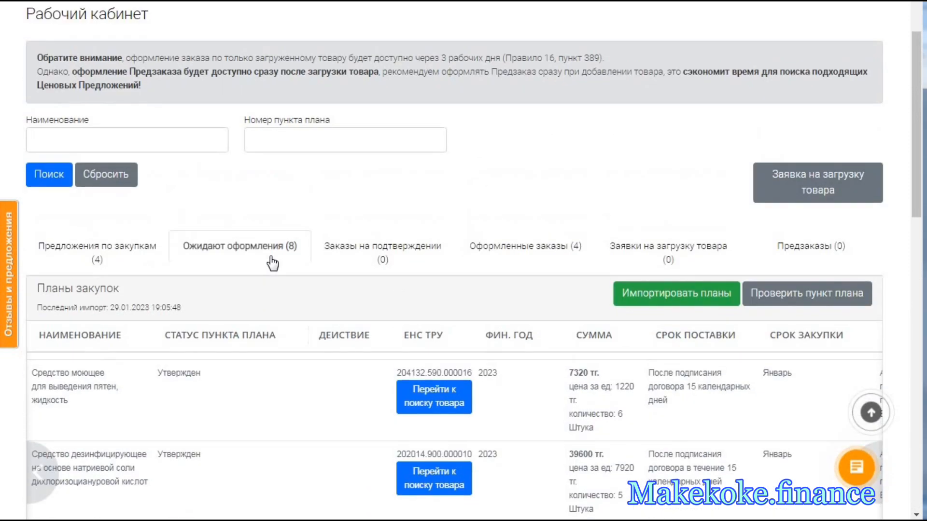
scroll(413, 262, "down", 1)
scroll(601, 263, "down", 1)
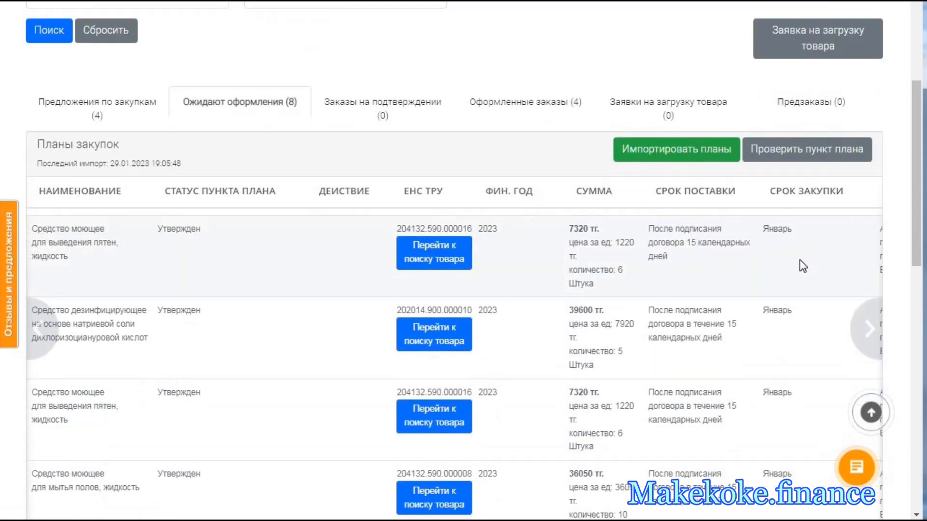
double_click(777, 229)
double_click(778, 310)
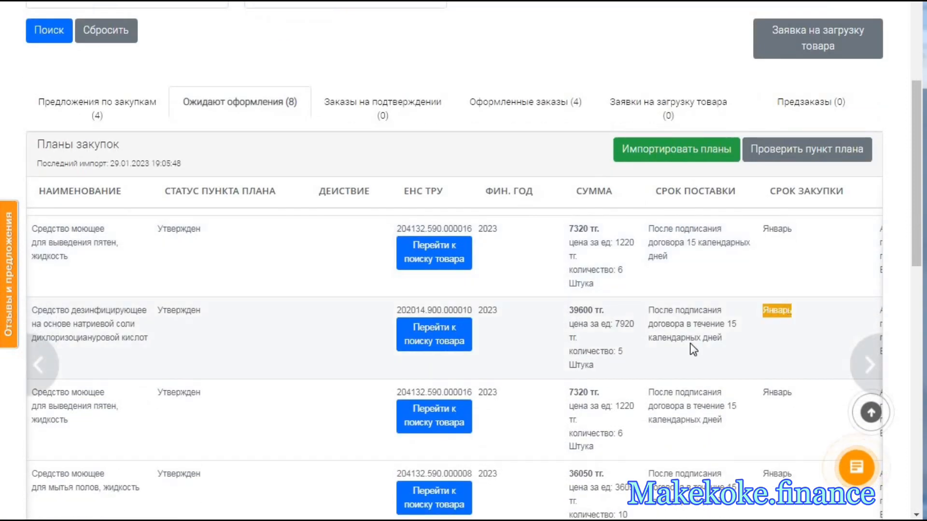
scroll(693, 347, "down", 2)
double_click(778, 248)
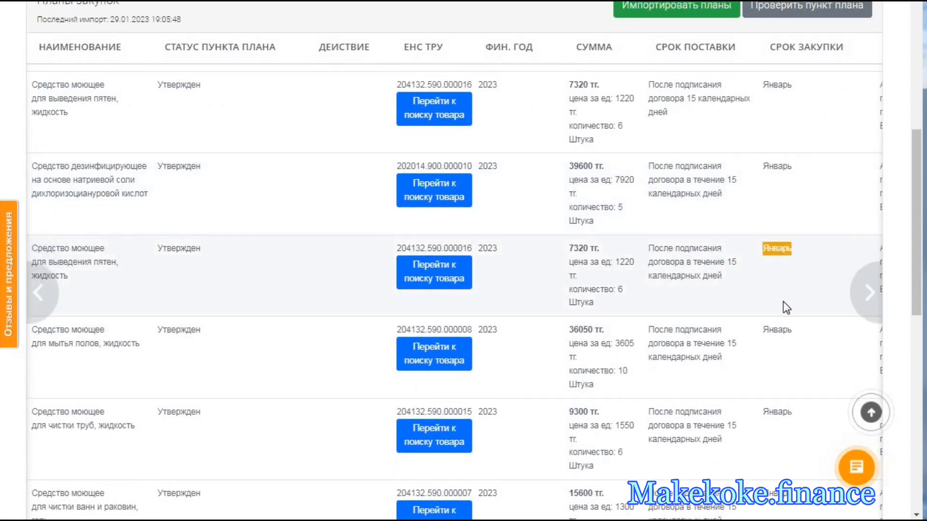
double_click(778, 330)
scroll(665, 347, "down", 4)
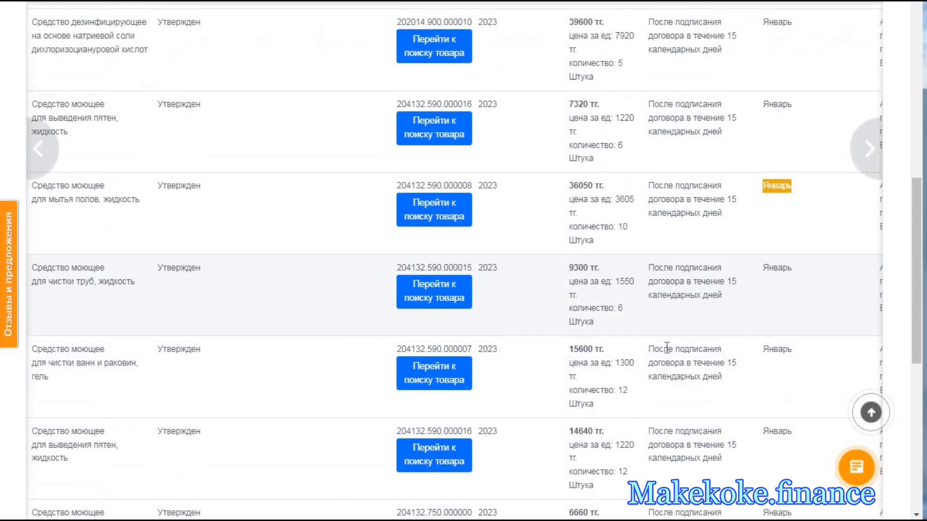
double_click(771, 367)
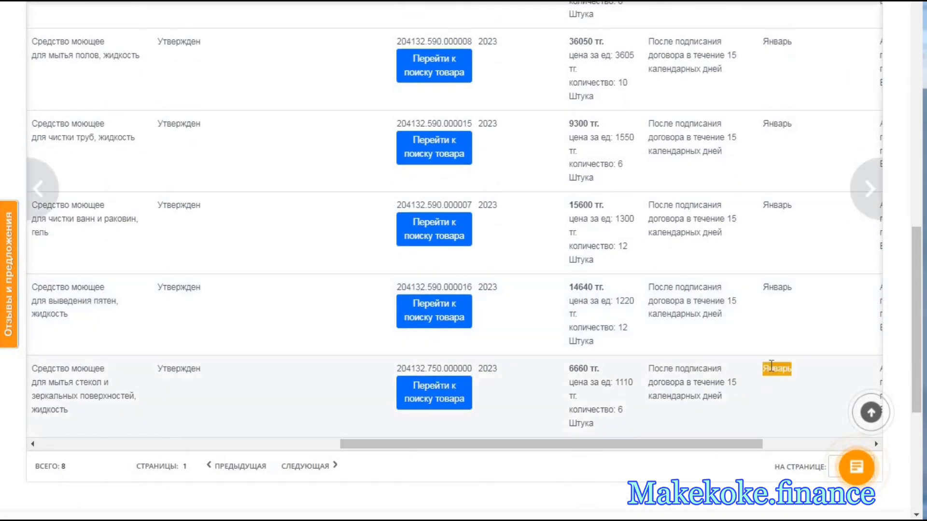
double_click(775, 286)
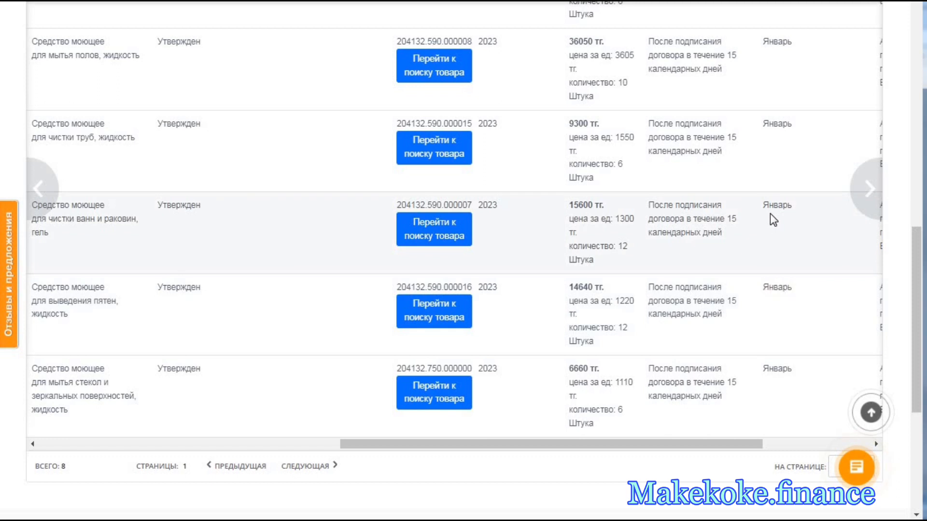
double_click(773, 208)
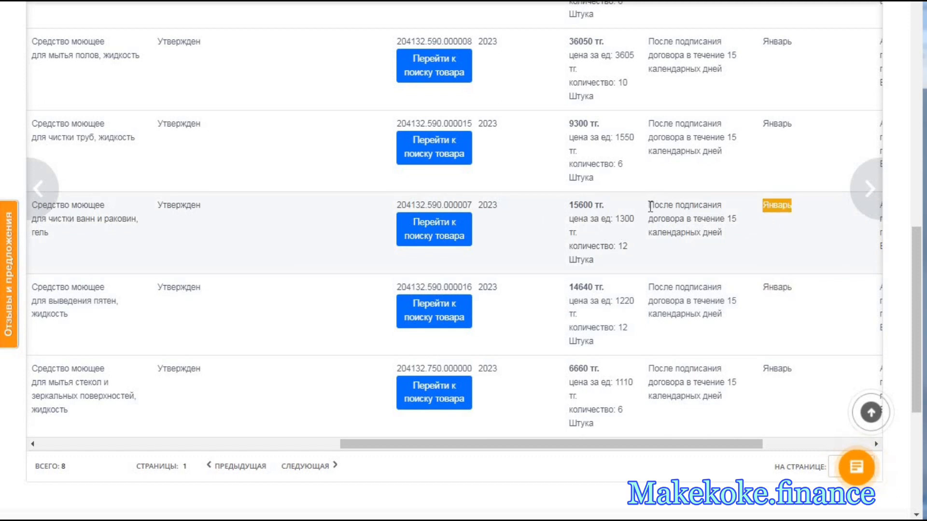
- Check the delivery terms, total sums, unit prices and quantities of the pipe, bath and stain cleaner items
left_click_drag(650, 206, 707, 234)
left_click_drag(724, 152, 655, 176)
left_click(590, 131)
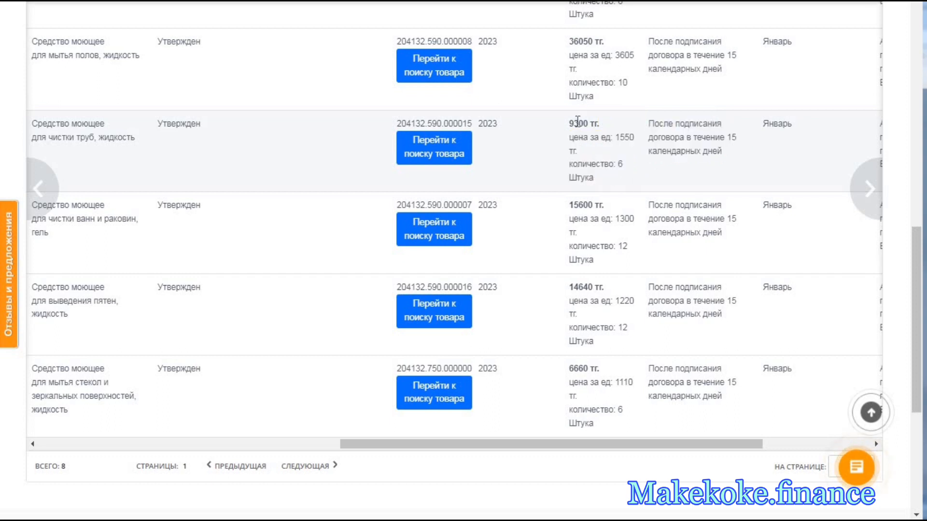
double_click(577, 122)
double_click(581, 205)
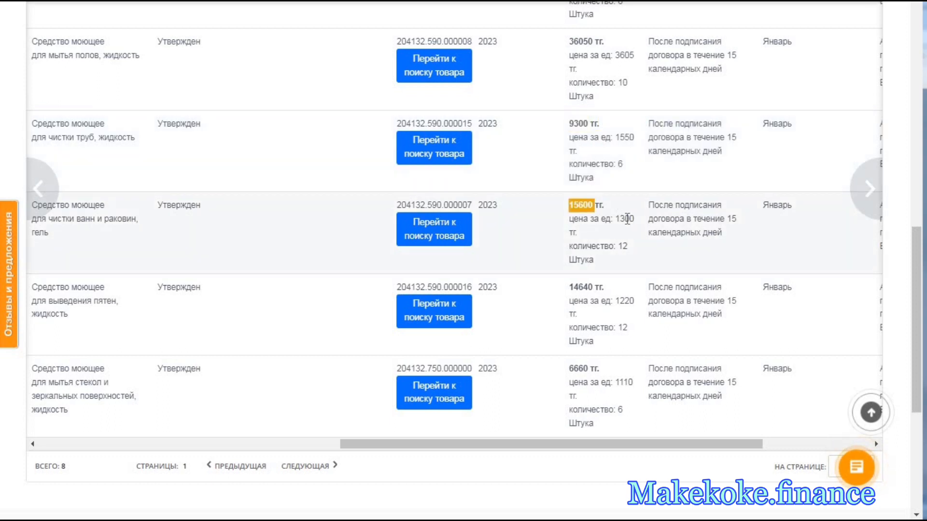
double_click(627, 218)
double_click(627, 300)
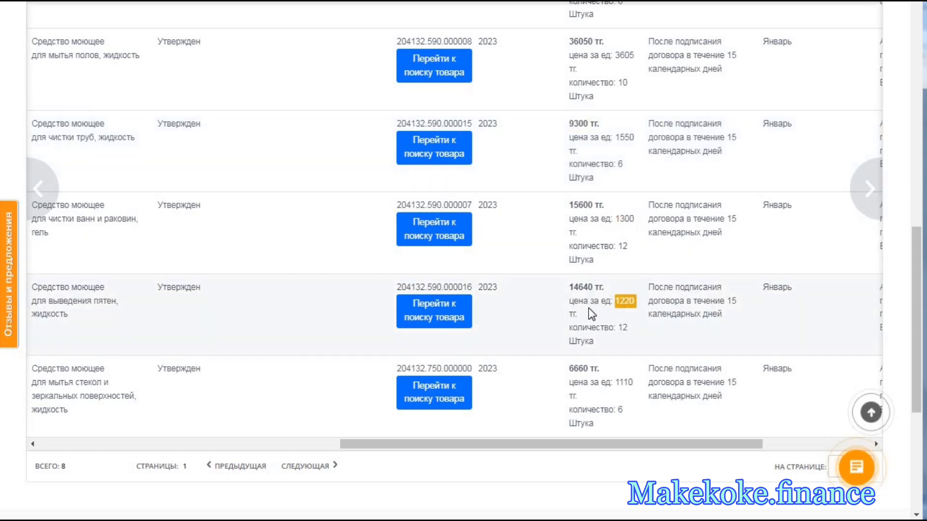
left_click_drag(623, 328, 630, 332)
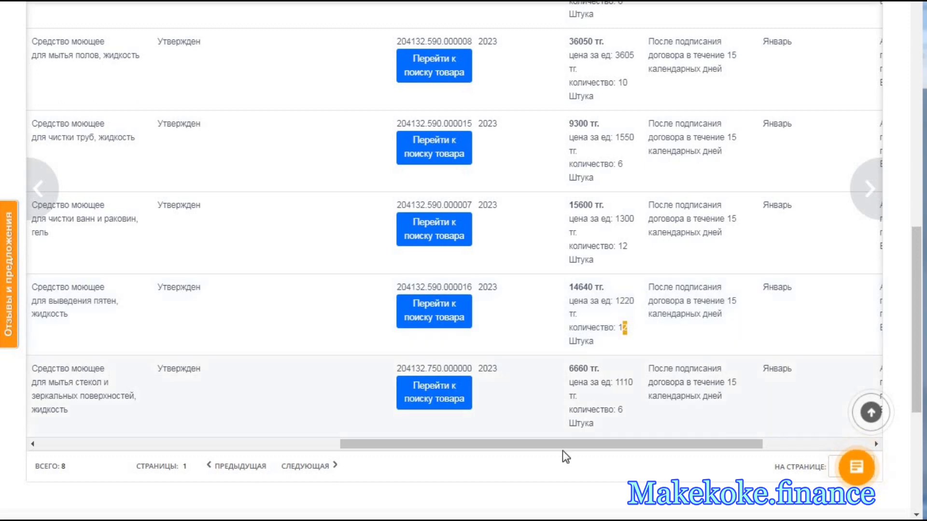
- Show the item numbers in the ОМаркет list, then copy plan item number 56709696 from the state procurement plan on the goszakup portal
left_click_drag(523, 450, 209, 450)
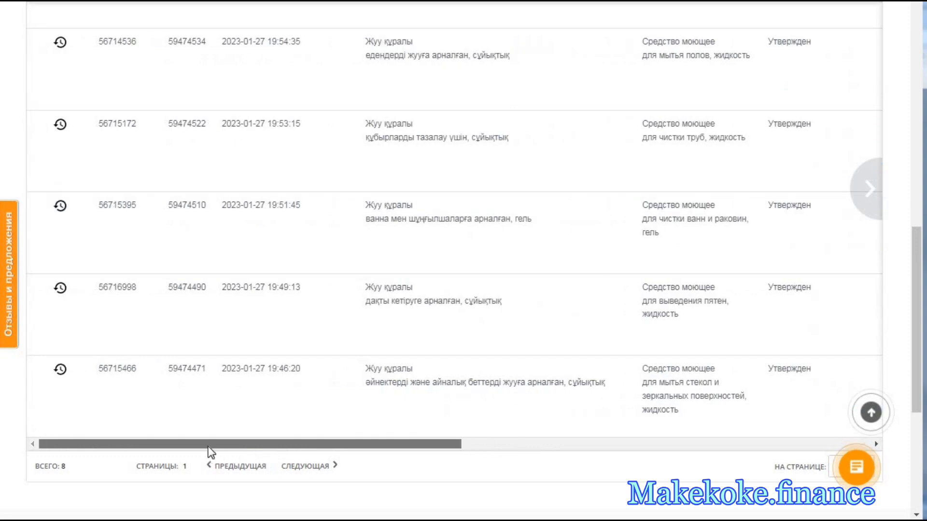
scroll(312, 377, "up", 5)
scroll(312, 378, "up", 5)
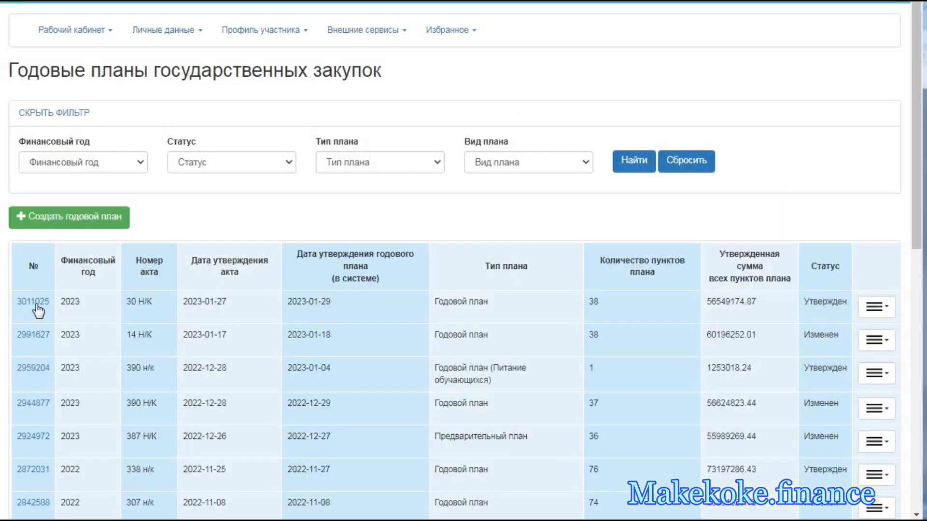
left_click(36, 303)
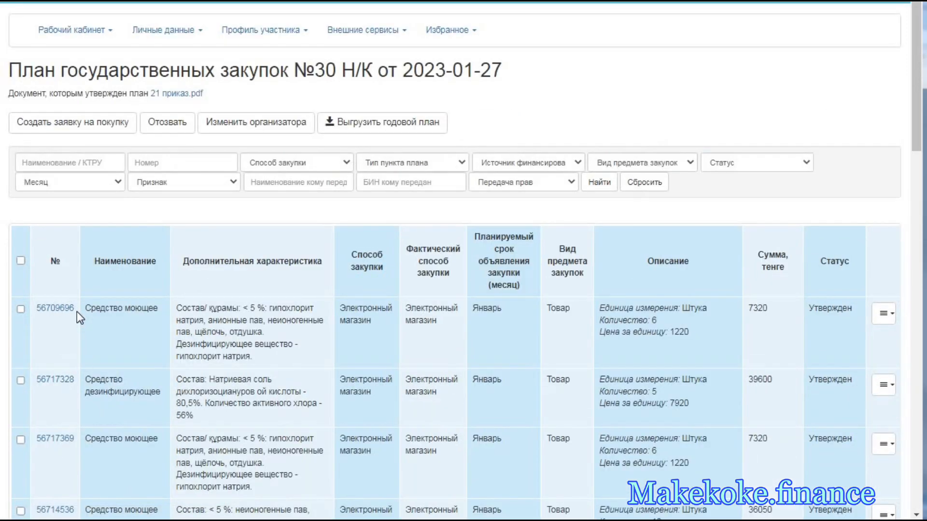
left_click_drag(76, 311, 36, 307)
key("ctrl+c")
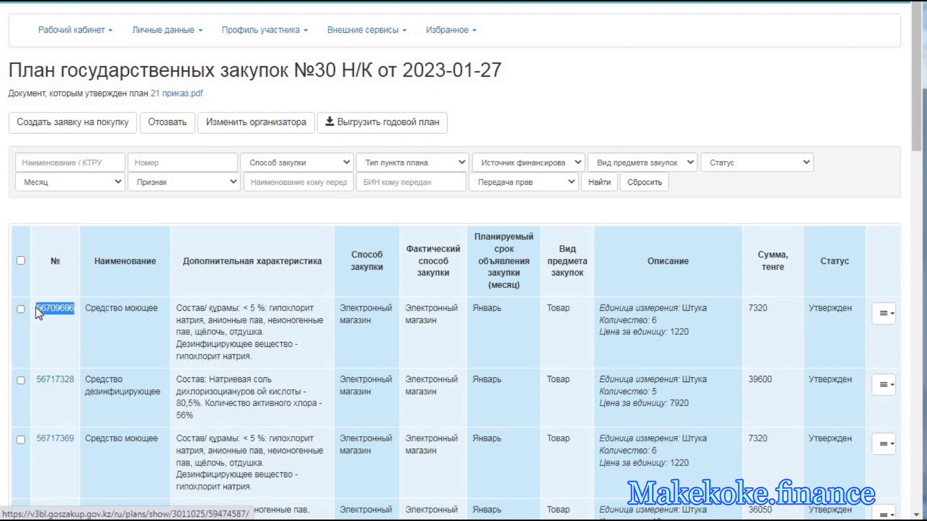
right_click(71, 313)
left_click(103, 440)
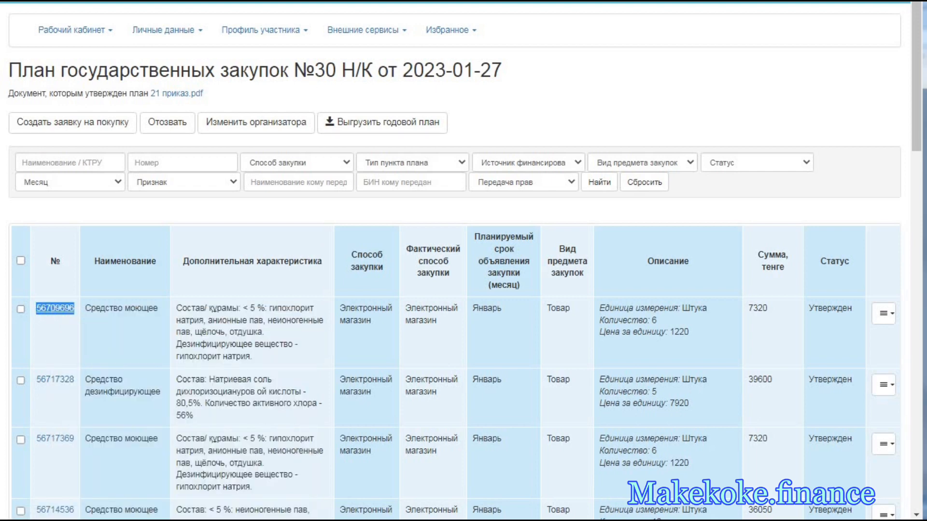
- Switch back to ОМаркет and look up plan item 56709696 with Проверить пункт плана
key("ctrl+Tab")
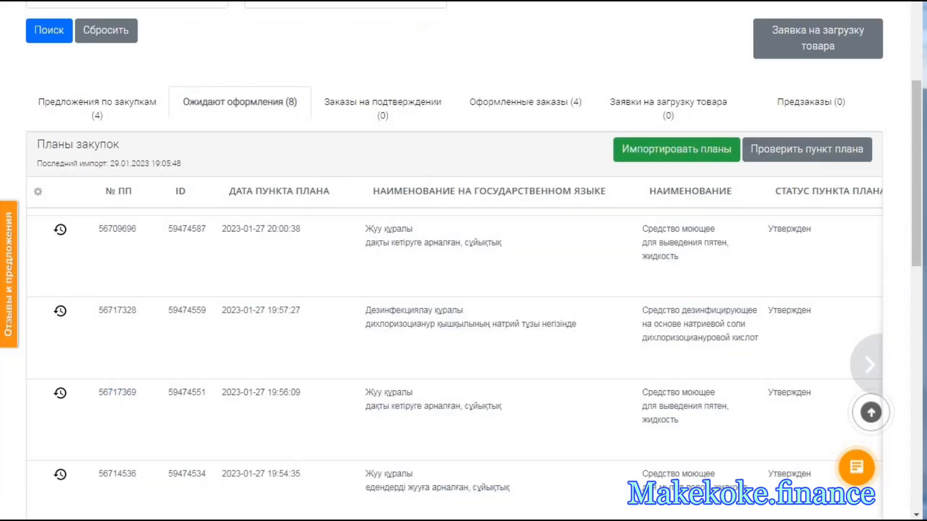
left_click(799, 152)
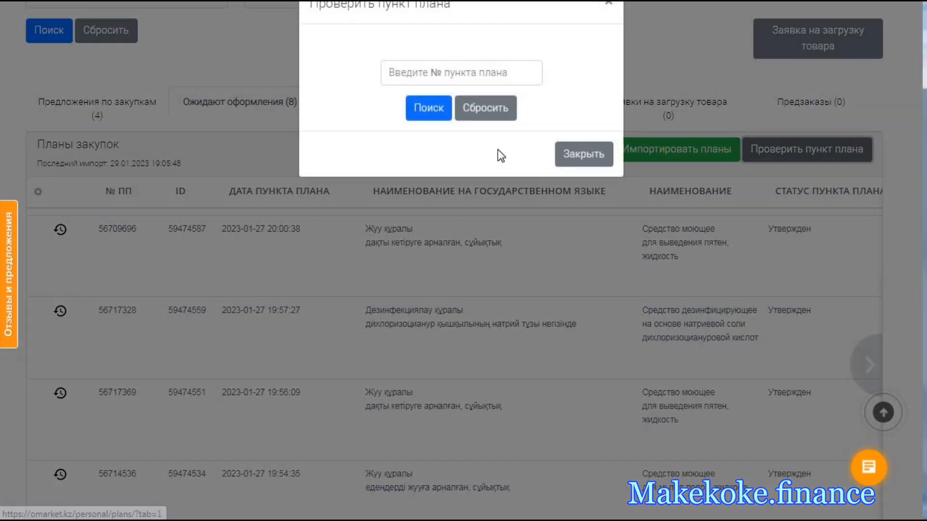
left_click(421, 82)
right_click(412, 81)
left_click(456, 168)
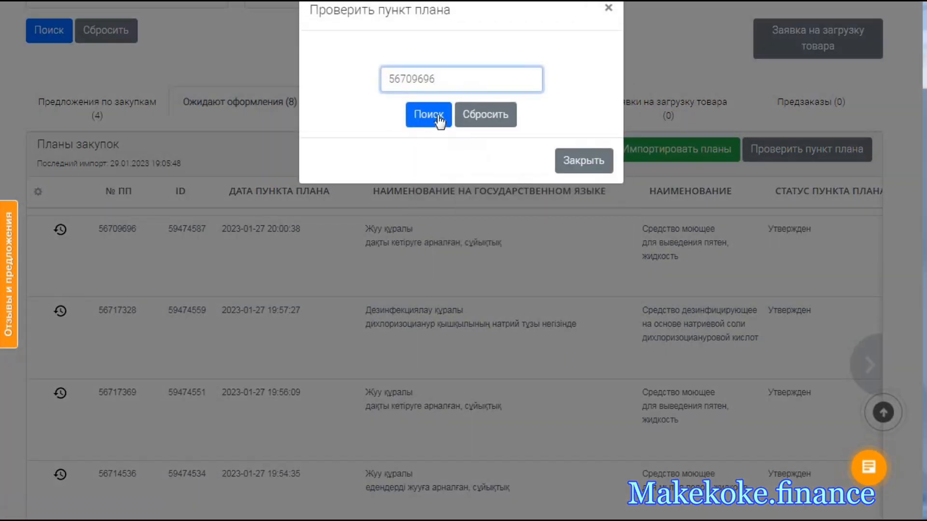
left_click(437, 118)
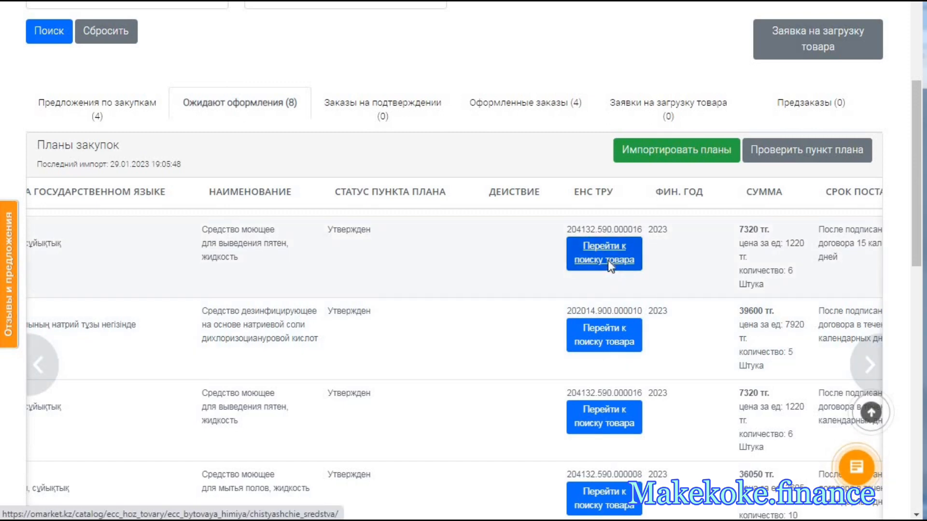
- Open the goods search for the first stain remover item, code 204132.590.000016, and examine the products and prices under Чистящие средства
left_click(608, 261)
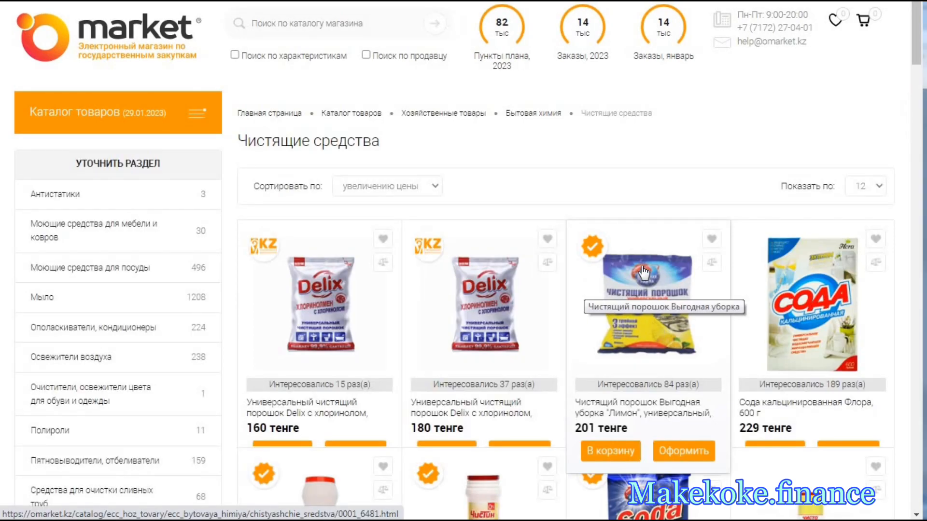
scroll(643, 272, "down", 4)
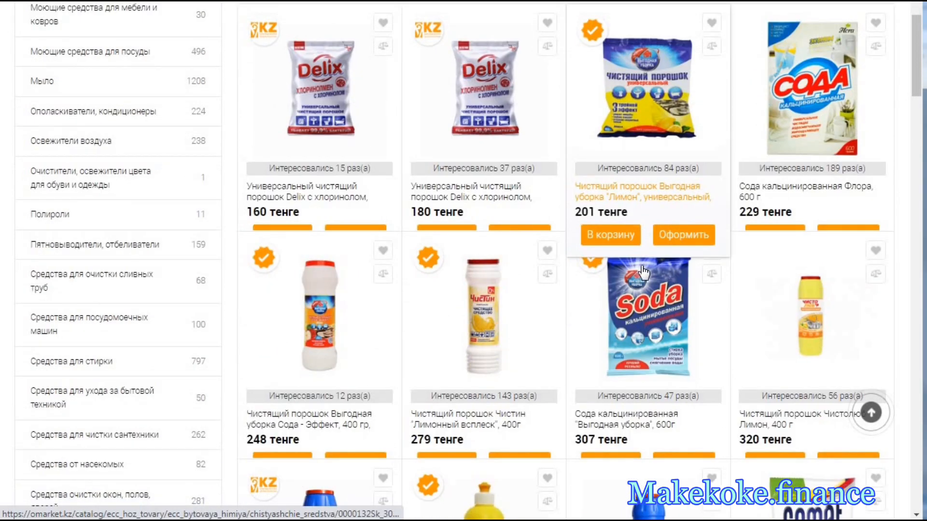
scroll(643, 273, "down", 4)
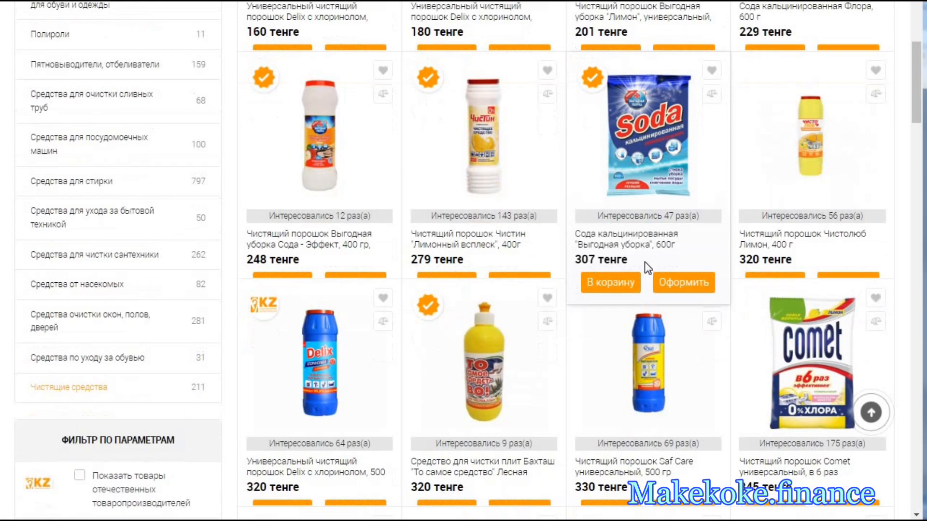
scroll(645, 261, "down", 6)
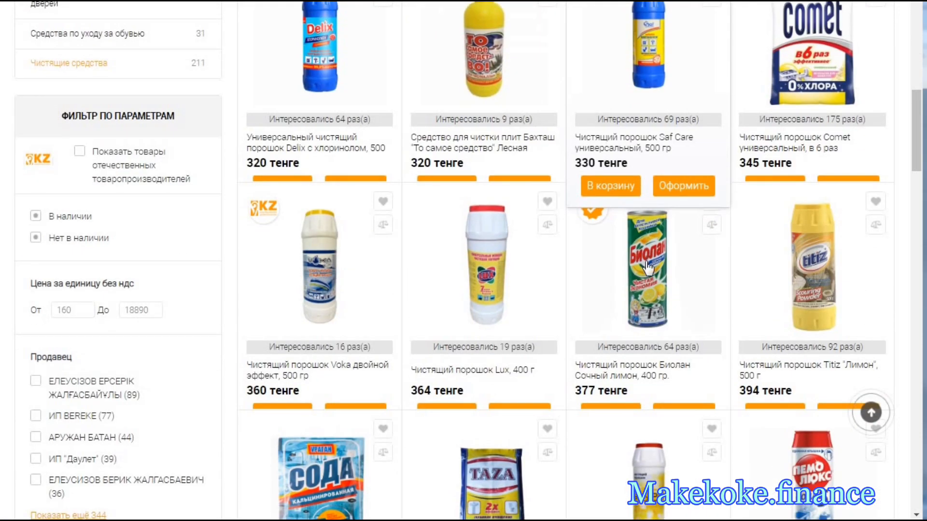
scroll(647, 266, "down", 1)
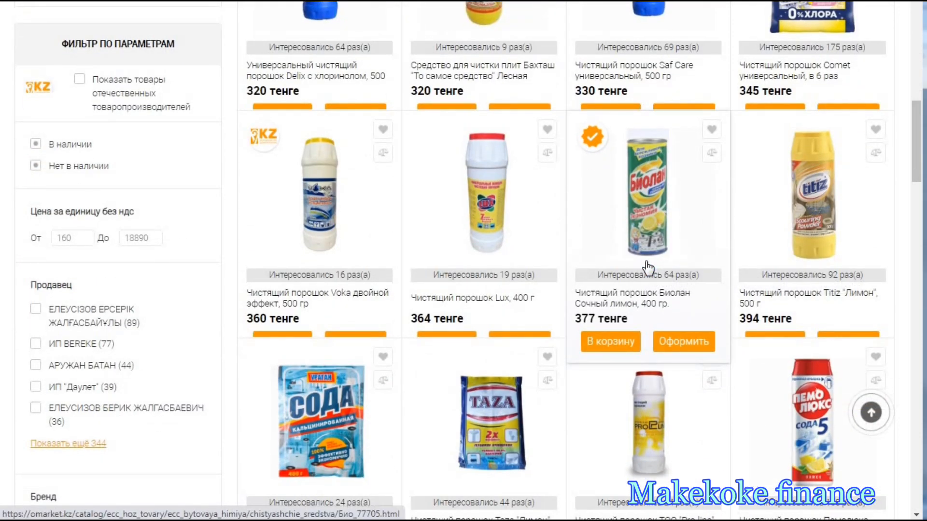
scroll(648, 267, "down", 8)
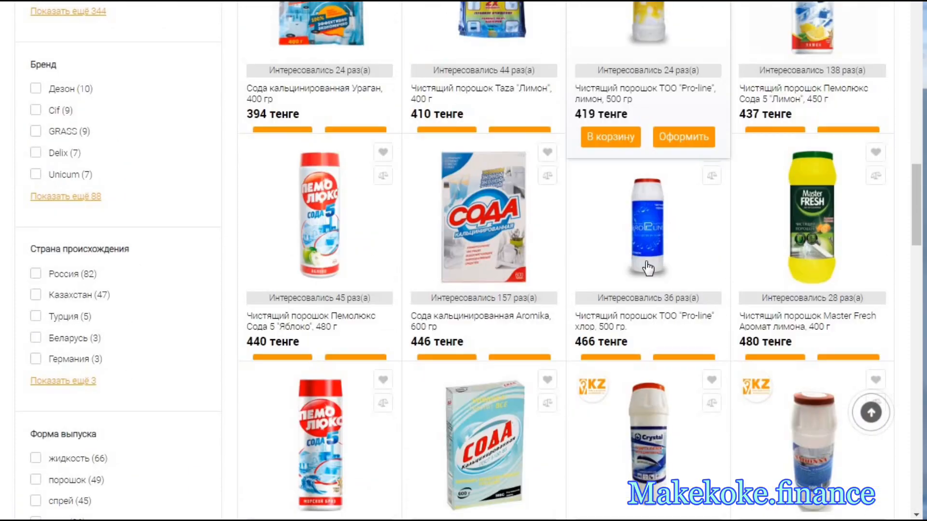
scroll(647, 267, "down", 3)
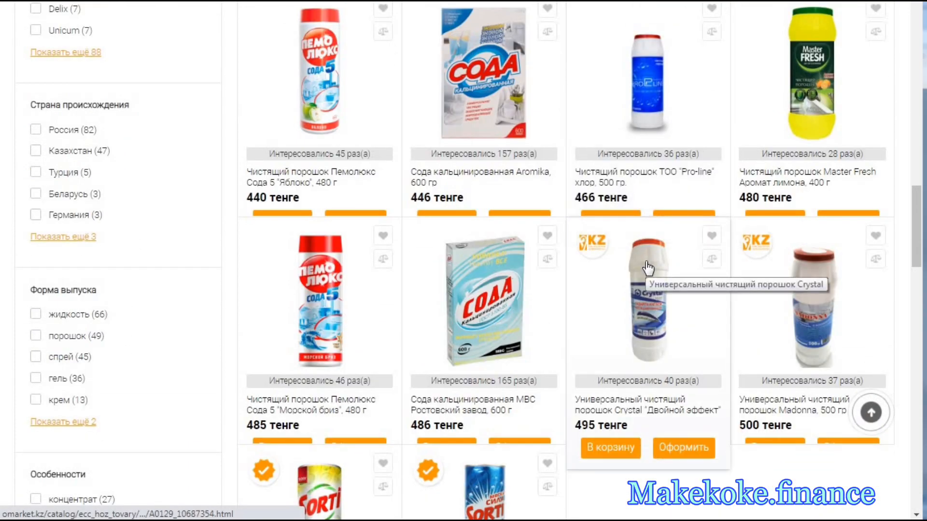
scroll(648, 267, "down", 4)
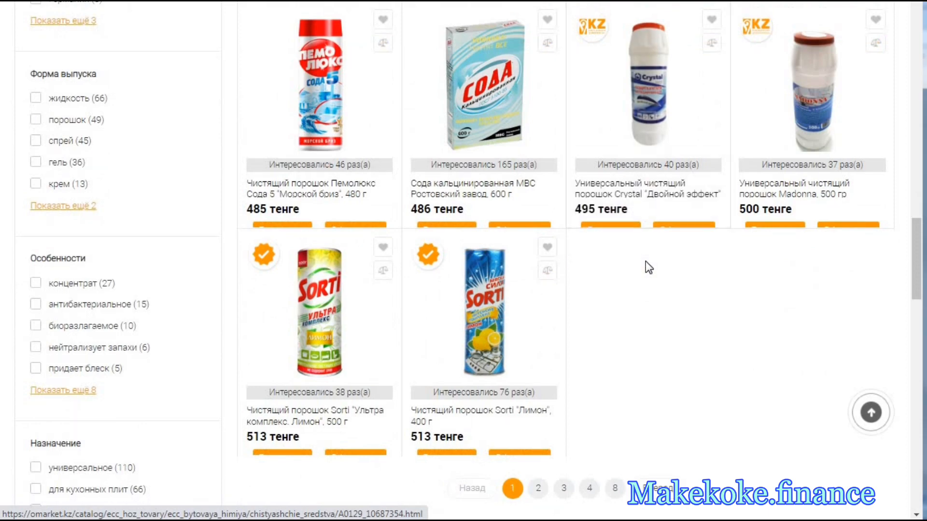
scroll(644, 262, "down", 1)
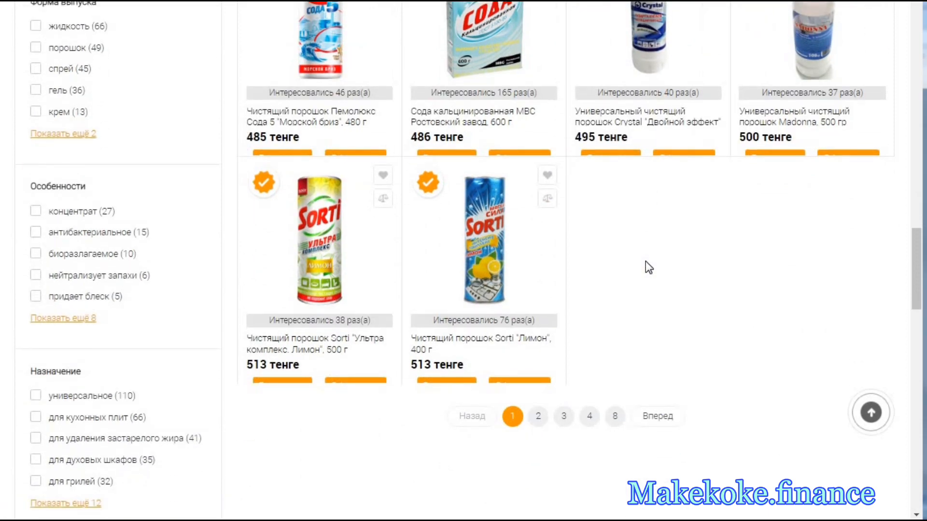
scroll(645, 261, "up", 7)
scroll(647, 268, "up", 5)
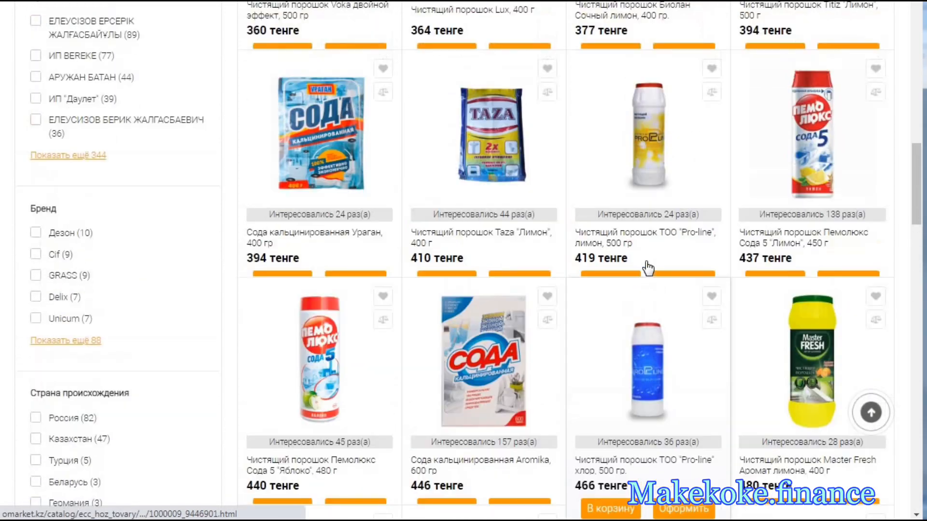
scroll(647, 268, "up", 4)
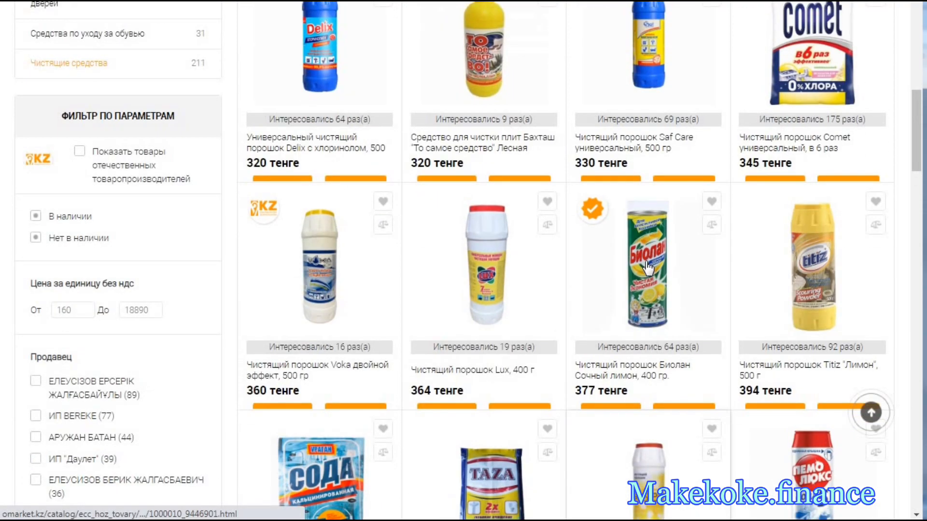
scroll(648, 268, "up", 2)
scroll(647, 260, "up", 4)
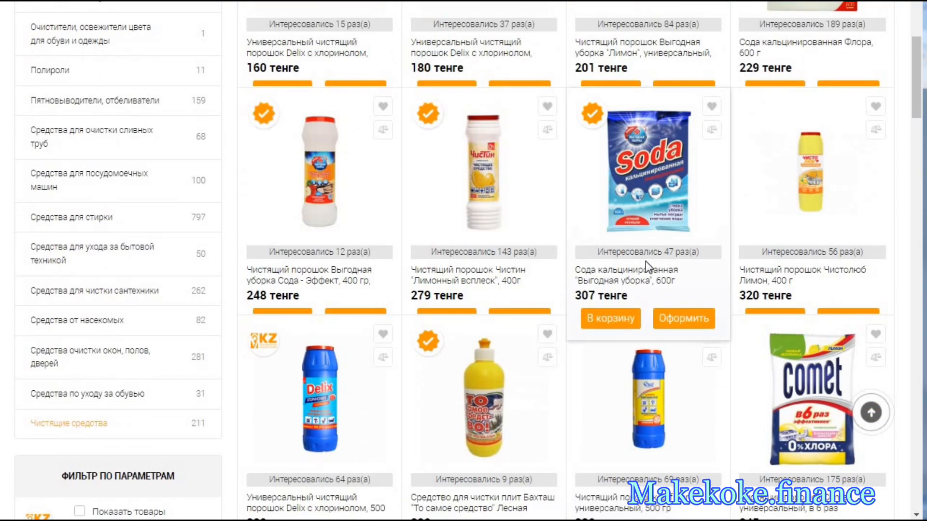
scroll(645, 262, "up", 3)
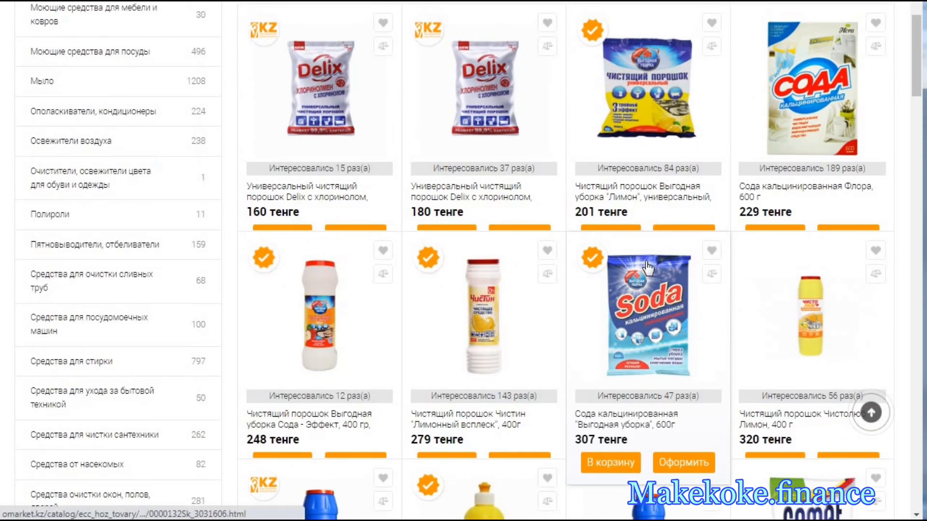
scroll(648, 267, "up", 2)
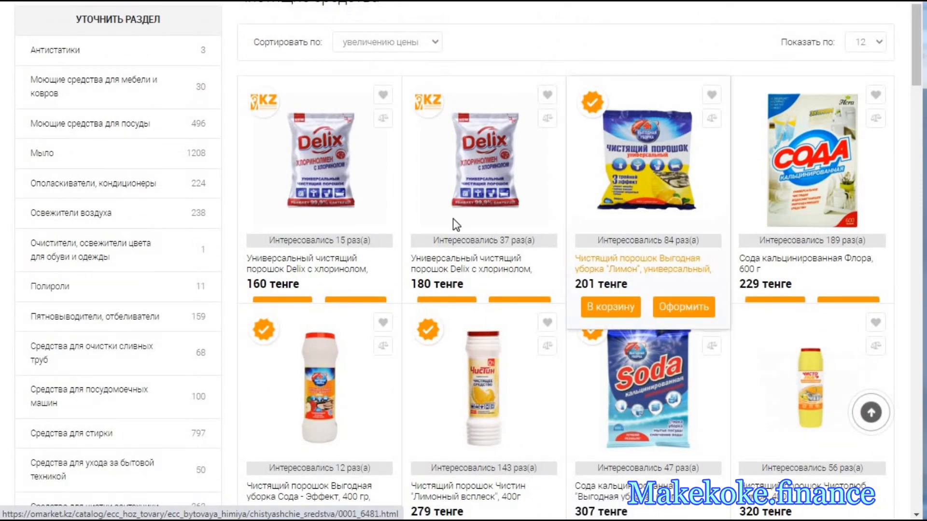
- Sort the products under Чистящие средства by increasing price
scroll(453, 218, "up", 3)
left_click(418, 186)
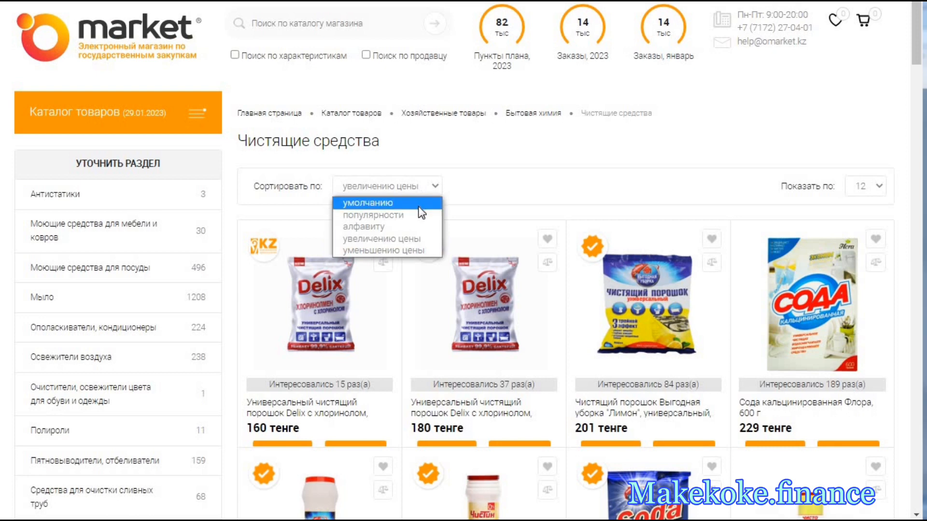
left_click(412, 239)
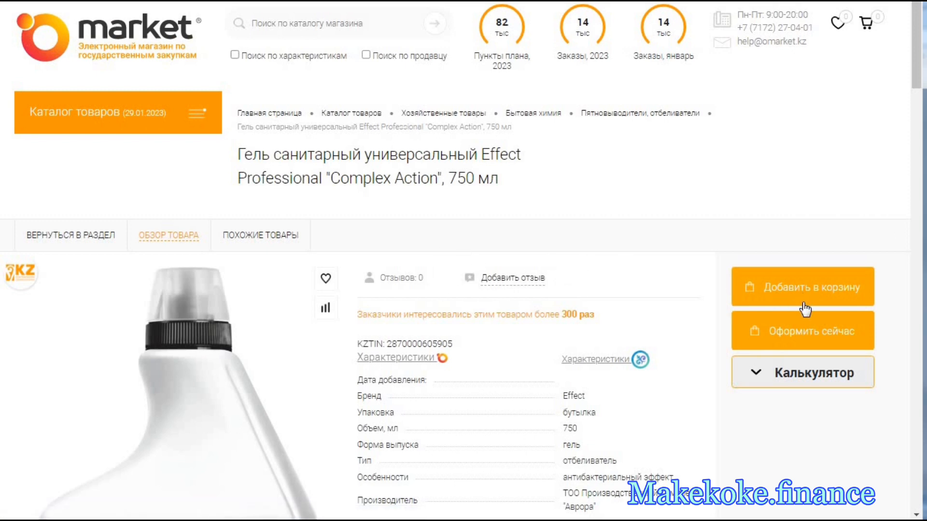
- Start an order for the Effect Professional "Complex Action" 750 мл sanitary gel with Доставка as the delivery method
scroll(805, 333, "down", 3)
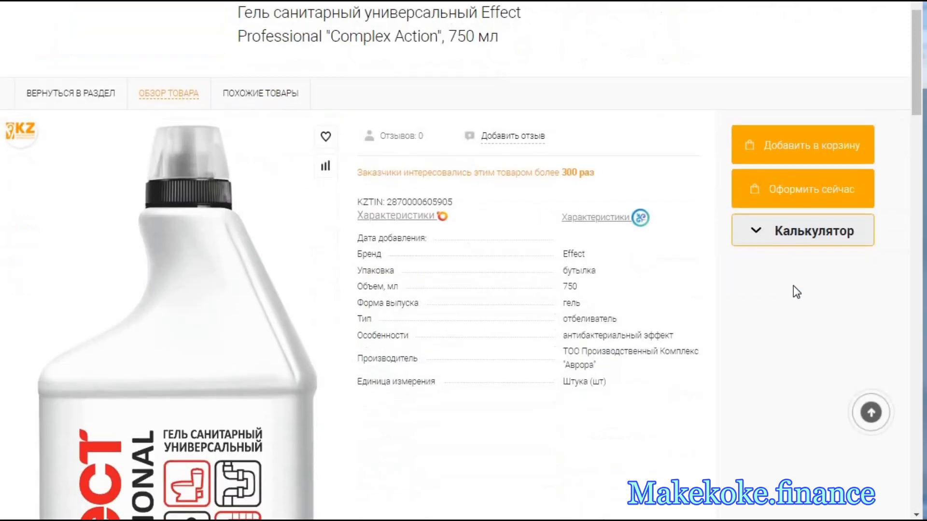
left_click(779, 193)
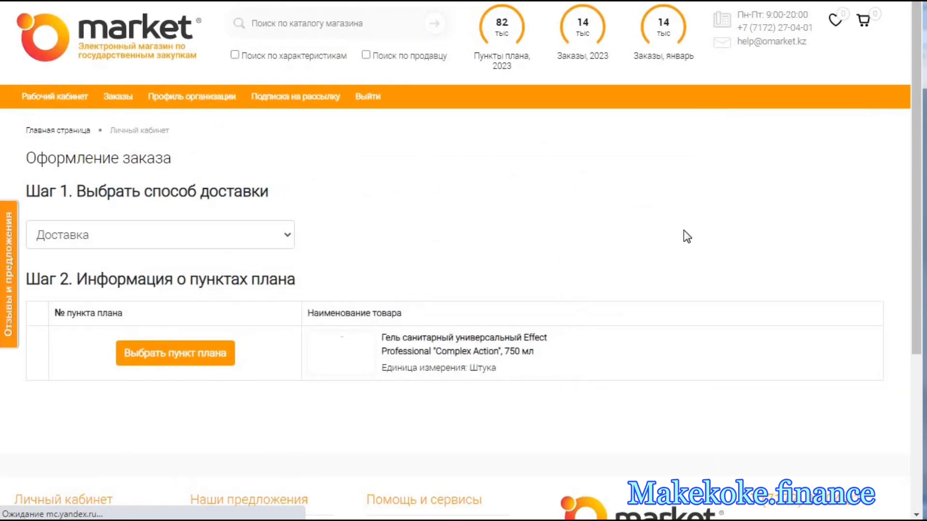
left_click(227, 233)
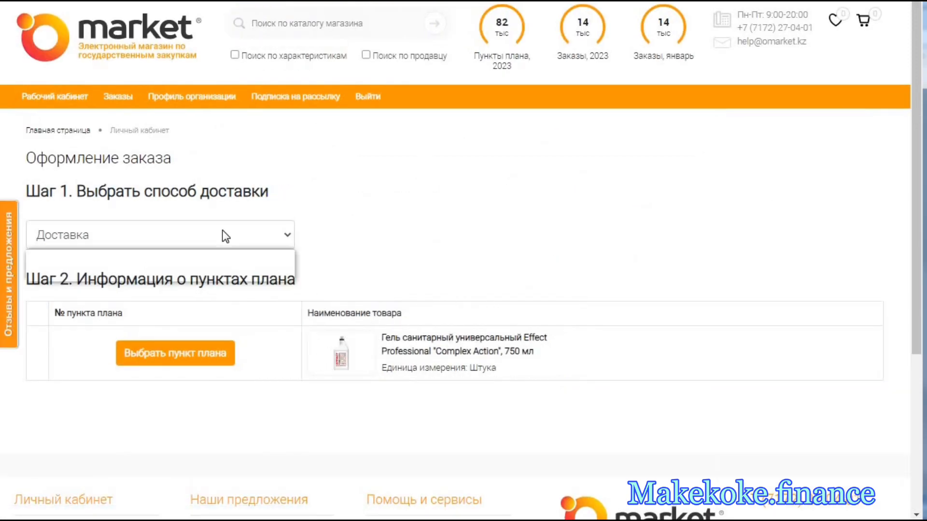
- Link the "Complex Action" gel order to plan item 56709696, the stain remover liquid
left_click(218, 356)
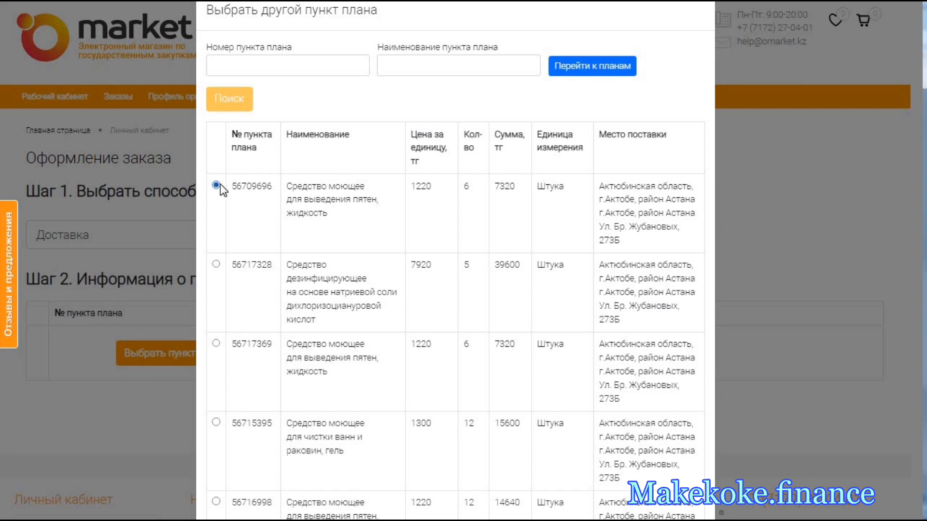
scroll(473, 394, "down", 3)
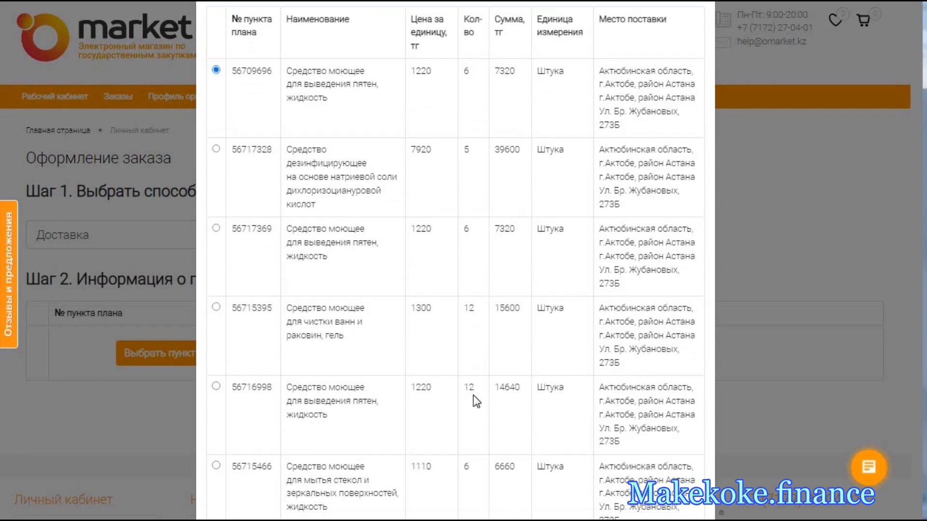
scroll(476, 410, "down", 2)
left_click(483, 485)
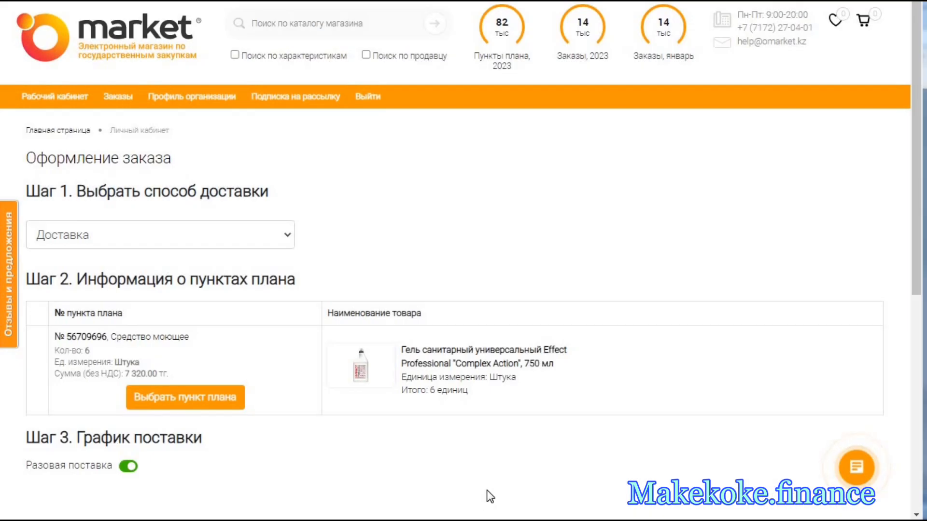
- Keep Разовая поставка enabled as the delivery schedule and calculate the cost of the order for plan item 56709696
scroll(417, 422, "down", 3)
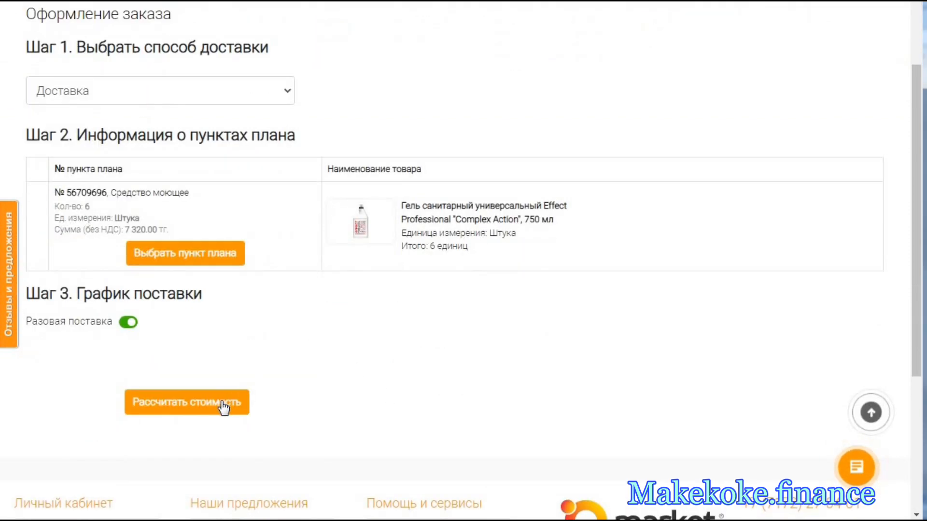
left_click(129, 324)
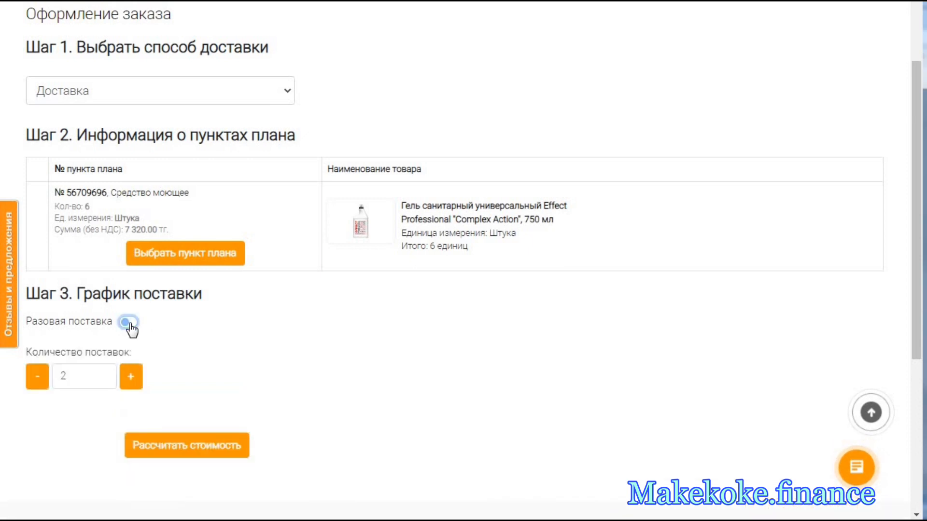
left_click(129, 323)
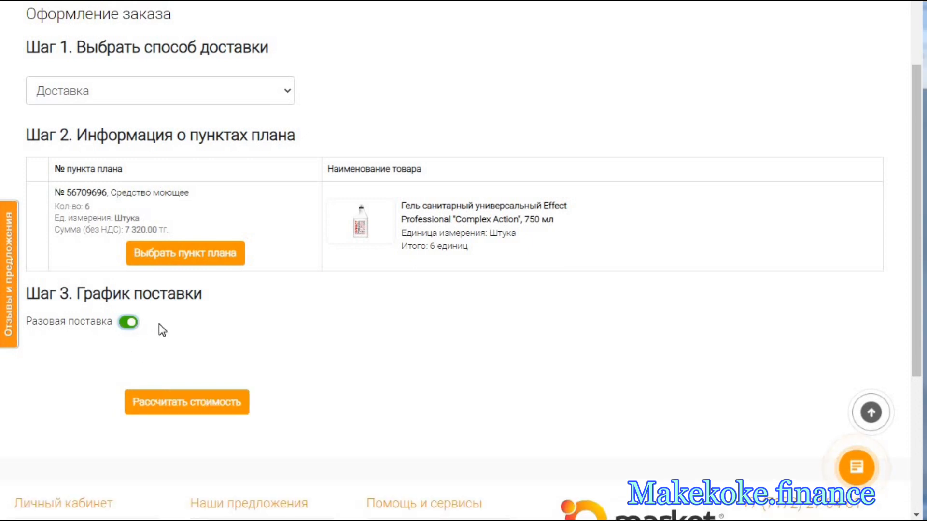
left_click(199, 406)
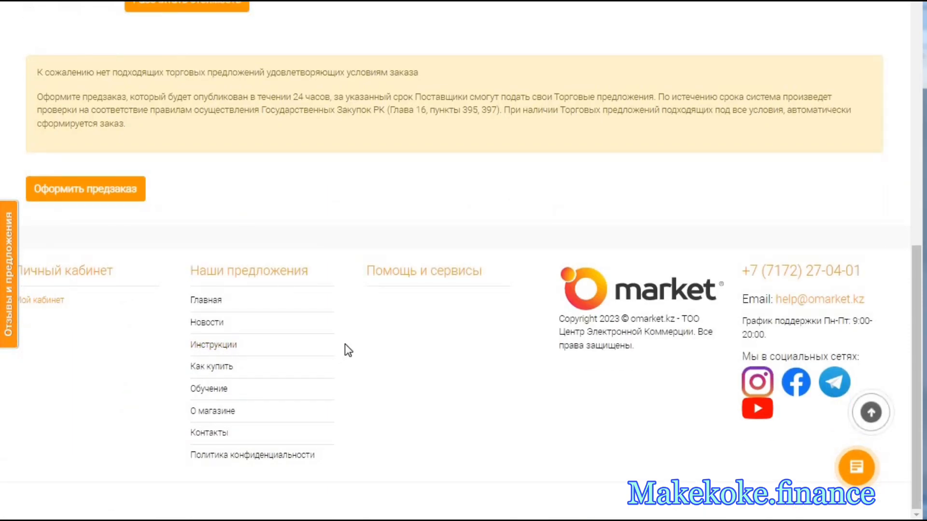
- Place a preorder for plan item 56709696 and look through its entry in the Предзаказы list
scroll(343, 318, "up", 3)
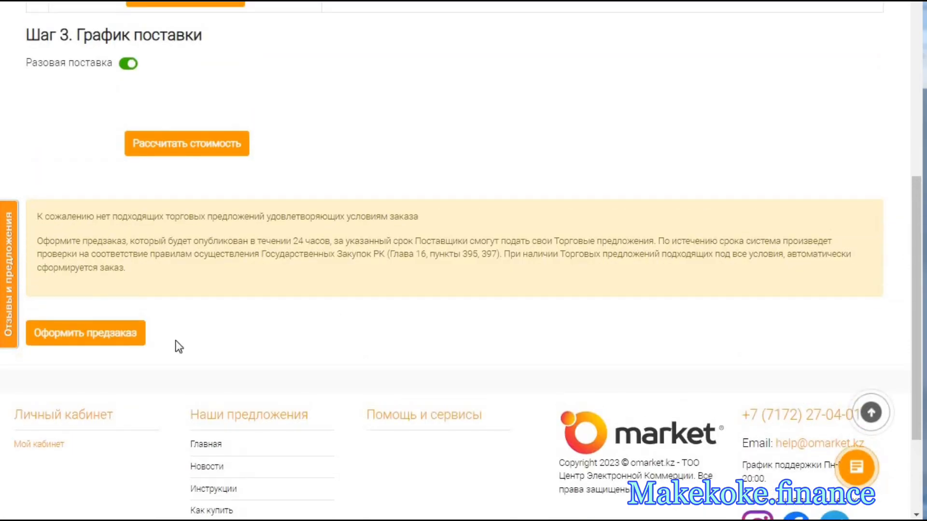
left_click(124, 341)
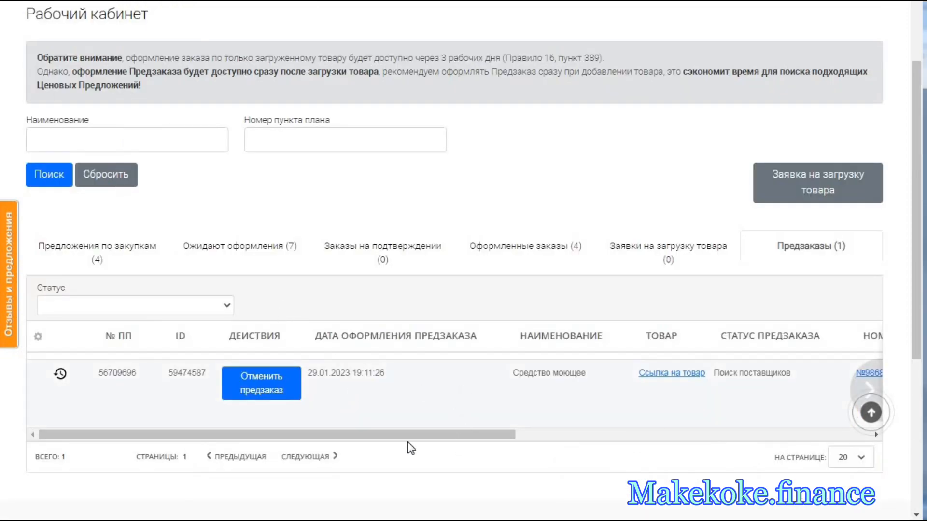
left_click_drag(401, 433, 245, 443)
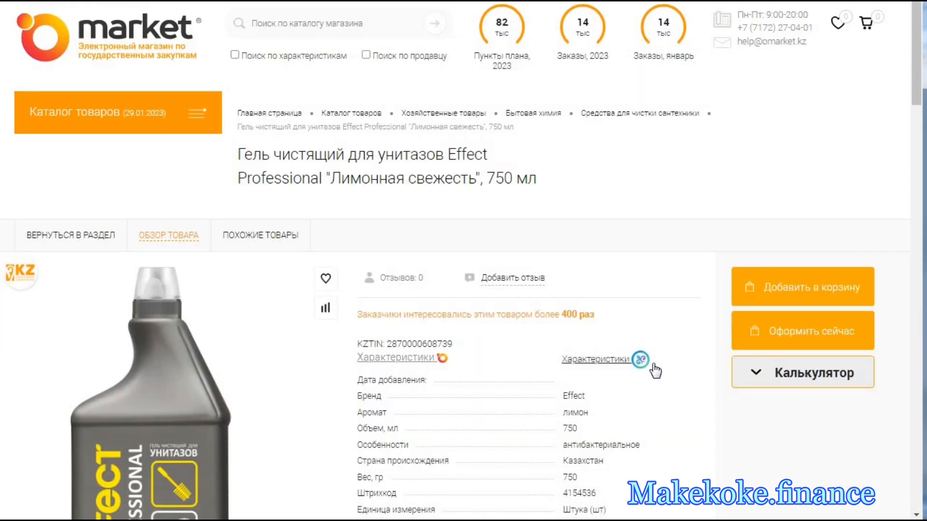
- Start an order for the Effect Professional "Лимонная свежесть" 750 мл toilet gel and choose plan item 56716998 for it
left_click(803, 343)
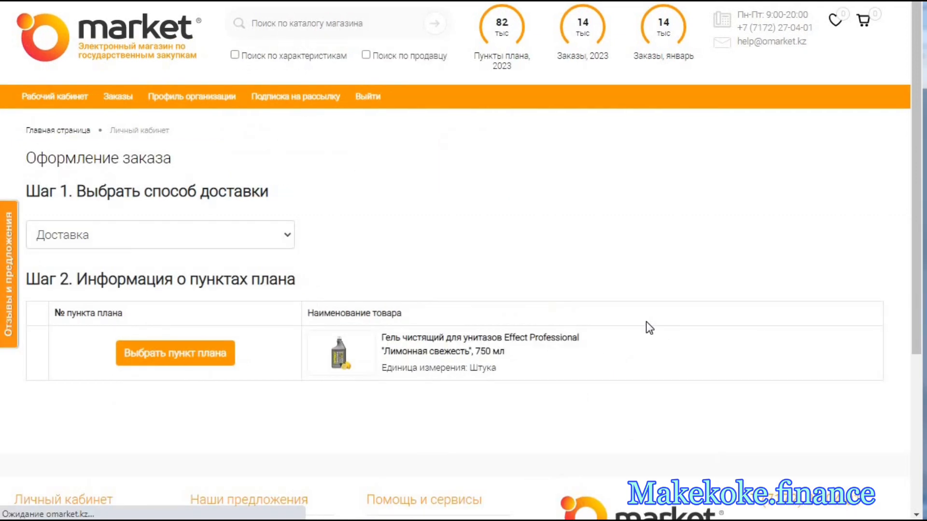
left_click(184, 353)
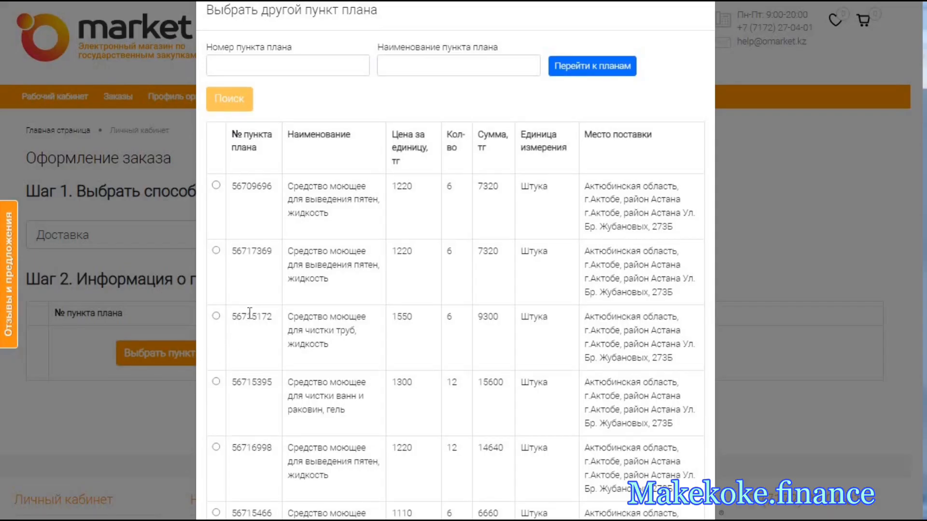
scroll(250, 312, "down", 3)
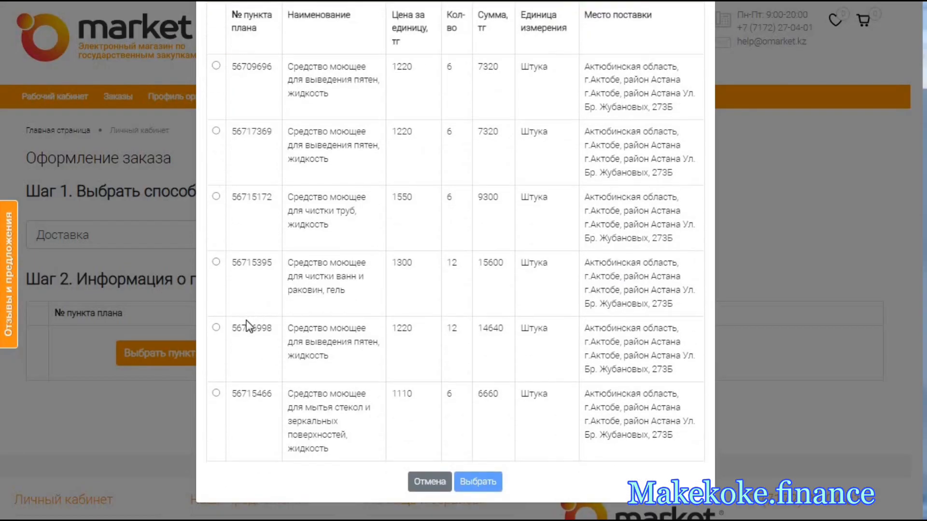
left_click(216, 329)
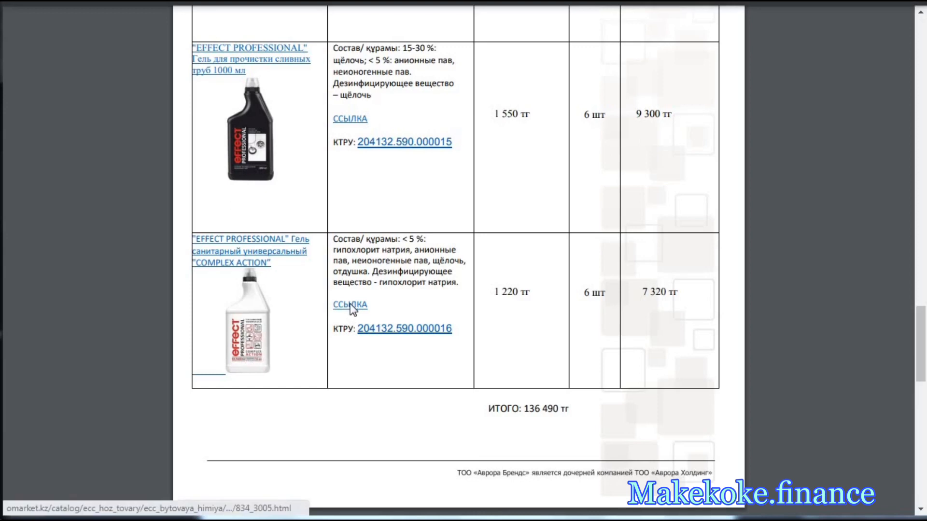
- Open the "COMPLEX ACTION" gel's product page from its ССЫЛКА in the price offer and start an order for it
right_click(351, 306)
left_click(374, 316)
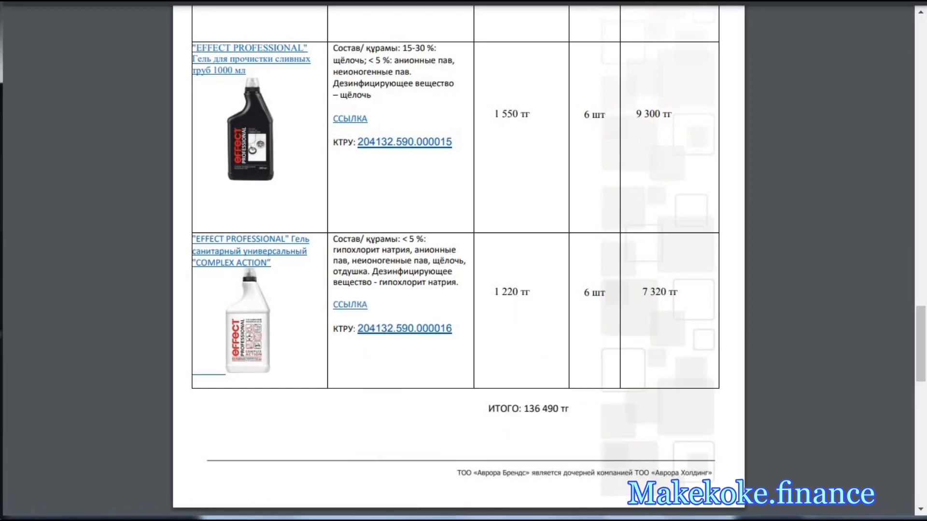
left_click(570, 1)
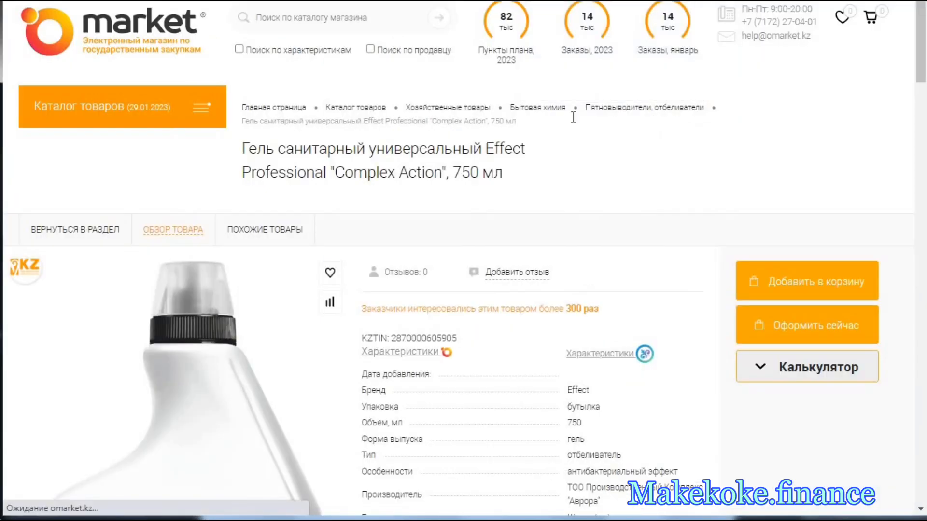
scroll(575, 255, "down", 2)
left_click(812, 186)
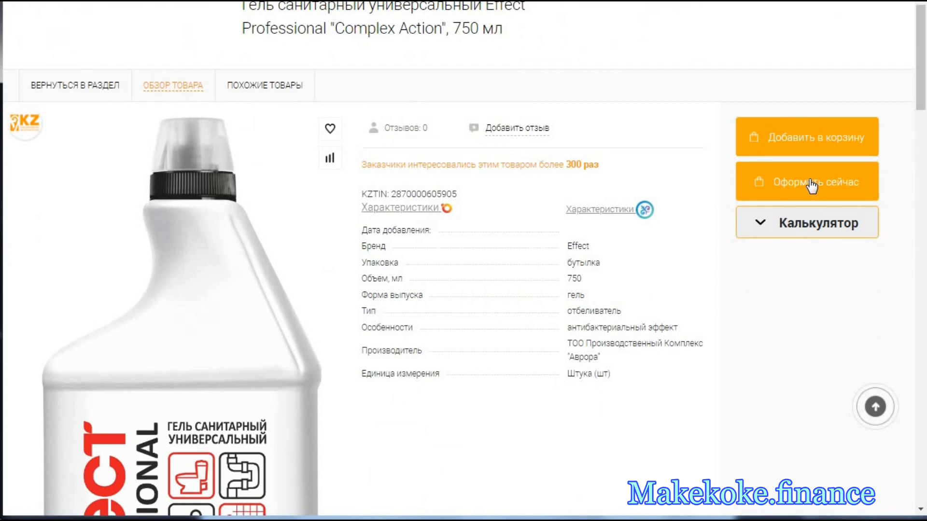
left_click(776, 181)
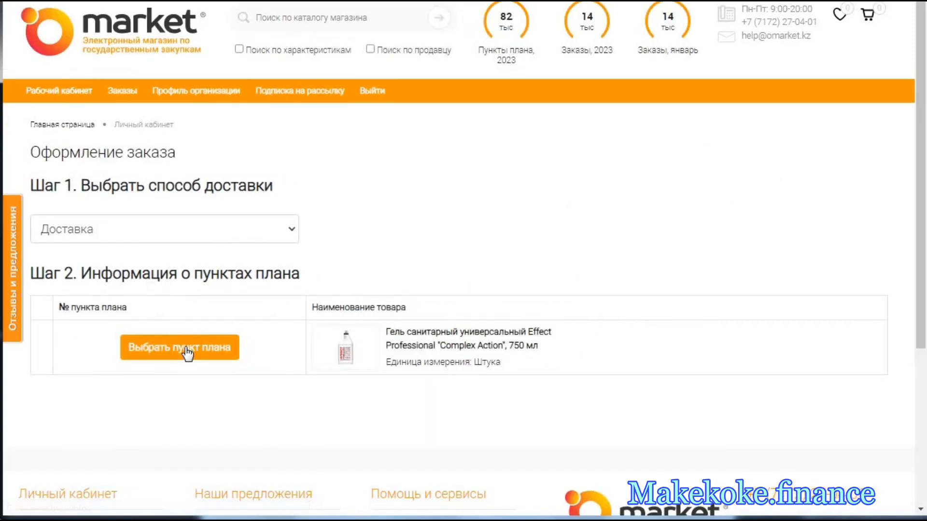
- Link the new "Complex Action" gel order to plan item 56717369, the stain remover liquid
left_click(220, 355)
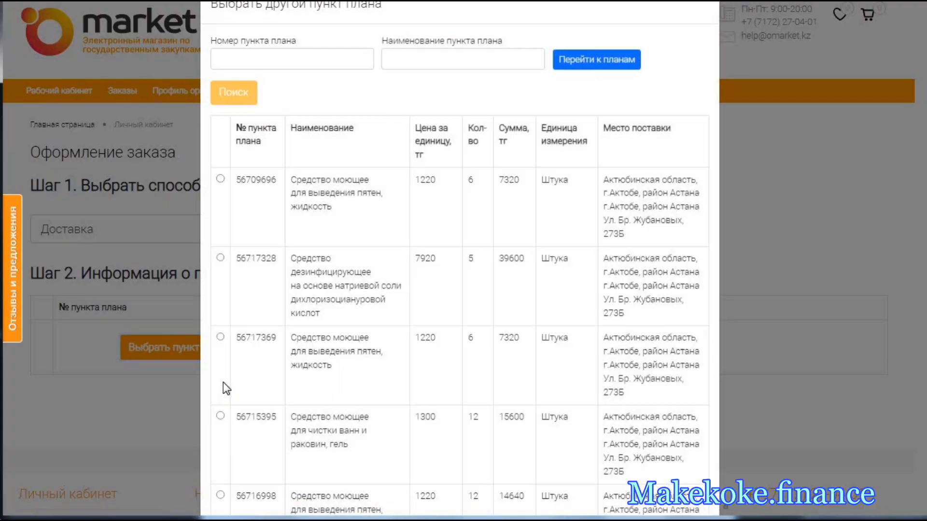
scroll(406, 340, "down", 3)
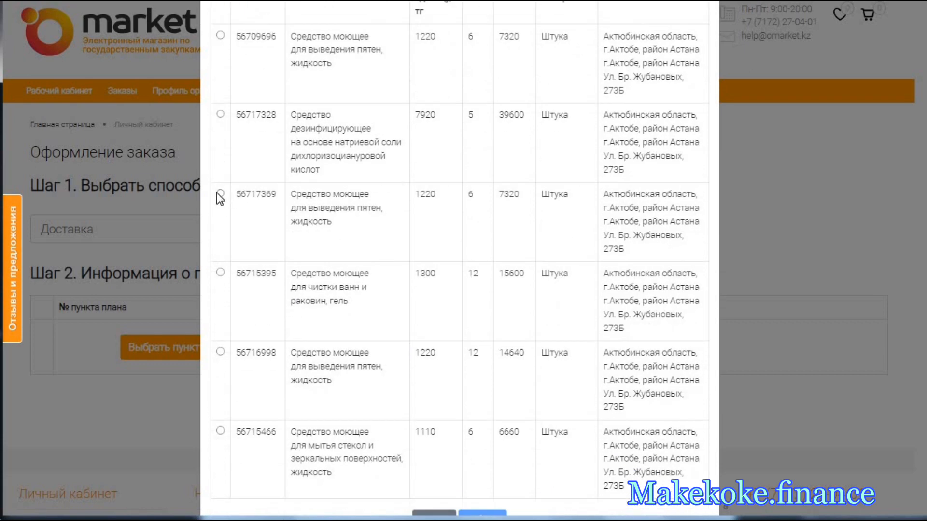
left_click(220, 194)
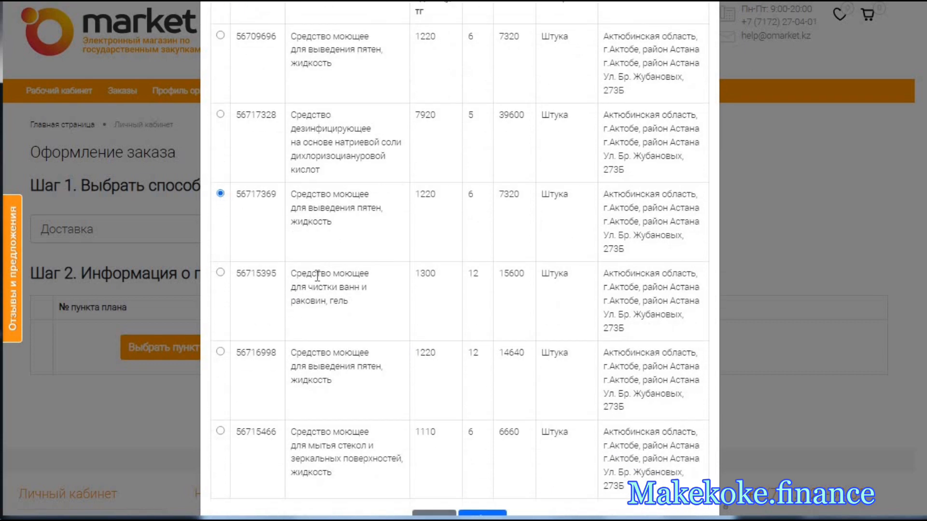
scroll(435, 410, "down", 1)
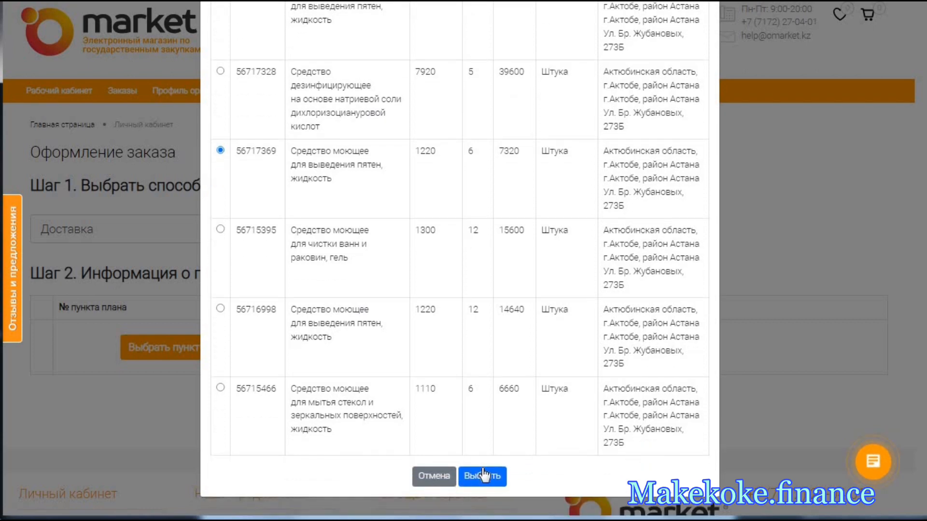
left_click(483, 476)
- Calculate the cost of the order for plan item 56717369, place the preorder and dismiss its notification
scroll(278, 355, "down", 6)
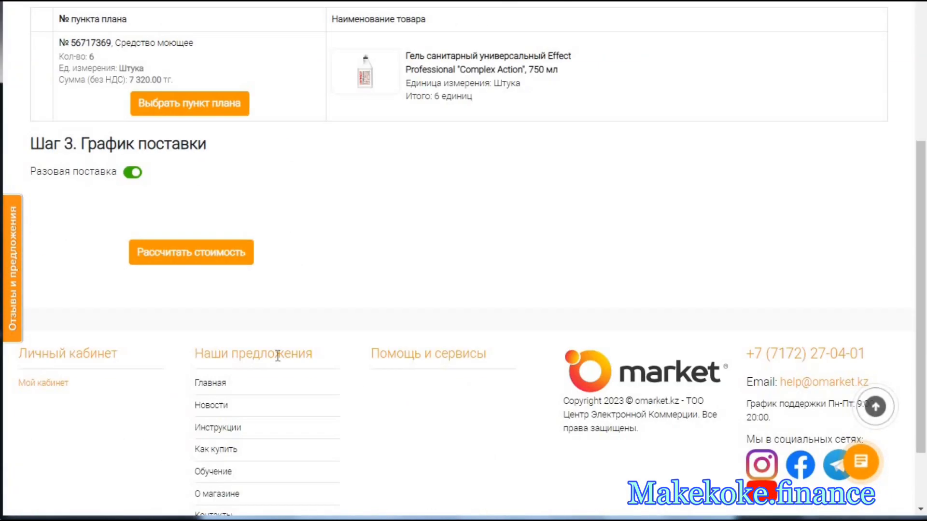
left_click(210, 256)
scroll(325, 253, "down", 5)
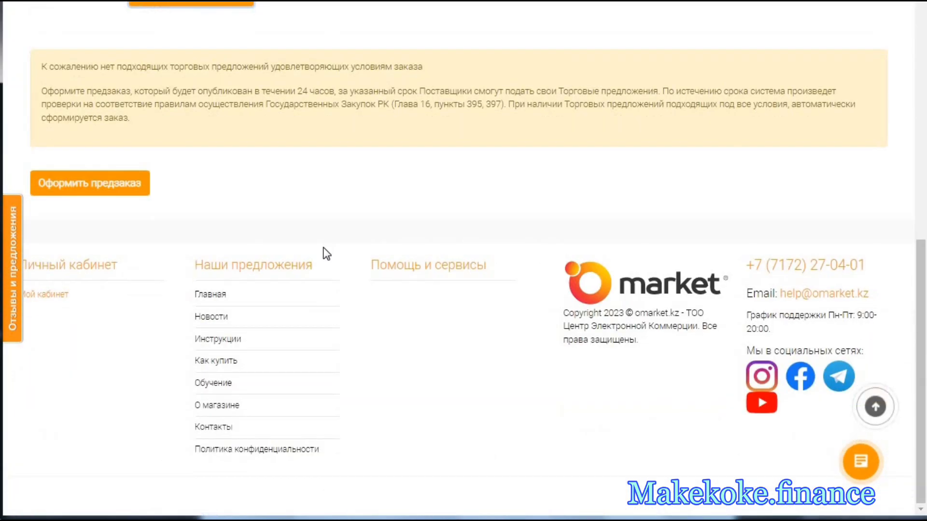
left_click(119, 183)
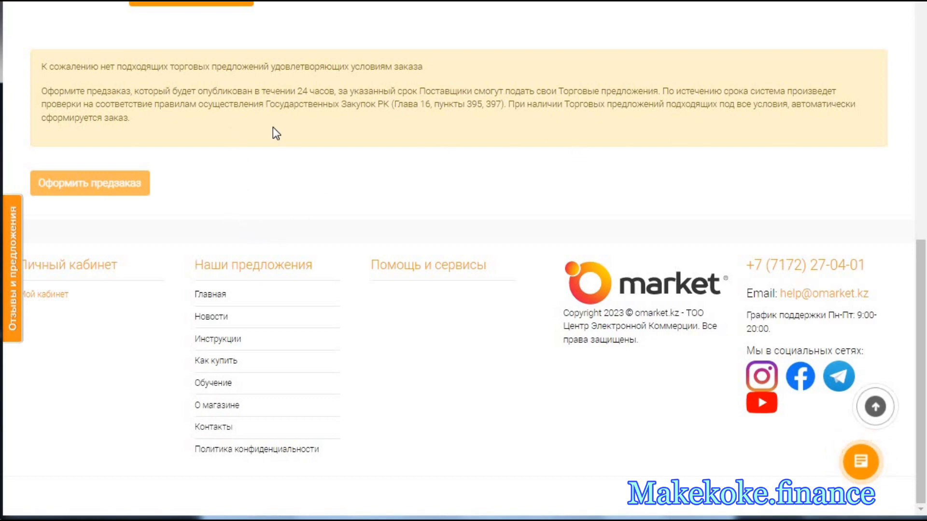
scroll(281, 237, "up", 5)
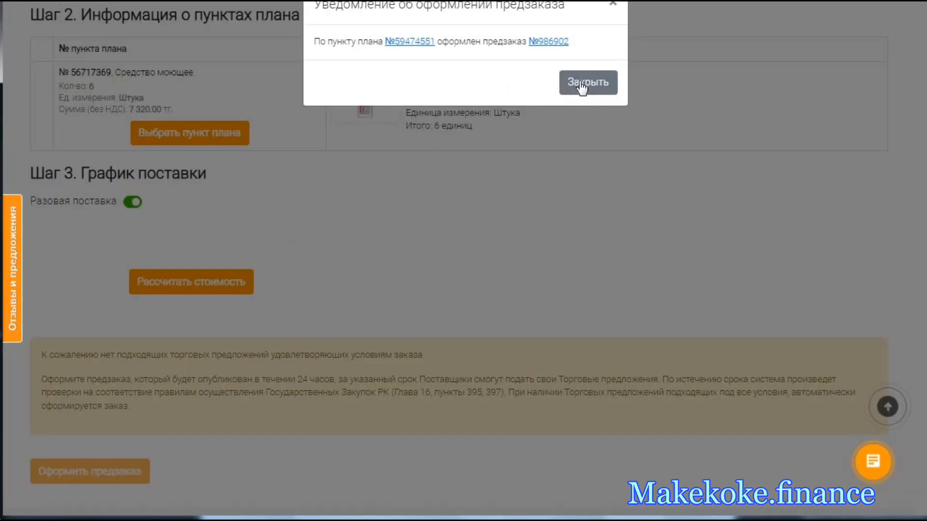
left_click(581, 88)
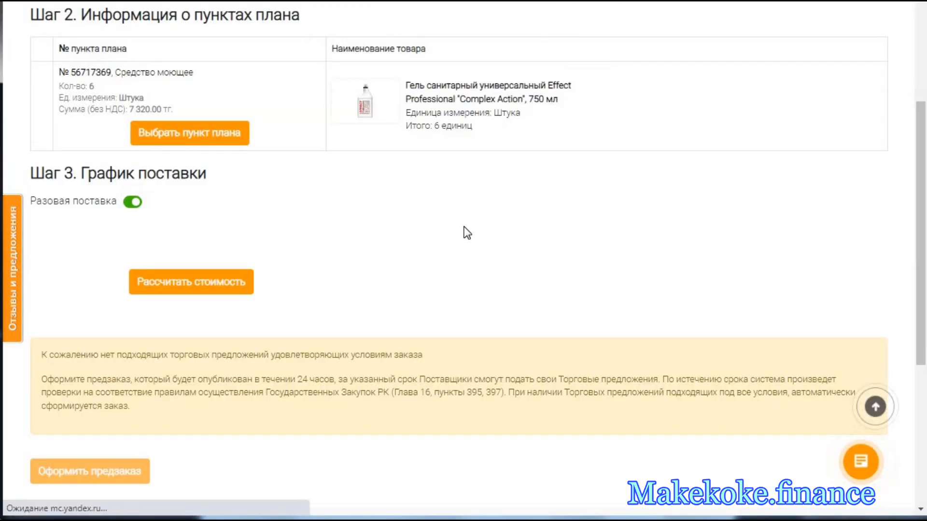
- Check the preorders listed under Предзаказы, then switch to the қажетті заттар 2 workbook in Excel
scroll(467, 233, "down", 4)
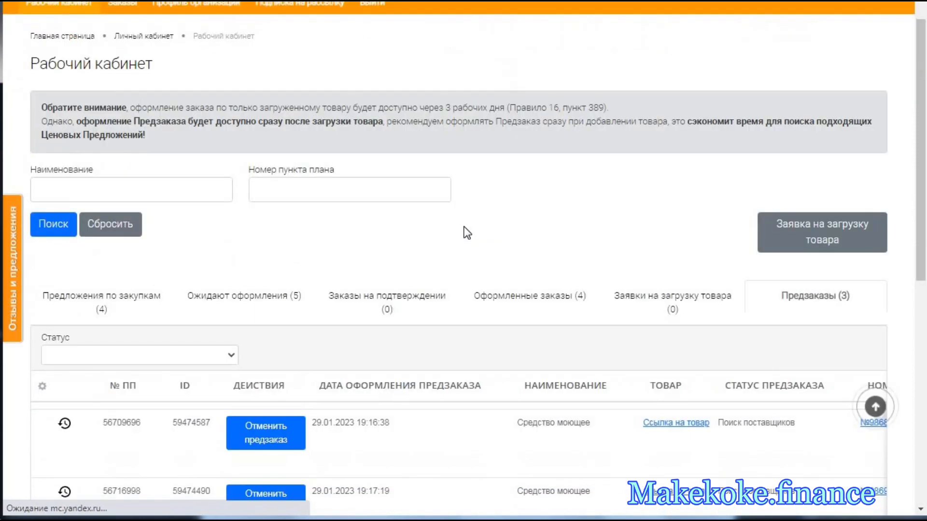
scroll(466, 233, "down", 3)
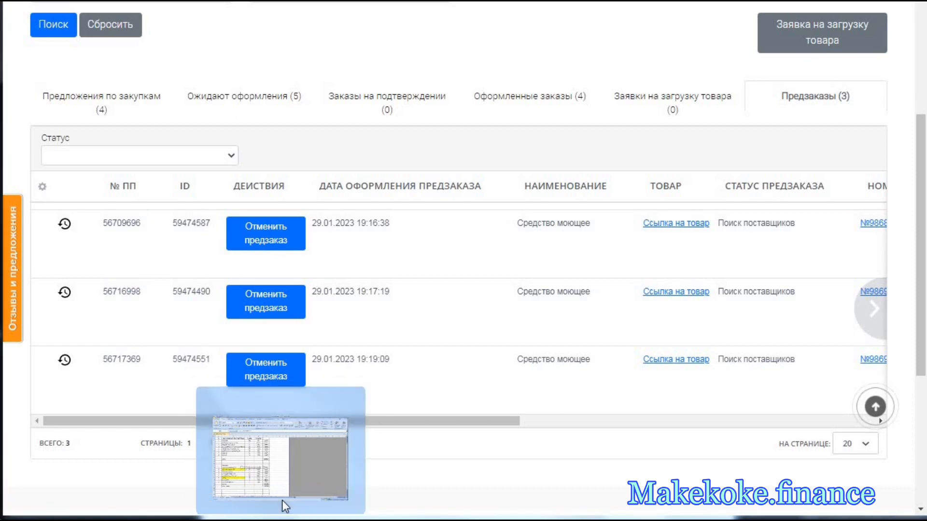
left_click(283, 503)
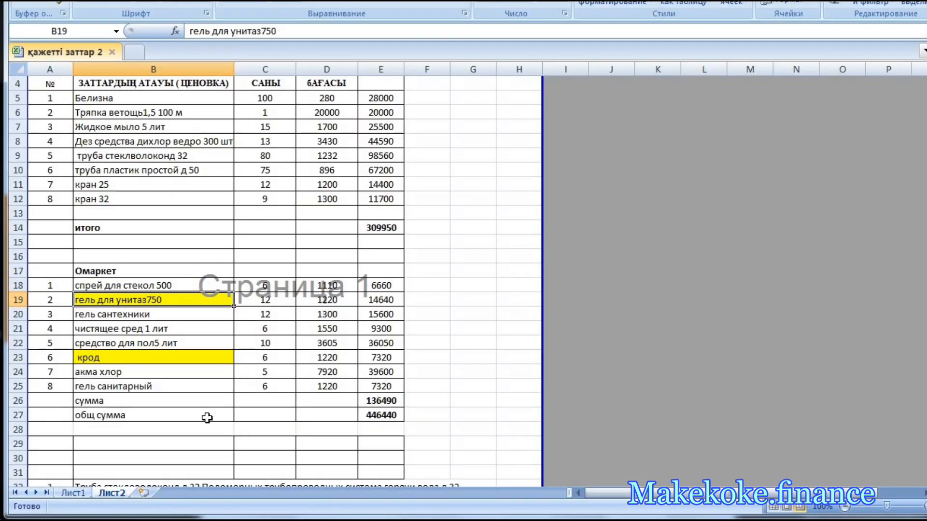
- Find the 500 ml "Лимонная свежесть" glass spray in the price offer and open its product page from its ССЫЛКА
left_click(173, 385)
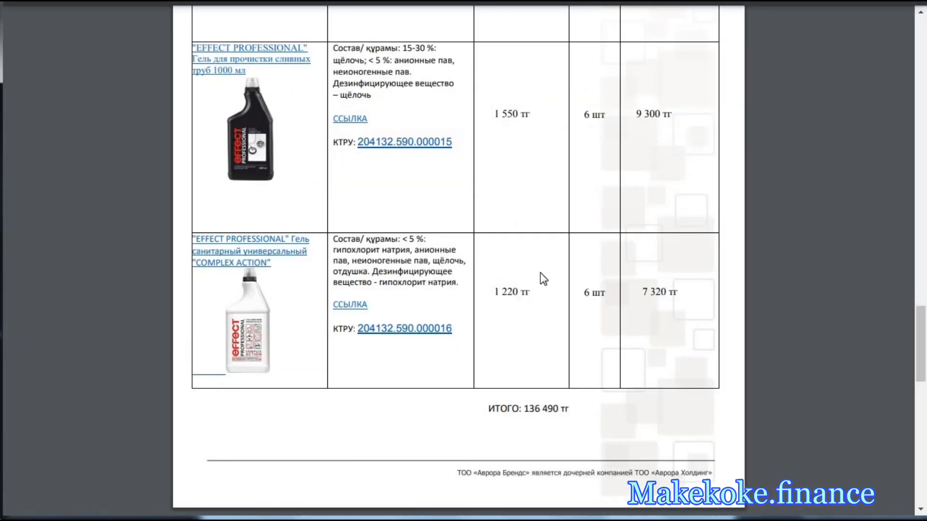
scroll(540, 273, "up", 20)
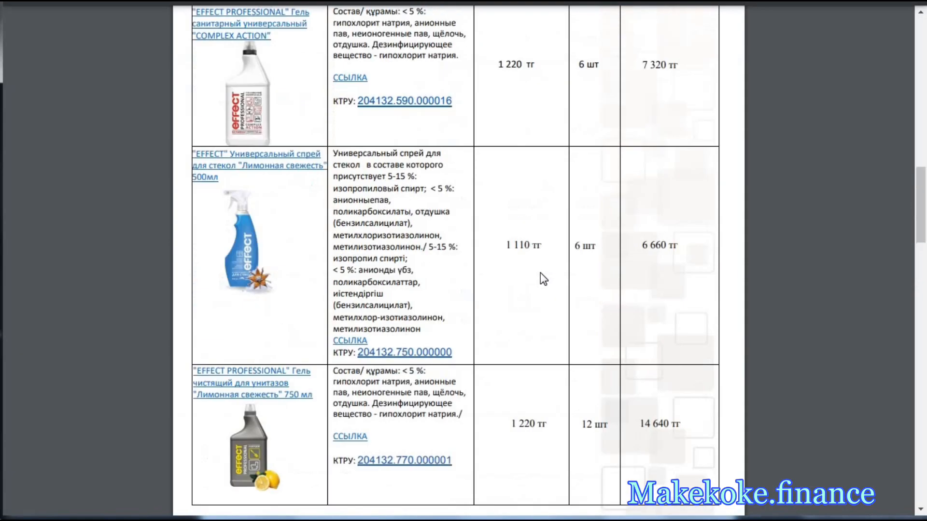
scroll(540, 273, "up", 5)
scroll(540, 273, "up", 10)
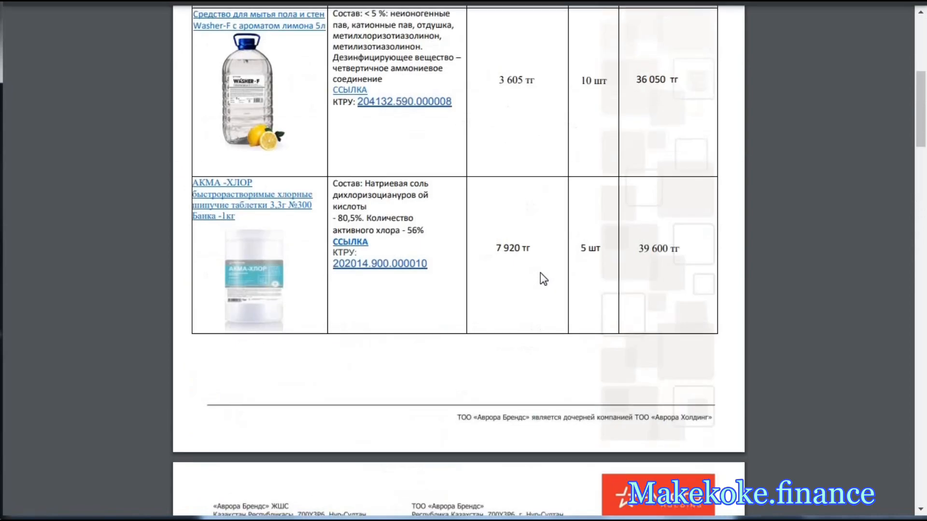
scroll(540, 273, "up", 4)
scroll(540, 274, "down", 8)
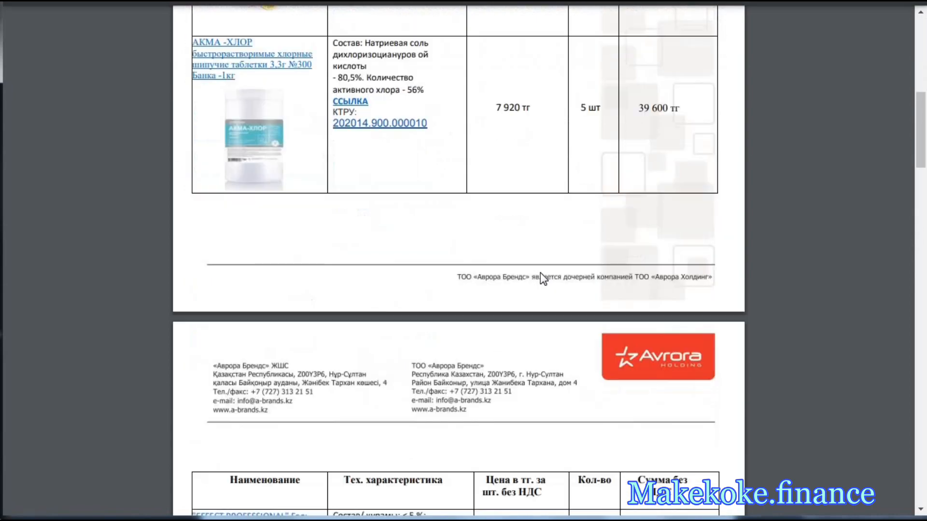
scroll(540, 274, "down", 4)
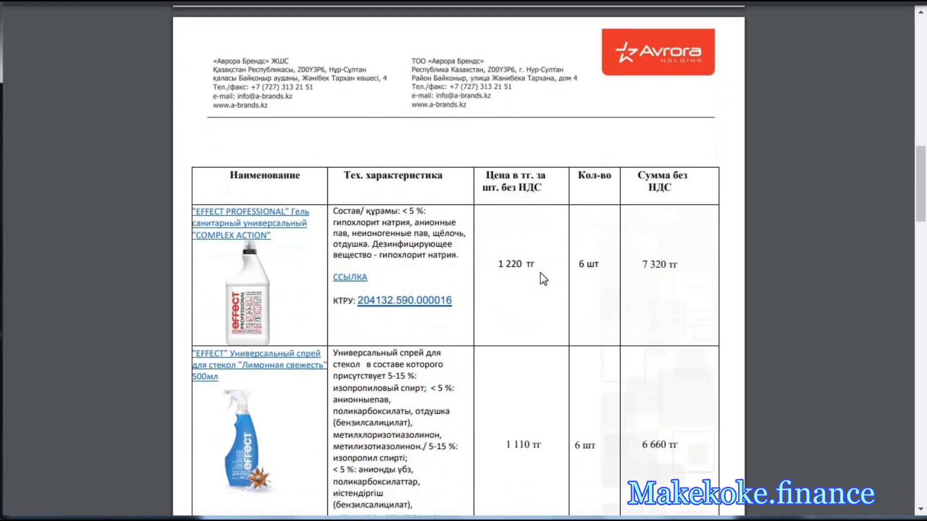
right_click(360, 415)
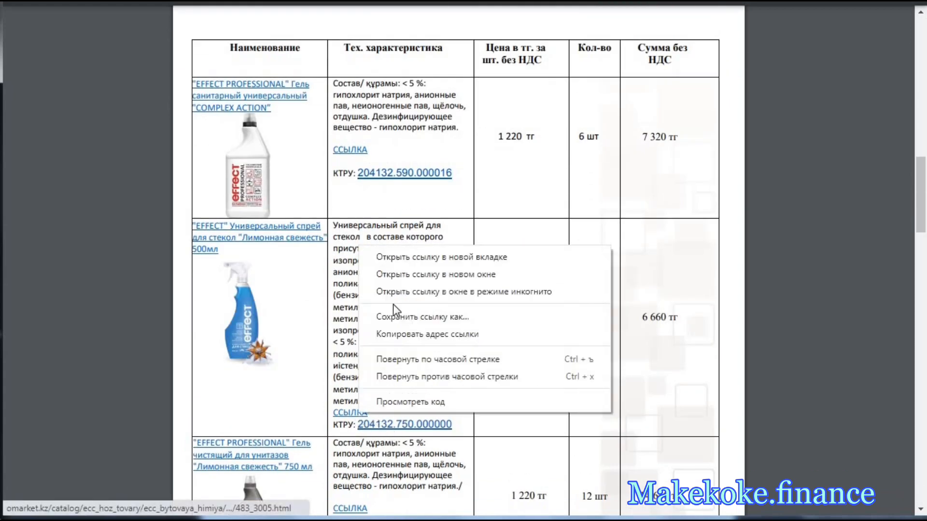
left_click(392, 257)
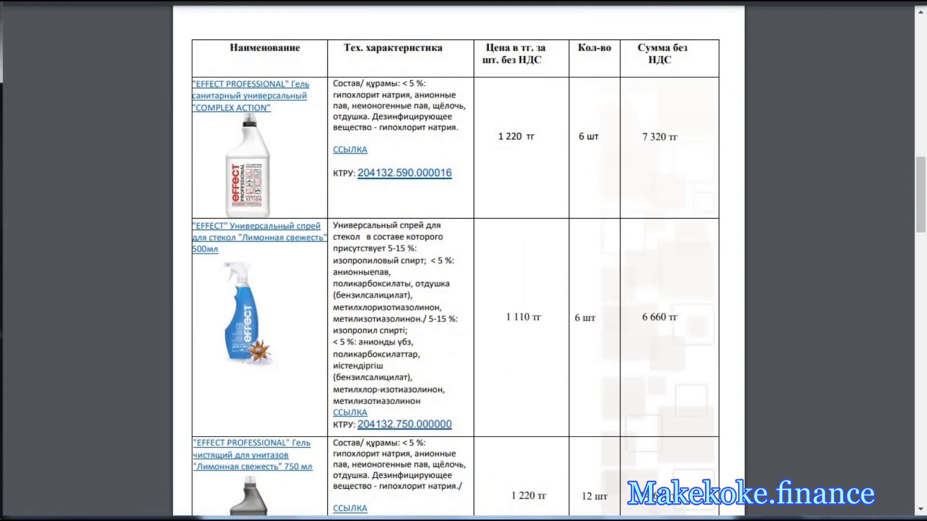
left_click(502, 2)
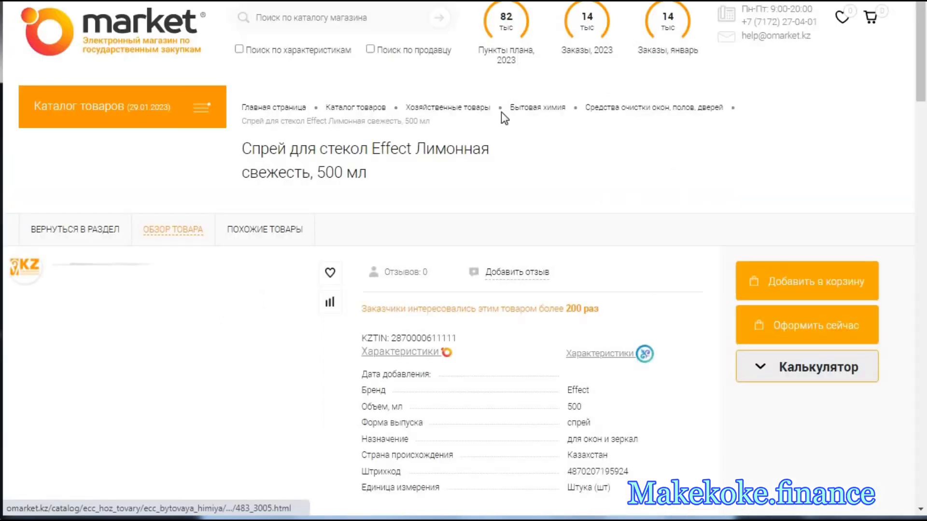
- Start an order for the glass spray and link it to plan item 56715466, the glass and mirror cleaner liquid
scroll(472, 293, "down", 2)
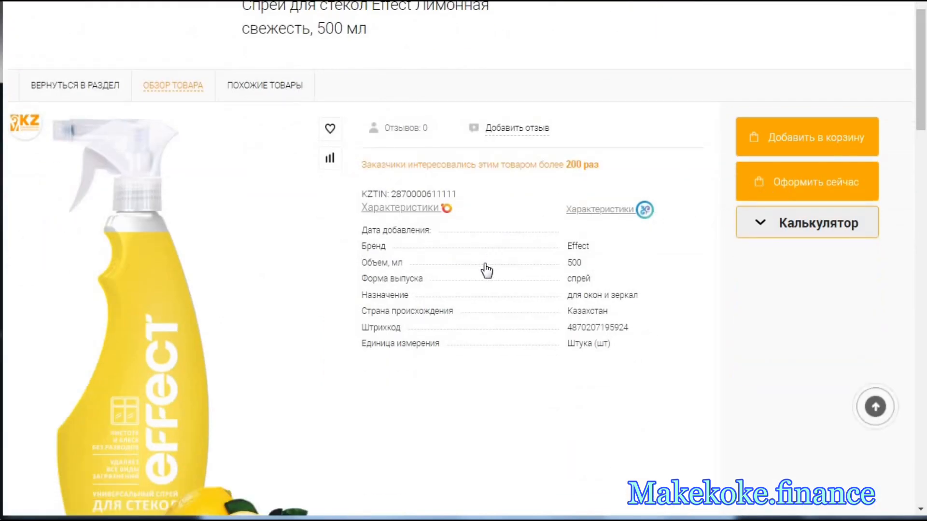
scroll(444, 310, "down", 4)
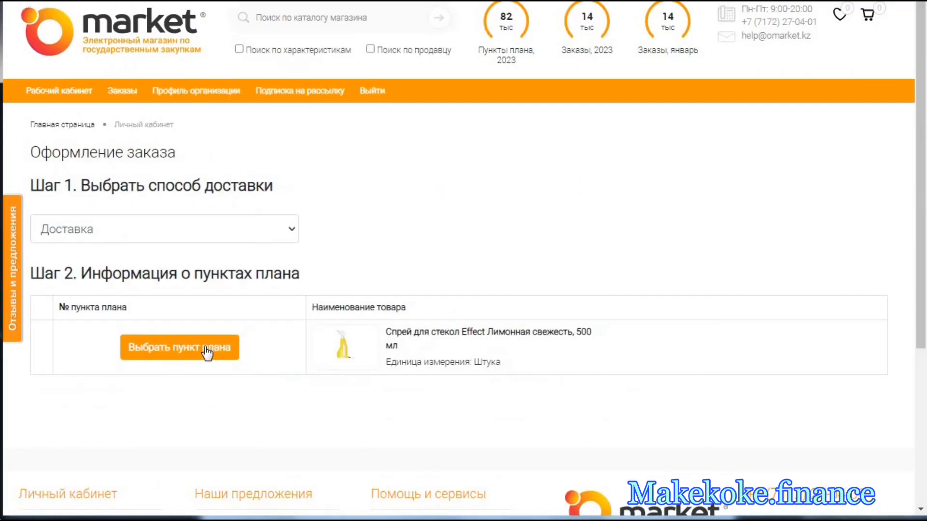
left_click(231, 345)
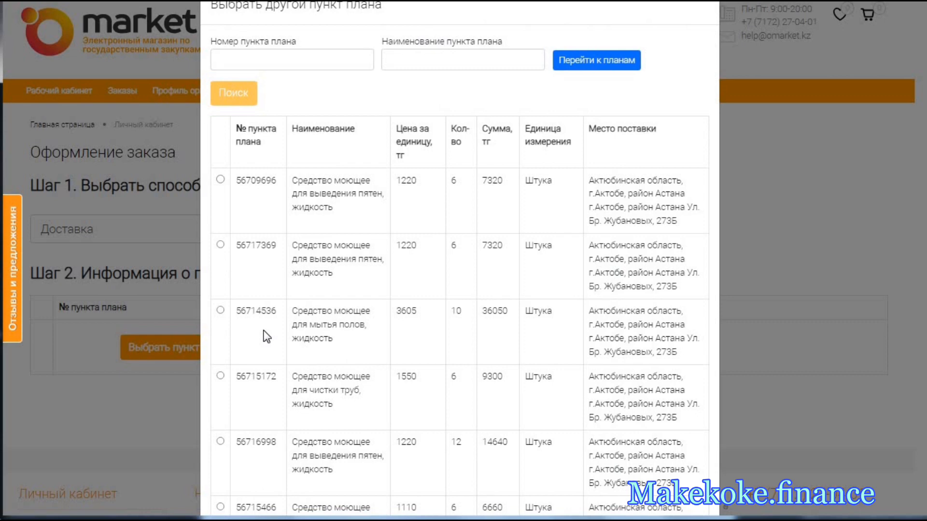
scroll(265, 336, "down", 3)
left_click(268, 387)
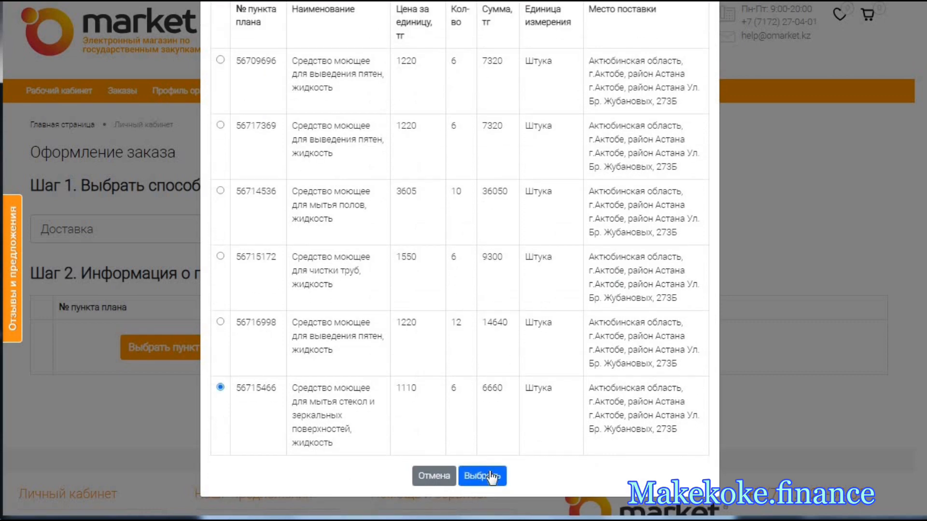
left_click(492, 476)
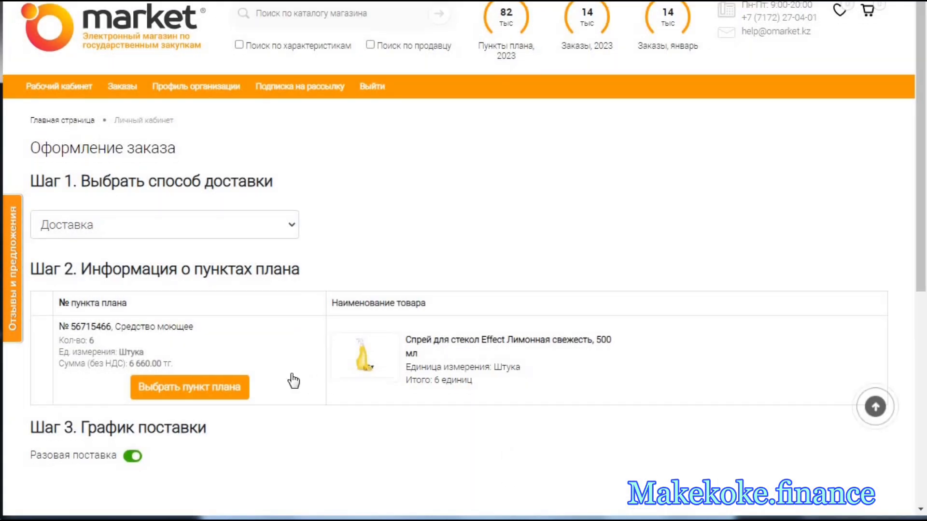
- Calculate the cost of the order for plan item 56715466, place the preorder and dismiss its notification
scroll(220, 268, "down", 6)
left_click(220, 252)
scroll(289, 318, "down", 5)
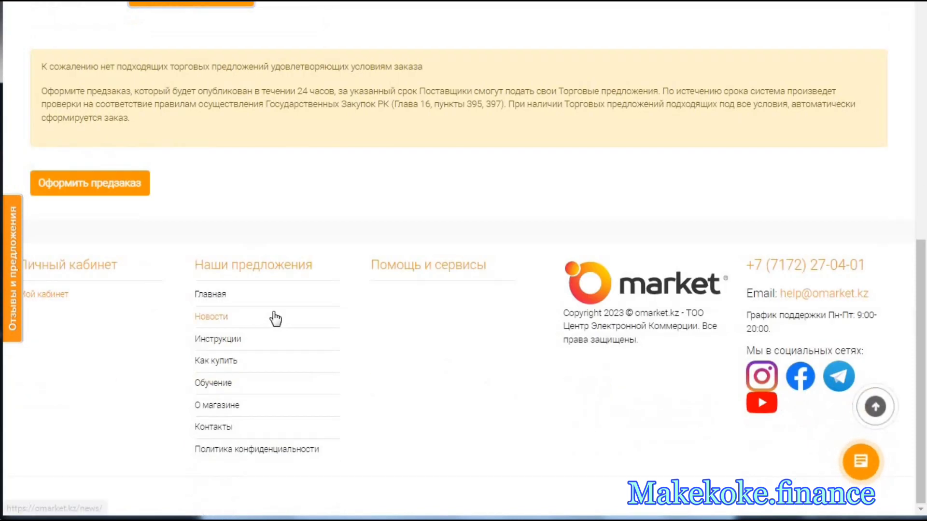
left_click(143, 182)
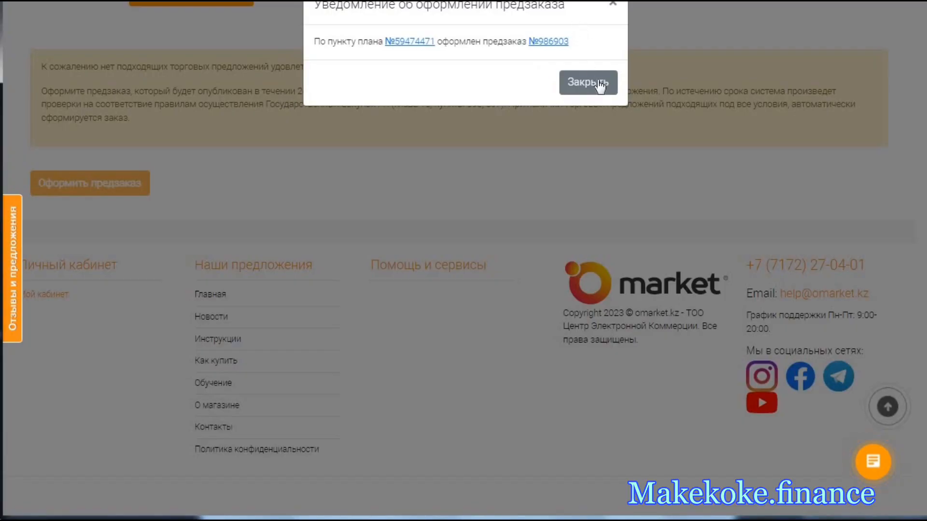
left_click(598, 83)
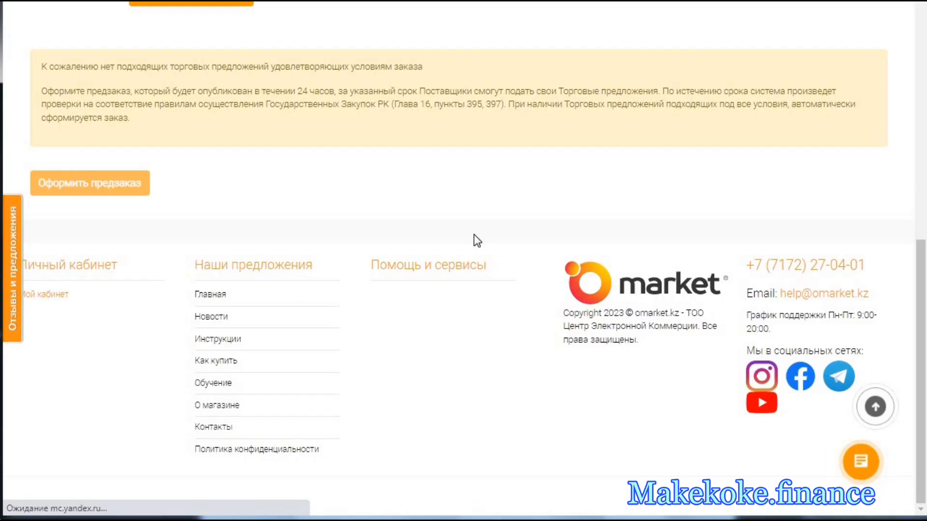
scroll(485, 291, "down", 3)
scroll(491, 298, "down", 3)
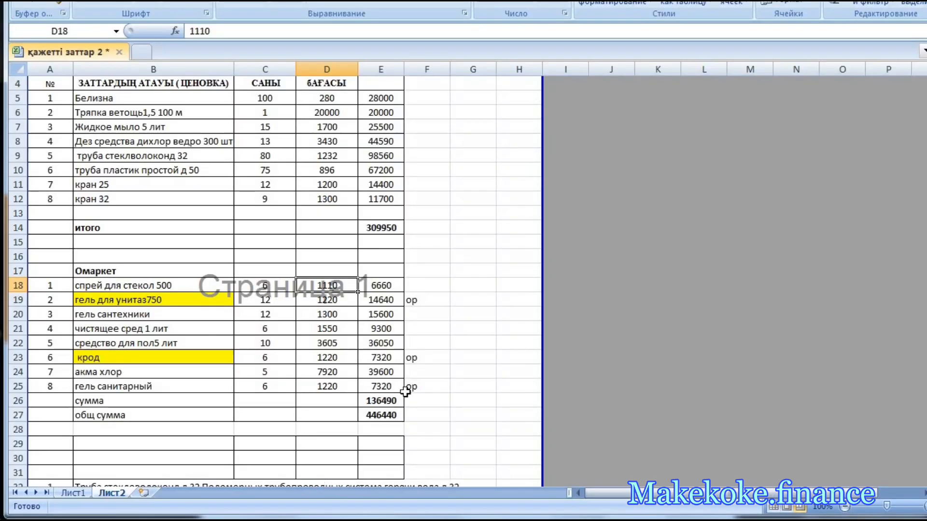
- In the қажетті заттар 2 workbook in Excel, enter "ор" in F18 beside спрей для стекол 500
left_click(428, 288)
type("ор")
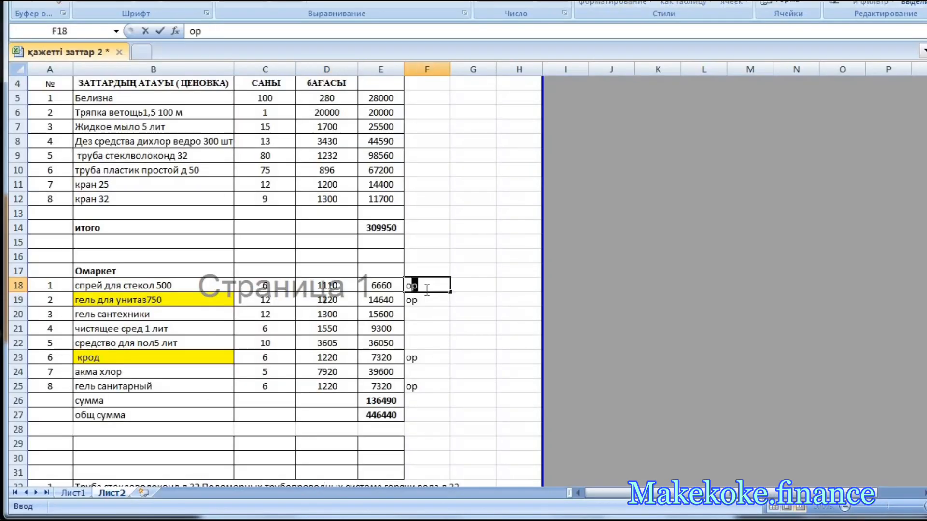
key("Return")
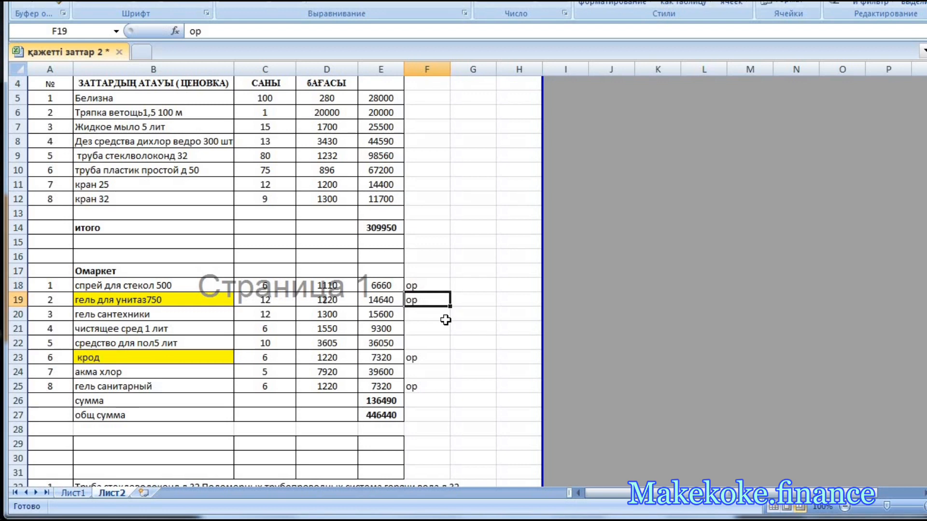
key("Return")
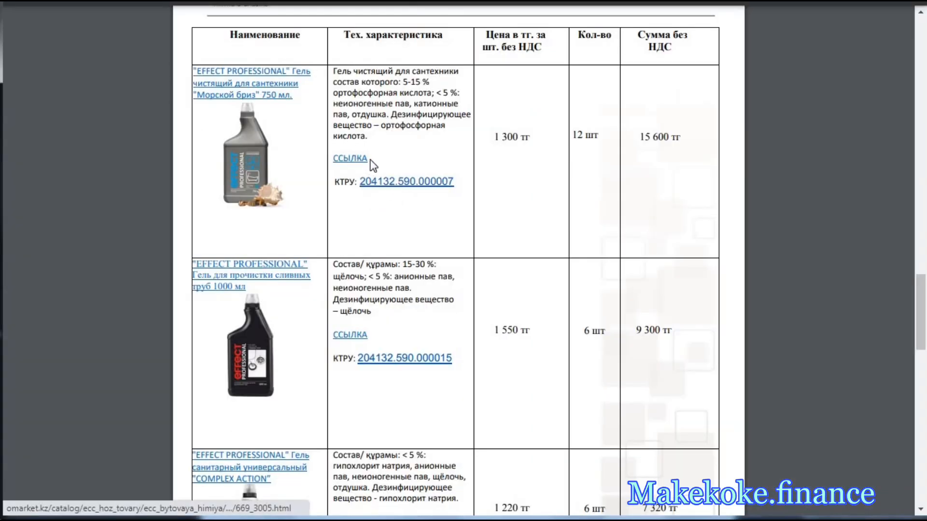
- Start an order for the "Морской бриз" plumbing gel from its ССЫЛКА in the price offer and link it to plan item 56715395
right_click(357, 158)
left_click(377, 170)
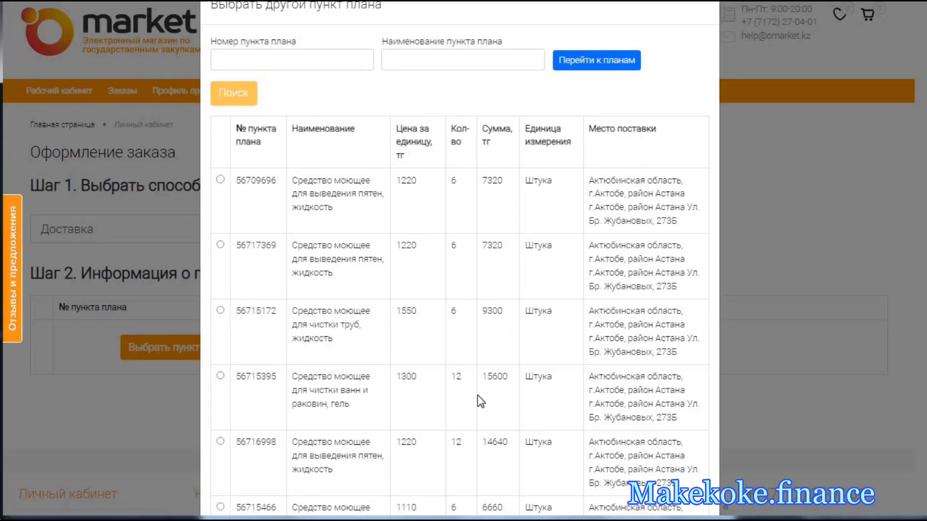
scroll(459, 356, "down", 3)
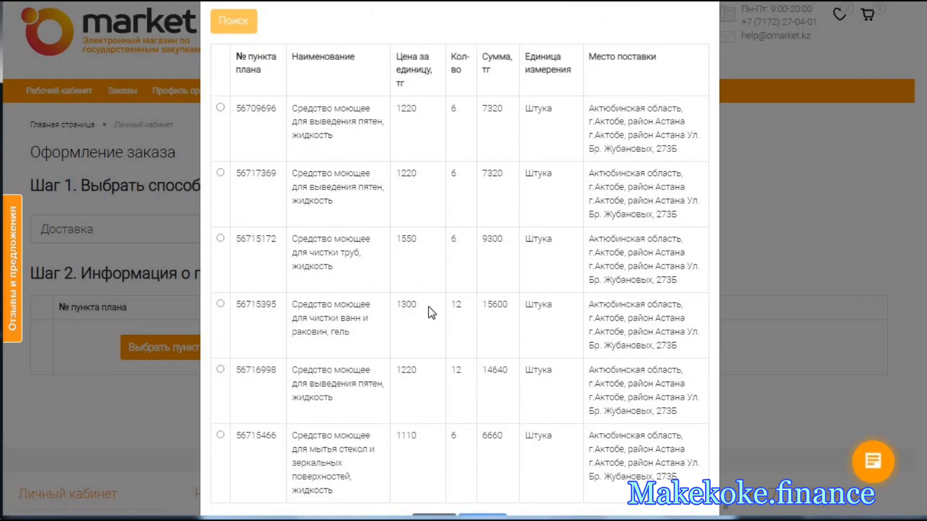
left_click(340, 342)
scroll(373, 365, "down", 2)
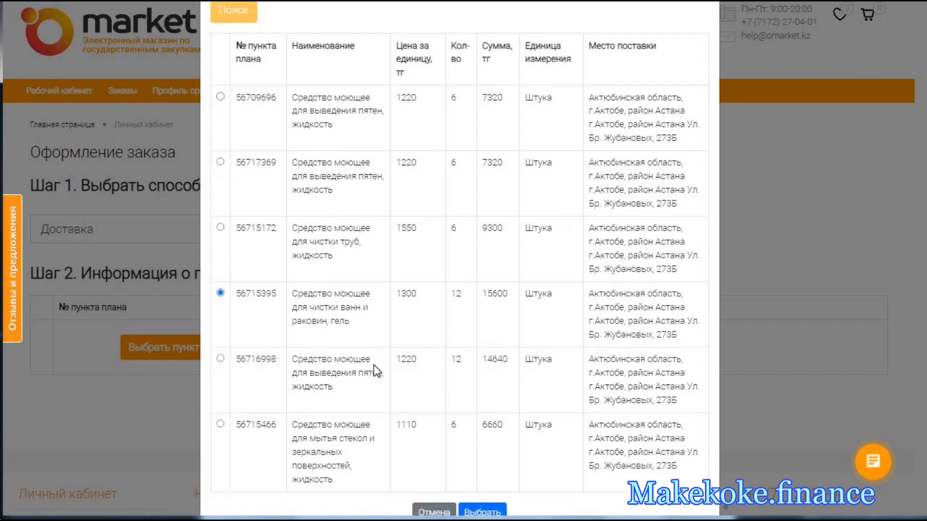
left_click(480, 465)
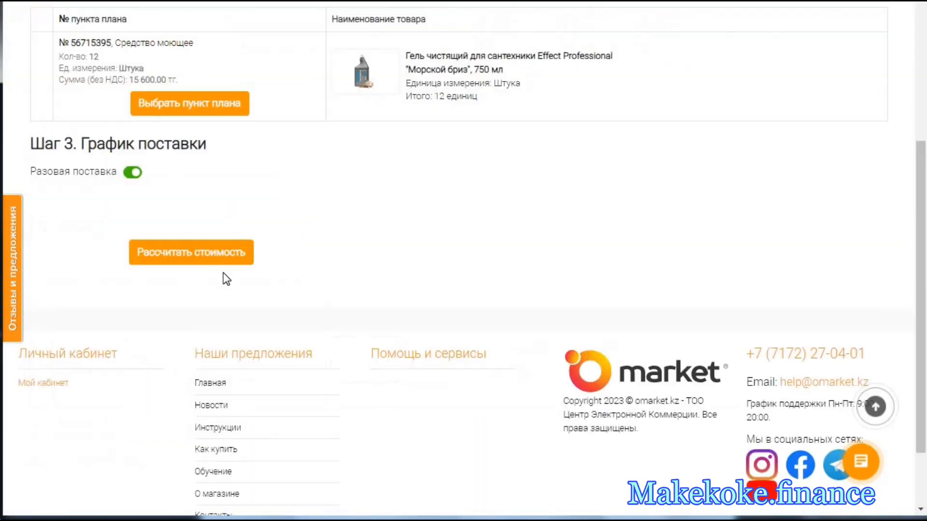
- Calculate the cost of the order for plan item 56715395, place the preorder and dismiss its notification
left_click(218, 251)
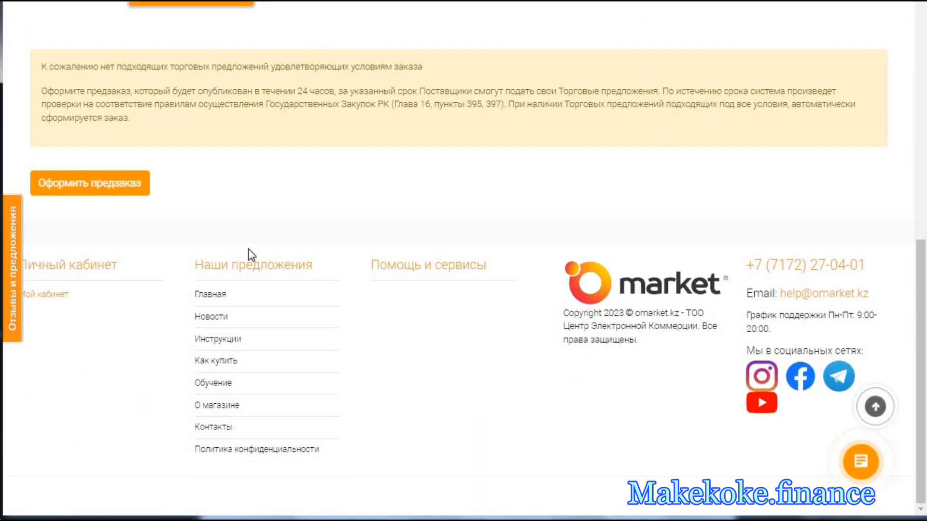
left_click(132, 191)
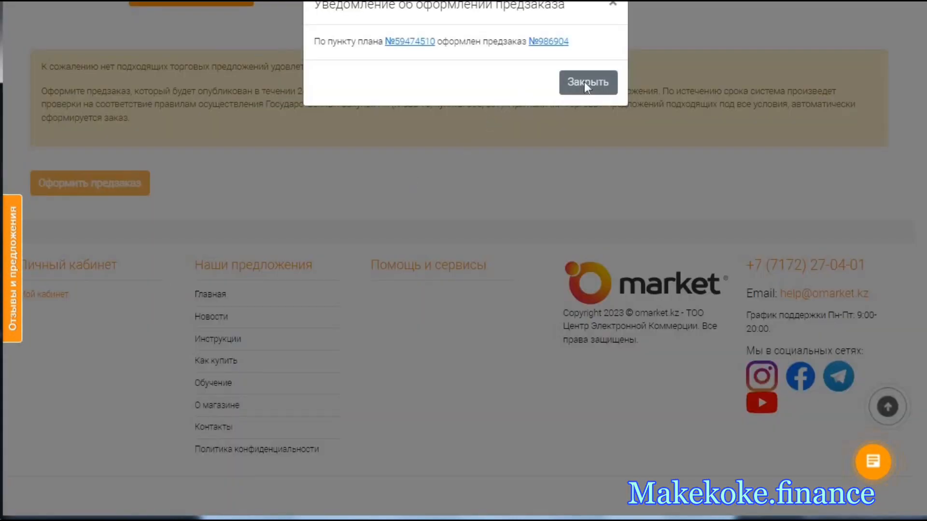
left_click(584, 82)
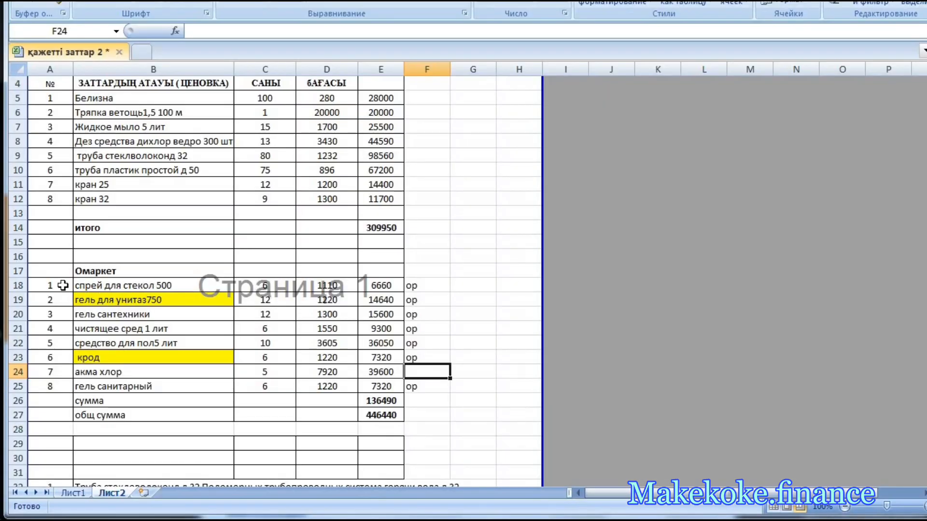
- Check the numbered Омаркет items A18:A25 in Excel, then review the statuses of the preorders listed under Предзаказы on ОМаркет
left_click_drag(63, 286, 73, 391)
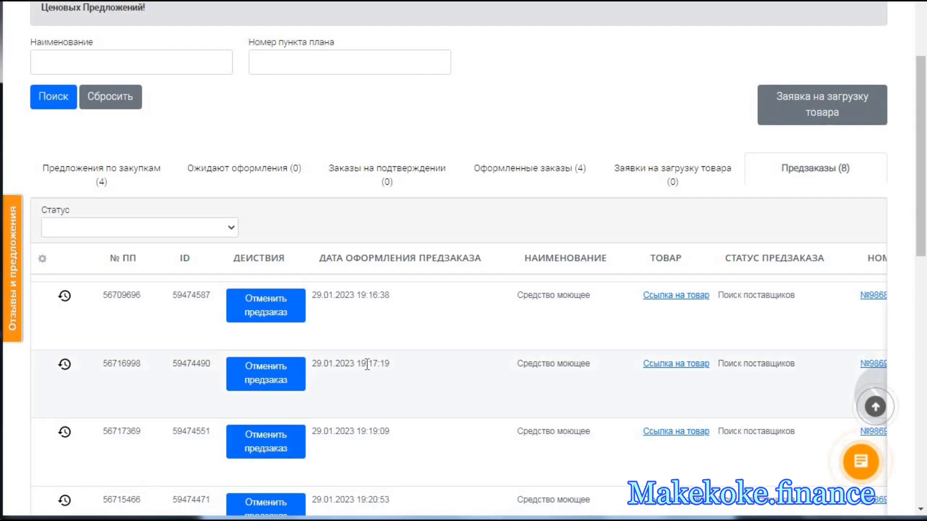
scroll(381, 355, "down", 5)
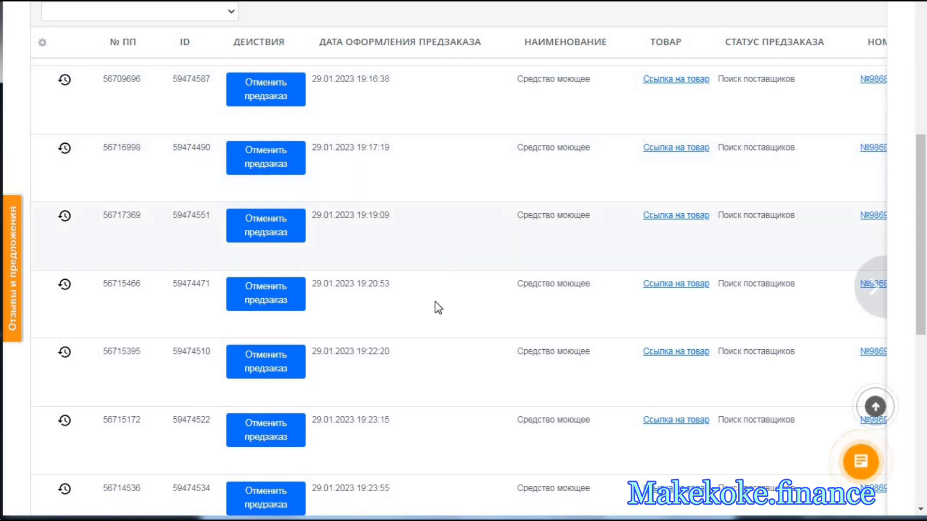
scroll(448, 452, "down", 2)
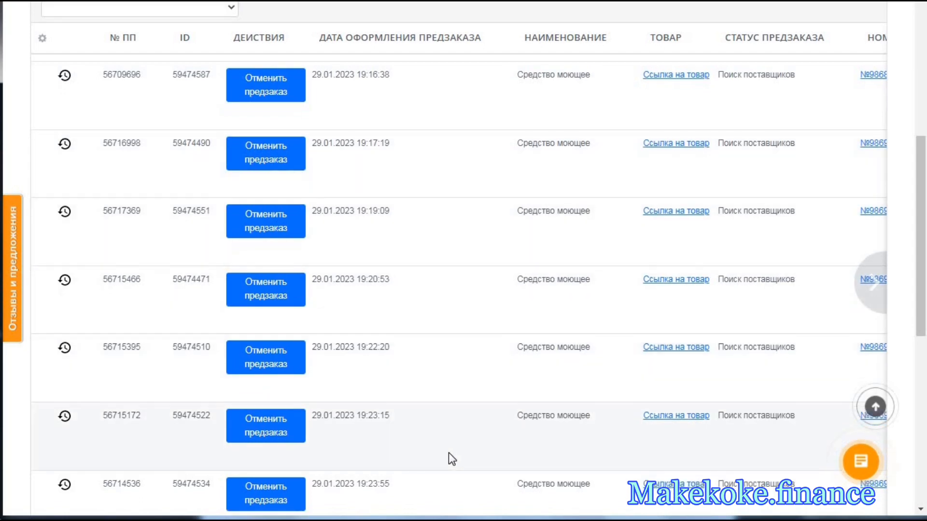
scroll(458, 449, "down", 5)
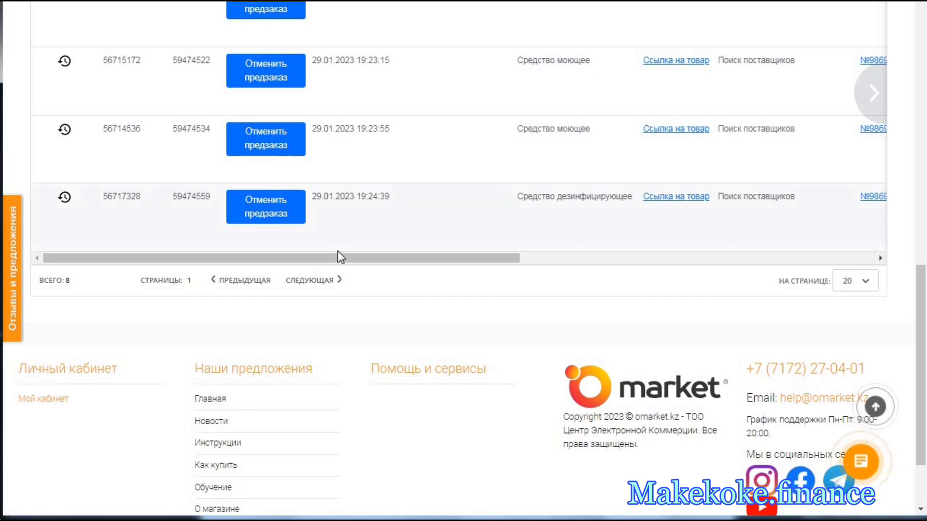
scroll(343, 254, "up", 7)
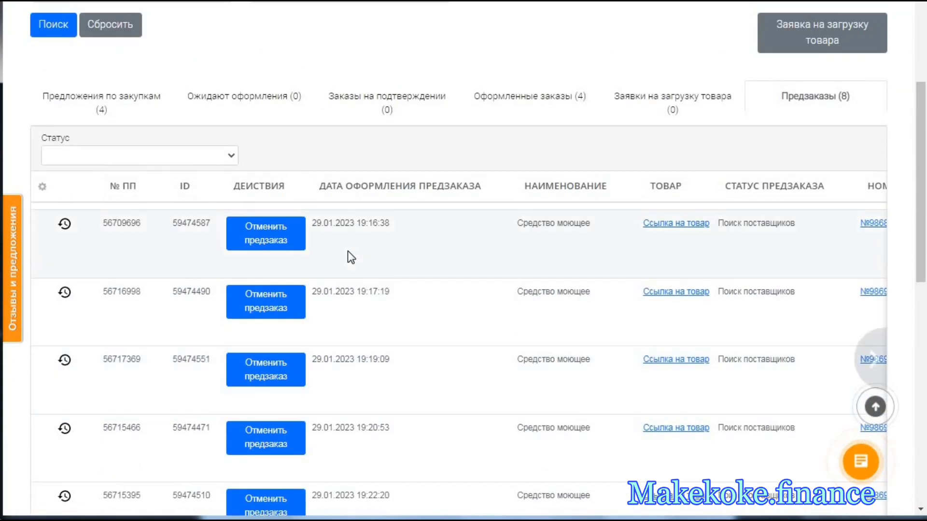
scroll(348, 251, "up", 2)
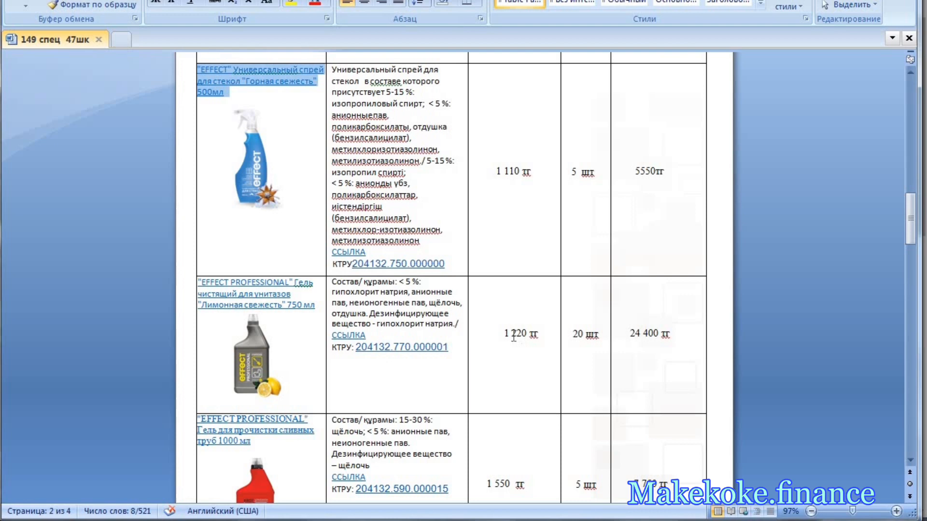
- Examine the unit price and quantity of the "Лимонная свежесть" 750 ml toilet gel in the 149 спец 47шк Word document
double_click(513, 336)
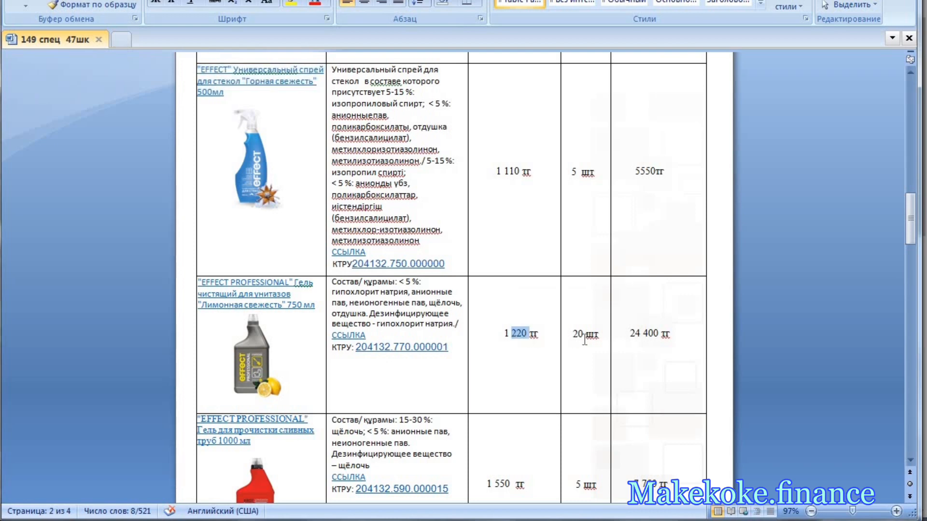
left_click(583, 337)
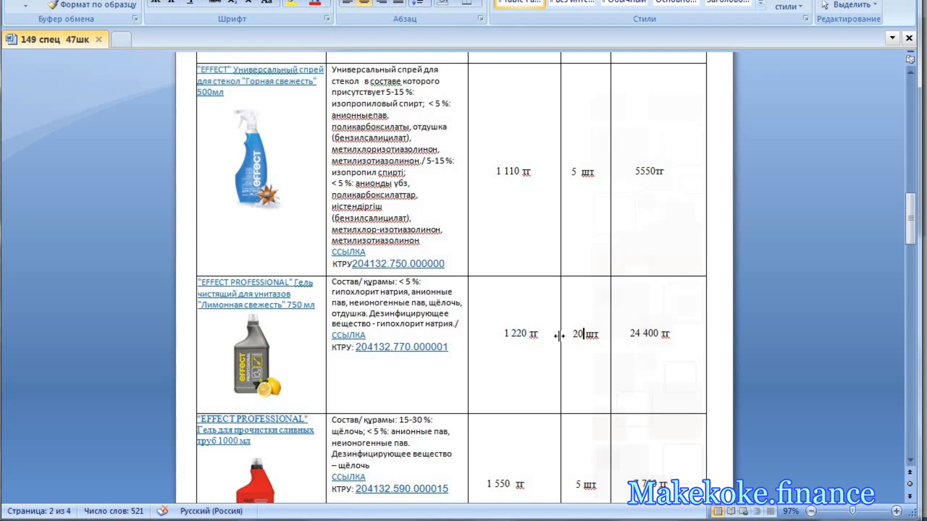
- Copy the name of the "EFFECT PROFESSIONAL" "Лимонная свежесть" 750 мл toilet gel from the price offer
left_click_drag(316, 305, 210, 285)
right_click(209, 284)
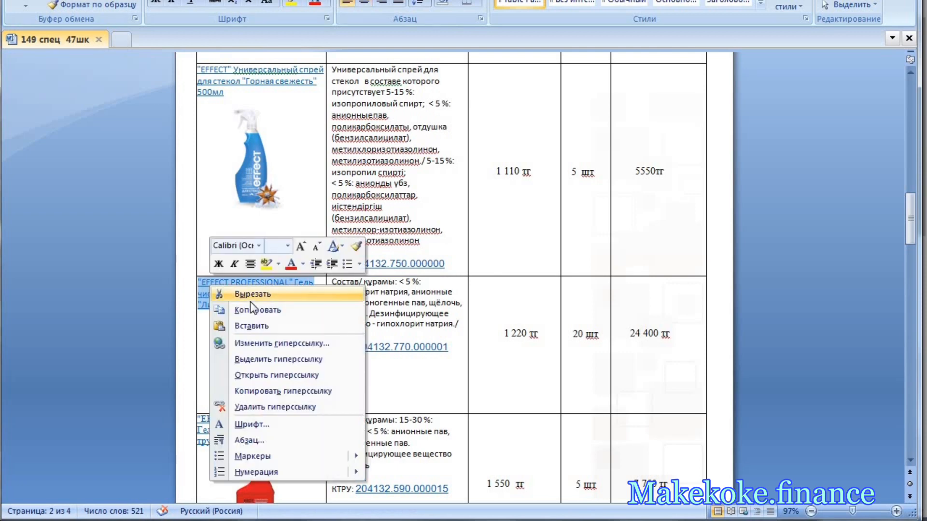
left_click(253, 308)
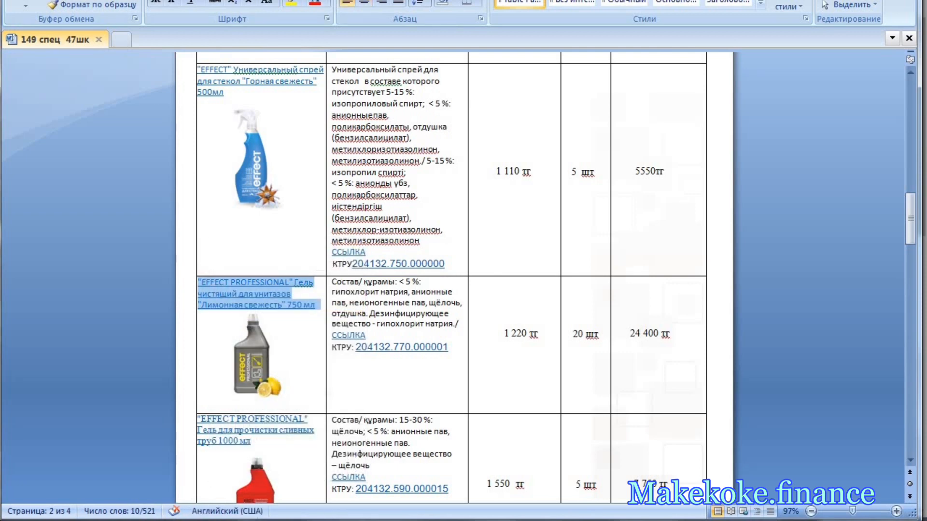
key("alt+Tab")
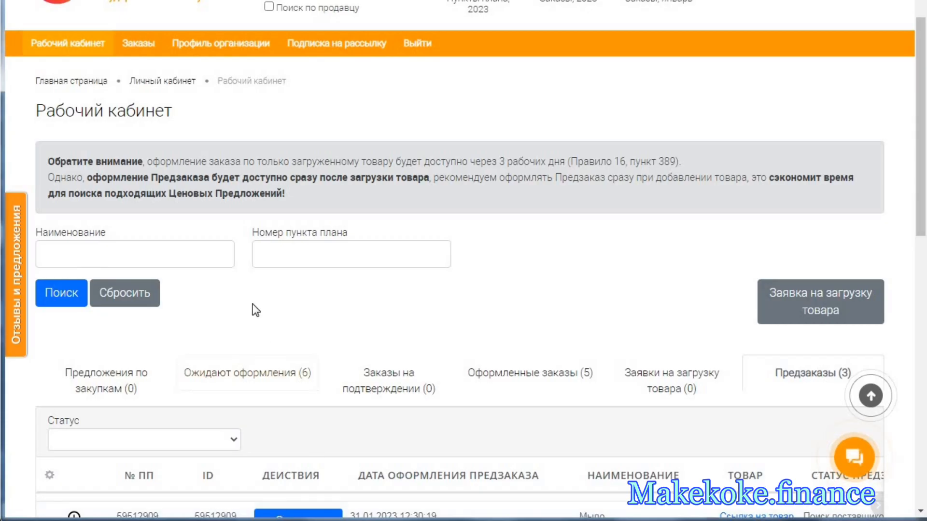
key("alt+Tab")
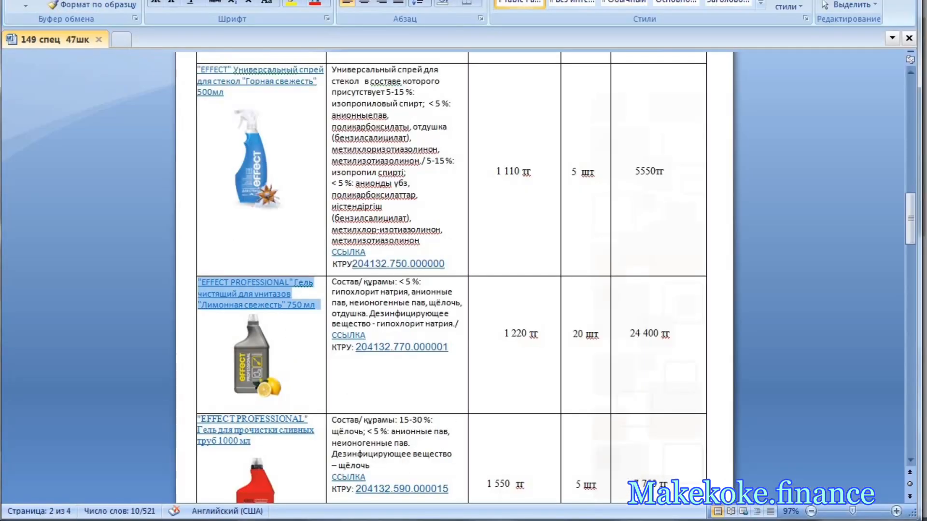
- Switch to ОМаркет and review the statuses, sums and quantities of the listed preorders
key("alt+Tab")
scroll(471, 379, "down", 7)
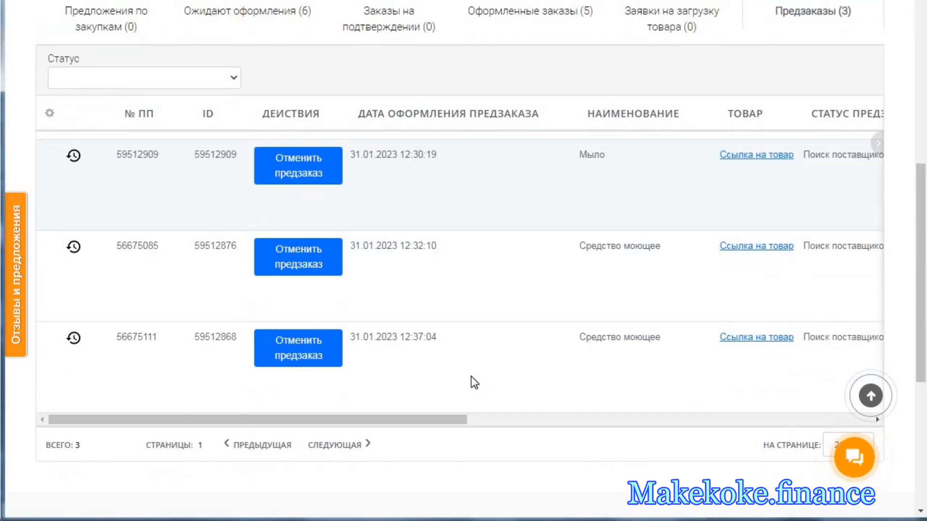
left_click(865, 277)
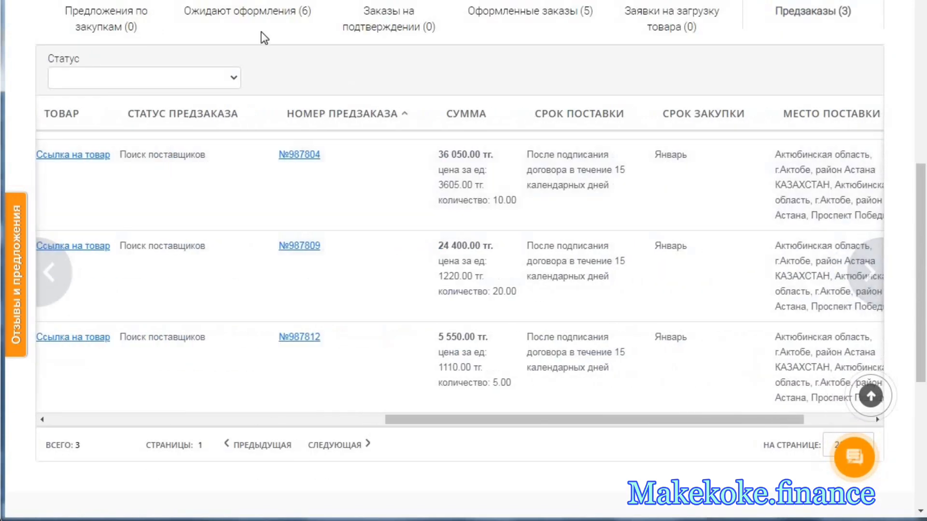
- Examine the sums, unit prices and quantities of the plan items under Ожидают оформления
left_click(259, 18)
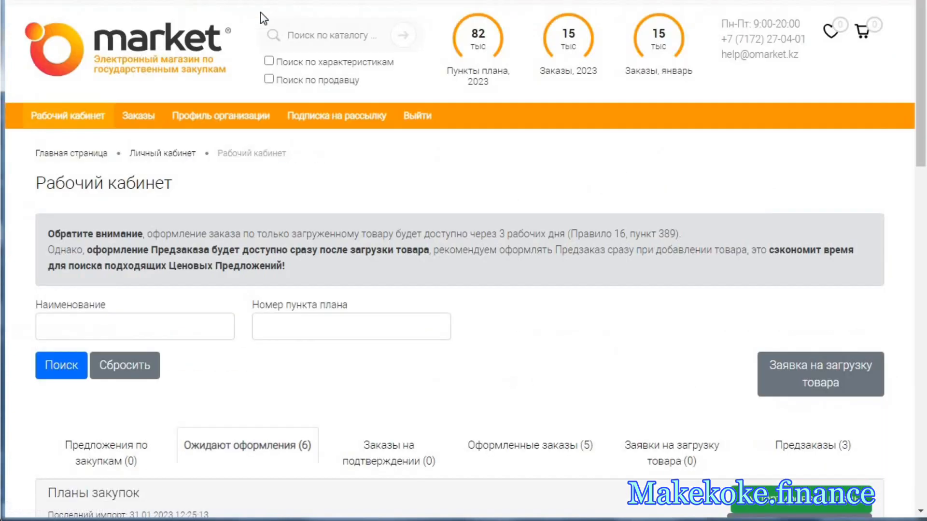
scroll(456, 277, "down", 7)
scroll(456, 277, "down", 6)
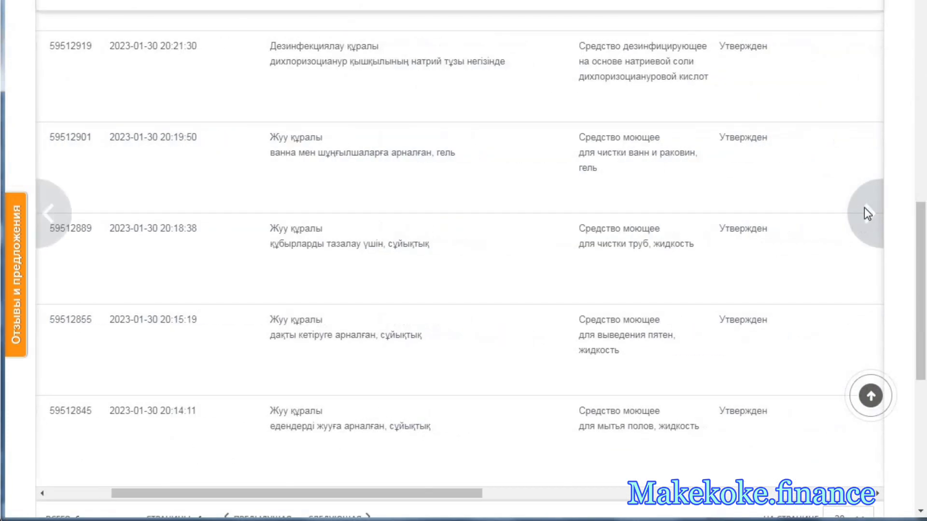
left_click(863, 211)
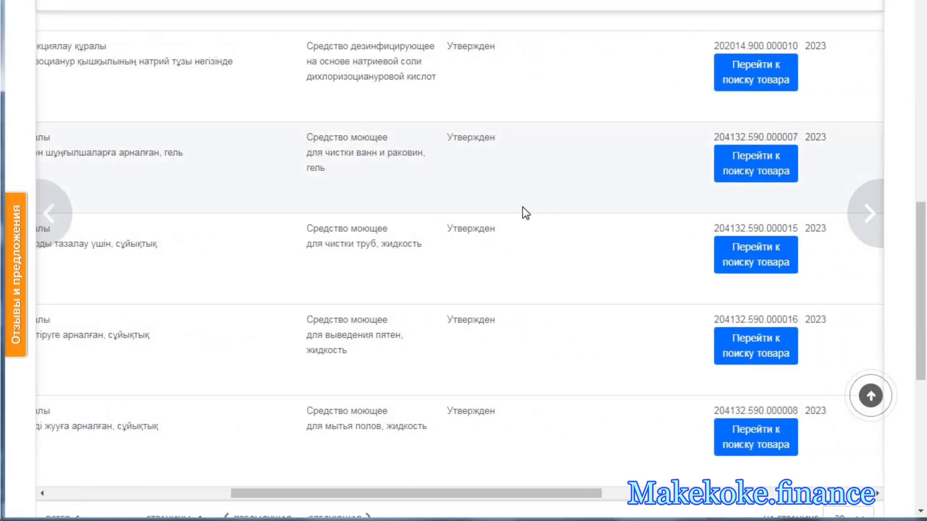
left_click(857, 212)
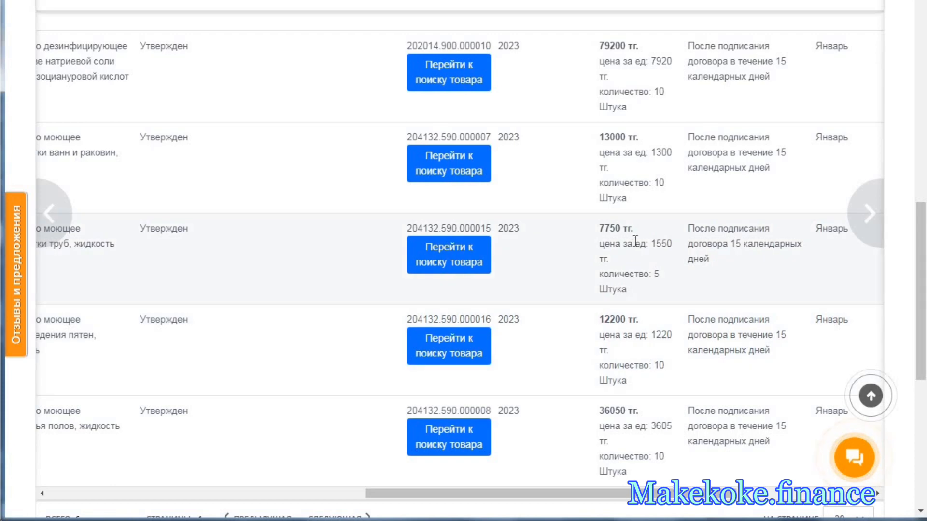
scroll(634, 242, "up", 2)
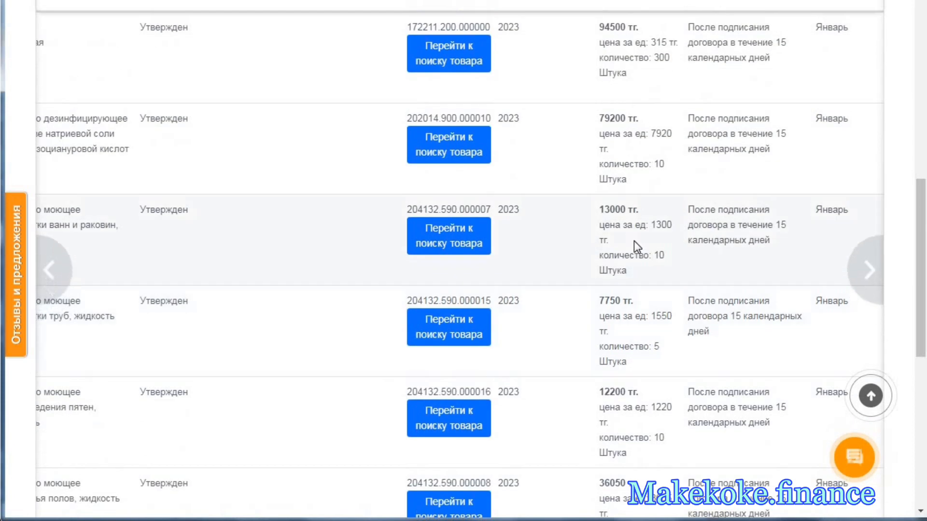
scroll(634, 239, "up", 3)
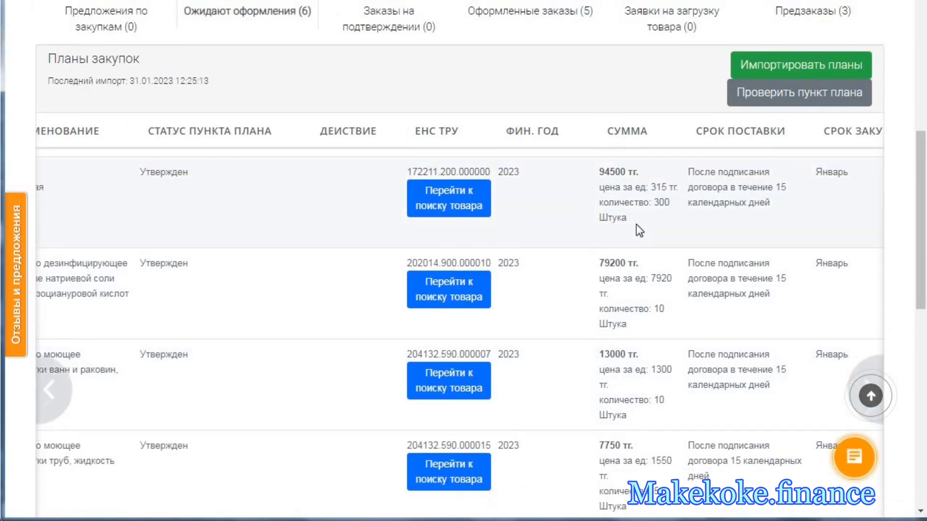
scroll(636, 230, "down", 4)
scroll(637, 230, "down", 2)
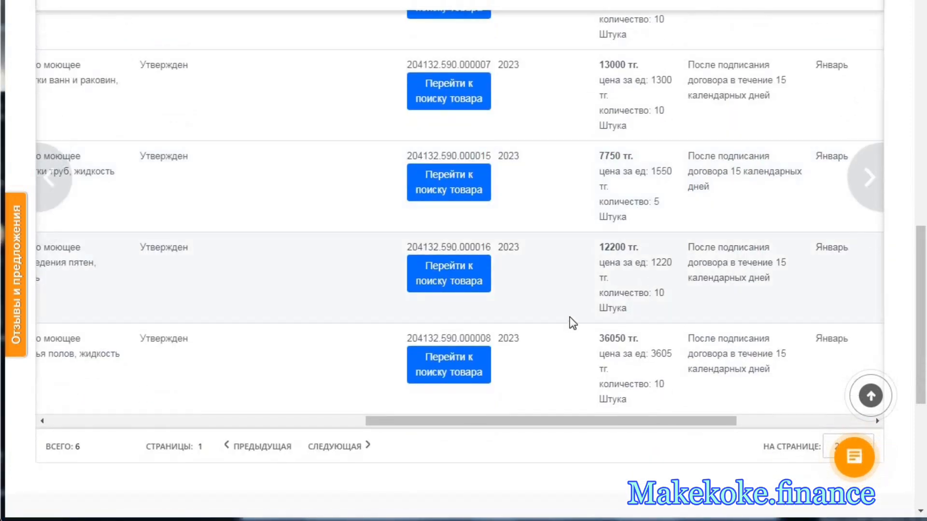
scroll(572, 322, "down", 2)
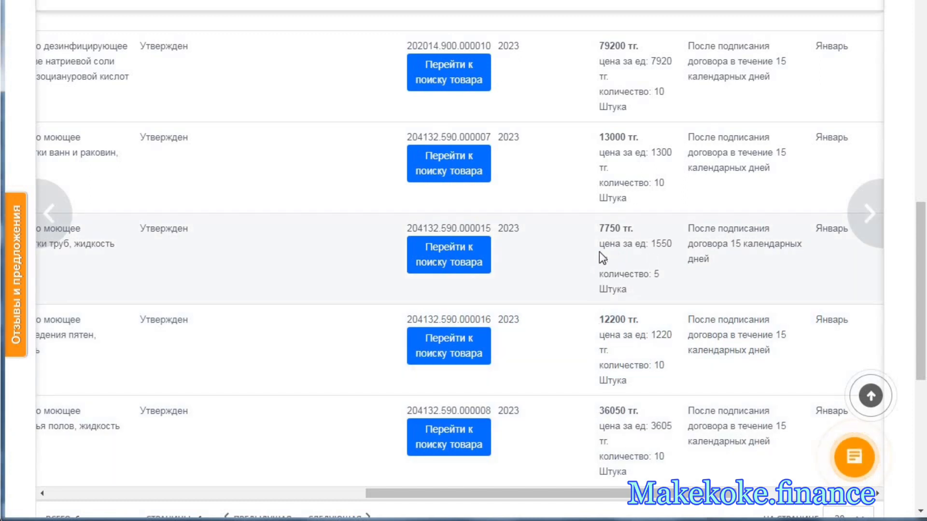
- Go to the product search for code 204132.590.000015 and search the catalogue for "EFFECT PROFESSIONAL" Гель для прочистки сливных труб 1000 мл
left_click(465, 261)
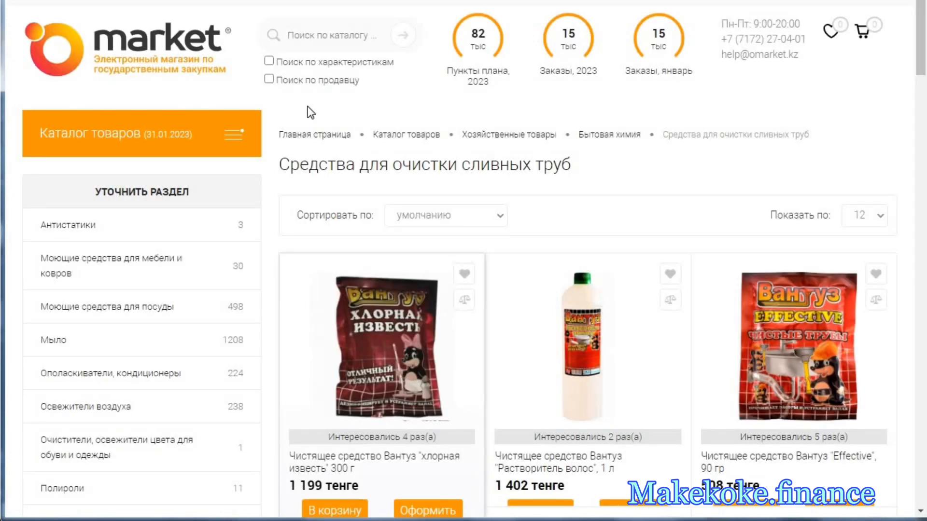
left_click(302, 38)
right_click(303, 38)
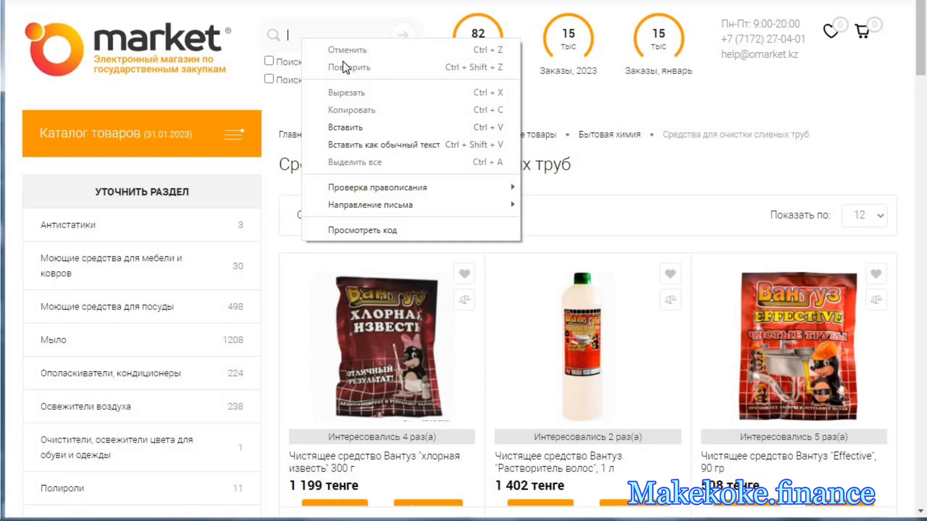
left_click(352, 125)
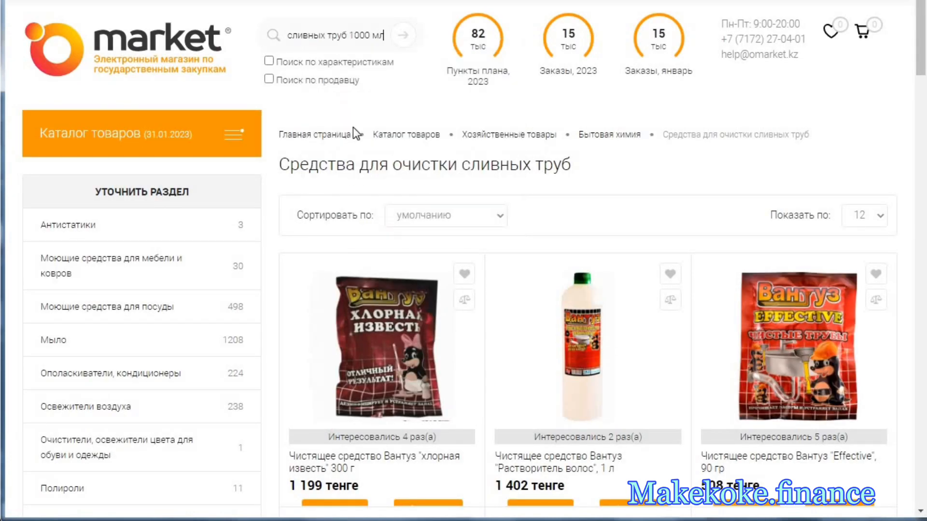
left_click(405, 41)
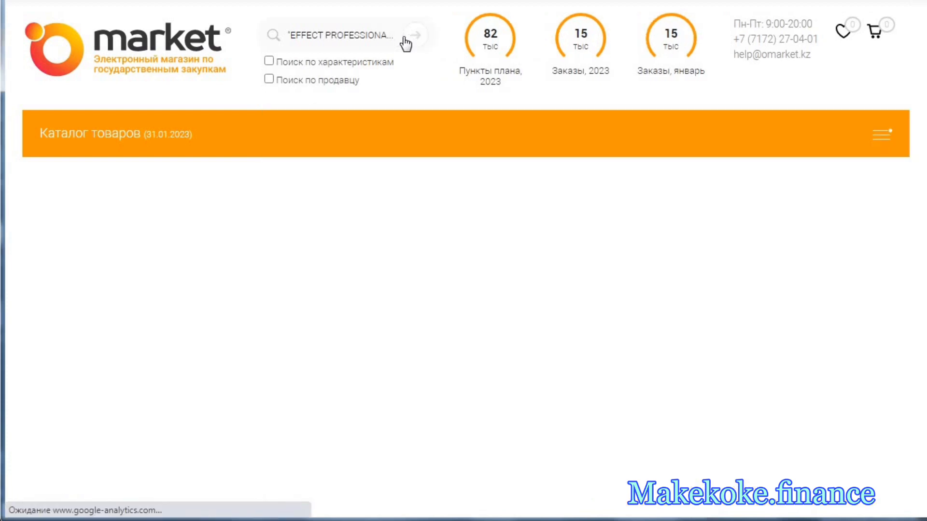
- Compare the products in the search results with the 1000 мл drain gel in the Word price offer
scroll(463, 238, "down", 1)
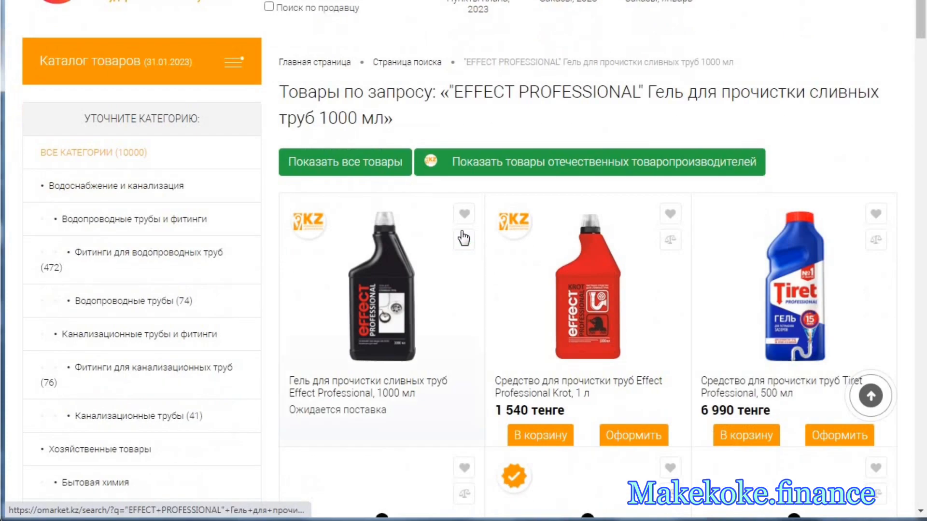
key("alt+Tab")
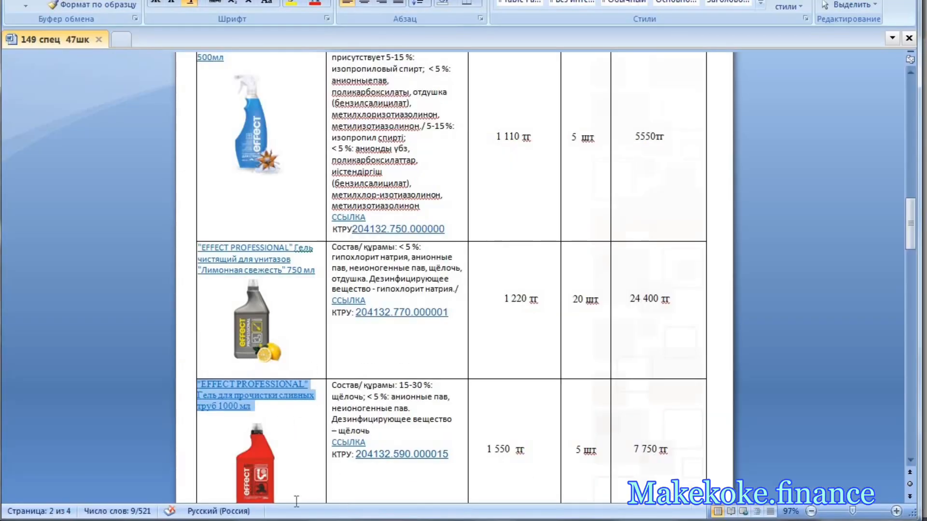
key("alt+Tab")
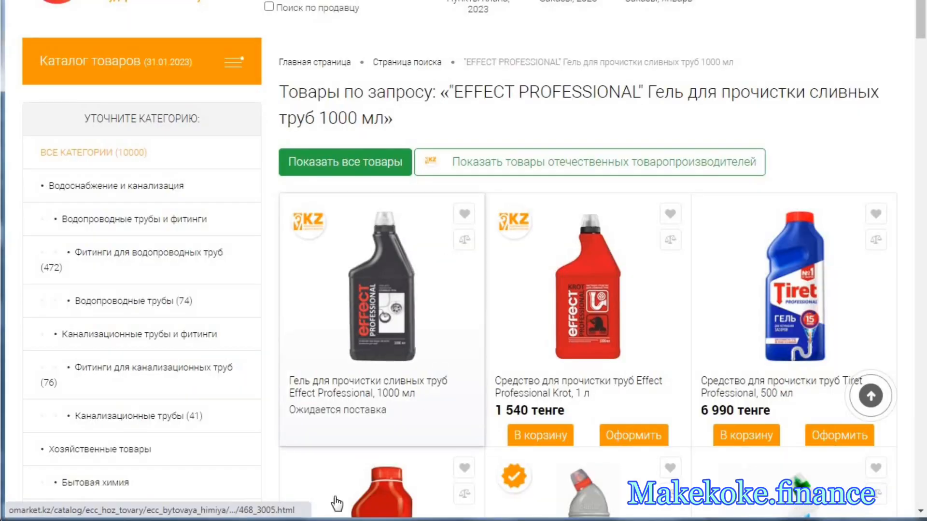
key("alt+Tab")
key("alt+Tab")
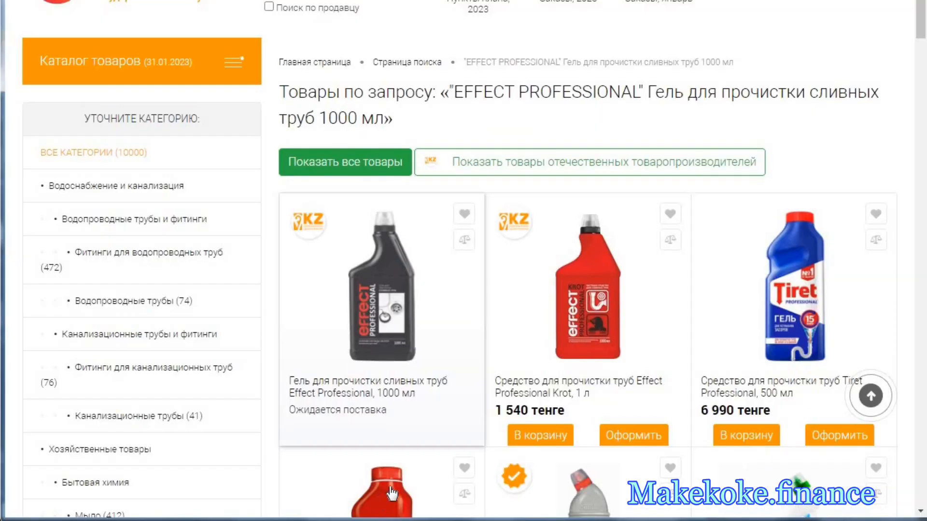
scroll(492, 397, "down", 5)
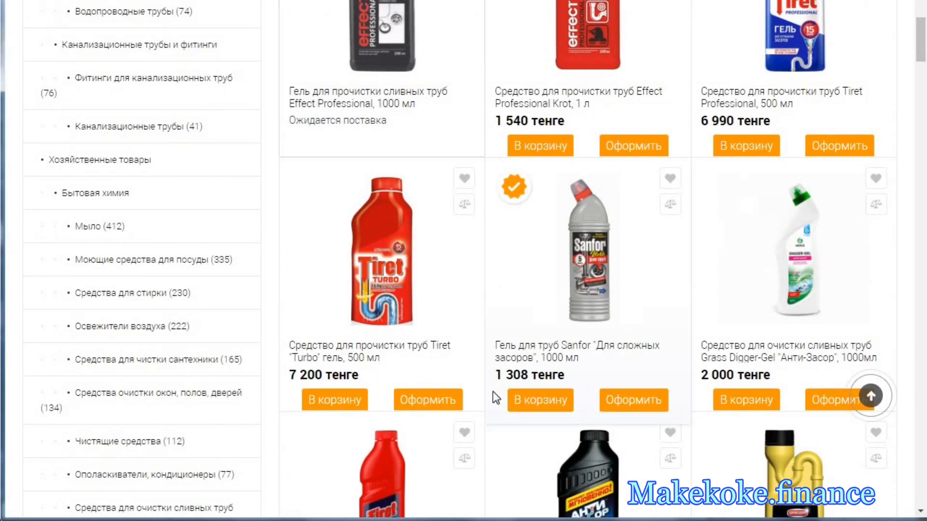
scroll(495, 398, "down", 3)
scroll(495, 398, "down", 6)
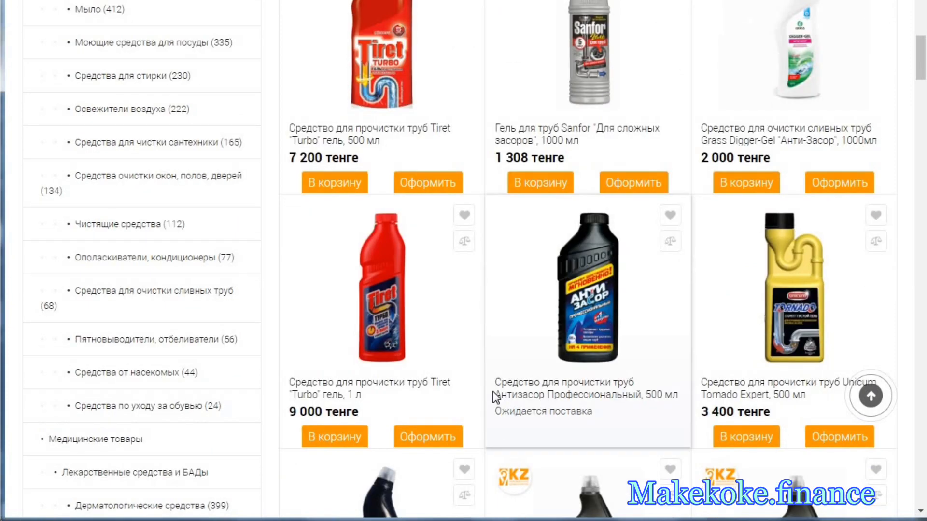
scroll(496, 398, "down", 2)
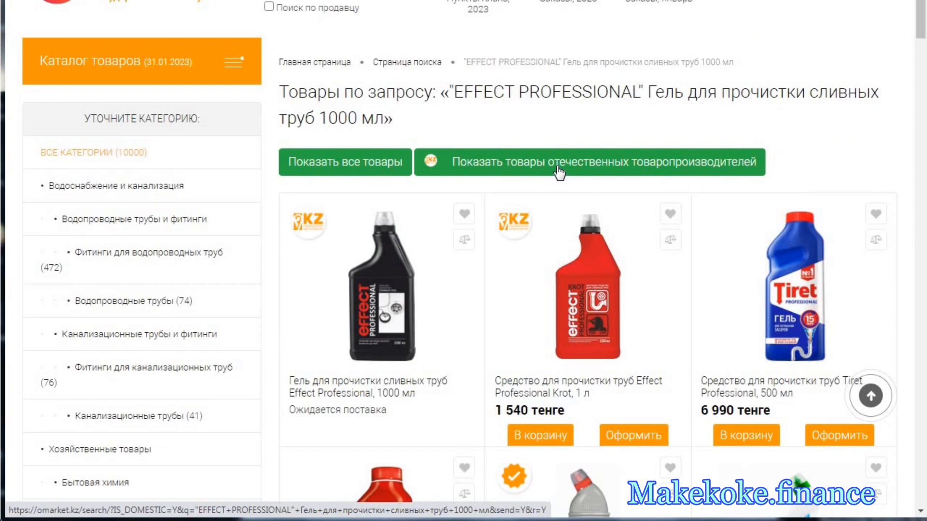
- Limit the search results to goods of domestic manufacturers and find the Effect Professional "Лимонная свежесть" 750 мл toilet gel
left_click(559, 171)
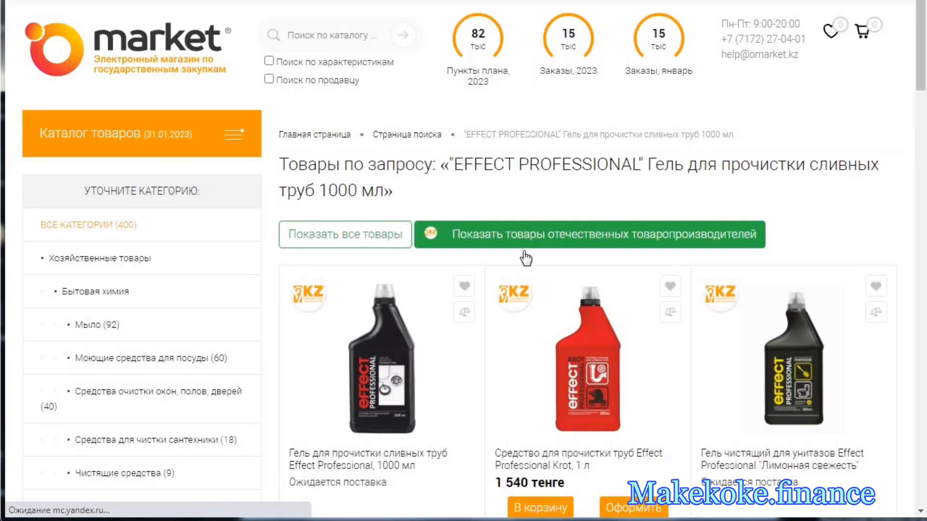
scroll(541, 300, "down", 3)
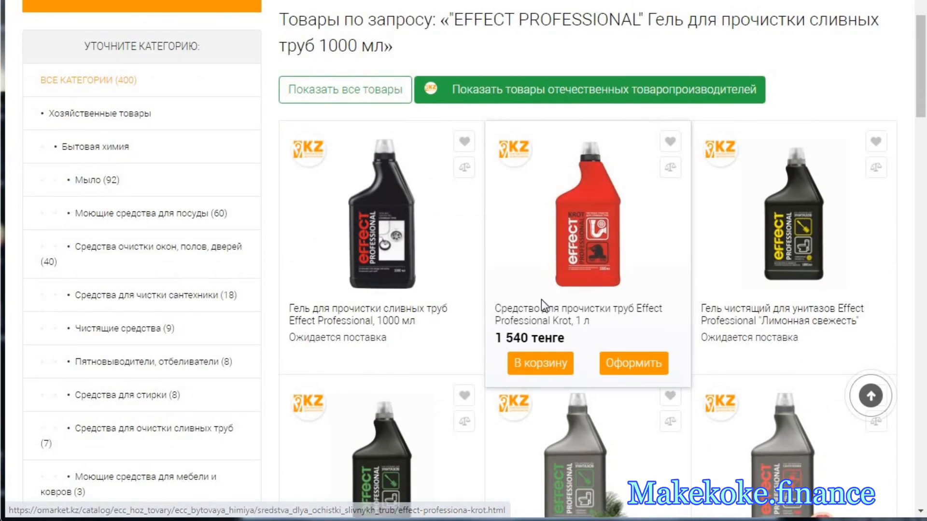
scroll(540, 300, "down", 3)
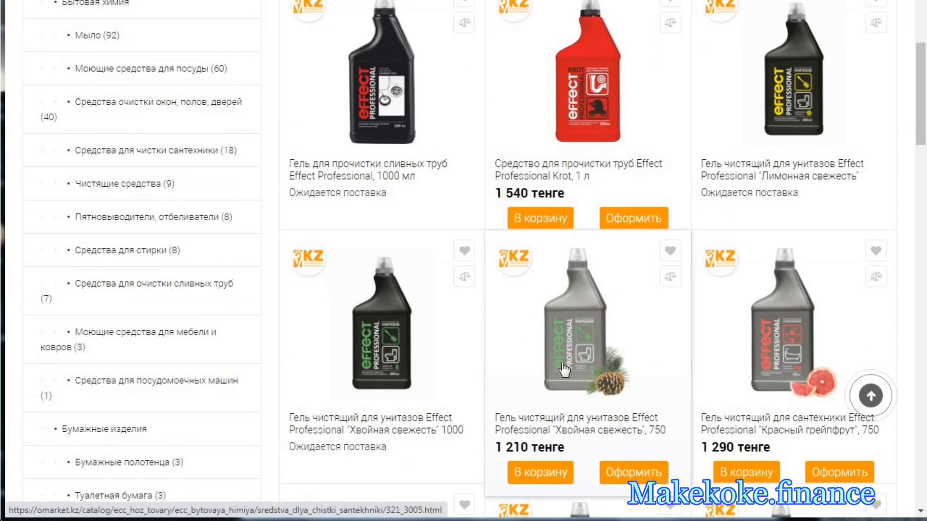
scroll(581, 393, "down", 2)
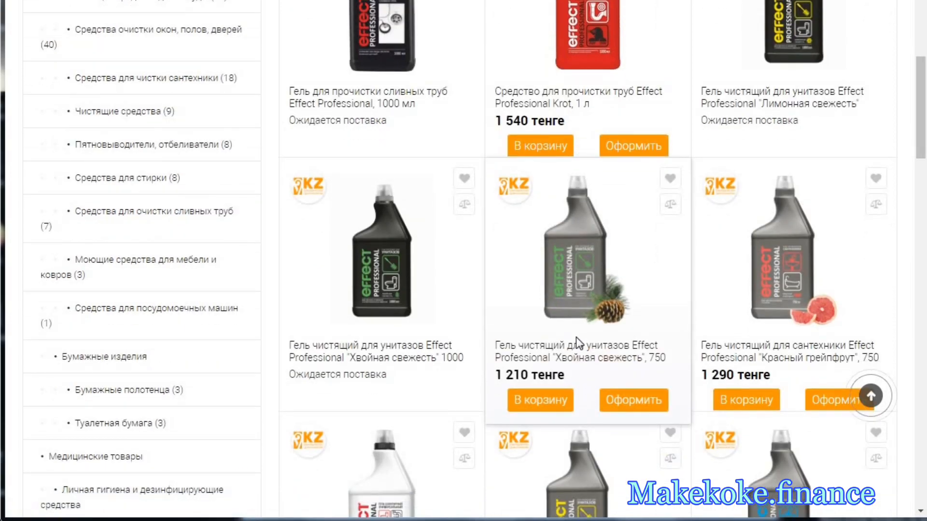
key("alt+Tab")
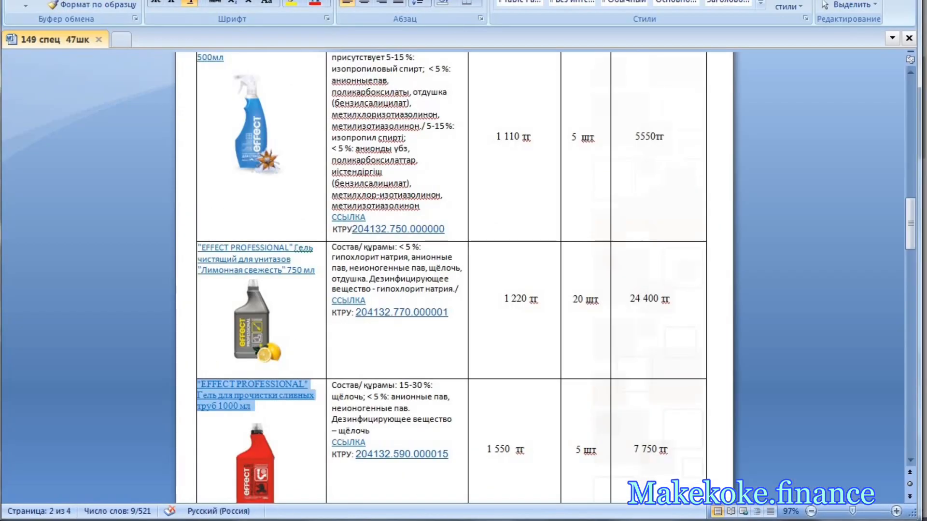
key("alt+Tab")
scroll(604, 412, "down", 4)
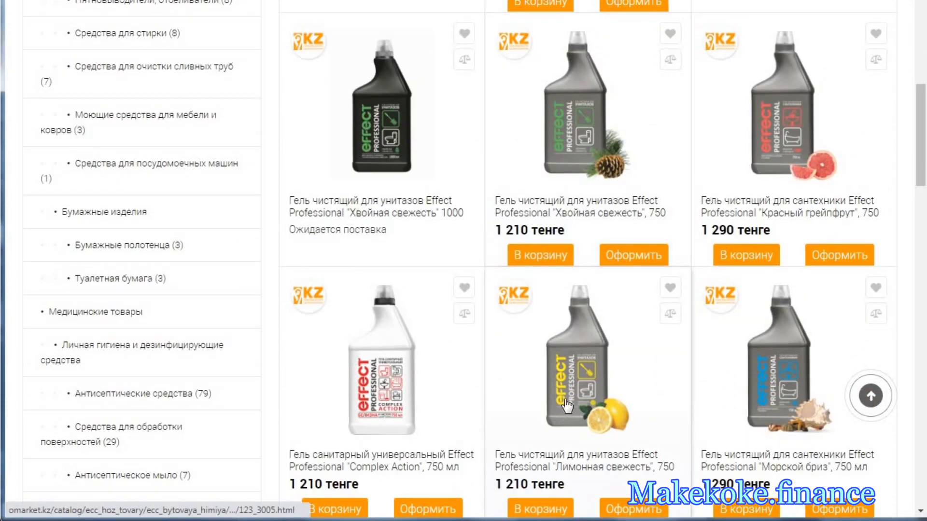
scroll(567, 391, "down", 2)
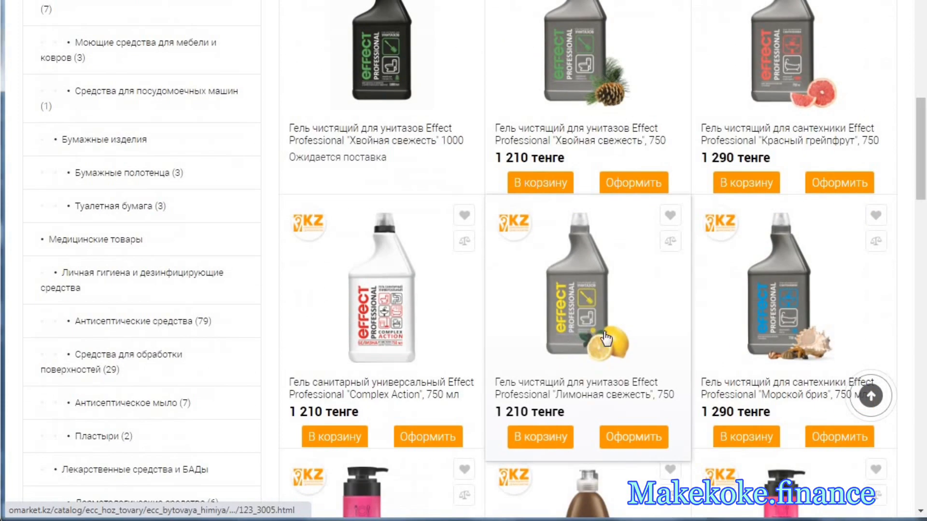
- Start an order for the Effect Professional "Лимонная свежесть" 750 мл gel and assign the plan item "Средство моющее для чистки труб, жидкость"
left_click(631, 440)
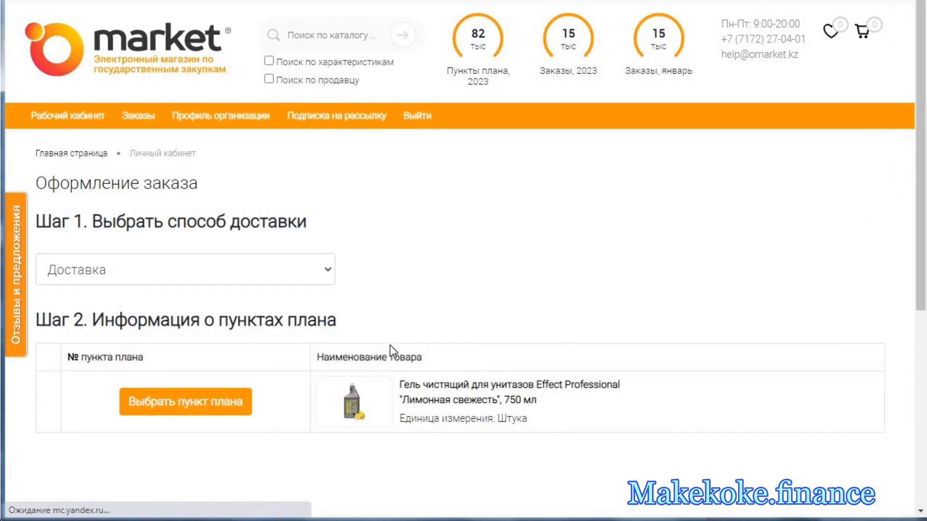
left_click(224, 413)
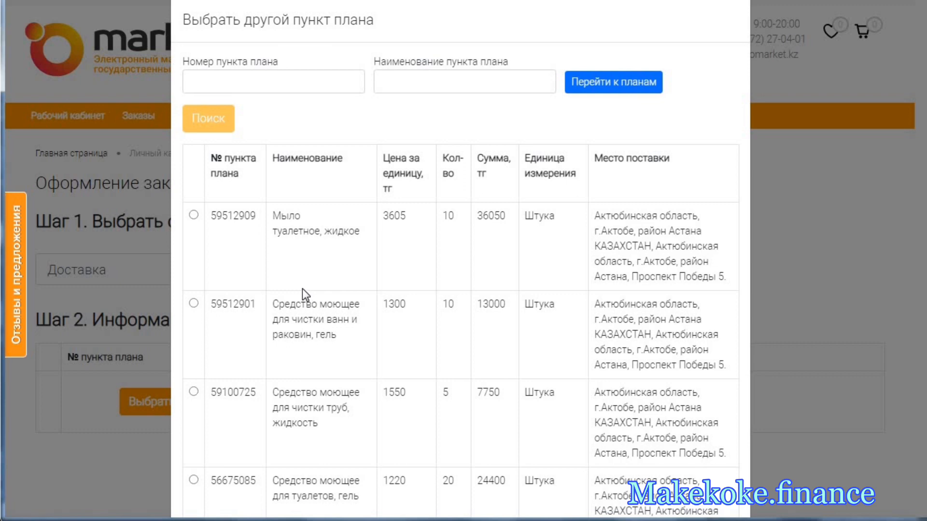
scroll(302, 288, "down", 6)
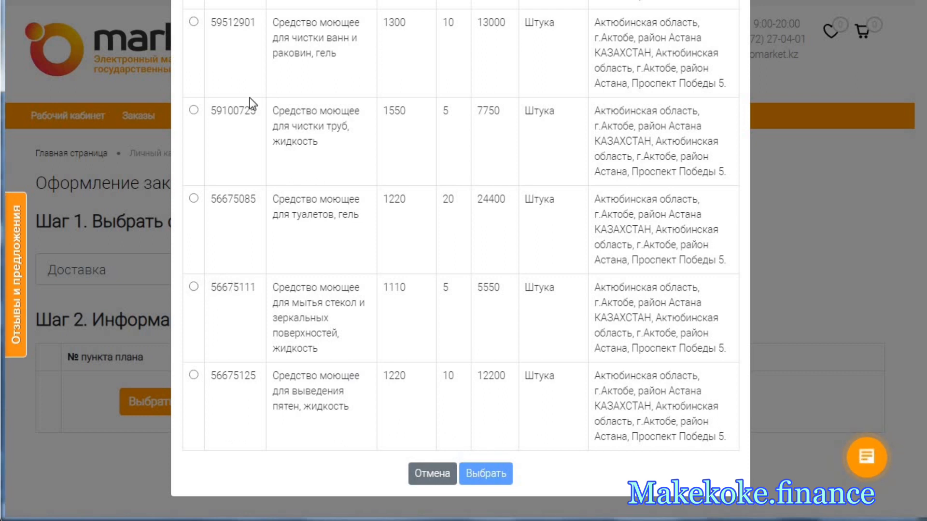
left_click(194, 111)
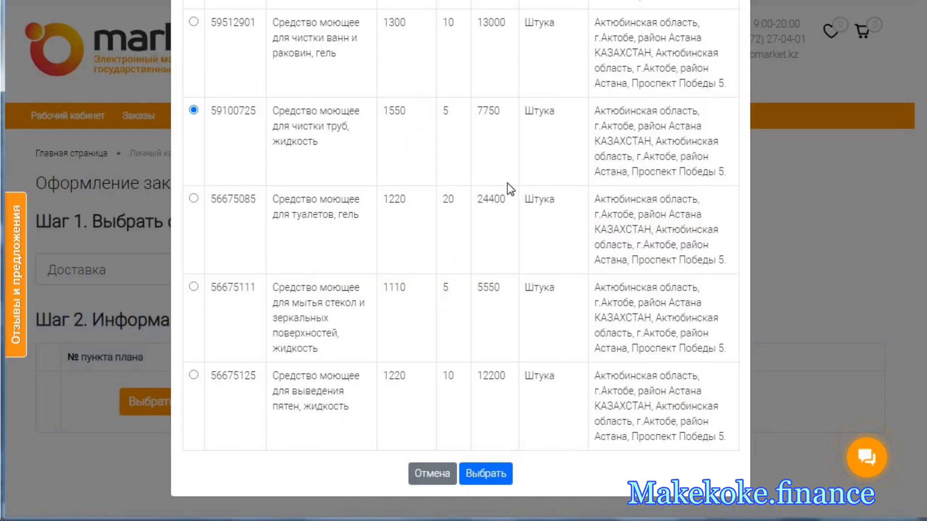
left_click(487, 476)
- Calculate the cost of the gel order with one-off delivery and review the delivery details under Место поставки
scroll(407, 344, "down", 6)
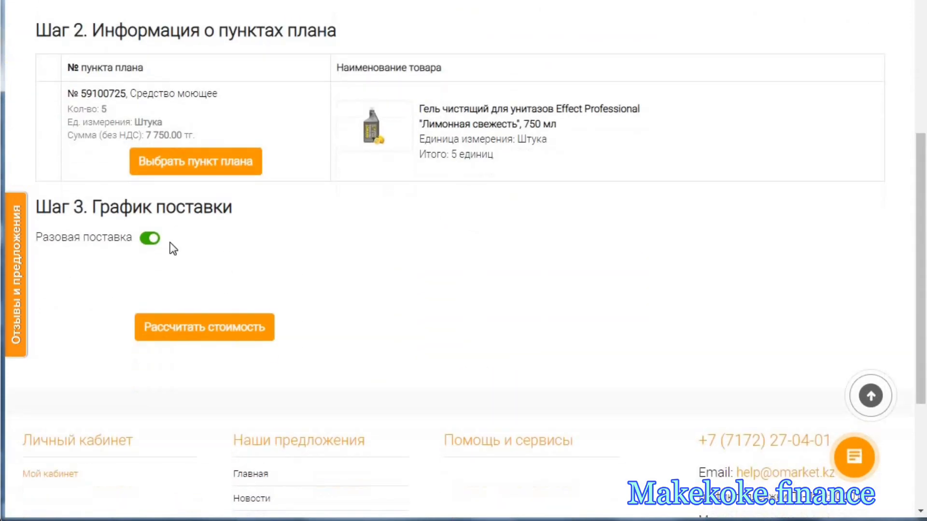
left_click(218, 330)
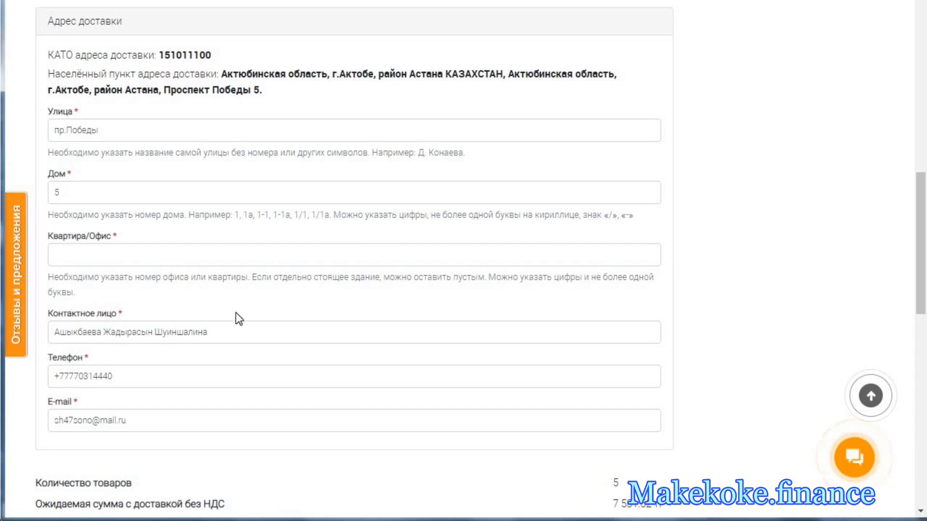
scroll(237, 313, "up", 3)
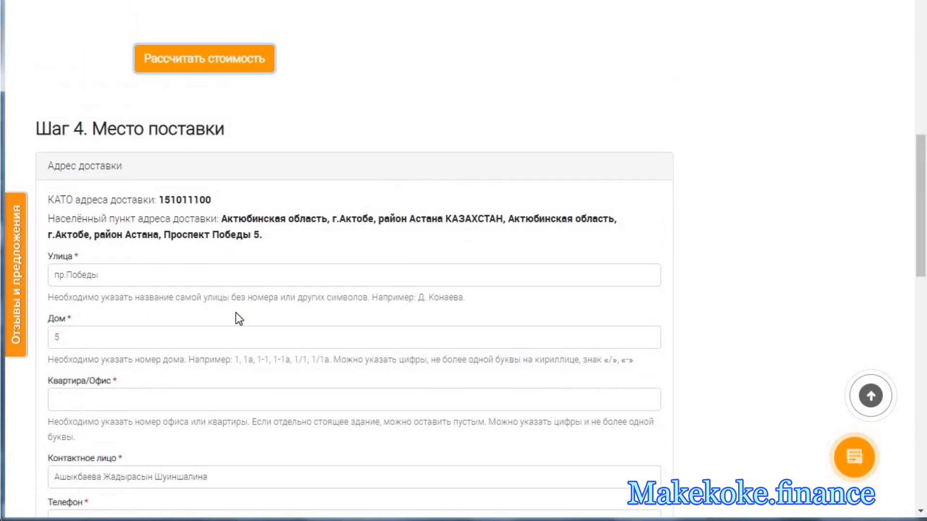
scroll(236, 314, "up", 3)
scroll(236, 314, "down", 6)
scroll(232, 310, "down", 2)
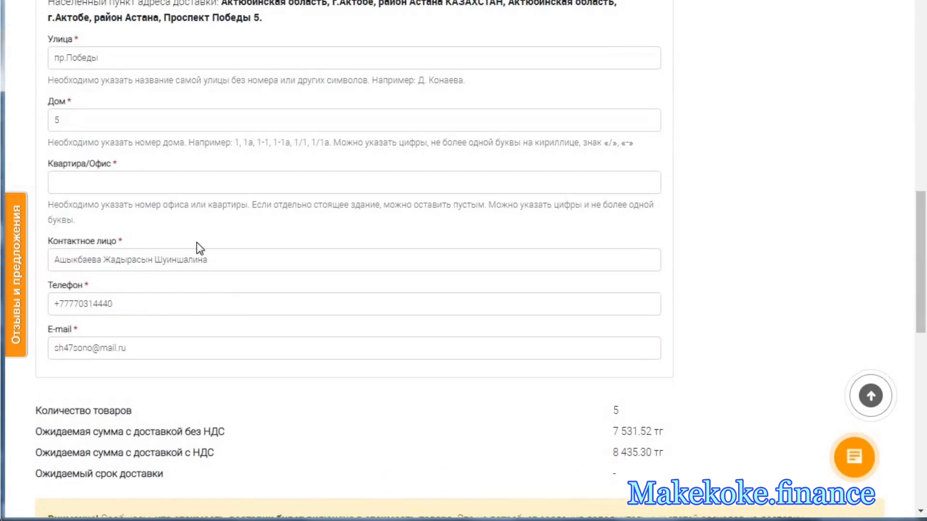
- Copy the full delivery address shown above the address fields into the Квартира/Офис field
left_click(128, 188)
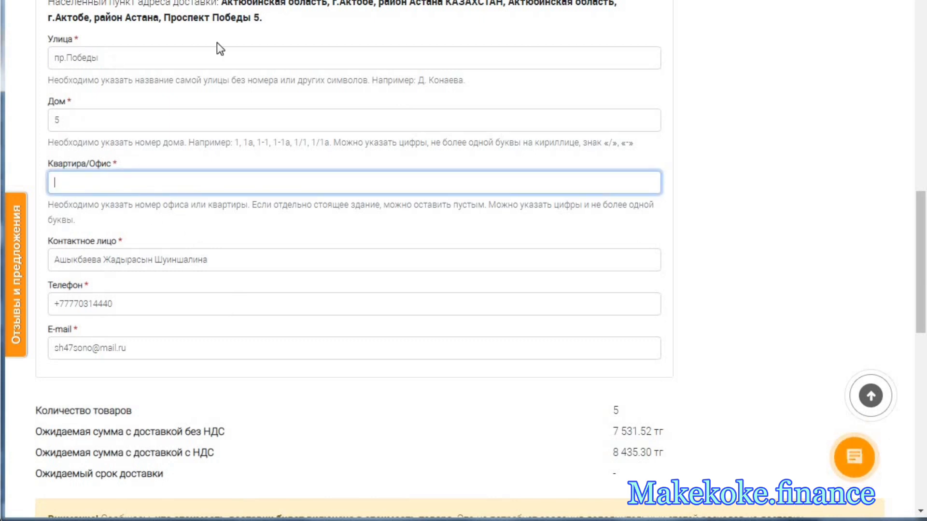
left_click_drag(267, 19, 166, 10)
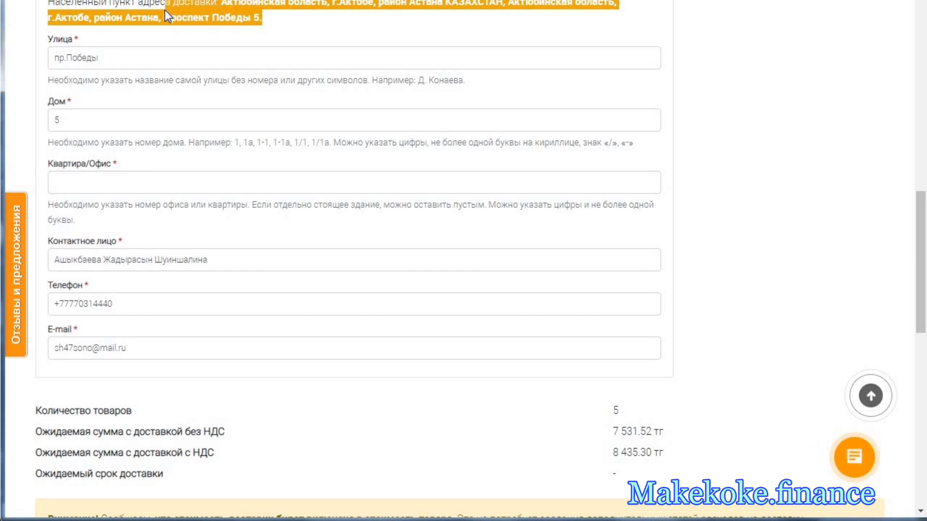
left_click_drag(262, 19, 223, 4)
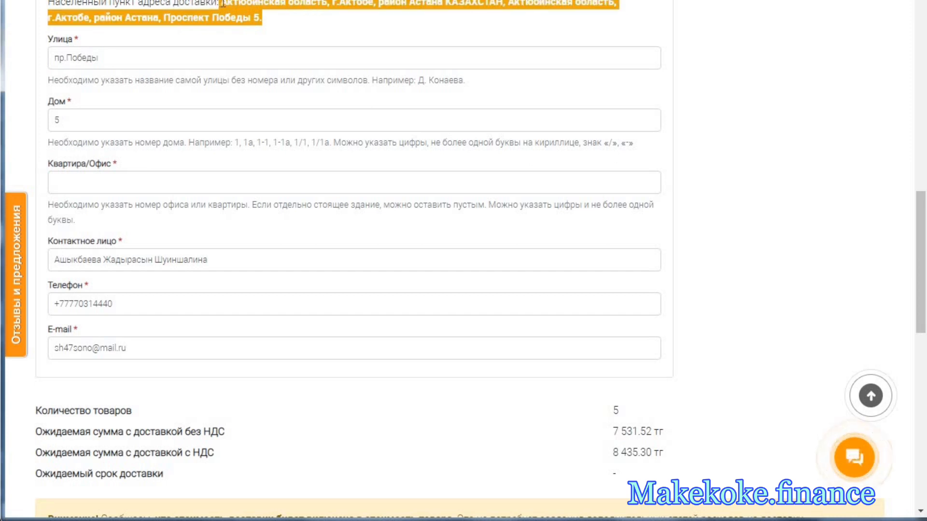
right_click(227, 14)
left_click(269, 23)
left_click(103, 181)
right_click(124, 182)
left_click(137, 264)
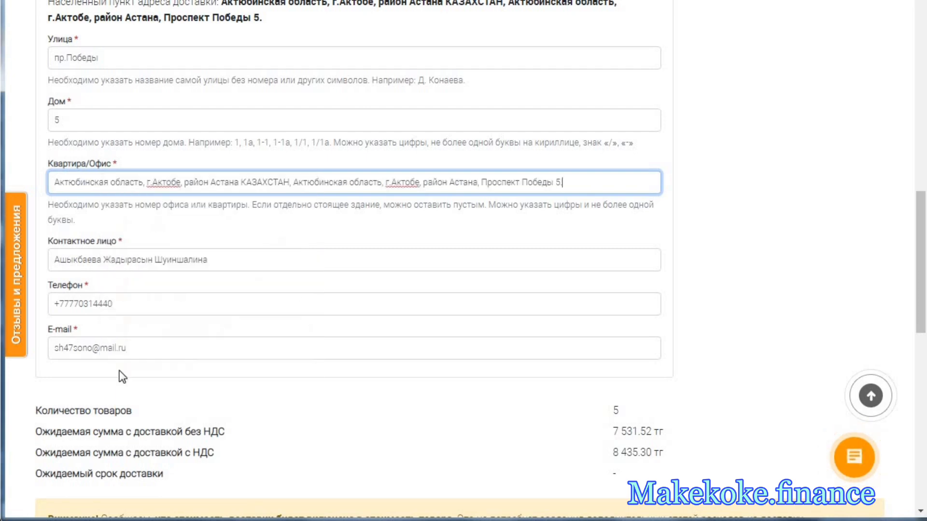
- Enable the Оформить предзаказ option, submit the gel order and confirm its placement
scroll(155, 385, "down", 4)
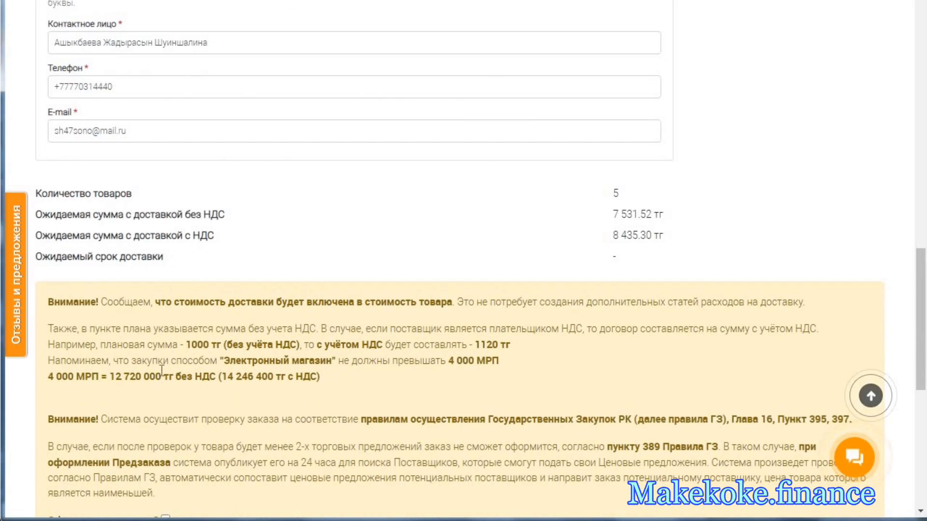
scroll(162, 361, "down", 1)
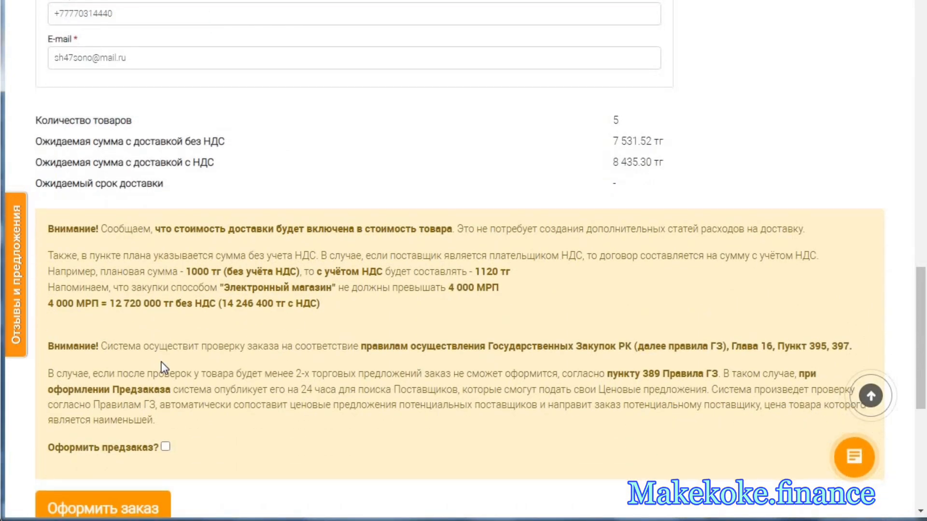
scroll(159, 362, "down", 2)
left_click(165, 303)
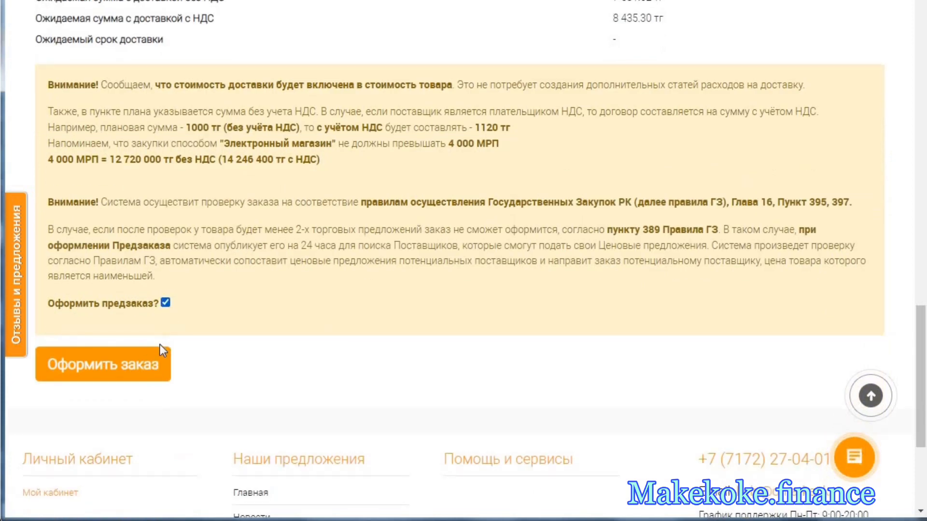
left_click(148, 364)
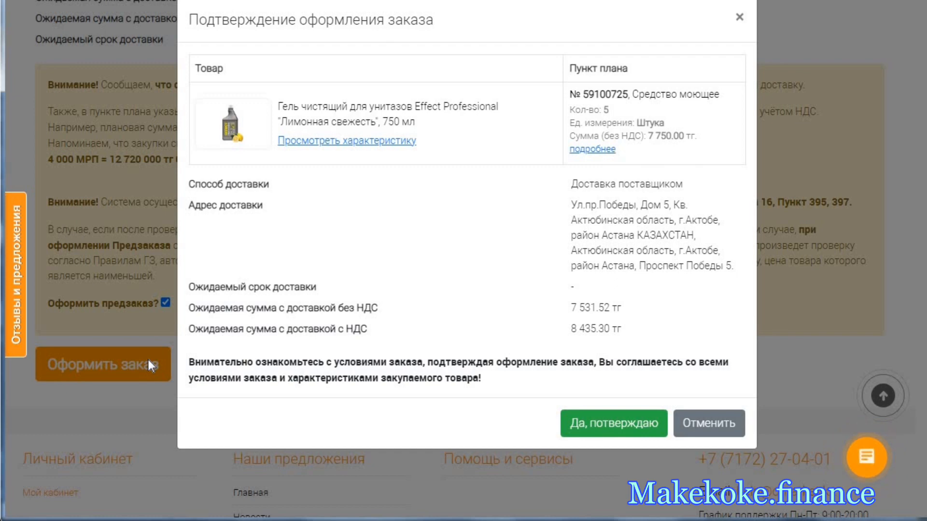
left_click(627, 418)
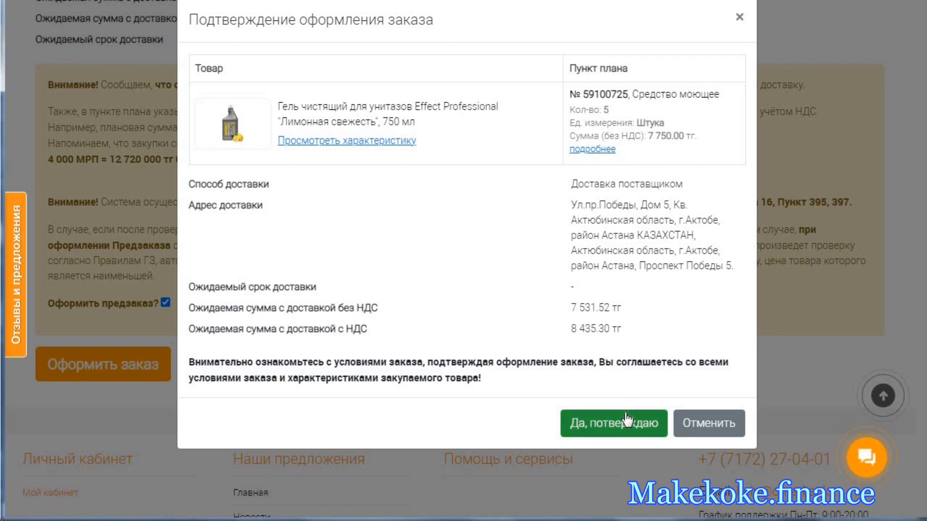
left_click(623, 421)
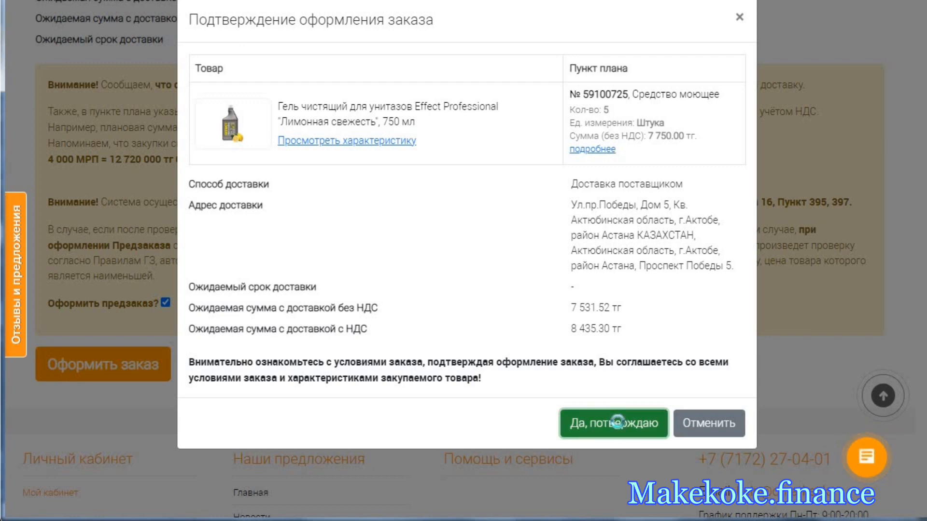
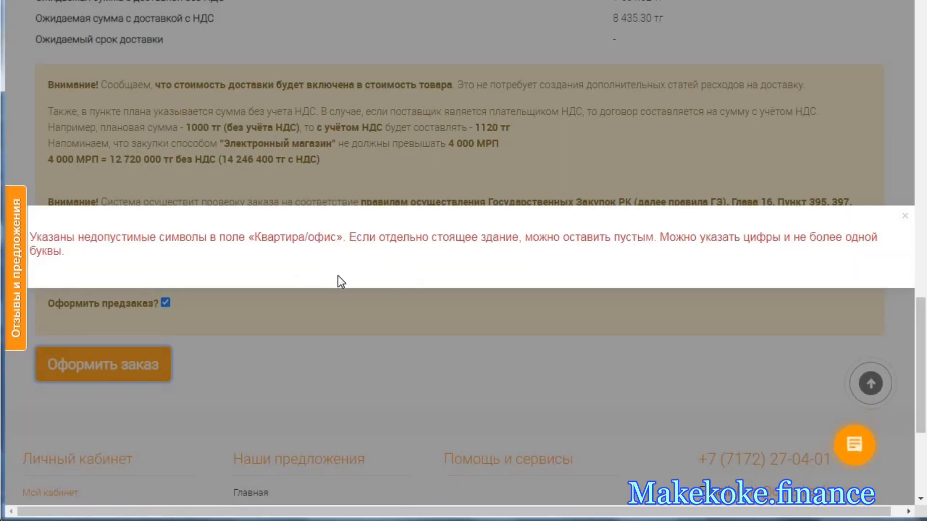
- Dismiss the address warning, shorten the Квартира/Офис value to "5.", and resubmit the gel order with confirmation
left_click(392, 294)
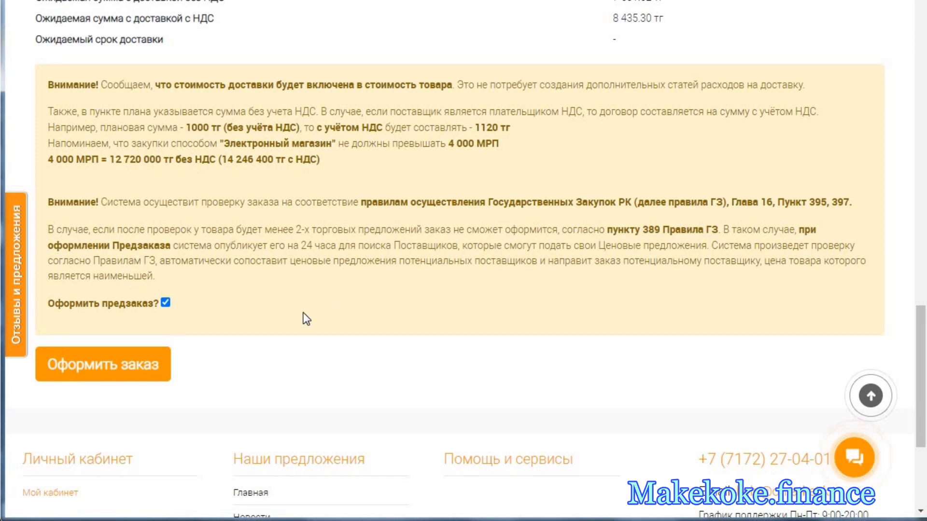
scroll(559, 255, "up", 7)
left_click(559, 254)
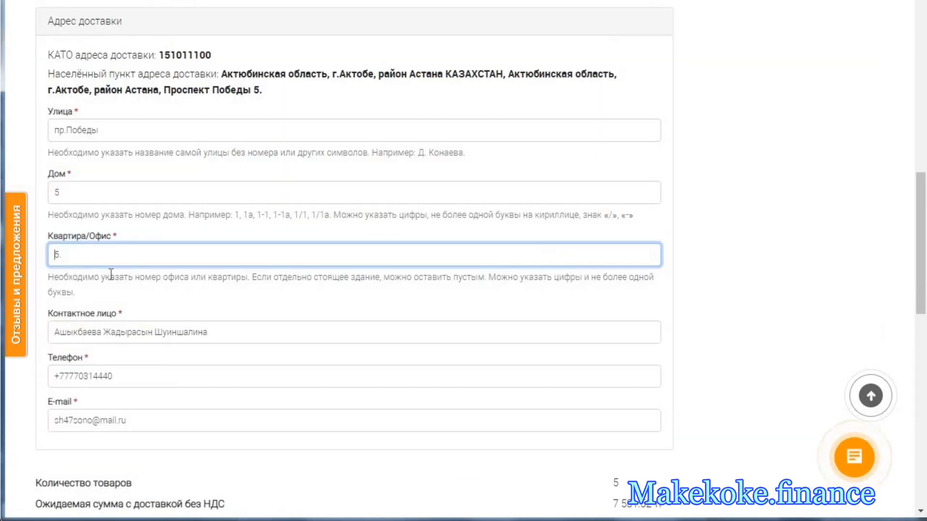
left_click(177, 306)
scroll(175, 305, "down", 12)
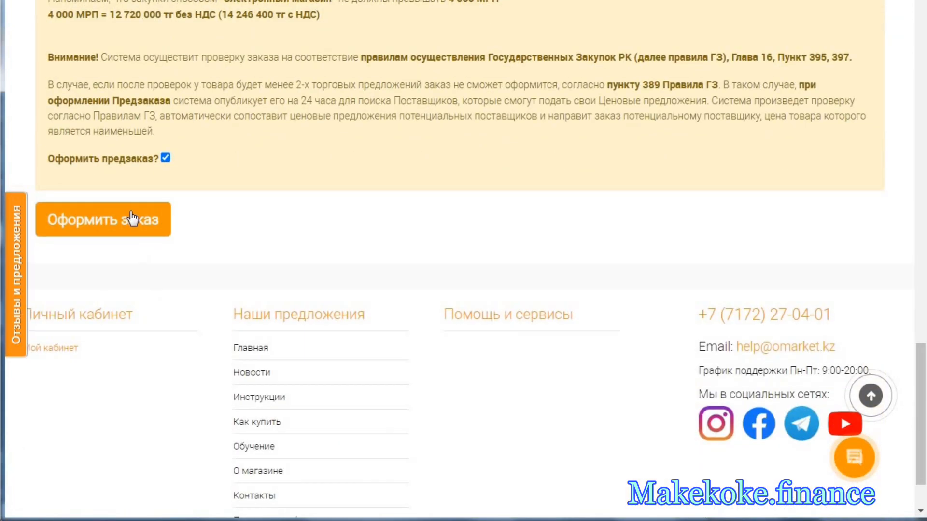
left_click(129, 217)
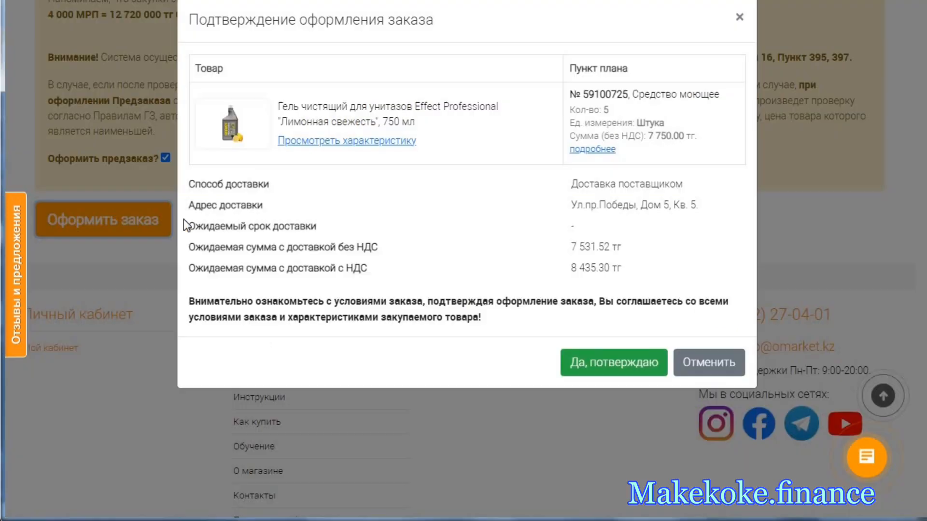
left_click(631, 362)
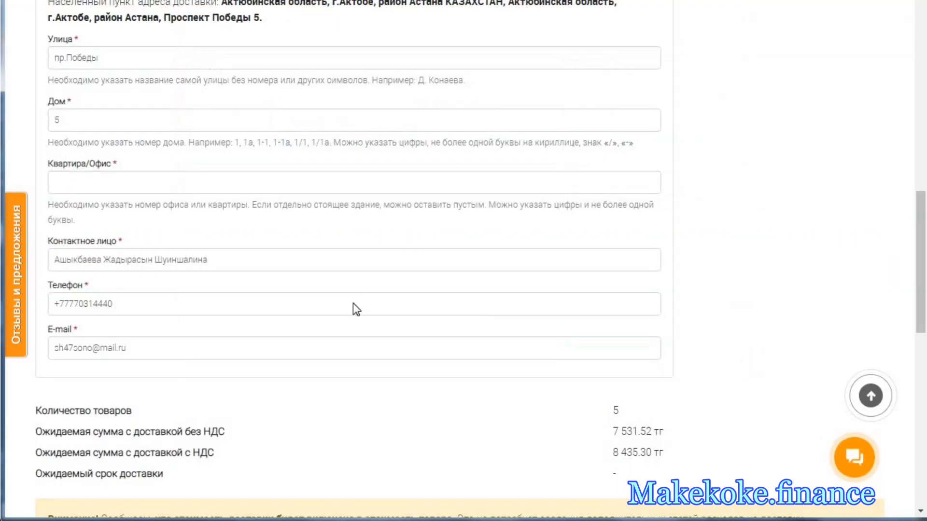
- Clear the Квартира/Офис field, submit the gel preorder again and confirm its placement
scroll(353, 304, "down", 8)
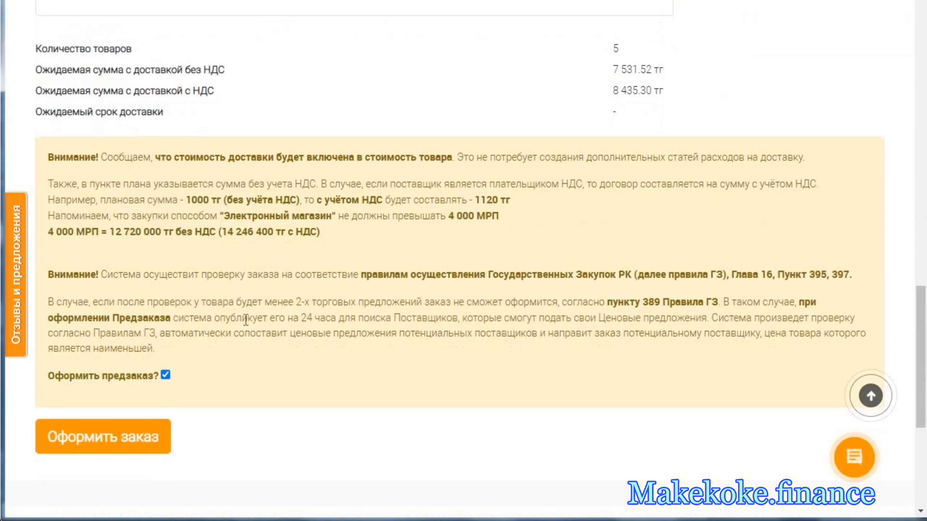
left_click(153, 227)
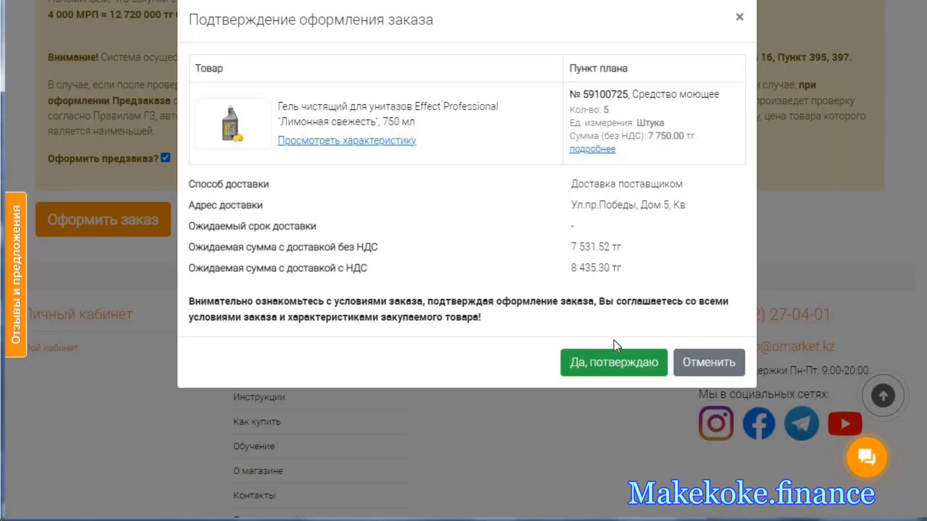
left_click(606, 360)
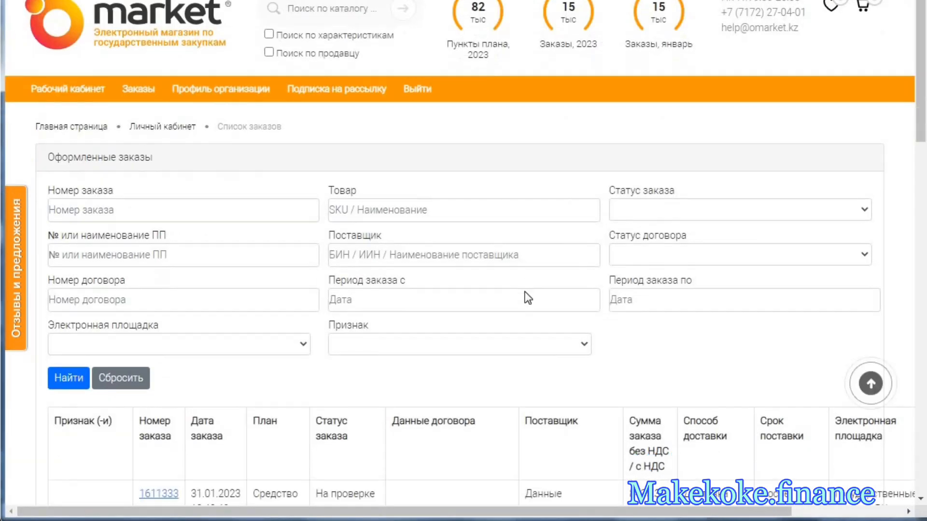
- Check the status of the new gel order in the Оформленные заказы list, reloading the list to refresh it
scroll(527, 294, "down", 4)
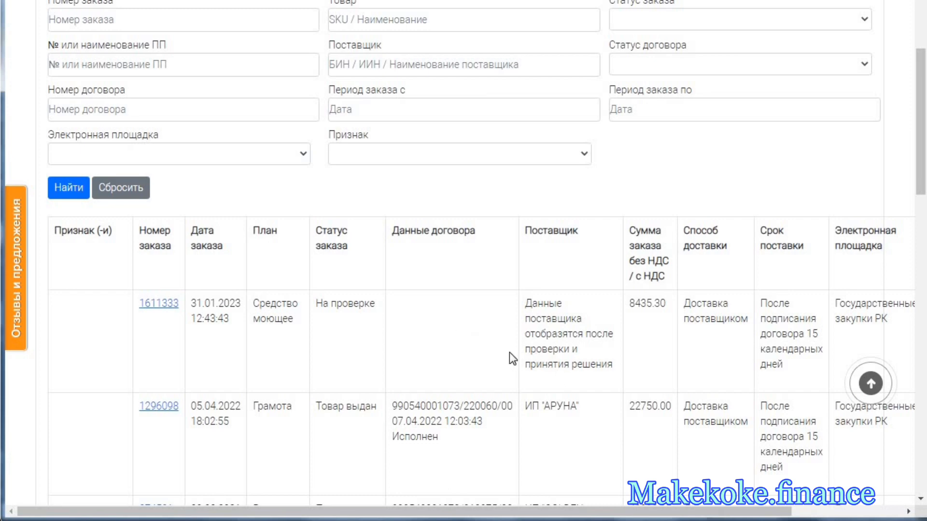
scroll(434, 292, "down", 6)
scroll(425, 295, "up", 5)
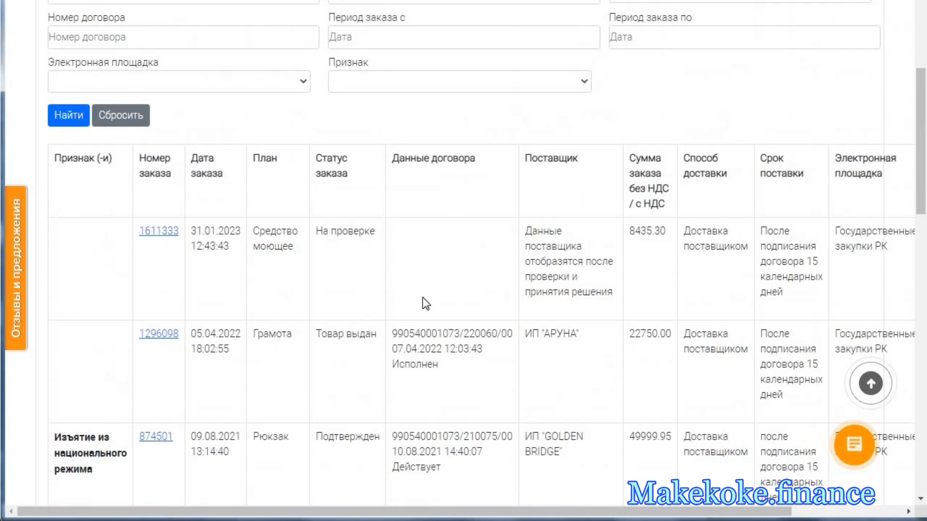
scroll(422, 298, "up", 6)
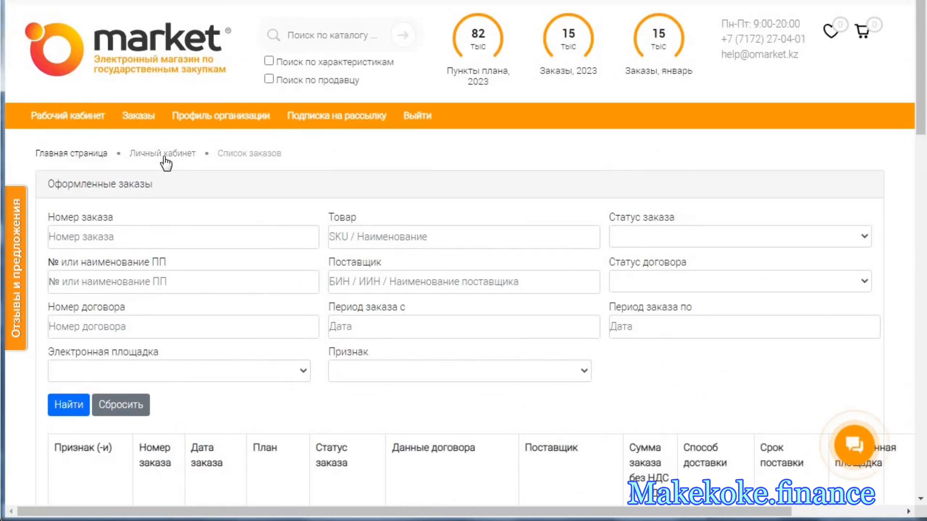
mouse_move(144, 120)
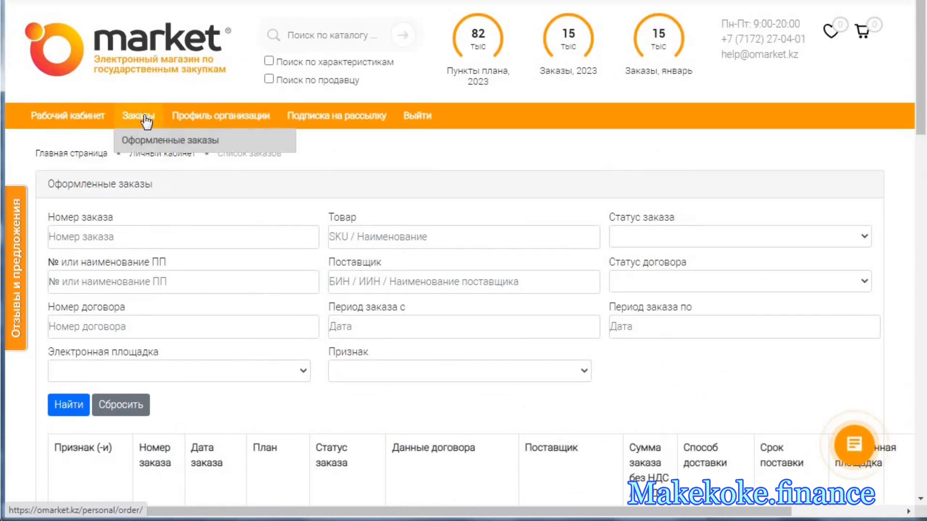
left_click(152, 143)
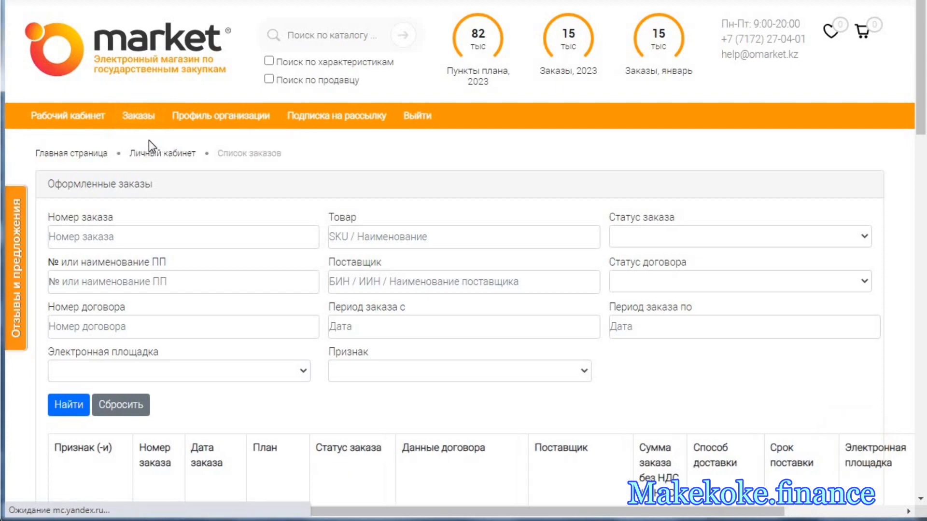
scroll(416, 336, "down", 4)
scroll(419, 336, "down", 3)
scroll(416, 335, "up", 7)
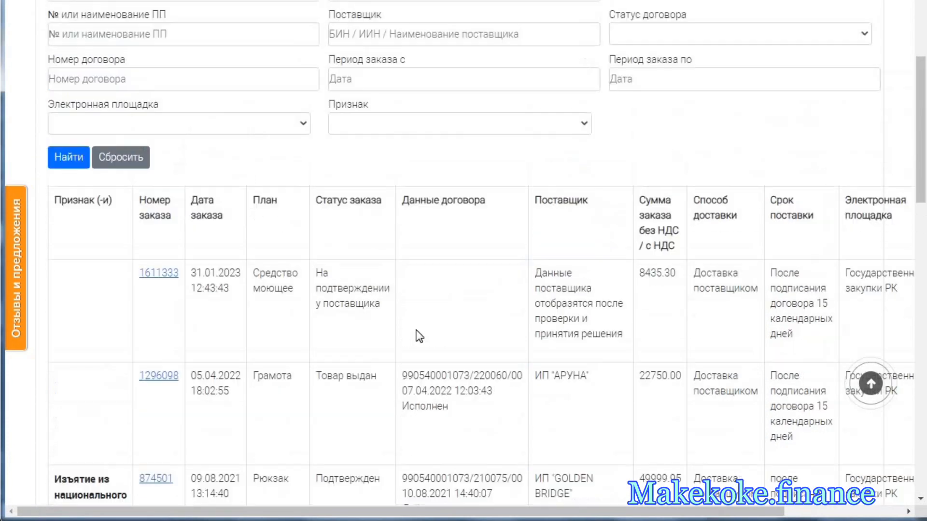
- Open Рабочий кабинет and review the plan items under Ожидают оформления, including their sums and quantities
left_click(176, 153)
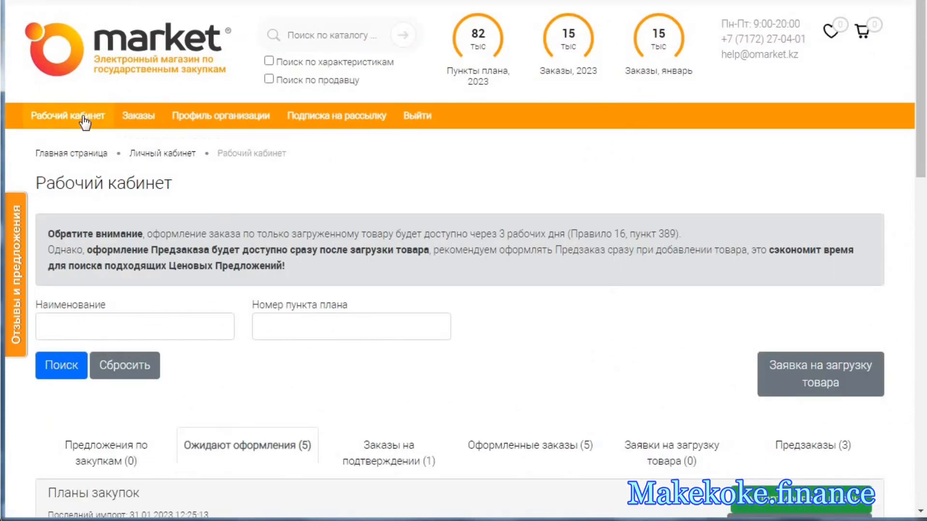
scroll(259, 309, "down", 6)
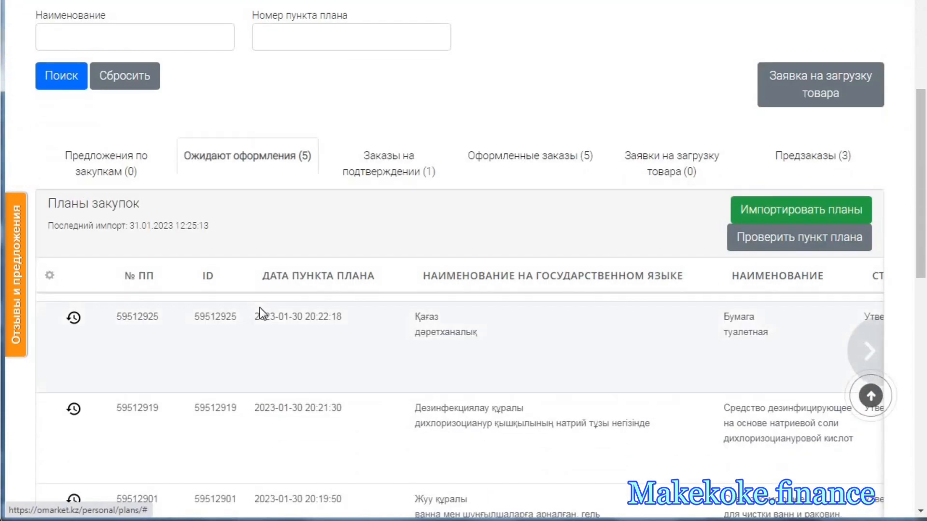
scroll(261, 313, "down", 3)
scroll(261, 314, "down", 3)
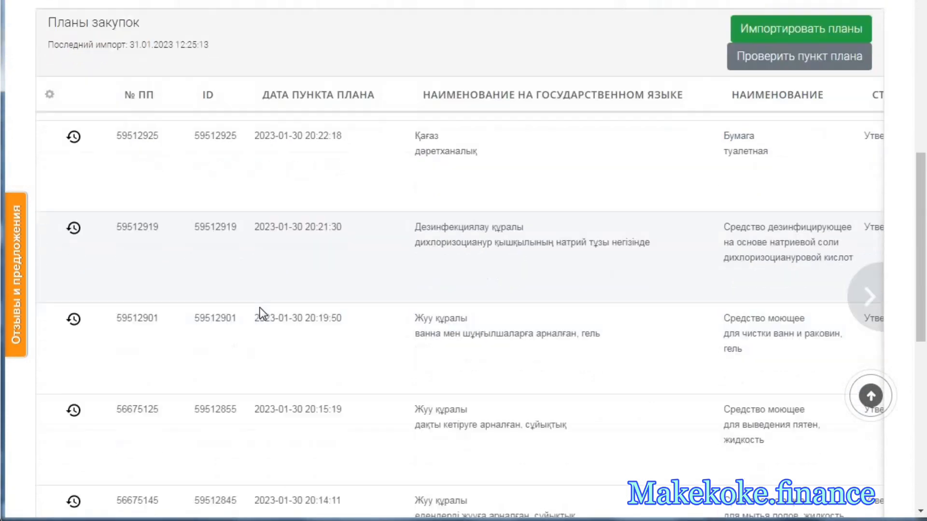
left_click_drag(356, 478, 665, 518)
scroll(690, 396, "up", 5)
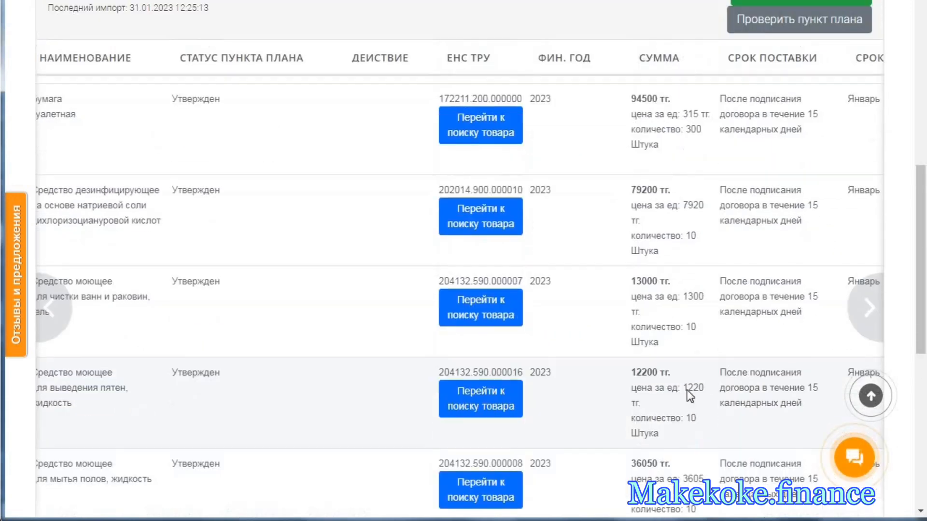
scroll(690, 396, "down", 8)
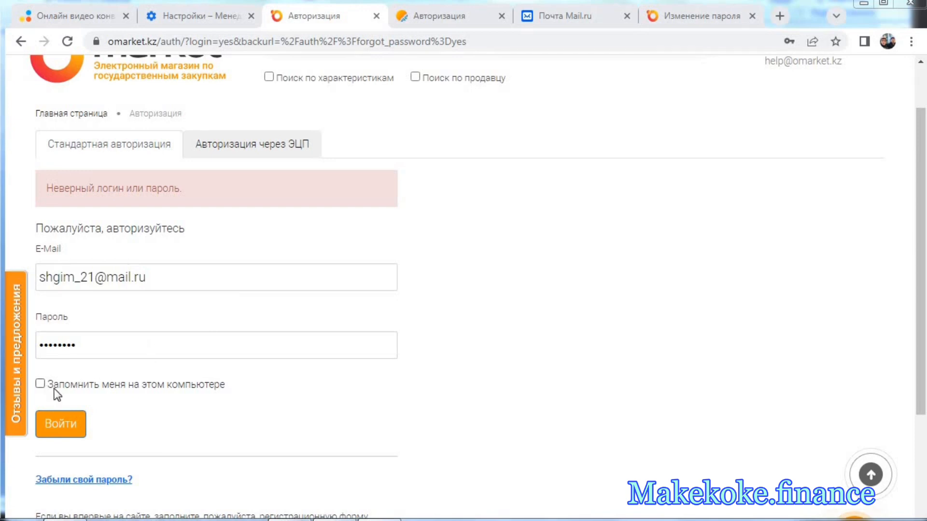
- Try to sign in to ОМаркет with the filled-in e-mail and password
left_click(48, 385)
left_click(61, 423)
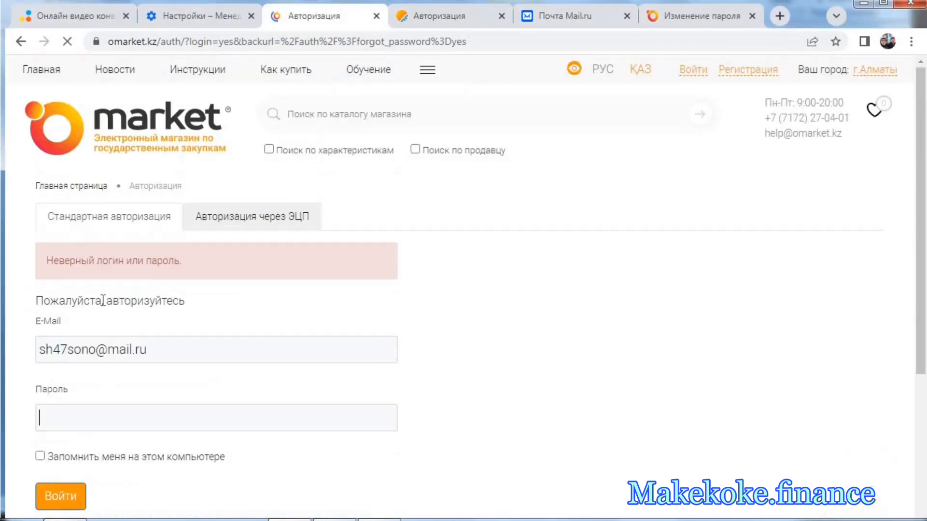
- Open the password recovery form and fill in the other account's e-mail and the characters from the picture
scroll(193, 320, "down", 1)
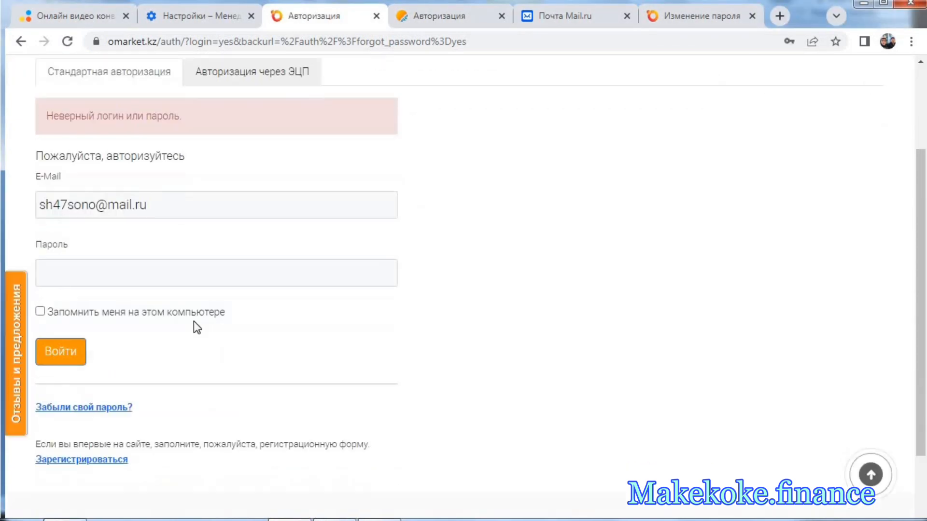
left_click(108, 410)
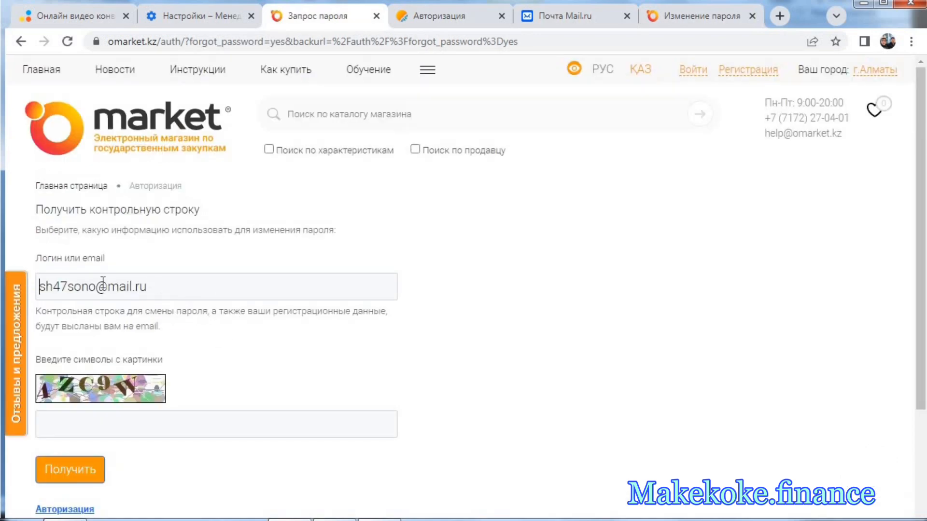
left_click_drag(147, 286, 38, 286)
type("s")
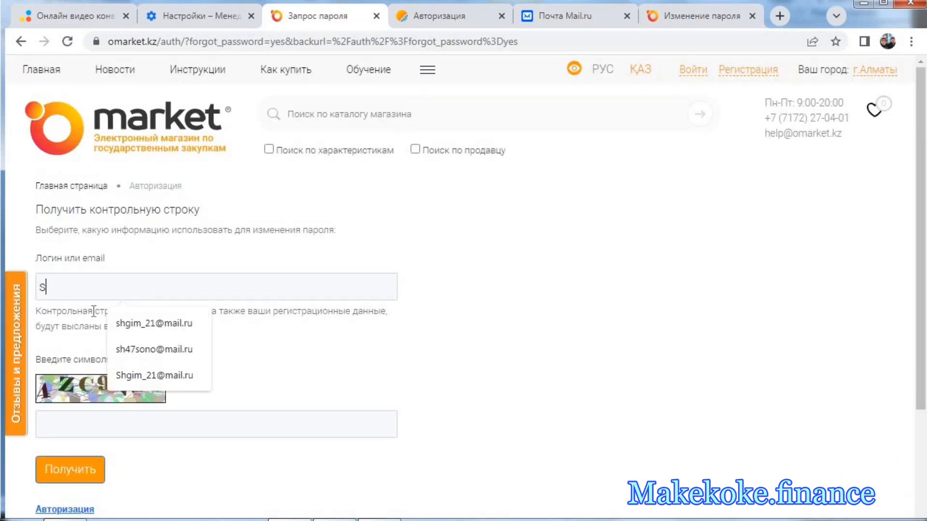
left_click(165, 376)
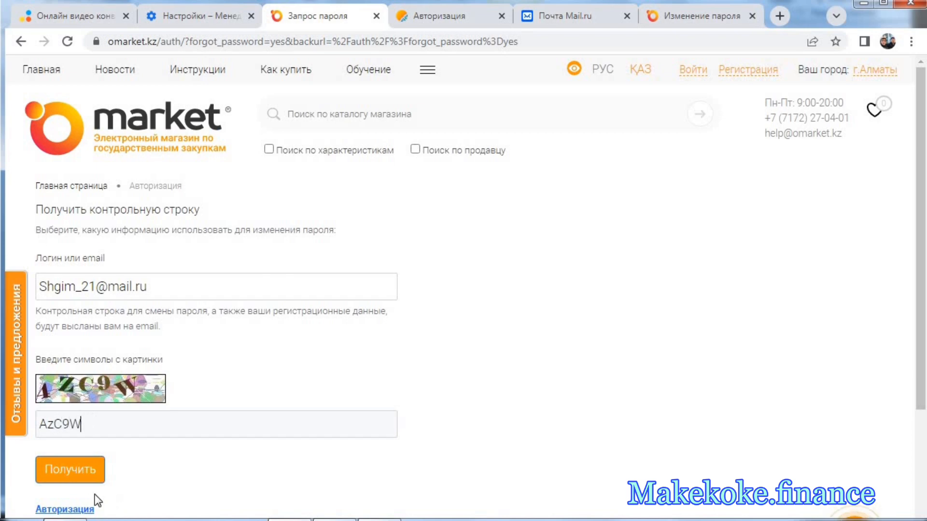
- Switch to Mail.ru and open the message "OMarket: Запрос на смену пароля" from the inbox to read its reset instructions
left_click(584, 18)
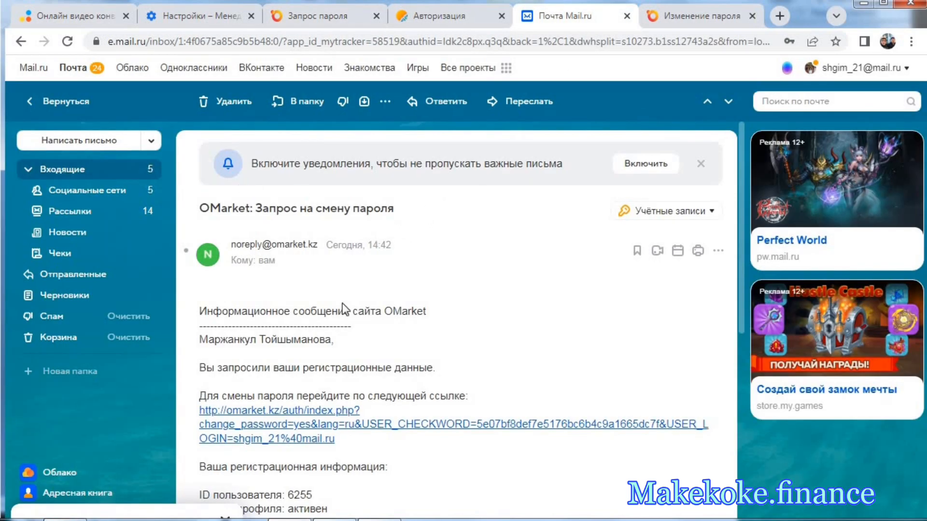
left_click(118, 175)
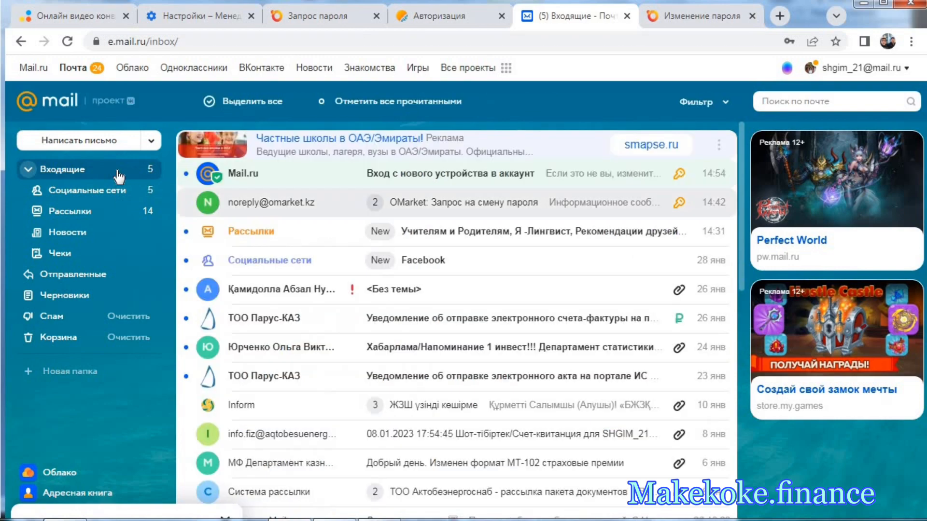
left_click(453, 208)
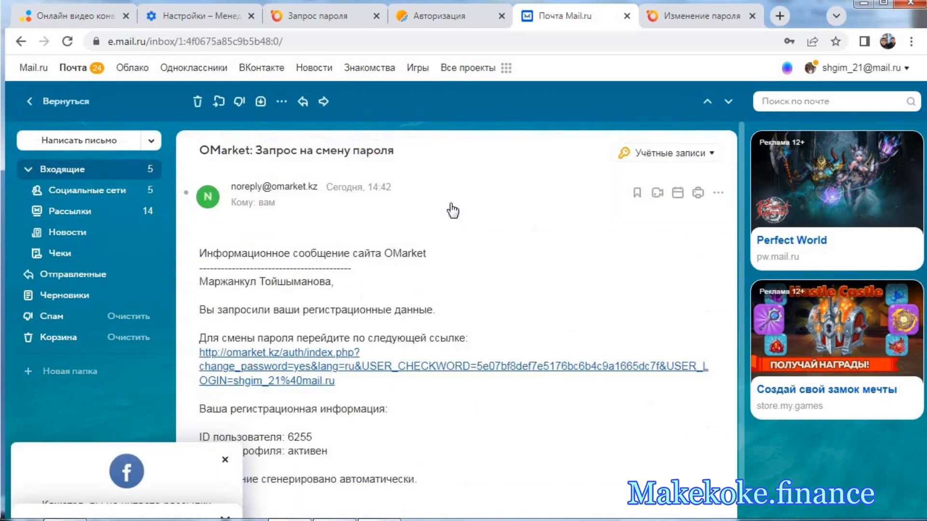
scroll(397, 309, "down", 3)
left_click(227, 459)
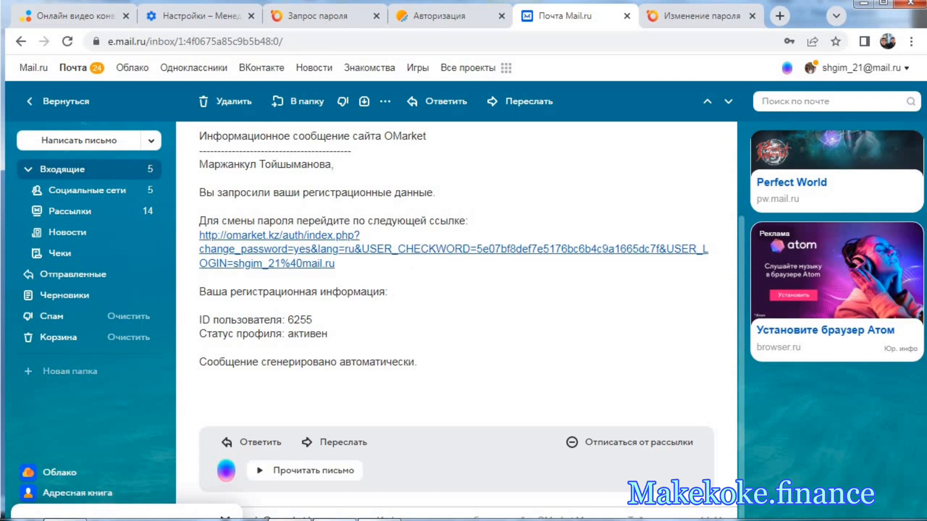
- Submit the filled-in Смена пароля form for the account and update the password saved in the browser
left_click(695, 21)
scroll(274, 225, "up", 3)
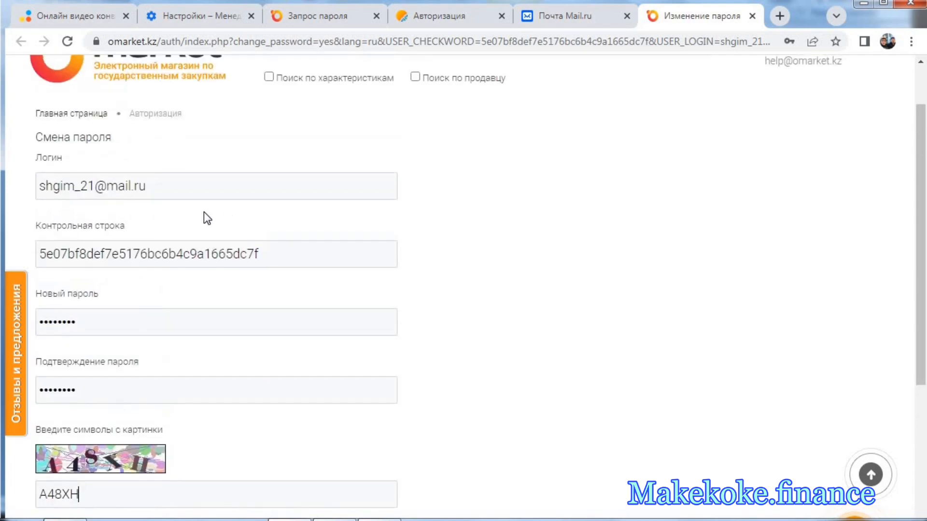
scroll(140, 208, "down", 3)
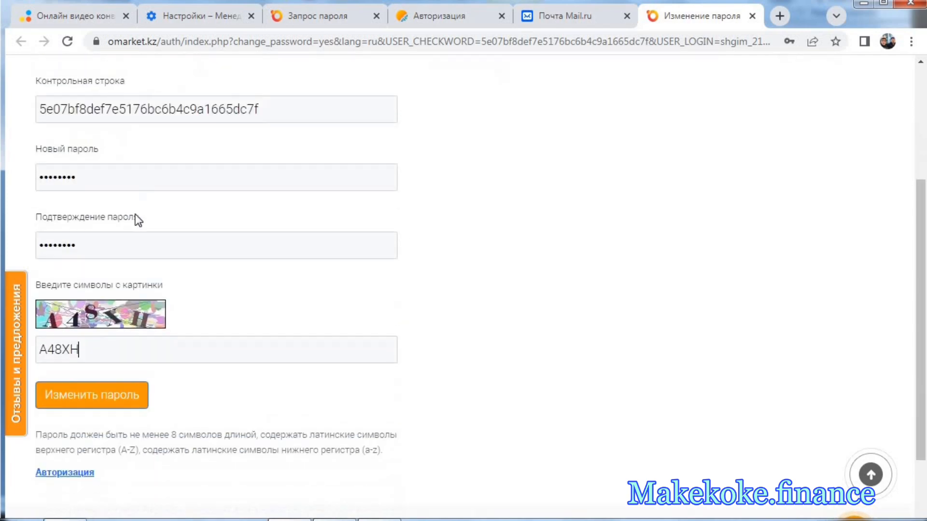
scroll(132, 346, "down", 3)
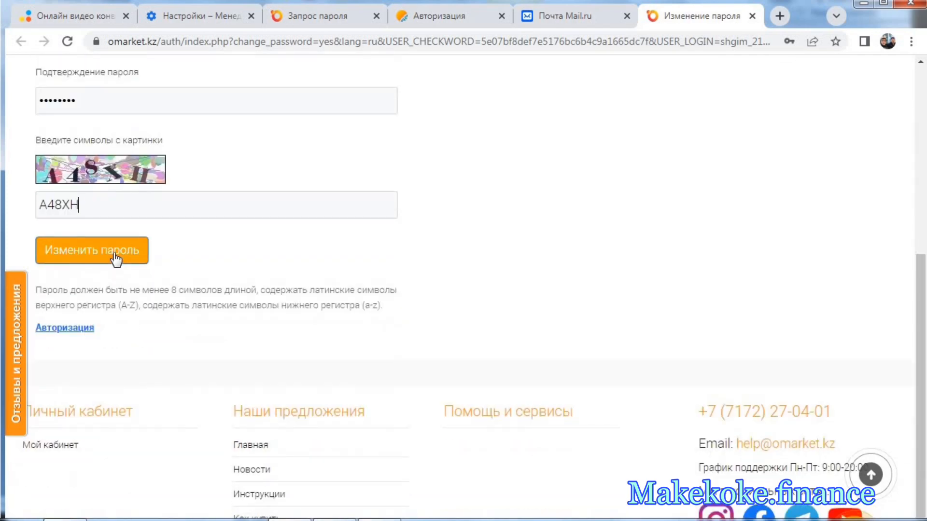
left_click(115, 256)
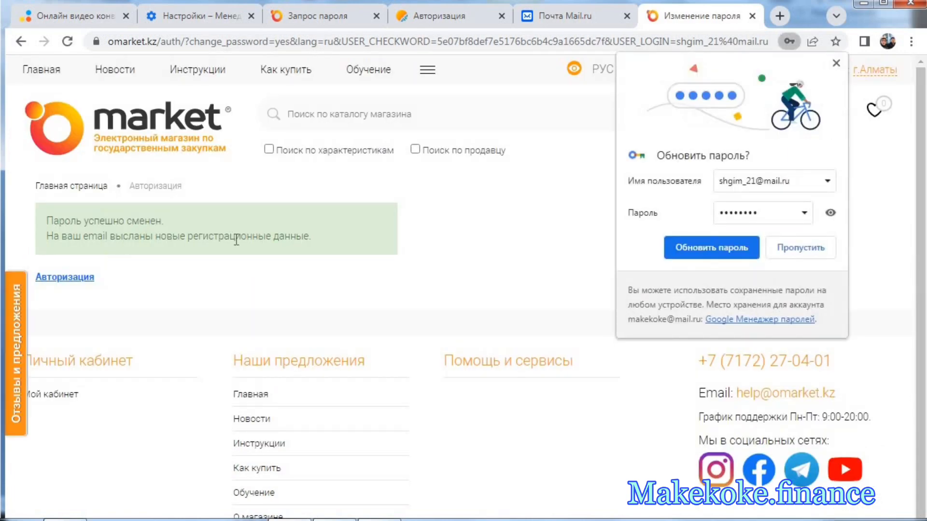
left_click(693, 247)
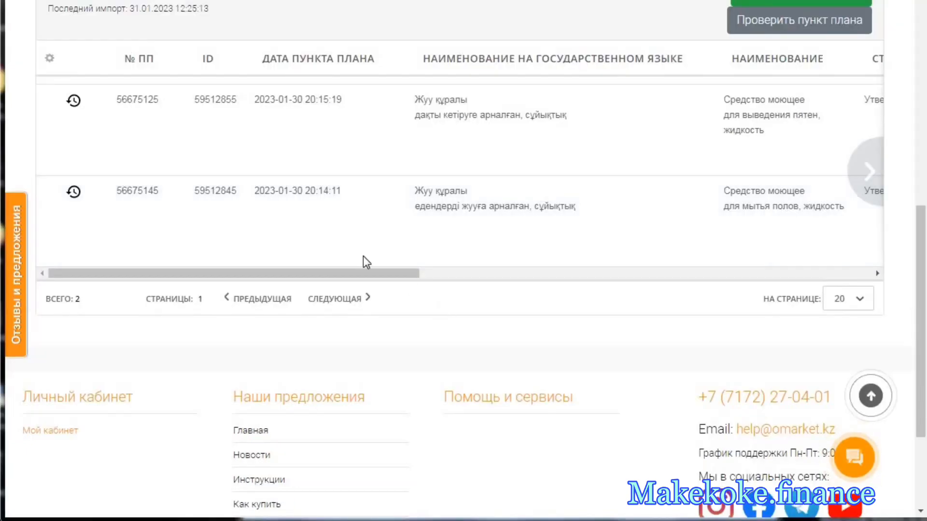
- Reload the Рабочий кабинет page to refresh the plan items awaiting placement
scroll(407, 289, "up", 5)
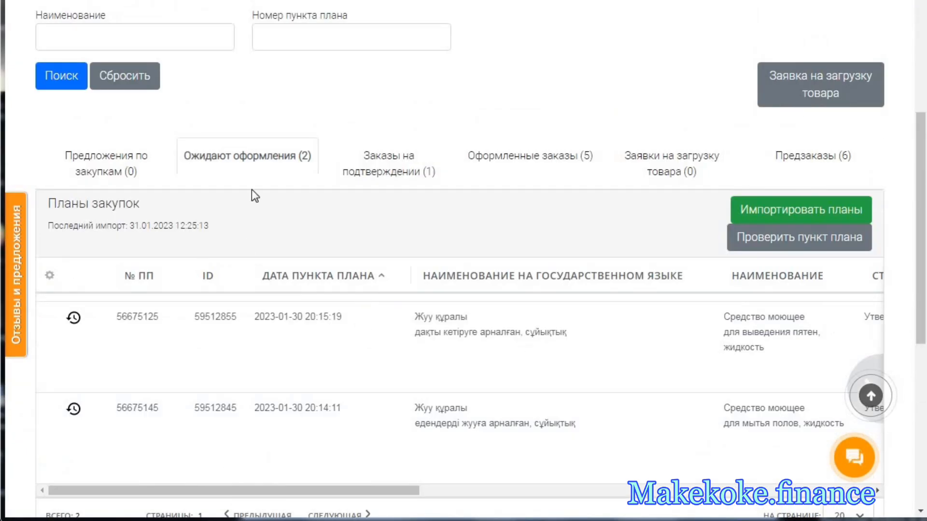
left_click(265, 164)
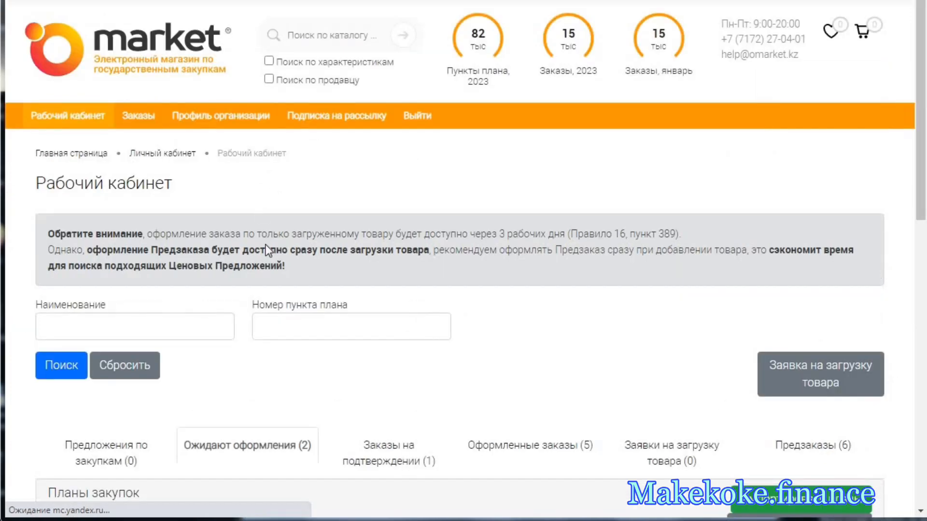
- Check the plan items awaiting placement against the product rows in the Word specification "149 спец 47шк", and return to the browser
scroll(313, 313, "down", 6)
scroll(302, 284, "down", 1)
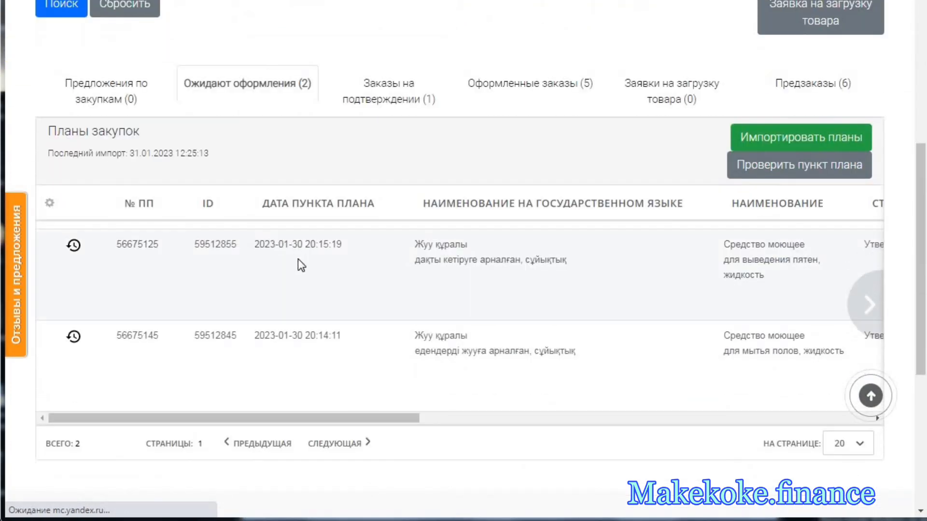
left_click(345, 519)
scroll(328, 420, "down", 2)
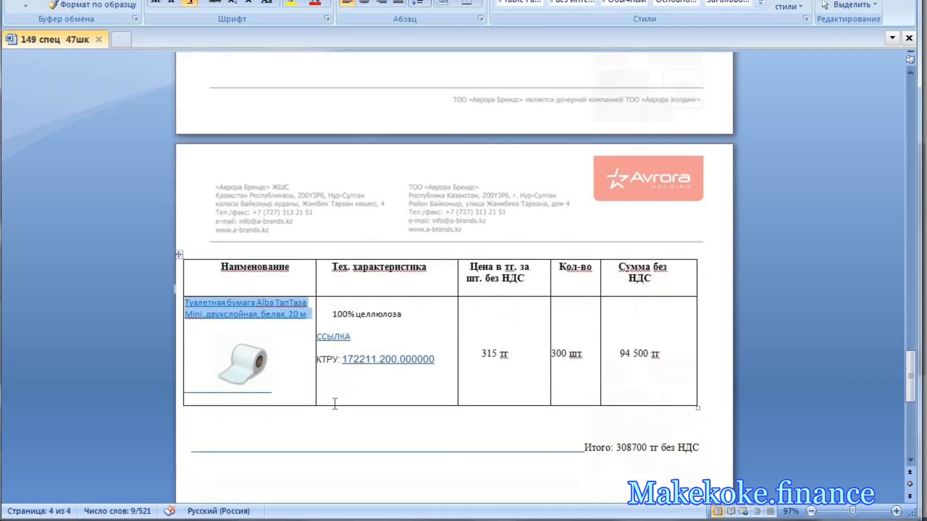
scroll(415, 338, "up", 12)
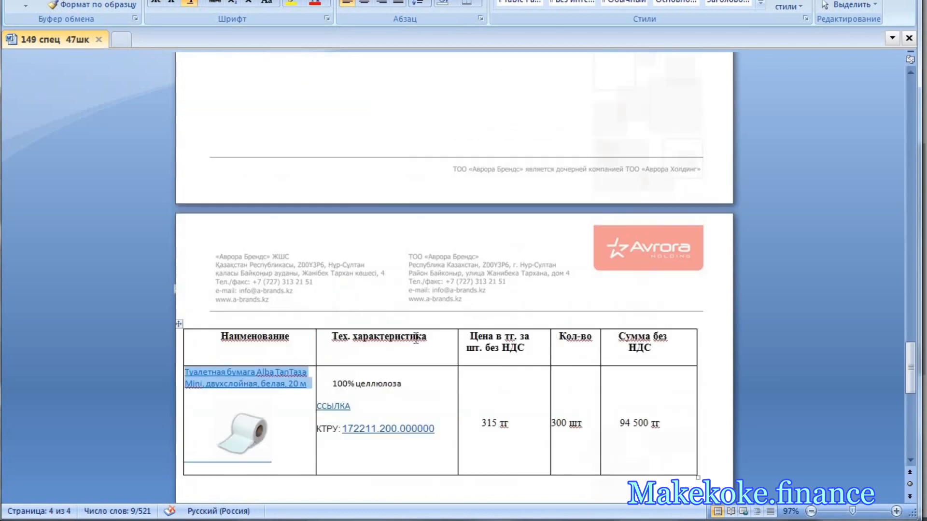
scroll(415, 338, "up", 2)
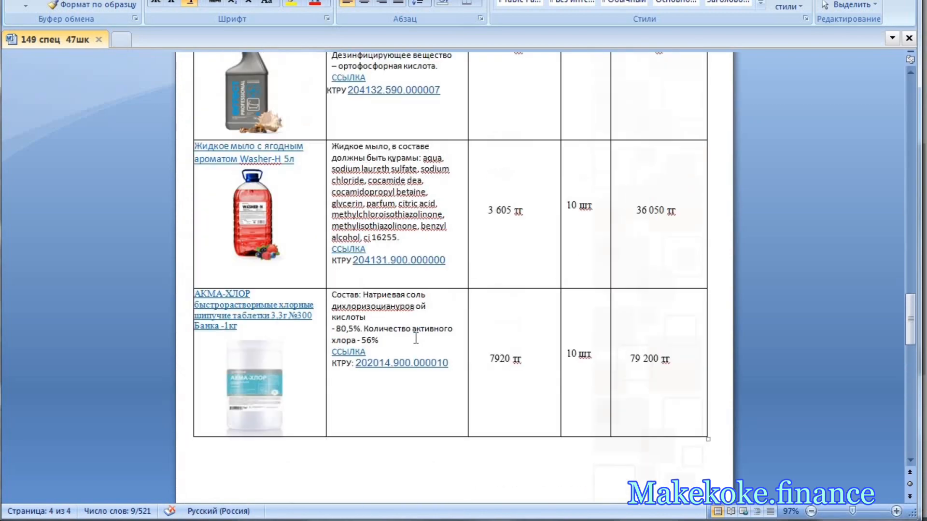
scroll(415, 338, "up", 1)
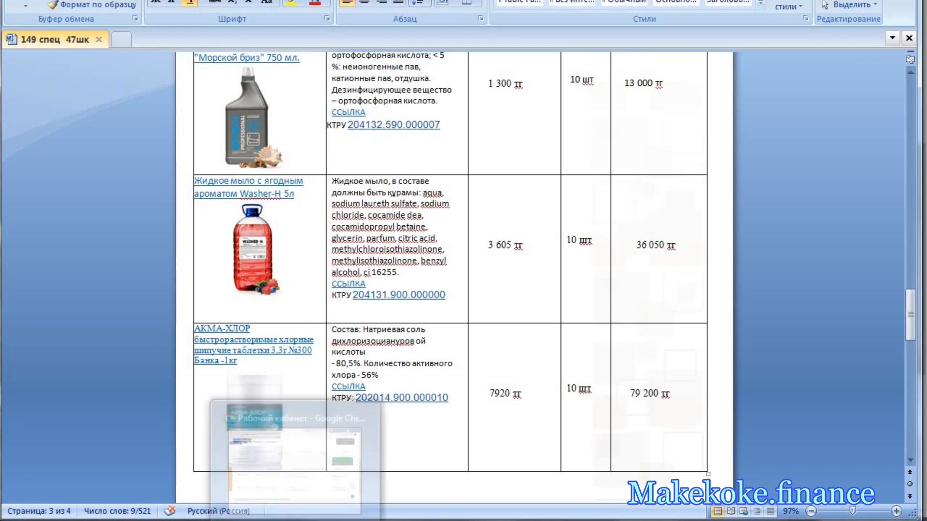
left_click(327, 477)
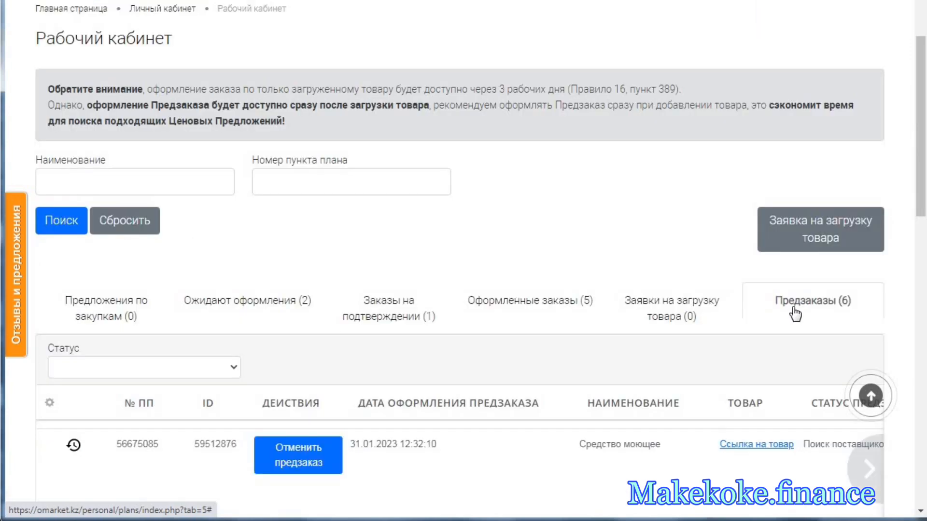
- In the Предзаказы list, cancel the Средство моющее preorder placed on 31.01.2023 at 12:32:10 and look over the remaining preorders
scroll(795, 313, "down", 3)
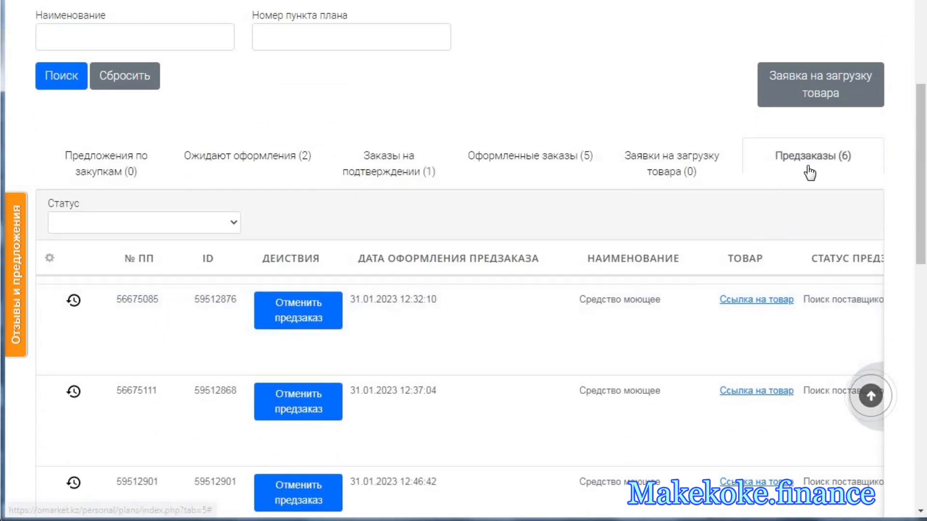
scroll(586, 364, "down", 3)
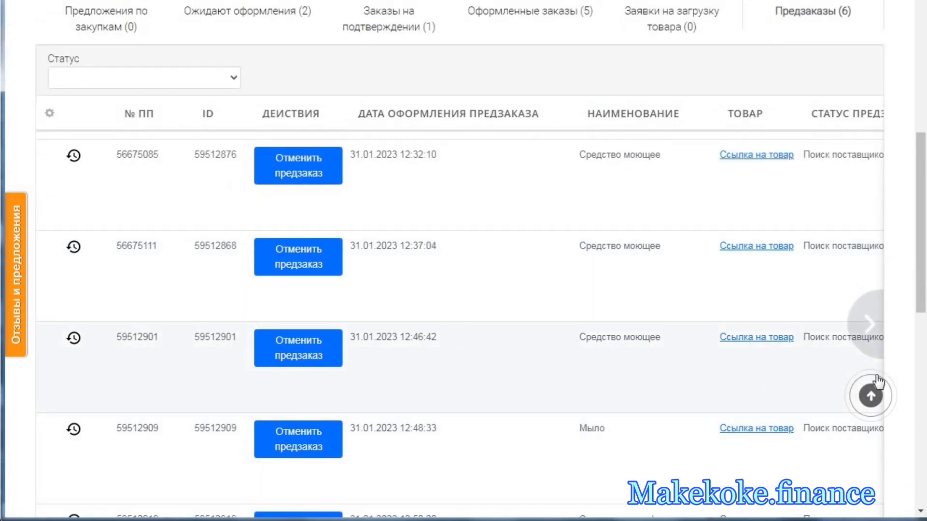
left_click(868, 323)
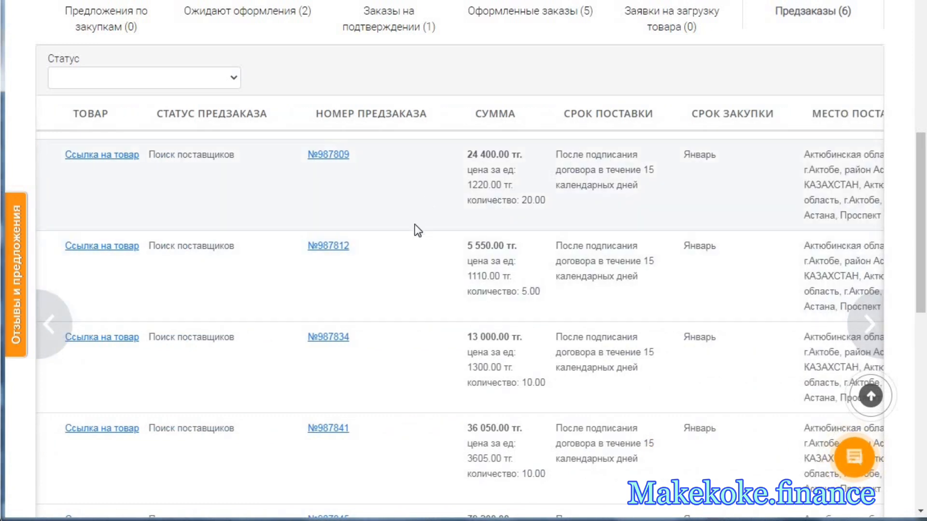
left_click(52, 313)
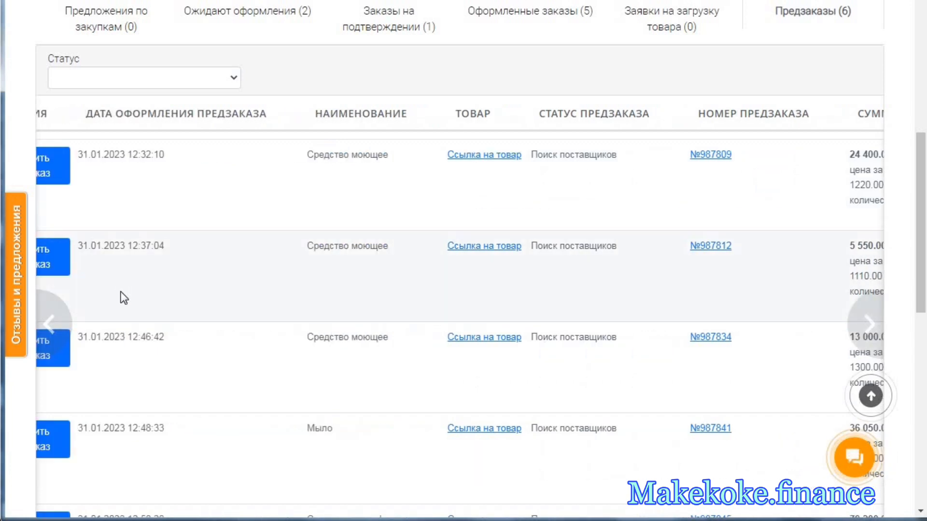
left_click(54, 304)
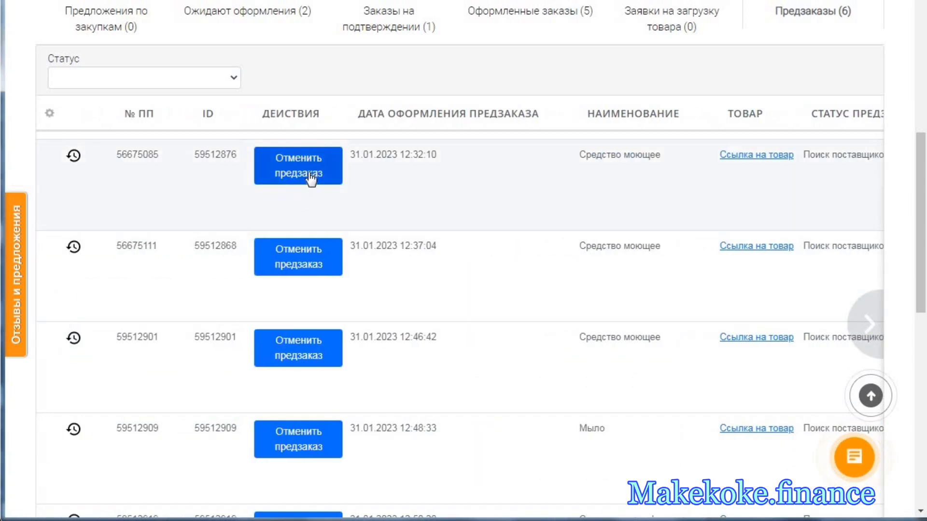
left_click(309, 174)
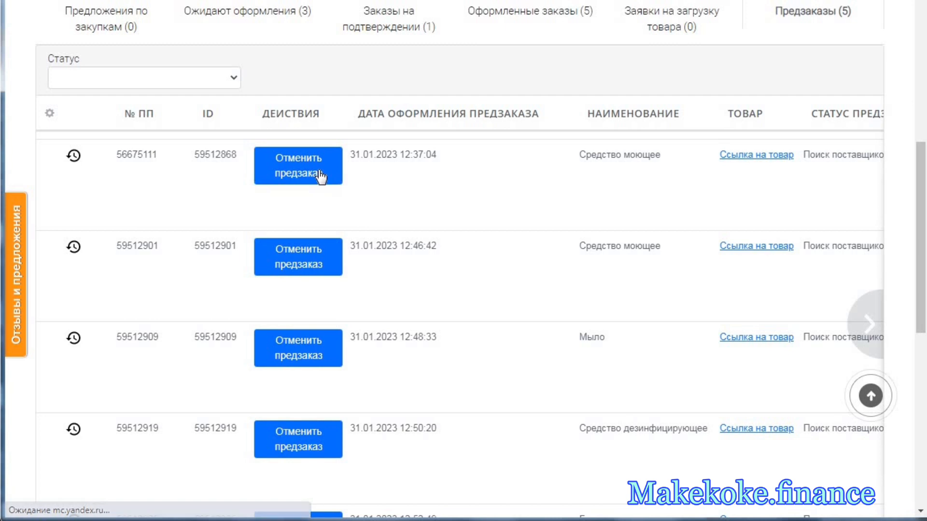
left_click(868, 322)
left_click(868, 322)
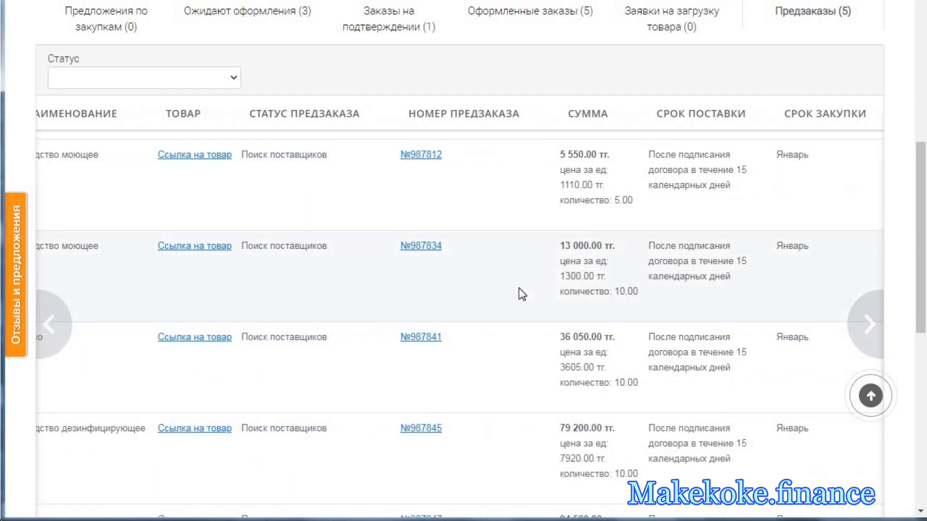
left_click(65, 321)
left_click(65, 321)
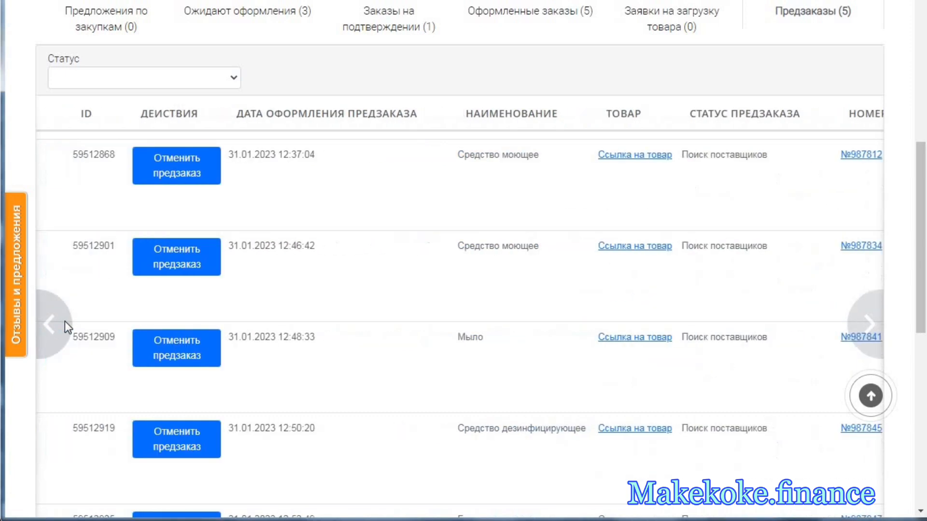
- Open the product search for the plan item "Средство моющее для туалетов, гель" from the items awaiting placement
scroll(313, 159, "up", 3)
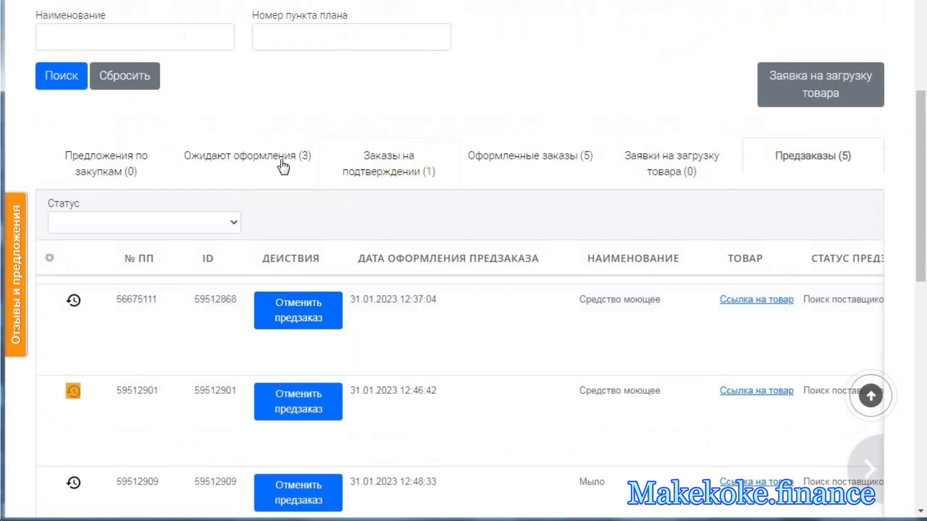
left_click(284, 166)
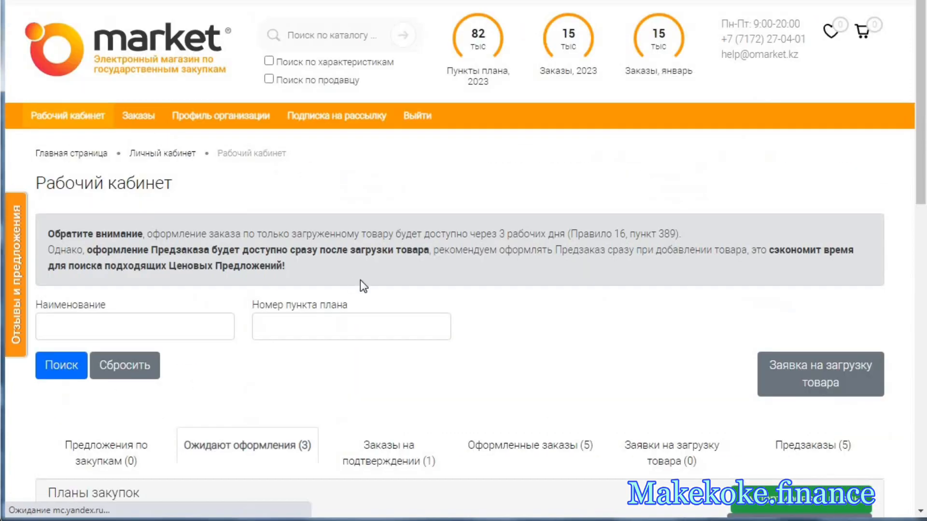
scroll(360, 281, "down", 7)
scroll(448, 398, "down", 2)
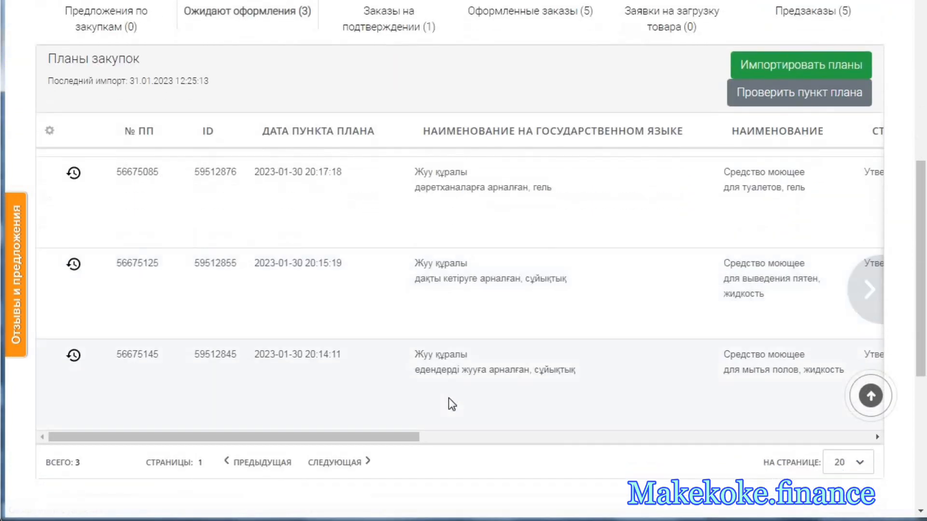
left_click_drag(393, 437, 638, 455)
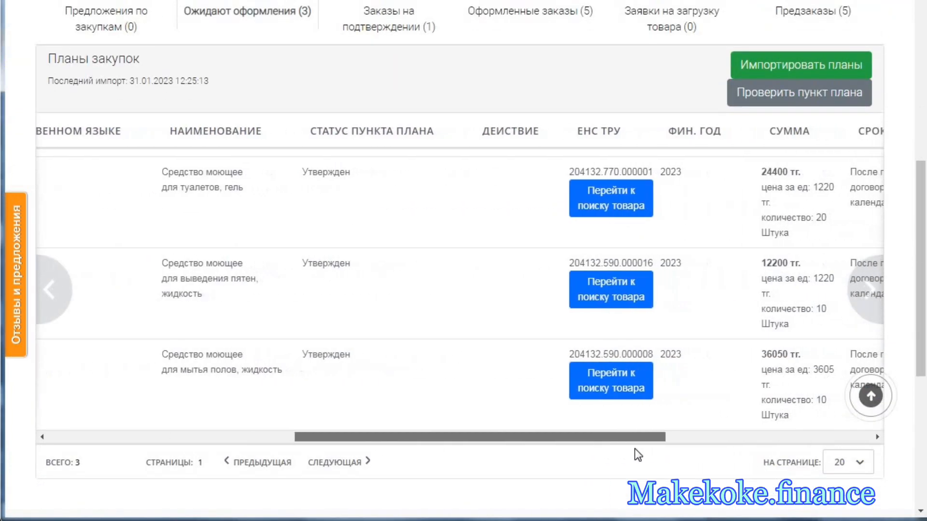
left_click(620, 205)
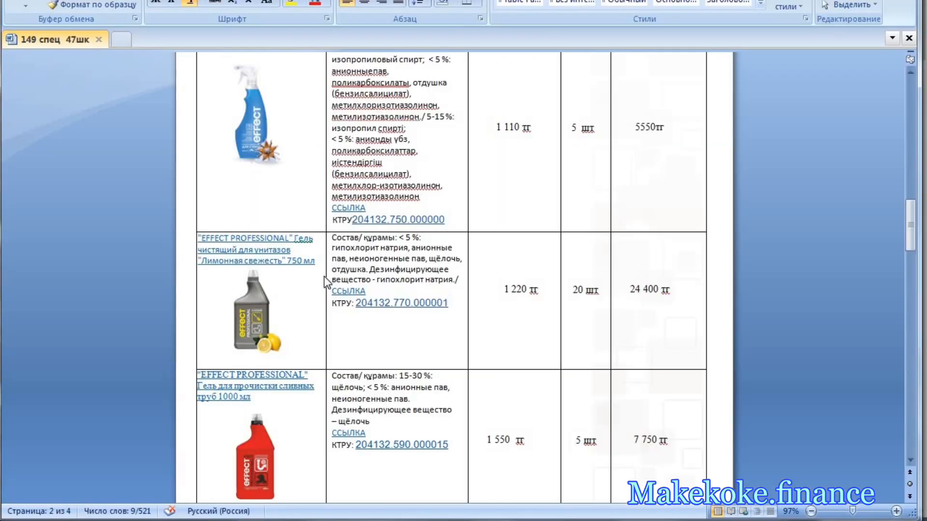
- Copy "EFFECT PROFESSIONAL" Гель чистящий для унитазов "Лимонная свежесть" 750 мл from the Word specification and search the ОМаркет catalogue for it
left_click_drag(321, 263, 198, 238)
right_click(216, 240)
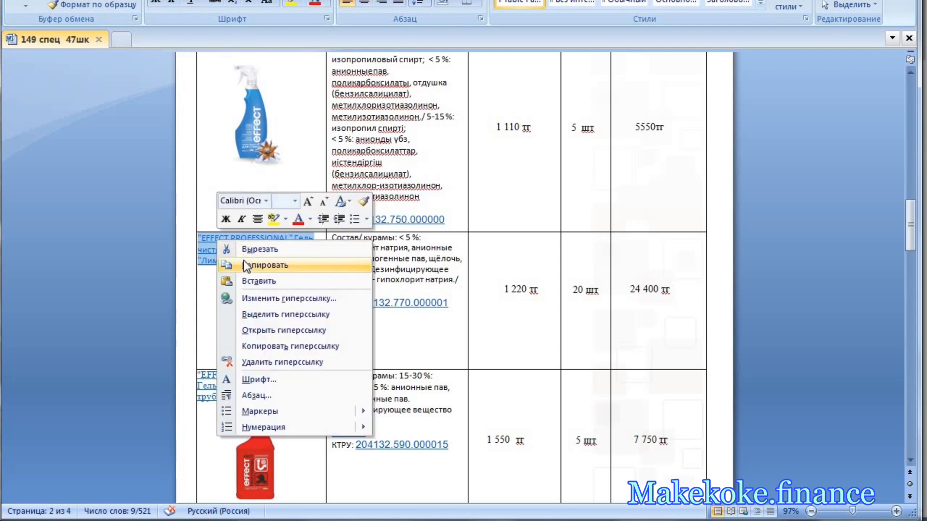
left_click(242, 265)
key("alt+Tab")
left_click(290, 35)
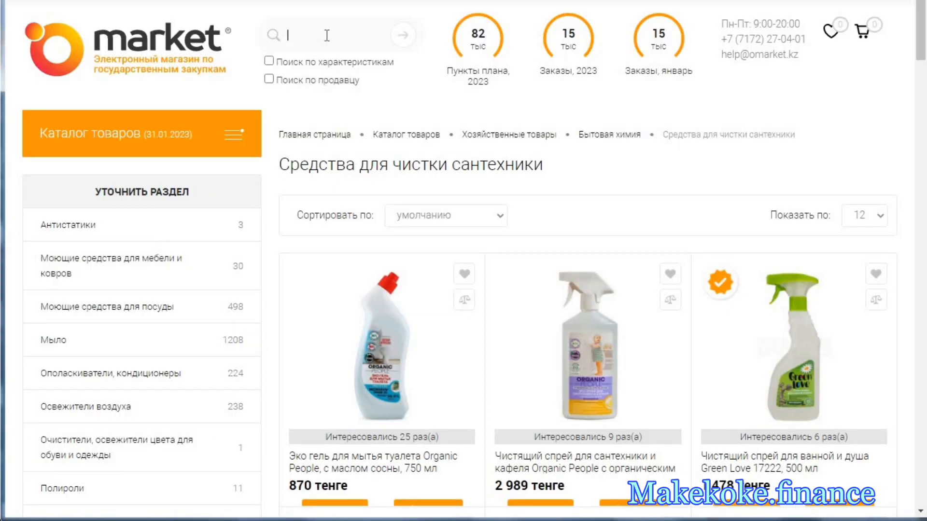
right_click(324, 37)
left_click(362, 124)
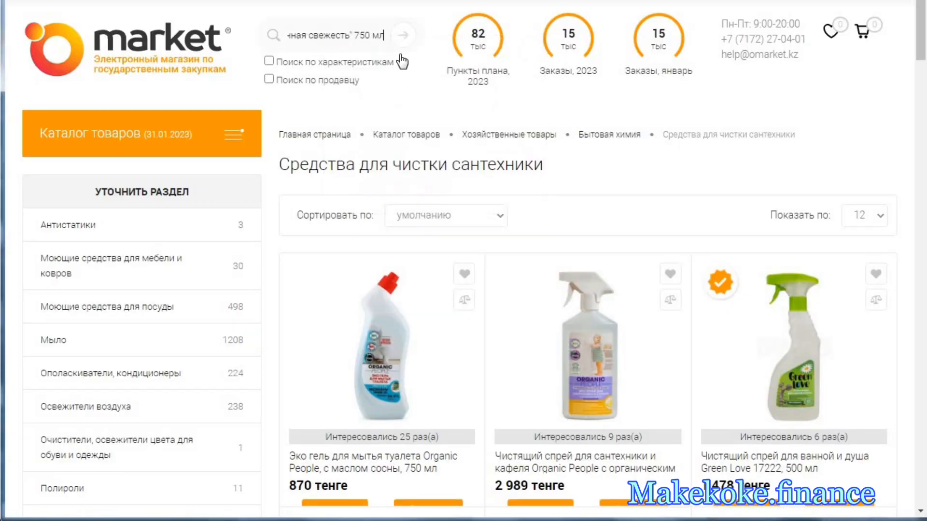
left_click(405, 38)
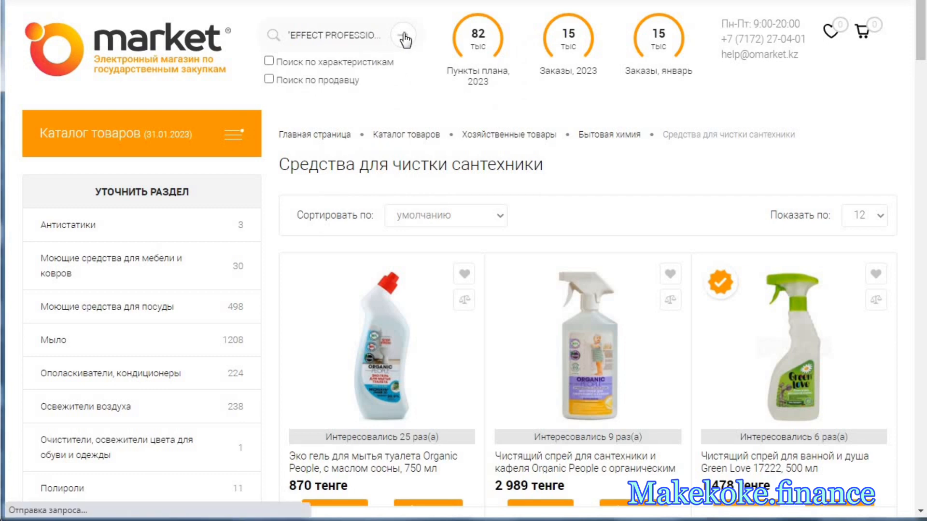
- Compare the found lemon toilet gel with its specification row and start an order for Effect Professional "Лимонная свежесть", 750 мл
key("alt+Tab")
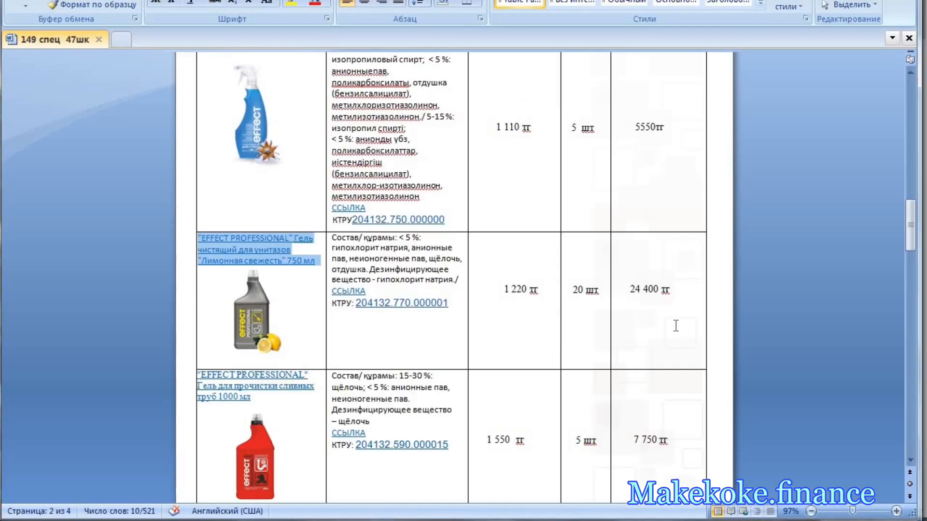
key("alt+Tab")
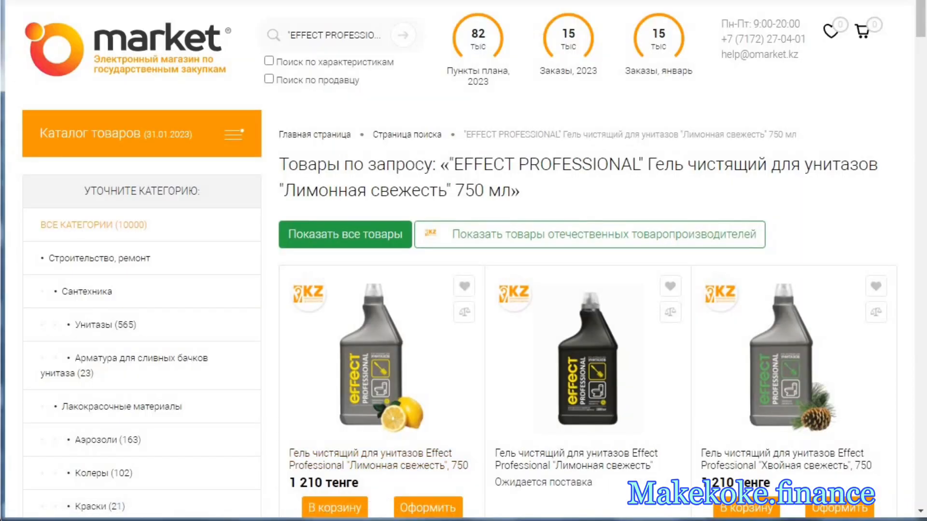
key("alt+Tab")
key("alt+Tab")
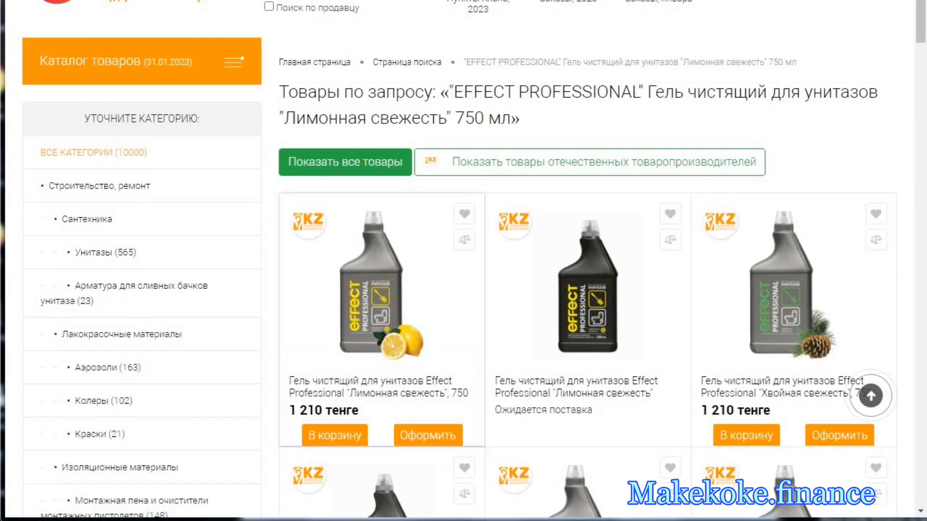
key("alt+Tab")
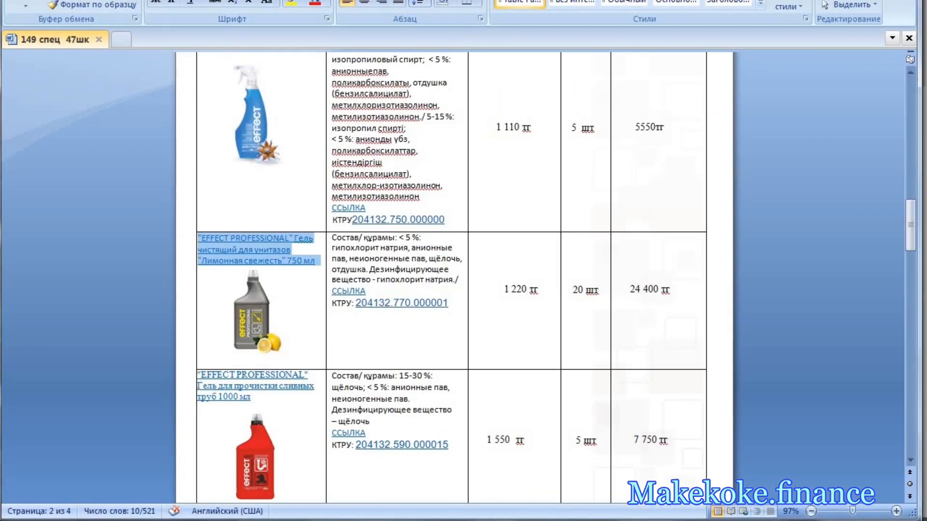
key("alt+Tab")
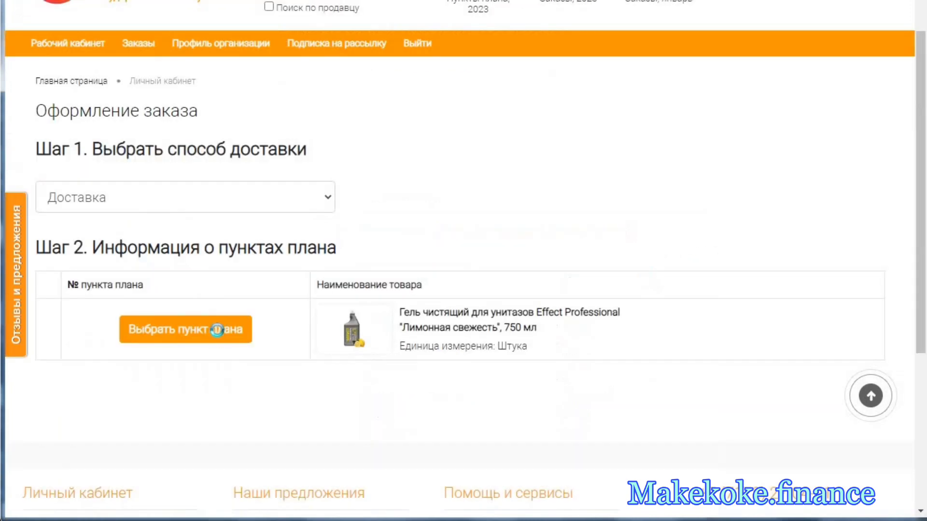
- Assign the plan item "Средство моющее для туалетов, гель" (20 units at 1220 тг) to the order
left_click(248, 324)
scroll(386, 296, "down", 3)
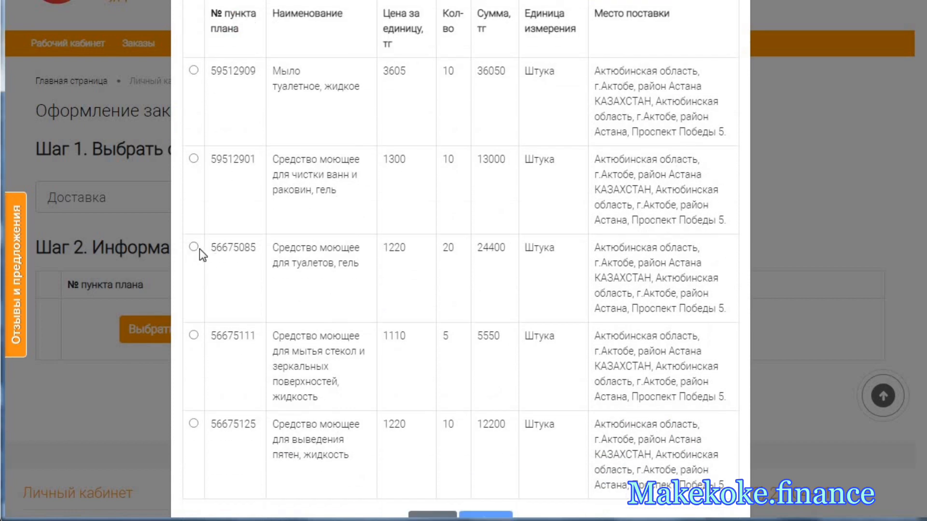
left_click(232, 250)
scroll(331, 295, "down", 1)
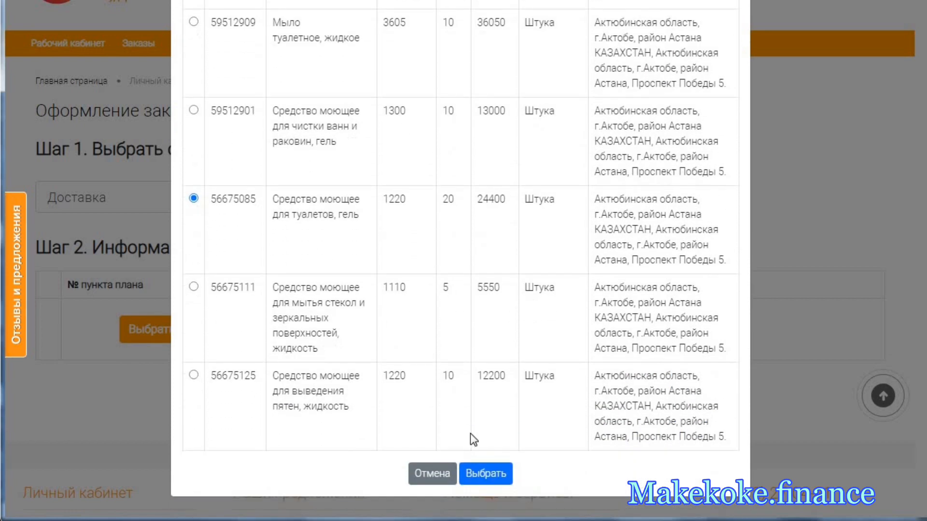
left_click(483, 474)
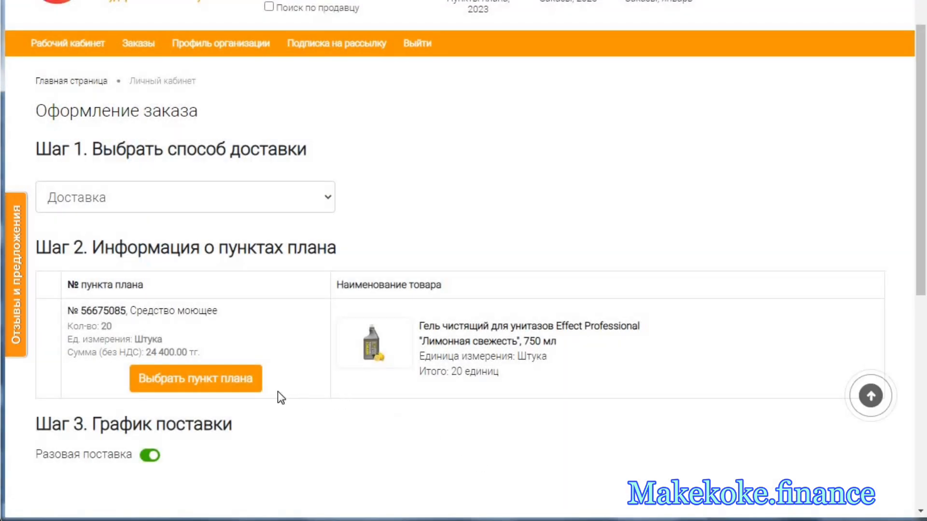
- Place the preorder for the lemon toilet gel, close its notification and check the Предзаказы list
scroll(278, 393, "down", 6)
left_click(213, 258)
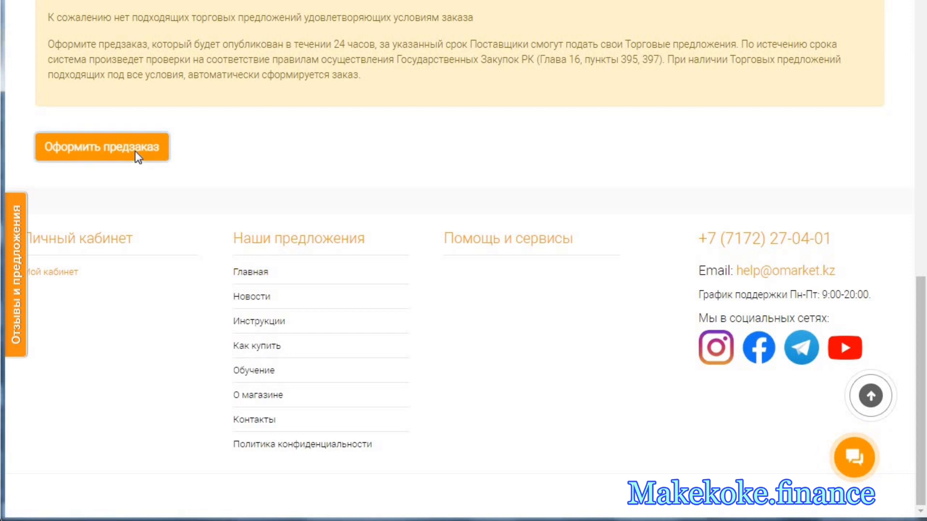
left_click(136, 152)
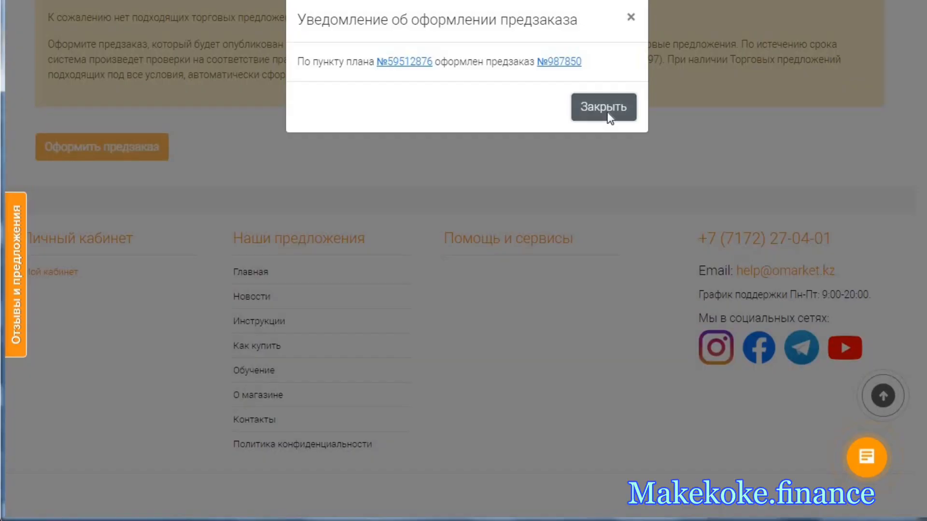
left_click(609, 113)
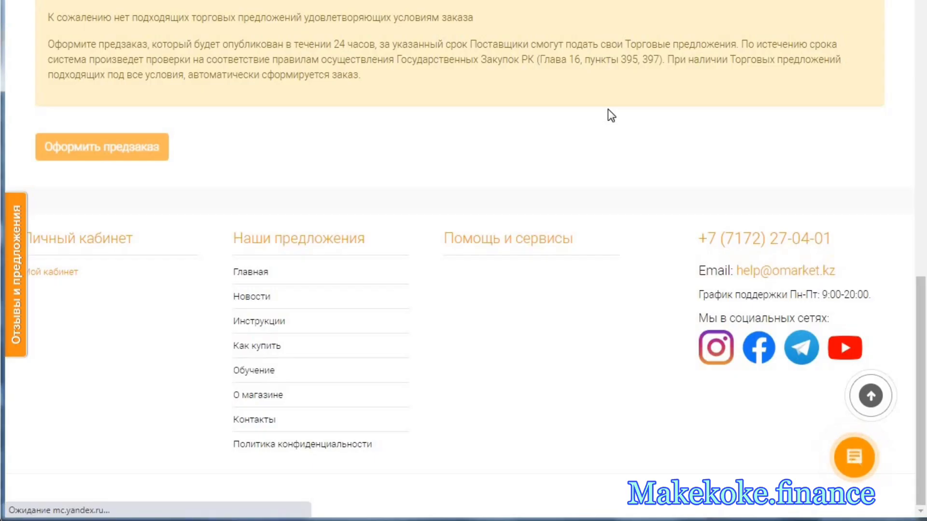
scroll(517, 256, "down", 5)
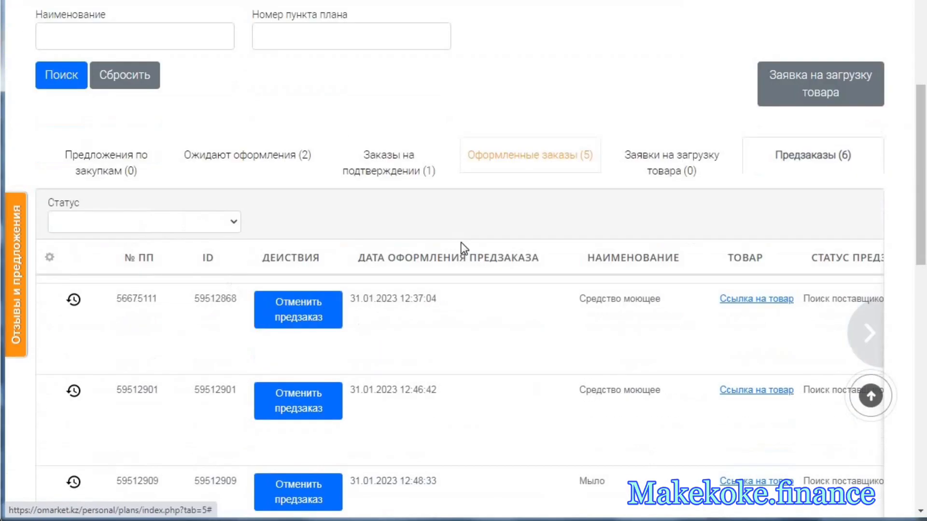
- Start the product search for the pending stain-remover plan item and copy "EFFECT PROFESSIONAL" Гель санитарный универсальный "COMPLEX ACTION" from the Word specification
scroll(462, 242, "down", 2)
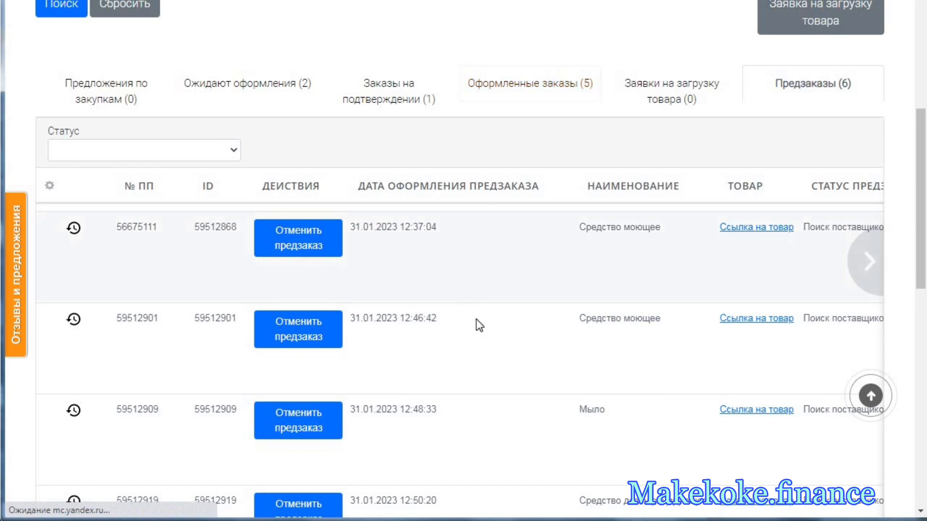
left_click(260, 80)
scroll(386, 338, "down", 5)
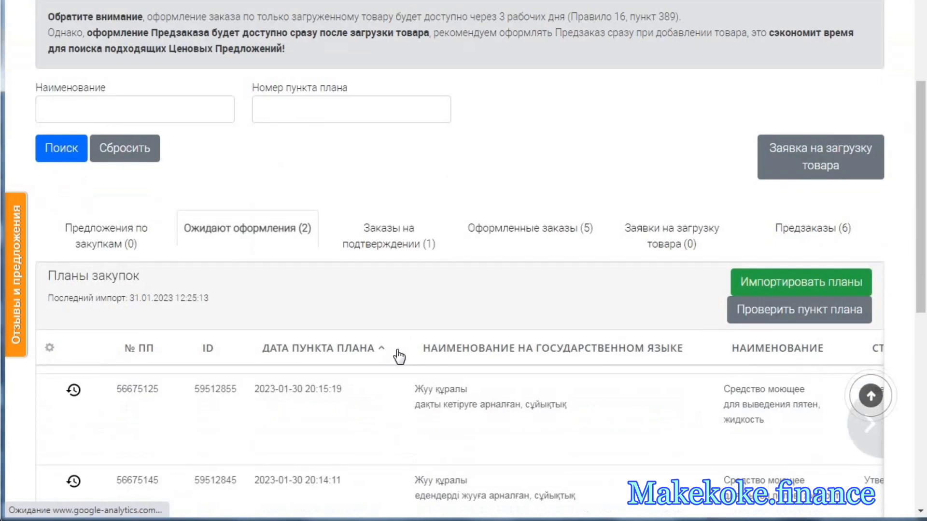
scroll(398, 357, "down", 3)
left_click_drag(353, 424, 689, 423)
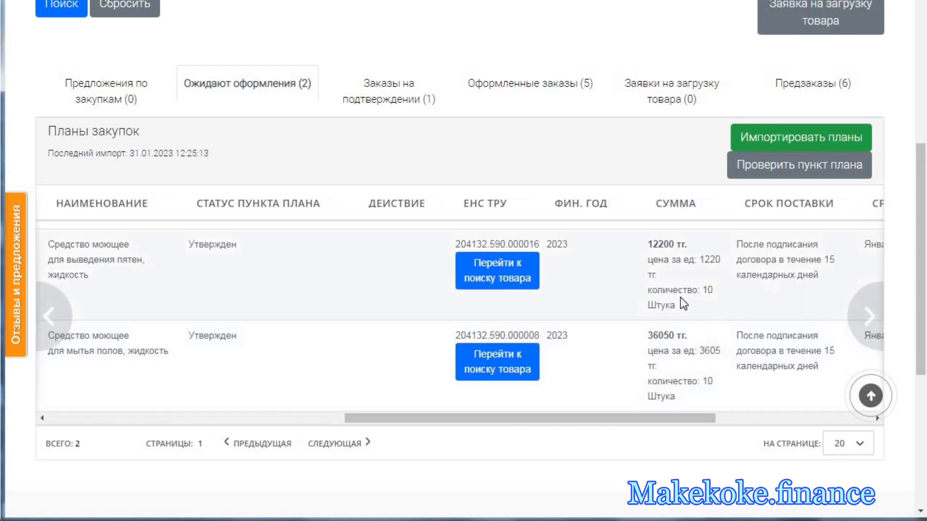
left_click(514, 285)
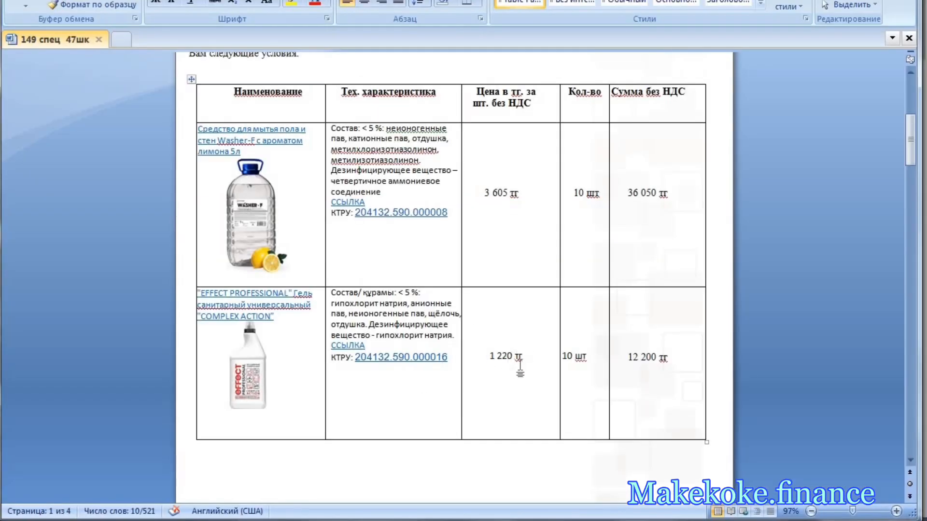
left_click_drag(282, 321, 198, 291)
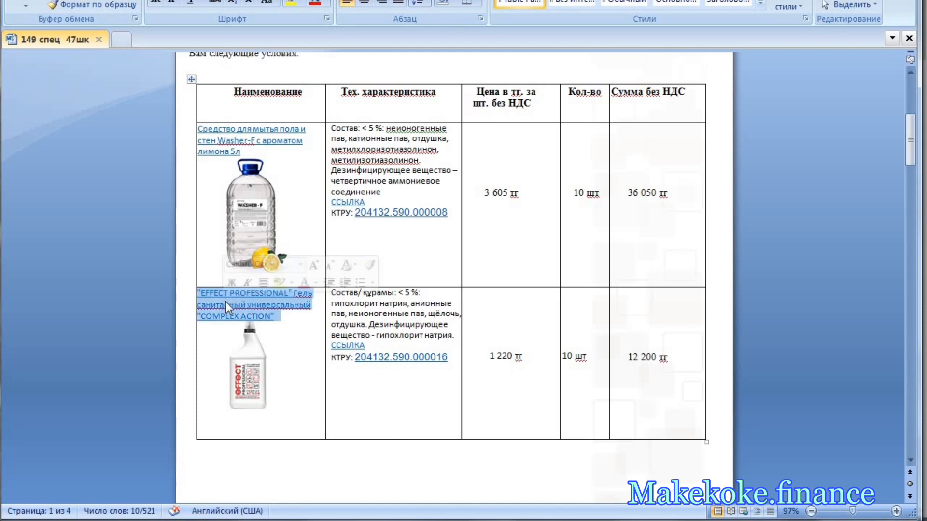
right_click(224, 302)
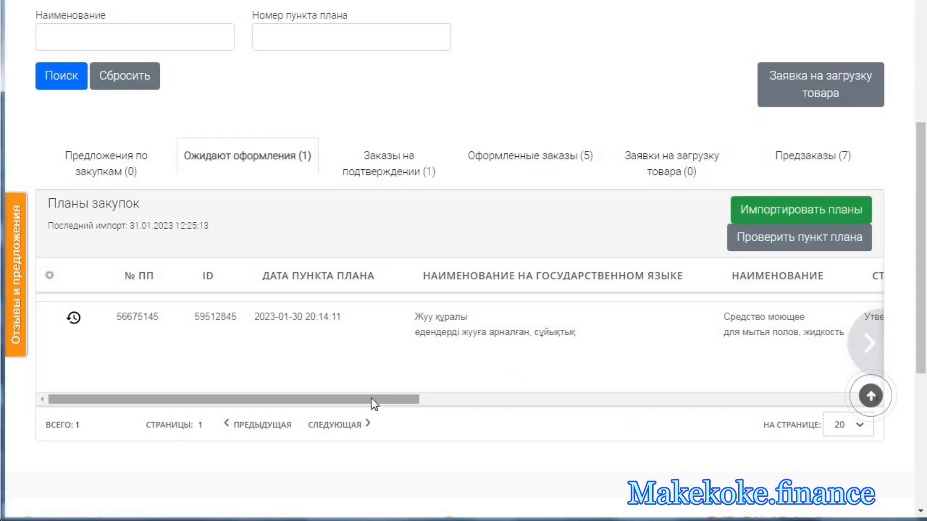
- Check the remaining item in Ожидают оформления, and review the sums, unit prices and quantities in the Предзаказы list
scroll(477, 408, "right", 5)
scroll(693, 413, "right", 5)
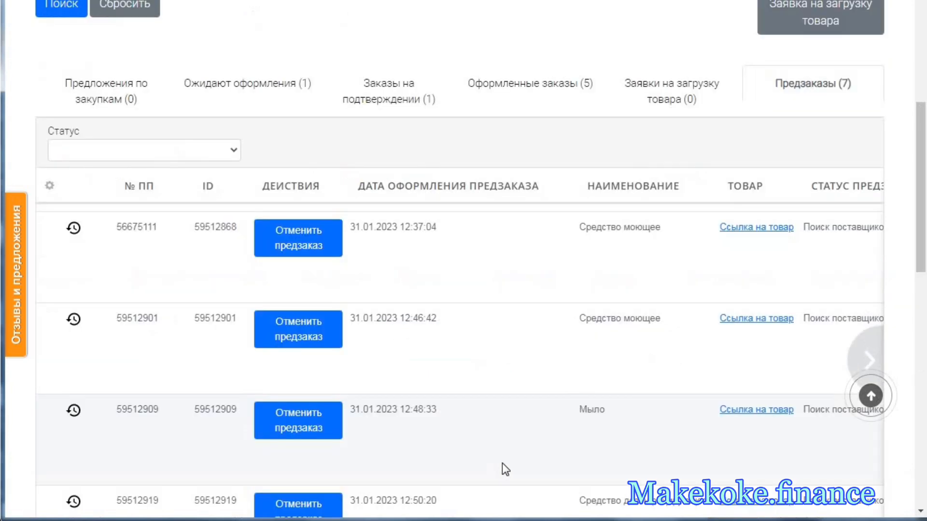
scroll(517, 439, "down", 3)
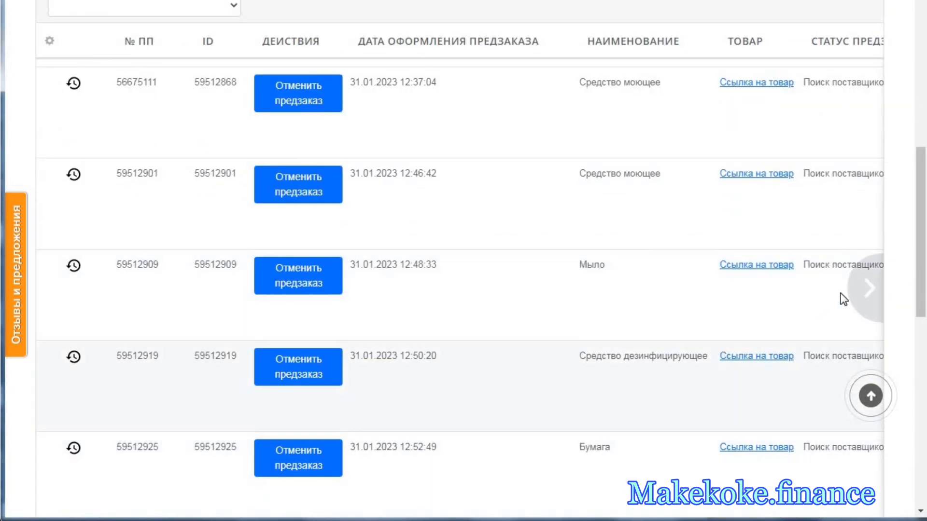
left_click(864, 293)
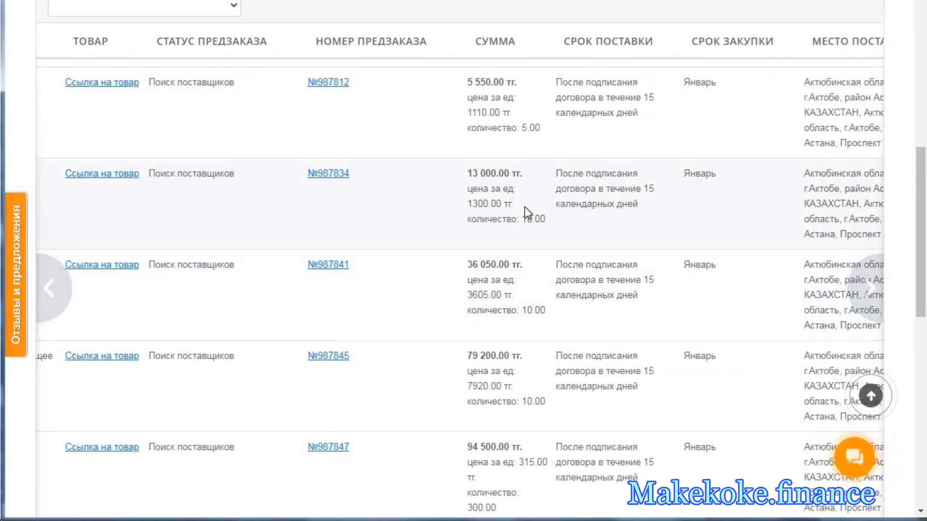
scroll(529, 221, "down", 5)
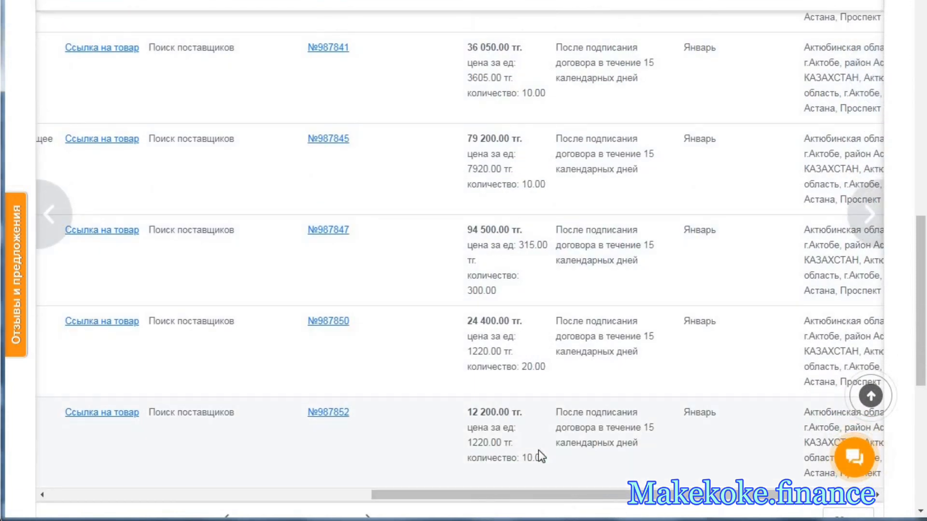
scroll(528, 303, "up", 2)
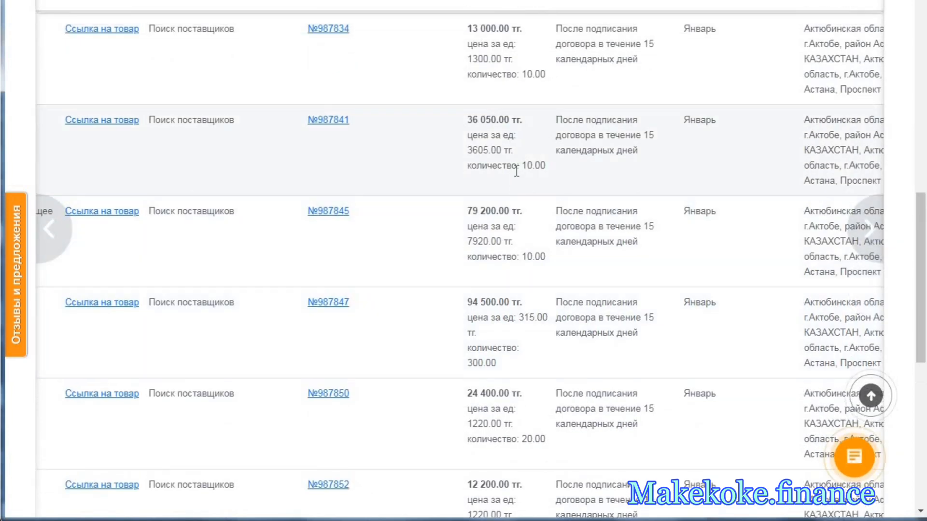
- Open the product page linked to the 36 050 тг soap preorder and examine its description
right_click(116, 128)
left_click(130, 130)
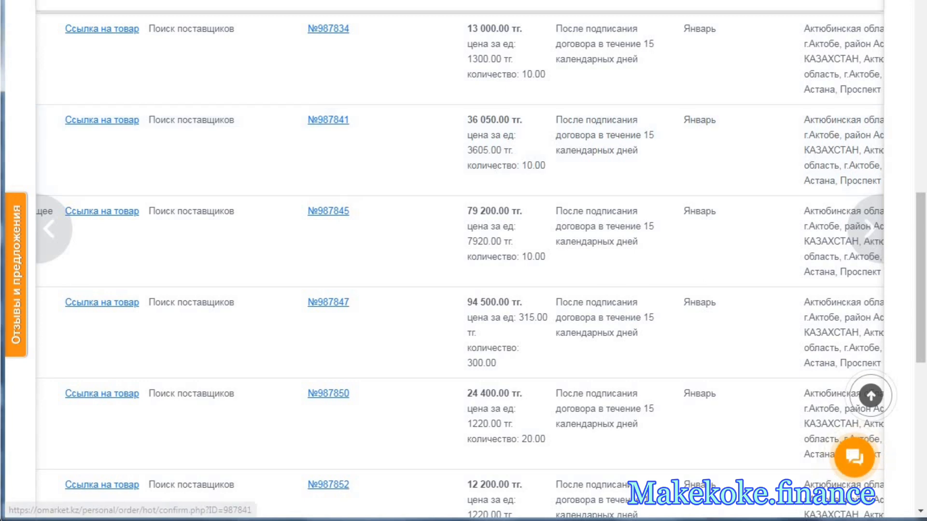
left_click(295, 1)
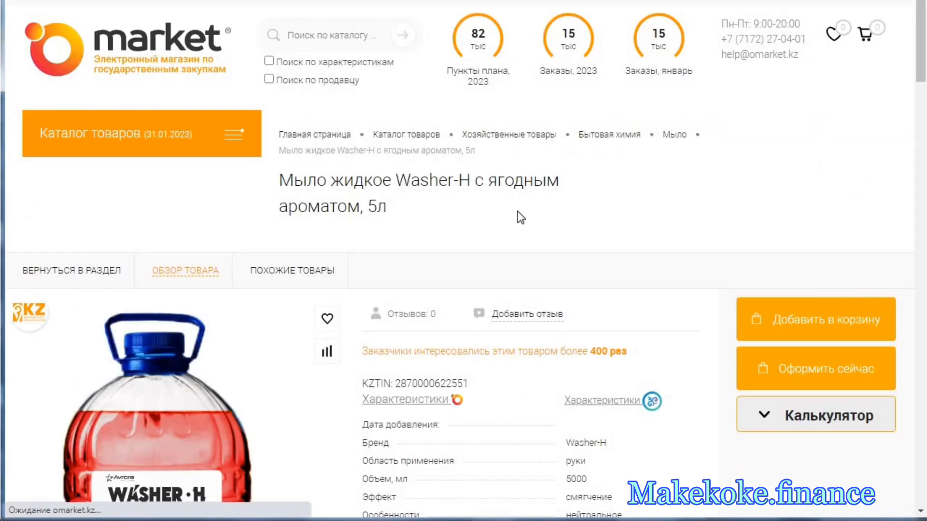
scroll(520, 218, "down", 2)
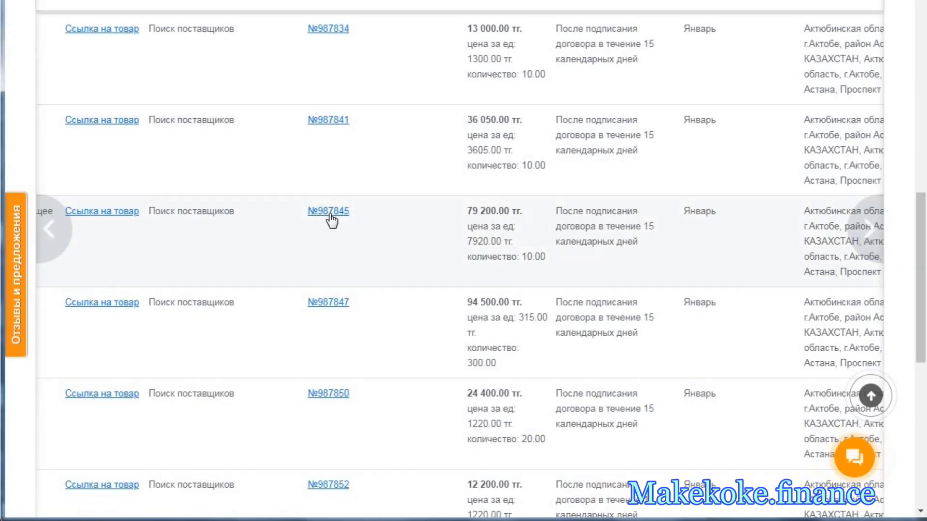
- Open the details of the 36 050 тг soap preorder and compare them with the Жидкое мыло Washer-H row in the Word specification
right_click(329, 119)
left_click(346, 130)
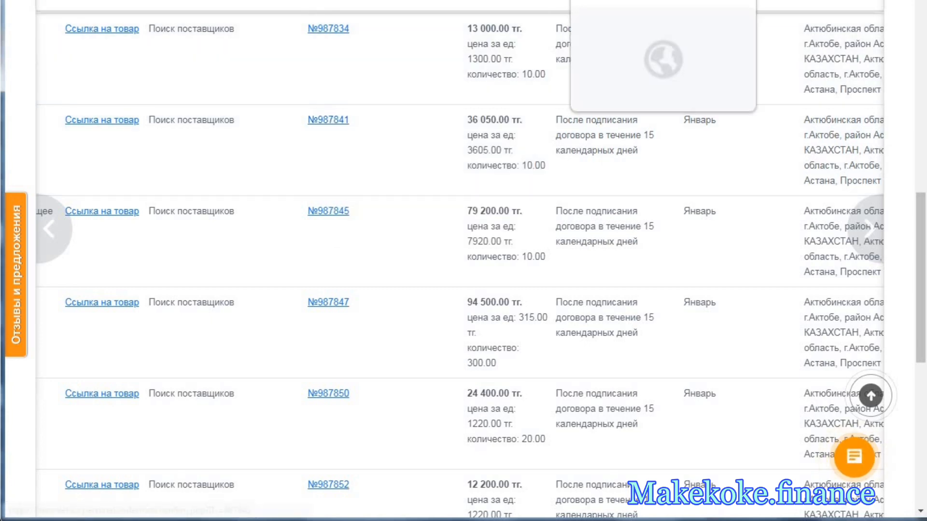
left_click(604, 1)
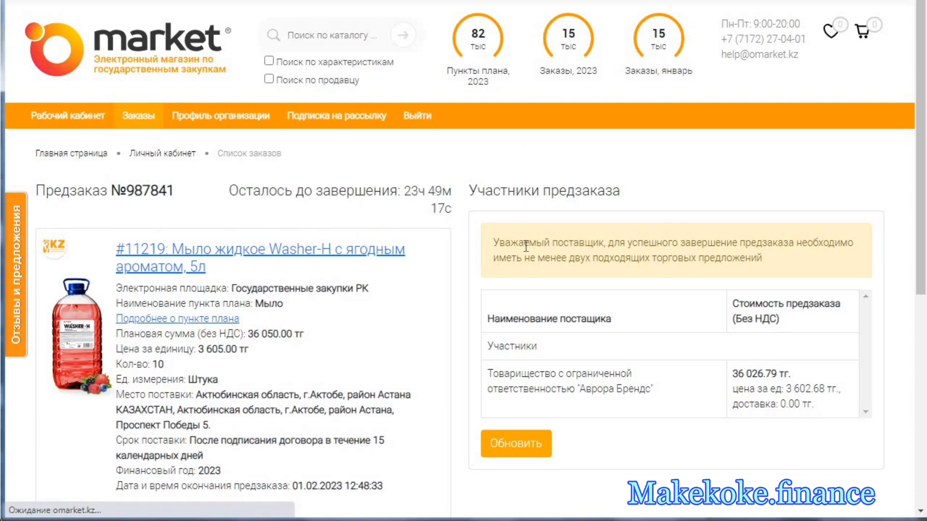
key("alt+Tab")
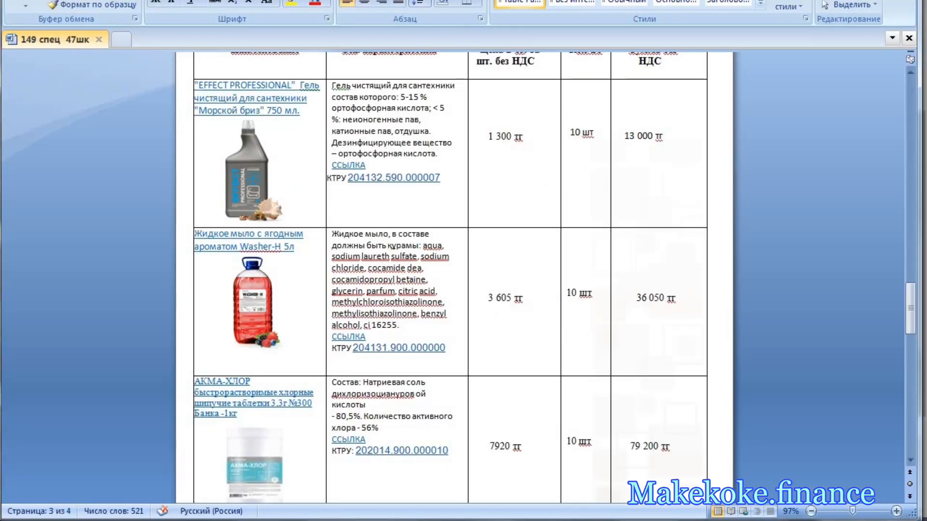
key("alt+Tab")
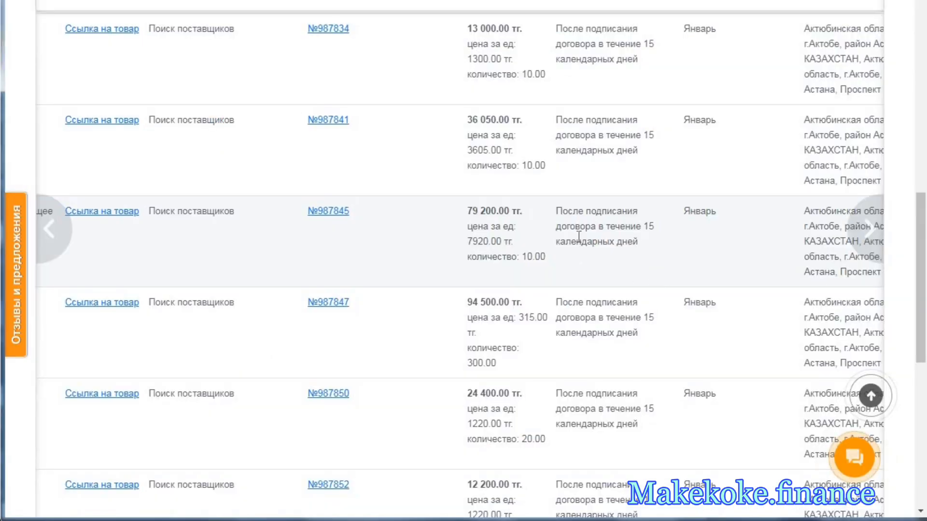
- Return from the Предзаказы list to Ожидают оформления and start the product search for "Средство моющее для мытья полов, жидкость"
scroll(570, 169, "up", 3)
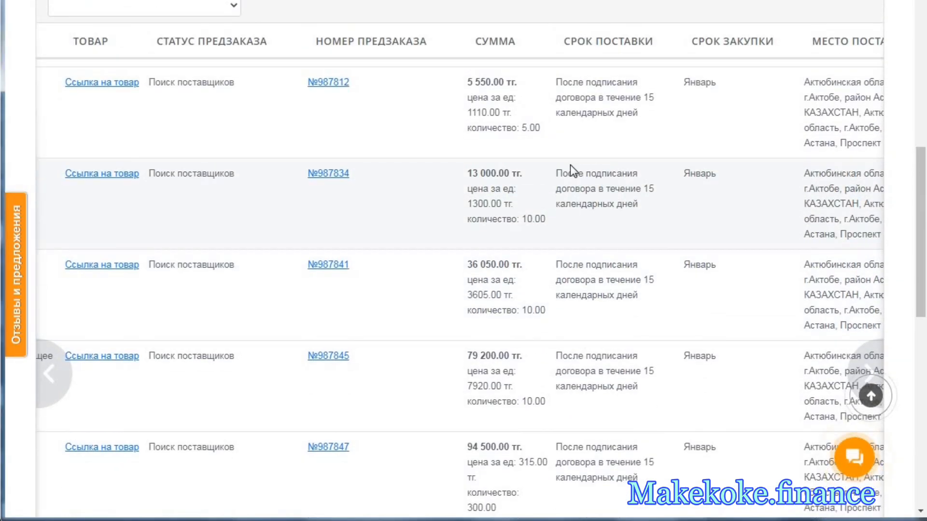
scroll(570, 168, "down", 6)
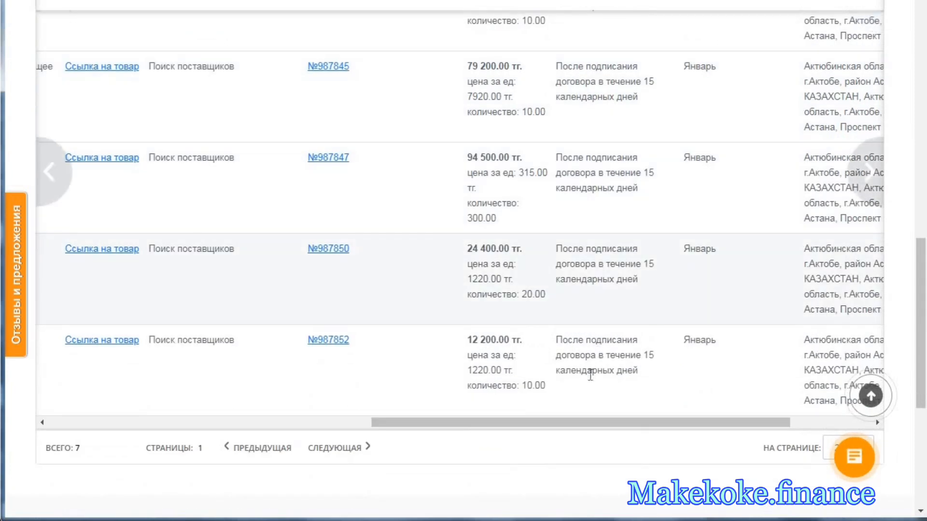
left_click_drag(569, 423, 149, 430)
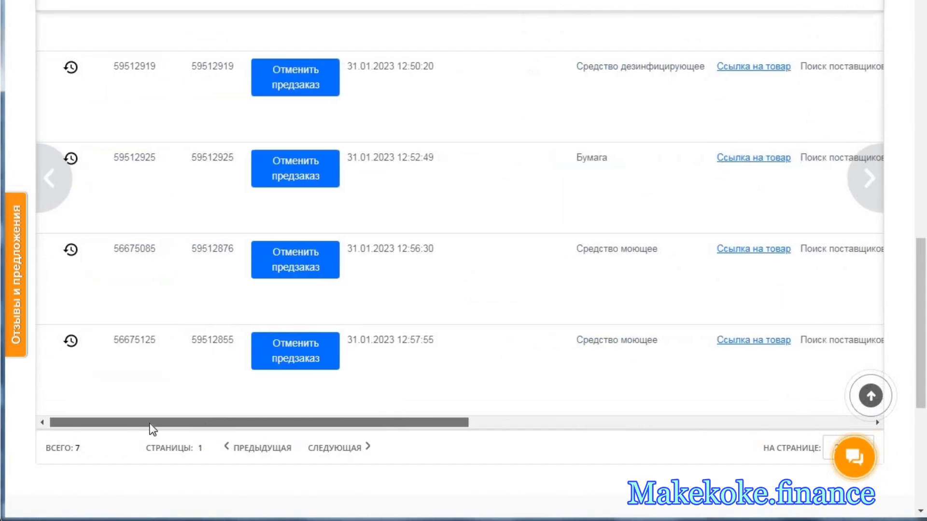
scroll(289, 216, "up", 12)
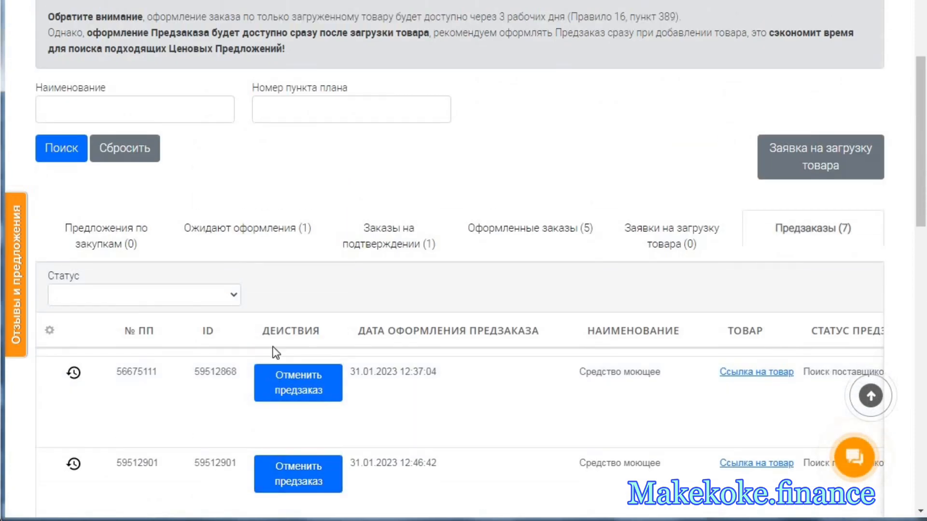
left_click(280, 235)
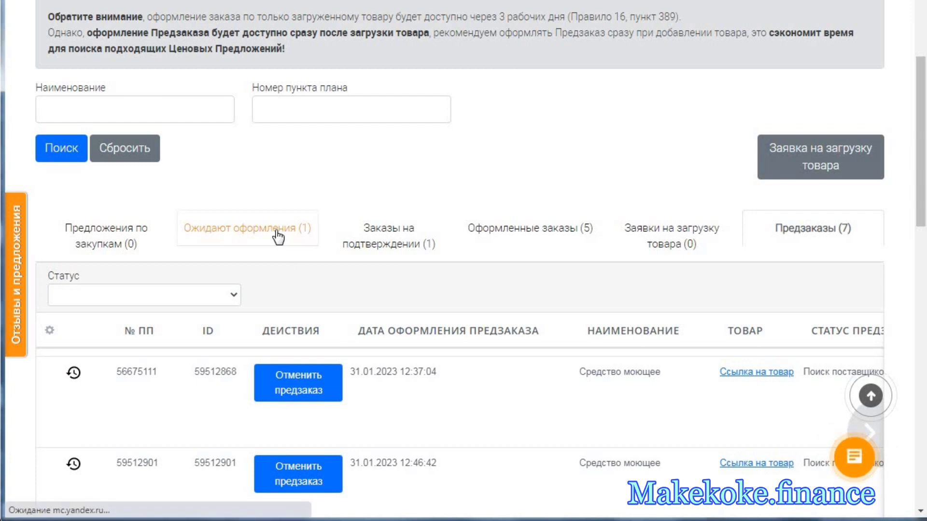
scroll(538, 332, "down", 3)
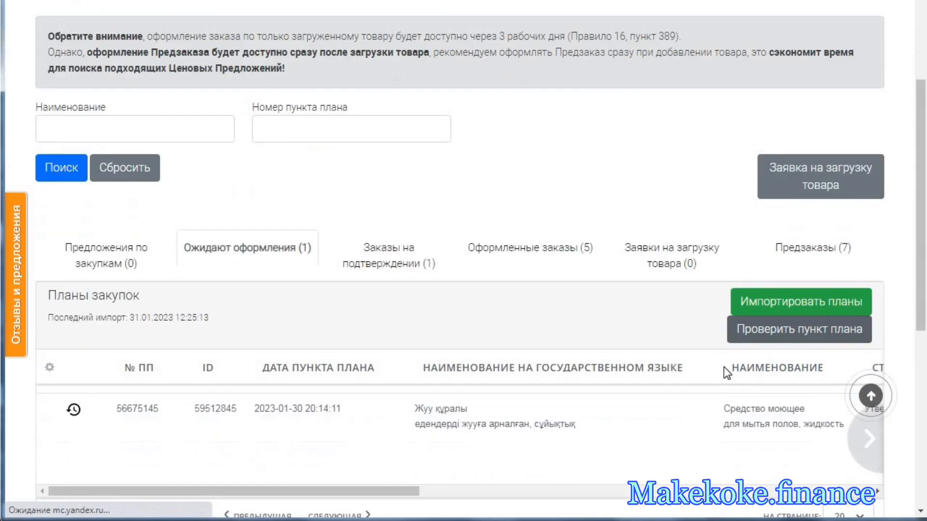
scroll(723, 367, "down", 3)
left_click_drag(372, 326, 595, 311)
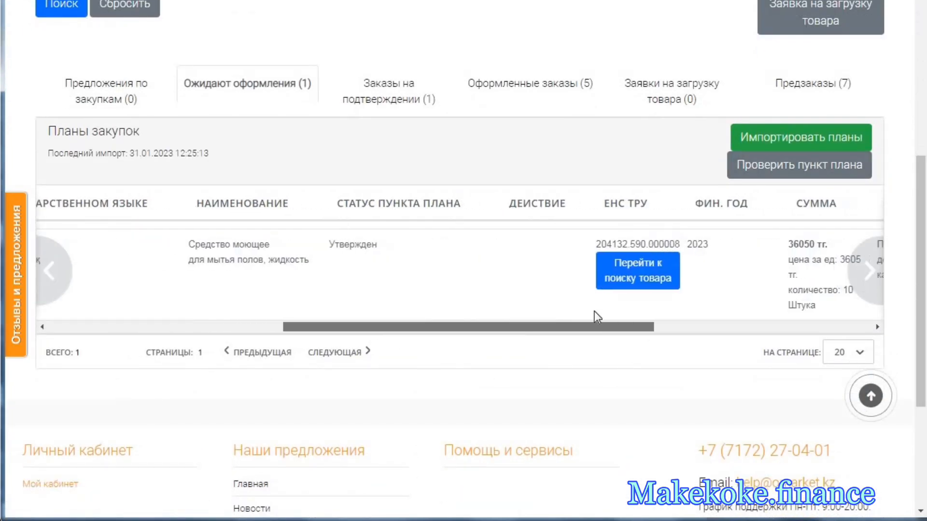
left_click(617, 277)
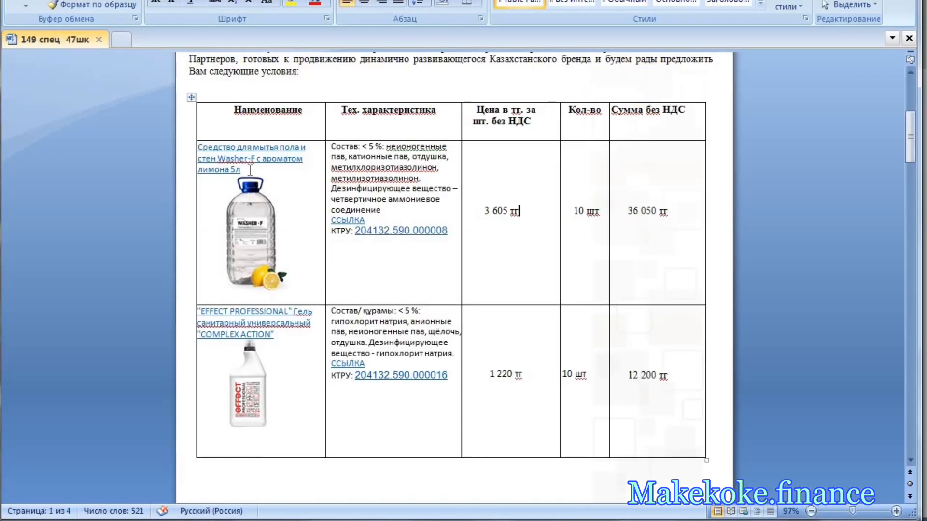
- Copy "Средство для мытья пола и стен Washer-F с ароматом лимона 5л" from the Word specification, search the catalogue for it and start its order
left_click_drag(250, 170, 201, 146)
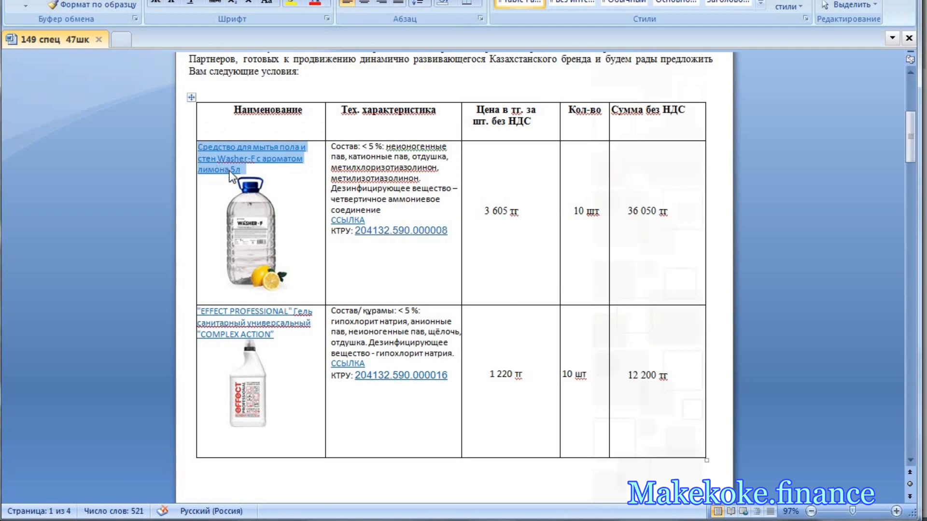
right_click(201, 153)
left_click(265, 180)
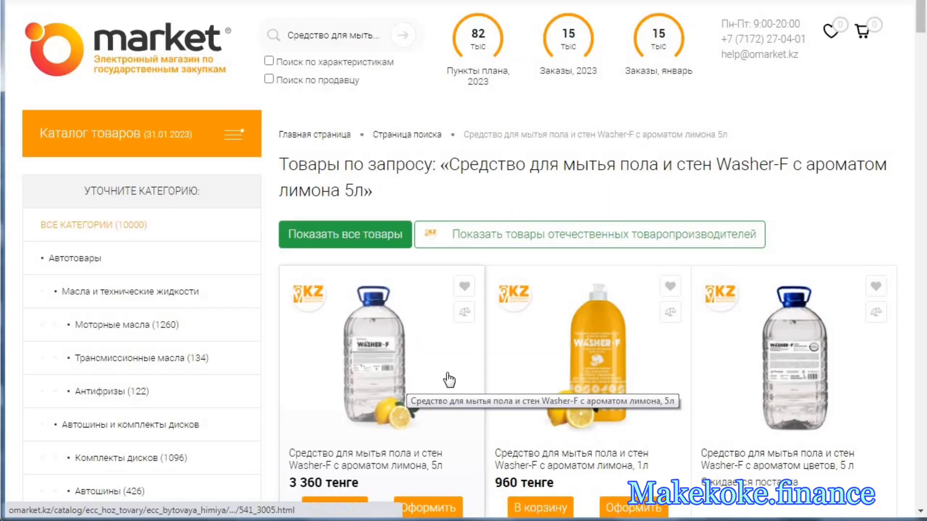
scroll(448, 380, "down", 2)
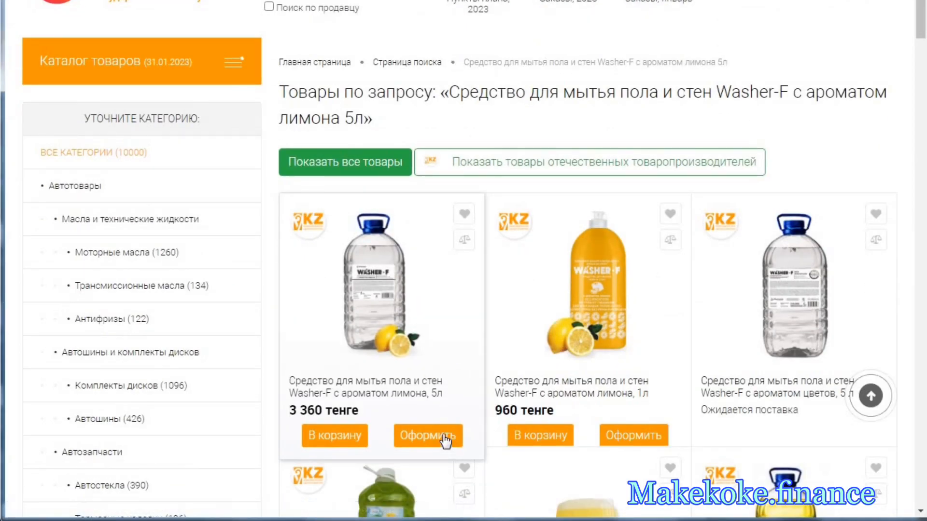
left_click(428, 436)
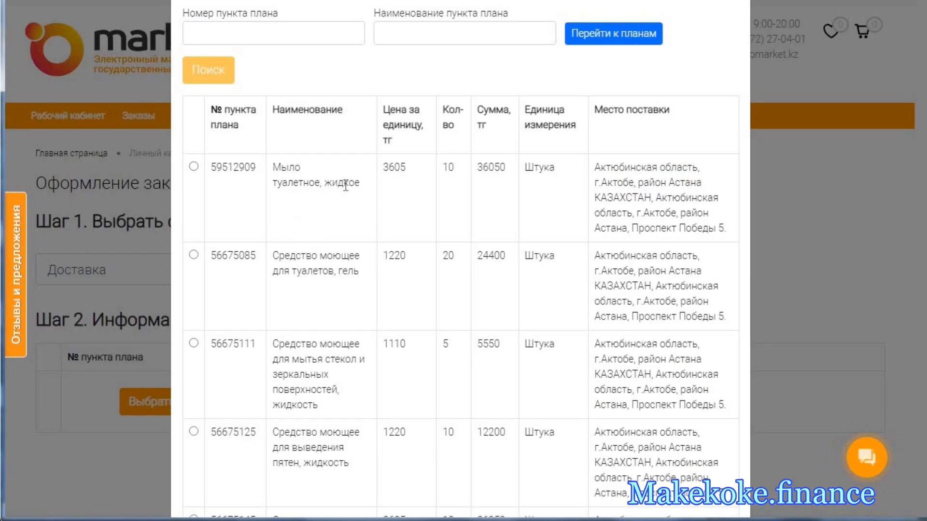
- Compare the soap and floor-cleaner plan items priced at 3605 тг, checking the floor cleaner's identifiers against the Ожидают оформления list
left_click_drag(359, 183, 281, 172)
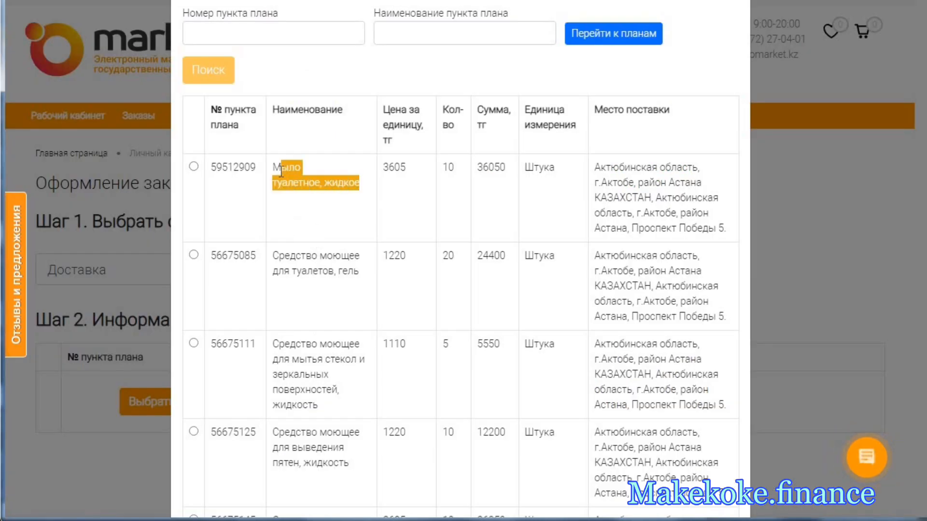
double_click(402, 170)
scroll(374, 347, "down", 3)
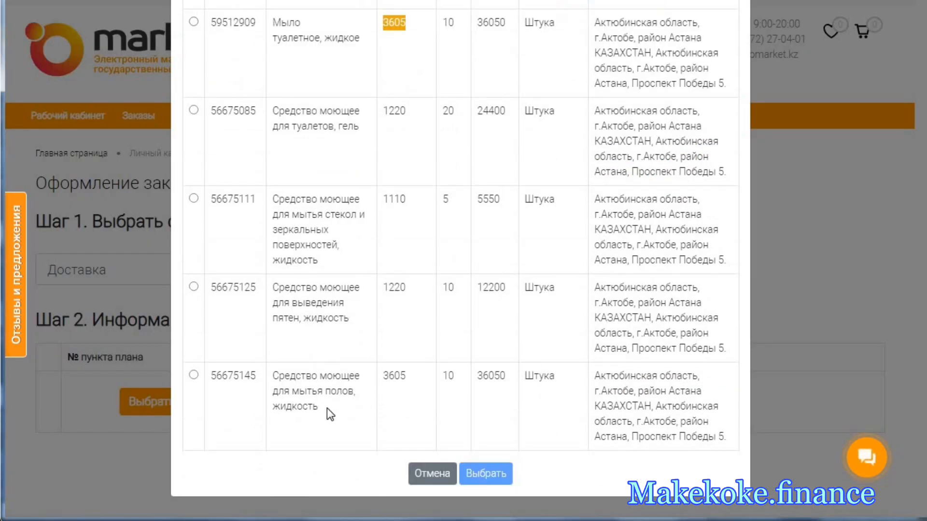
left_click_drag(331, 414, 278, 375)
left_click(390, 369)
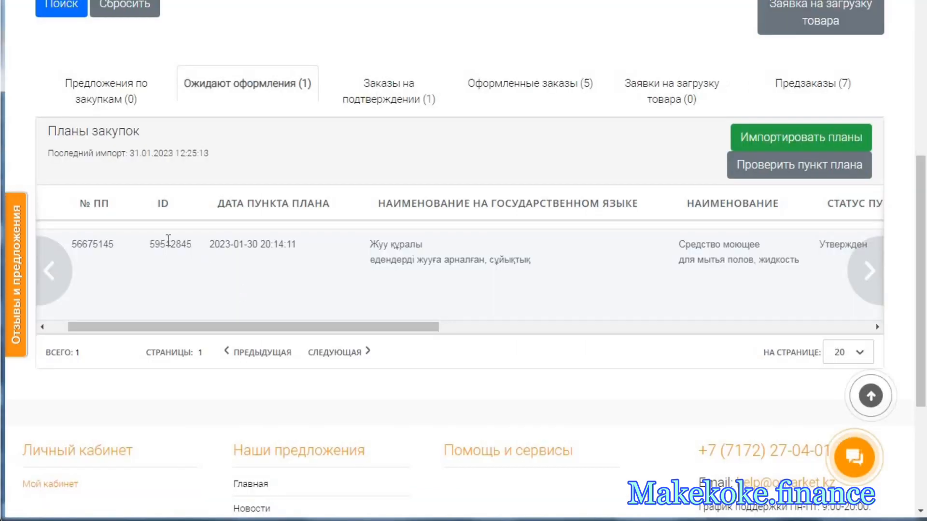
double_click(174, 244)
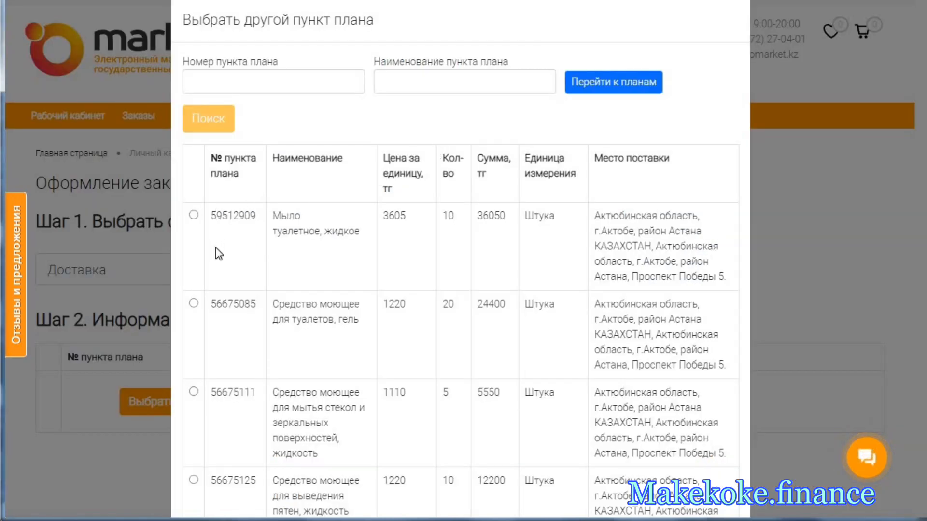
scroll(213, 250, "down", 4)
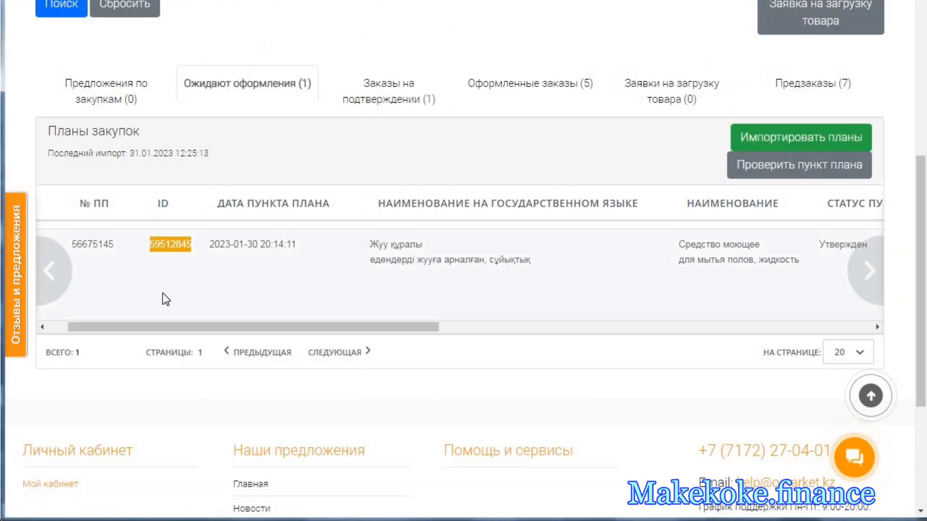
left_click_drag(195, 329, 150, 320)
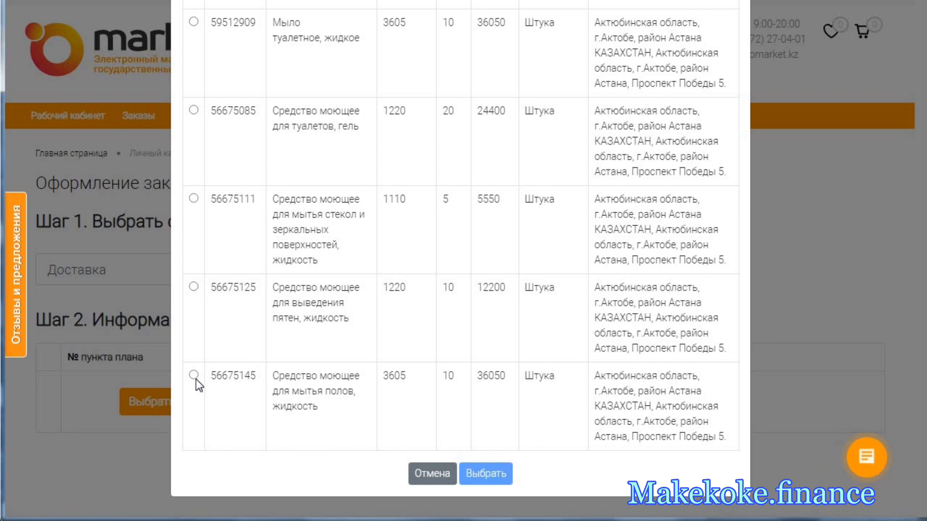
- Select the plan item "Средство моющее для мытья полов, жидкость" priced at 3605 for the order
left_click(194, 375)
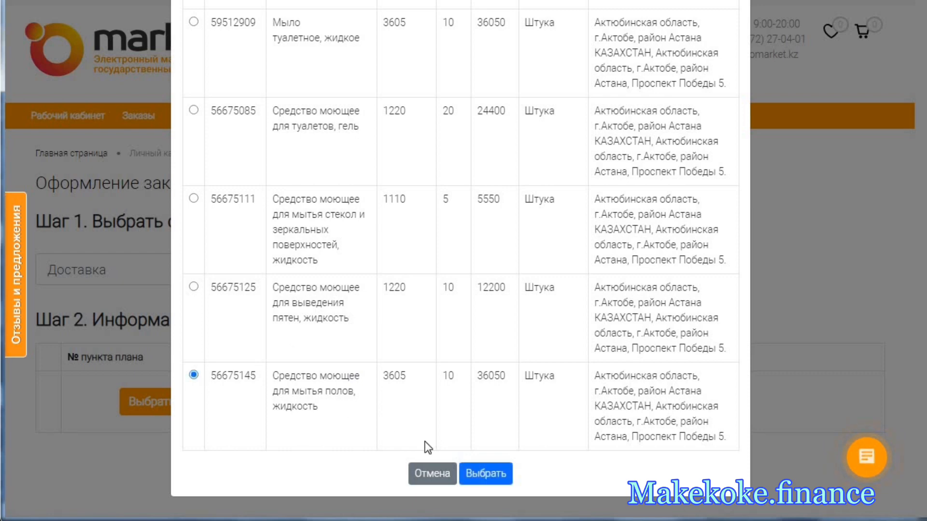
left_click(481, 467)
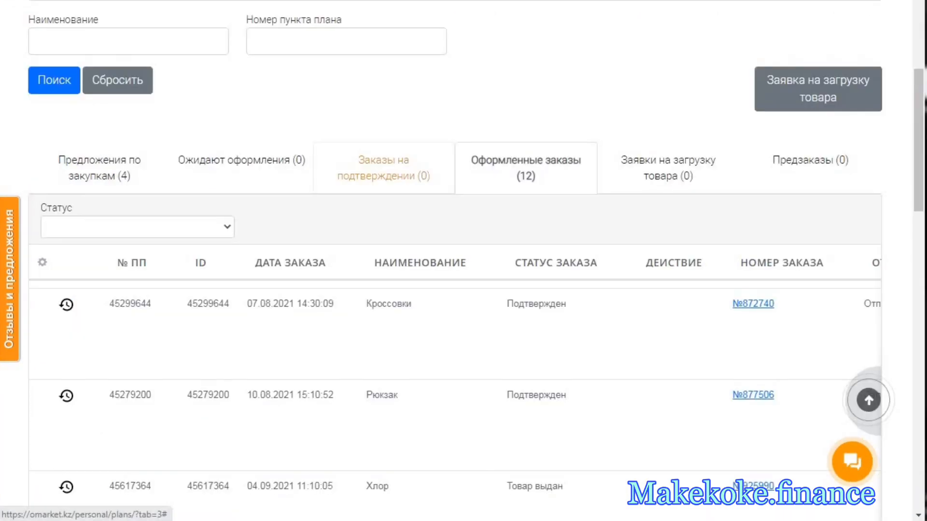
- Review the procurement methods of the remaining plan items in Предложения по закупкам, from Труба гофрированная to the Кабинет учебный rows
left_click(131, 175)
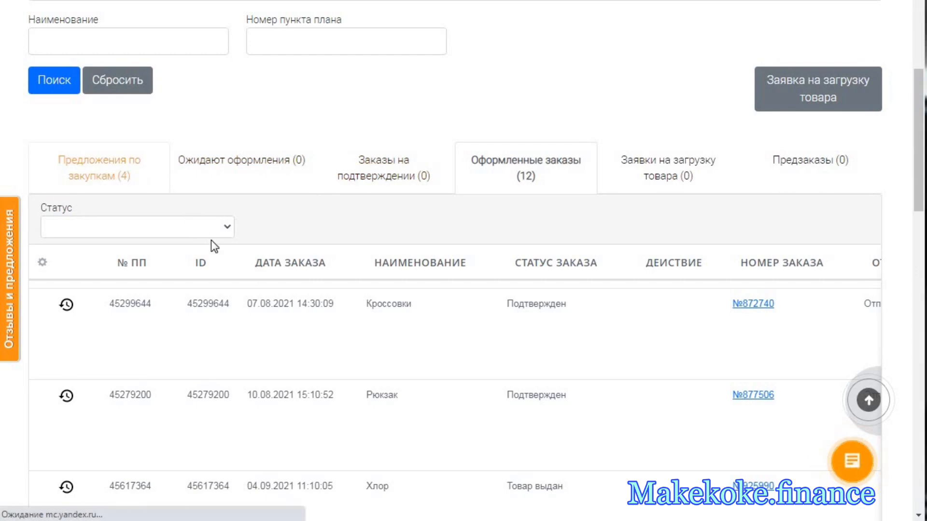
scroll(319, 275, "down", 7)
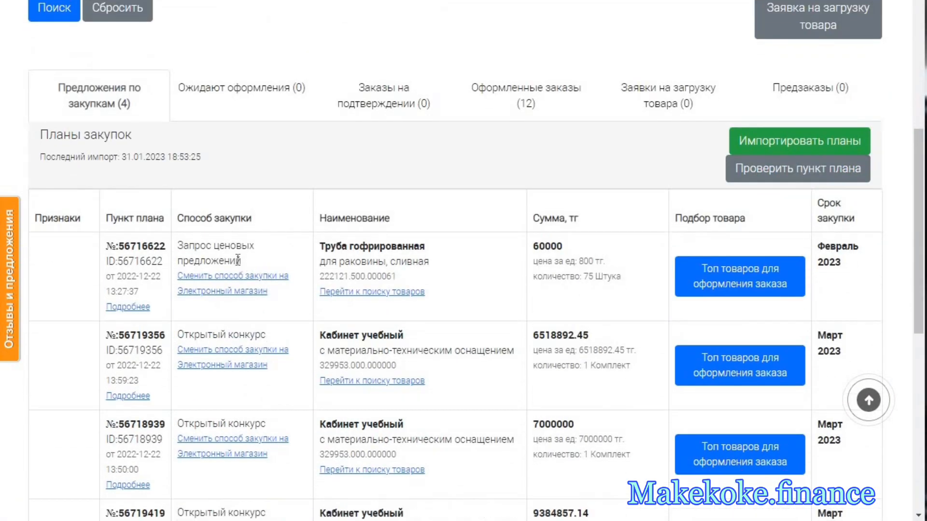
left_click_drag(238, 261, 177, 245)
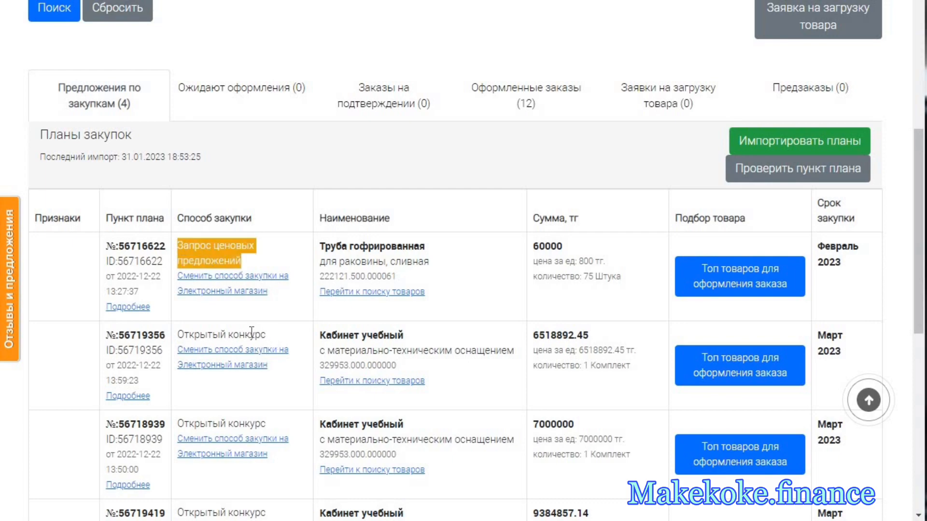
left_click_drag(266, 334, 177, 335)
scroll(315, 356, "down", 3)
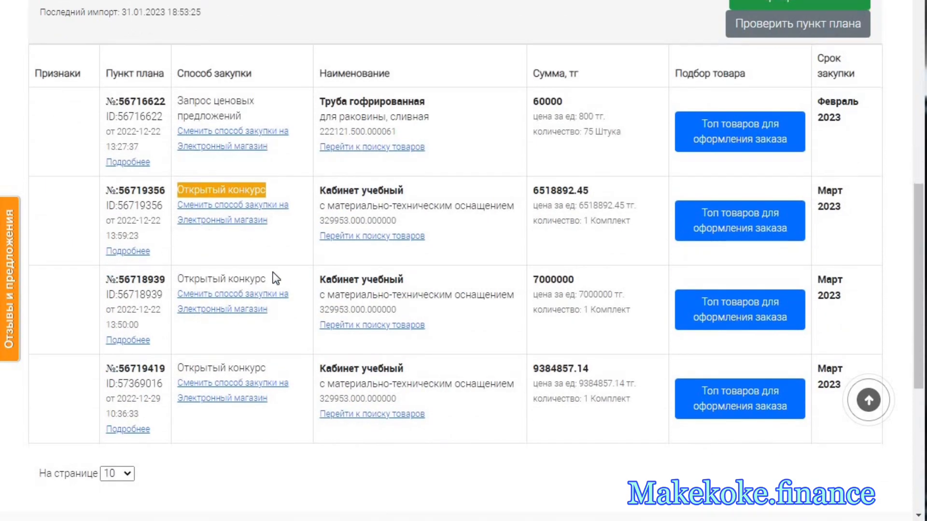
scroll(392, 248, "up", 6)
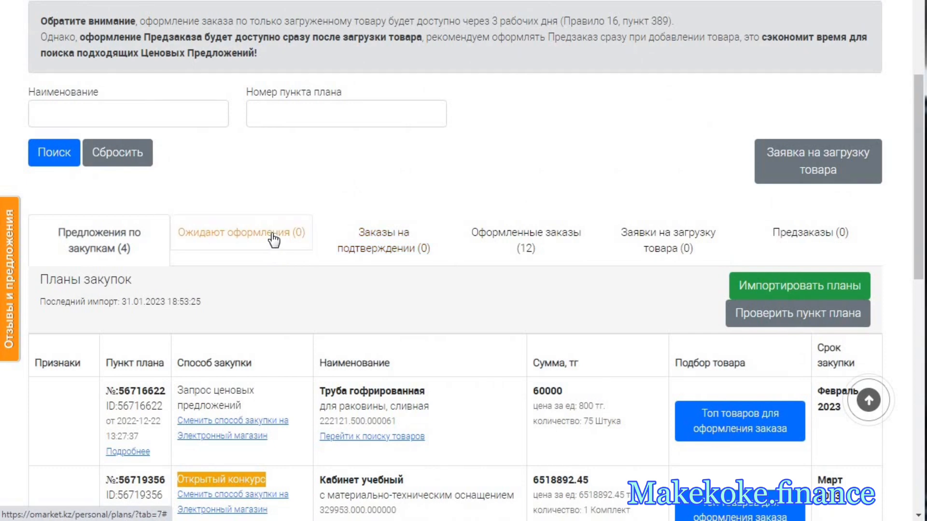
- Open the Ожидают оформления list and check whether any plan items still await ordering
left_click(304, 243)
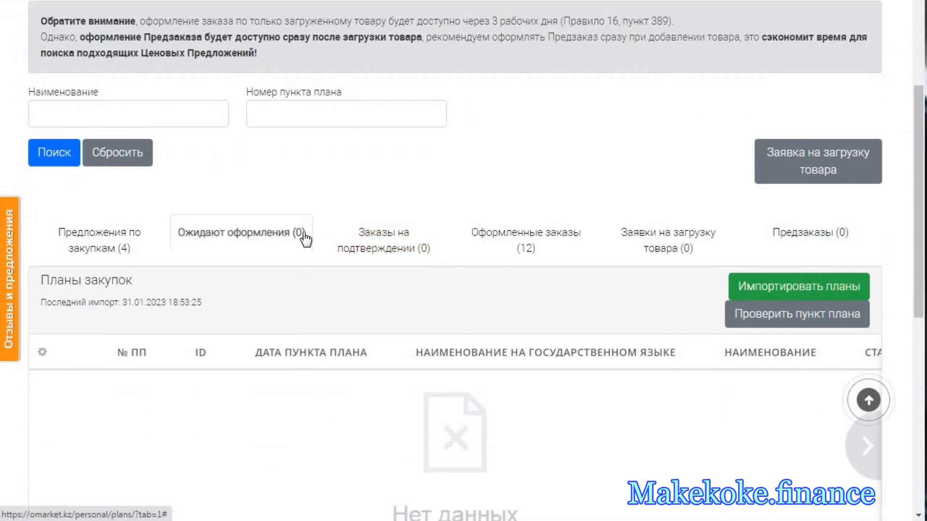
left_click_drag(306, 240, 298, 231)
left_click(289, 236)
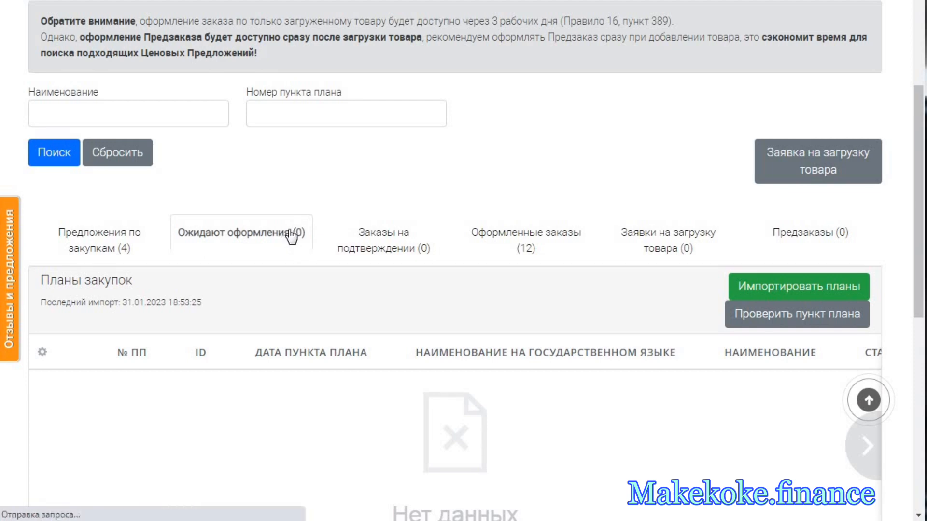
scroll(331, 321, "down", 7)
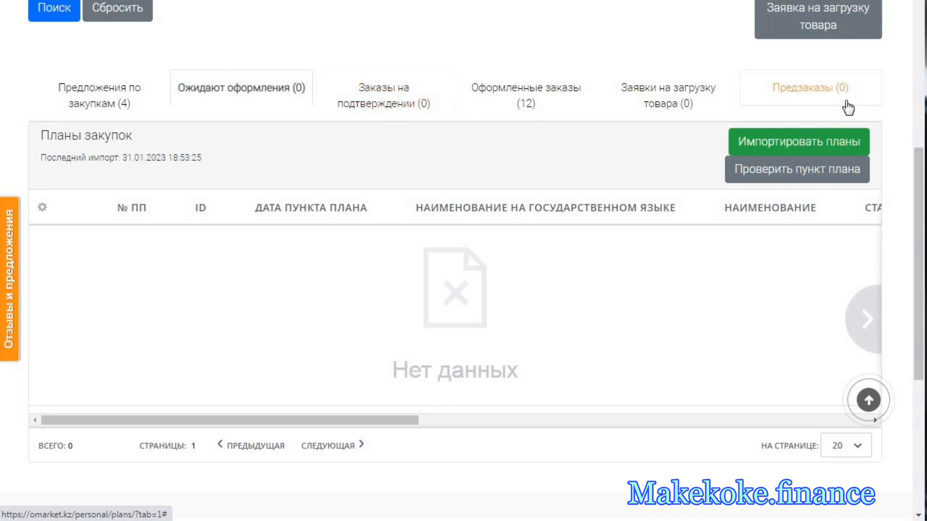
- Open the Оформленные заказы list and filter it by the status Подтвержден
left_click(541, 102)
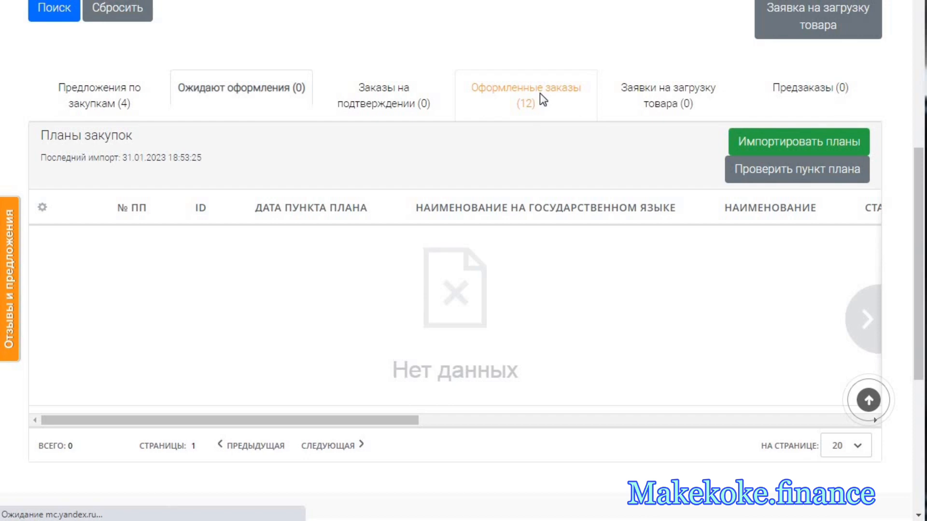
scroll(490, 254, "down", 4)
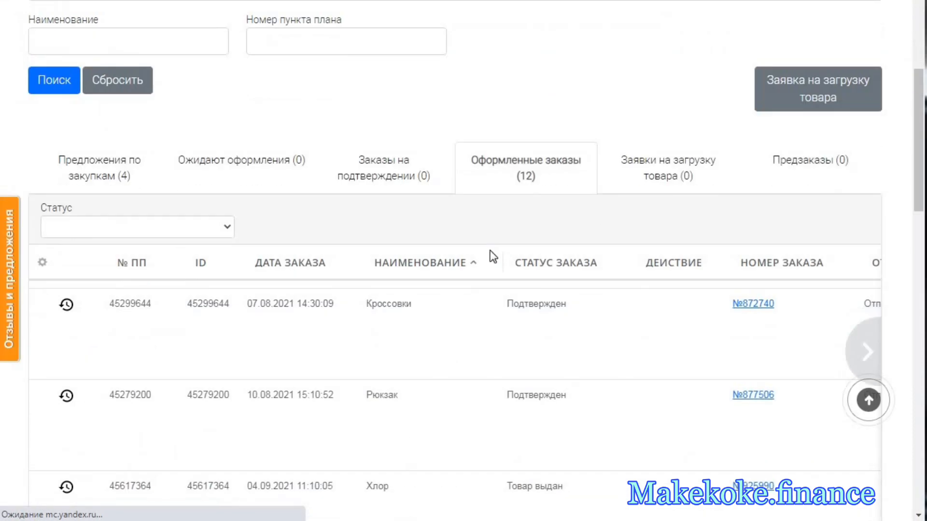
scroll(492, 257, "down", 3)
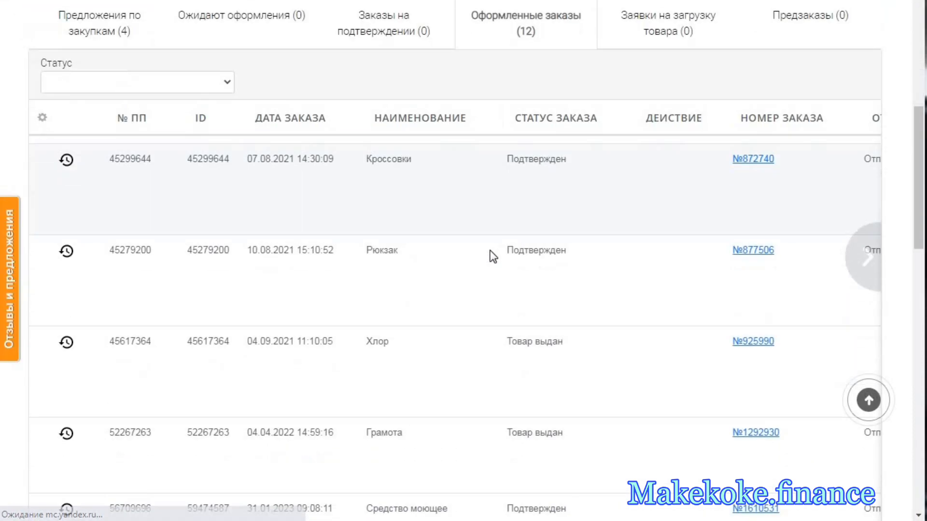
left_click(231, 82)
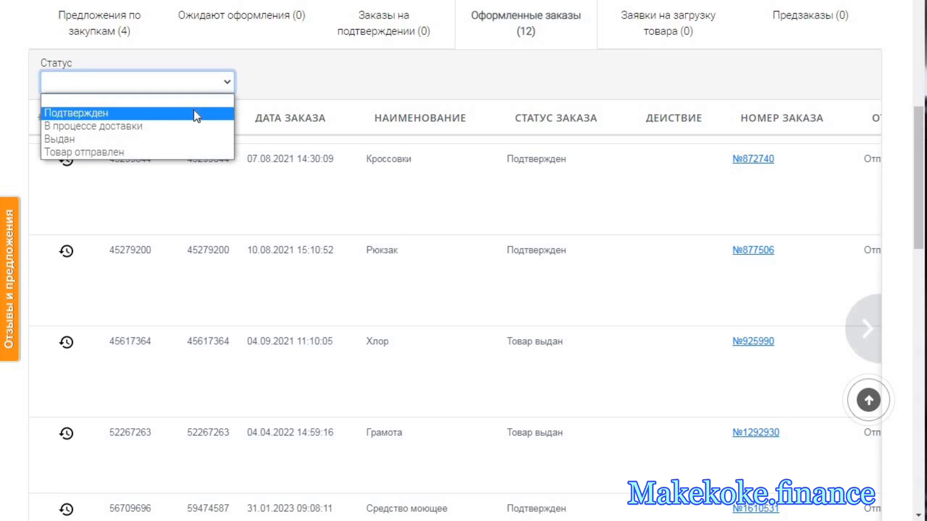
left_click(424, 81)
left_click(224, 82)
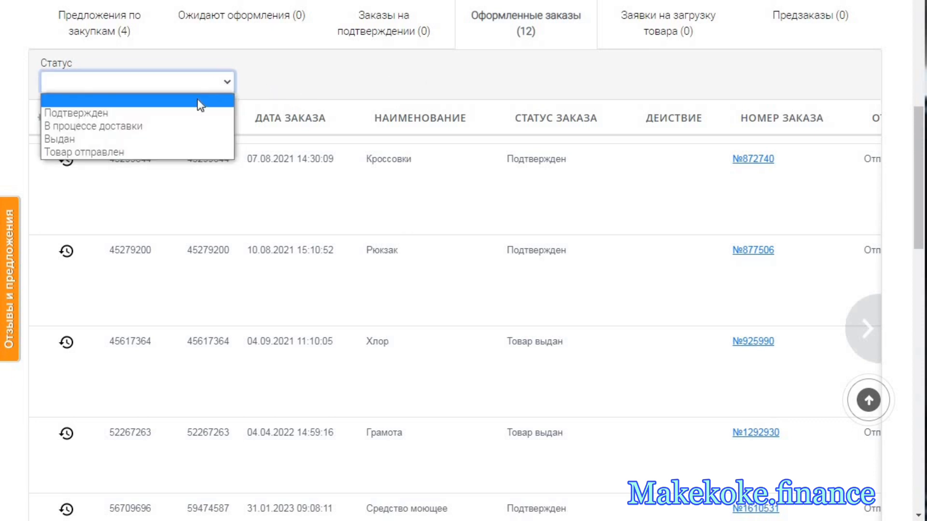
left_click(191, 113)
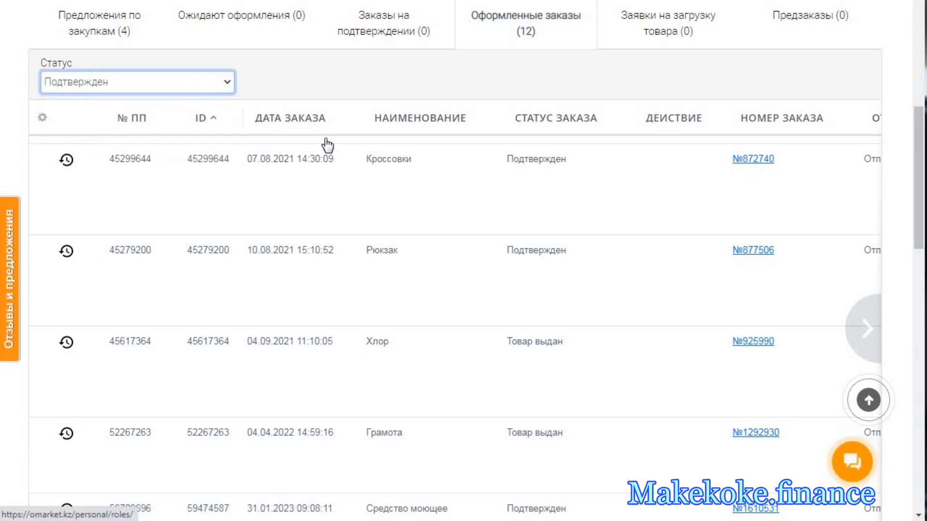
- Examine the confirmed orders' dates, names, sums, delivery terms and purchase months, including the columns hidden beyond the table's edge
scroll(474, 207, "down", 5)
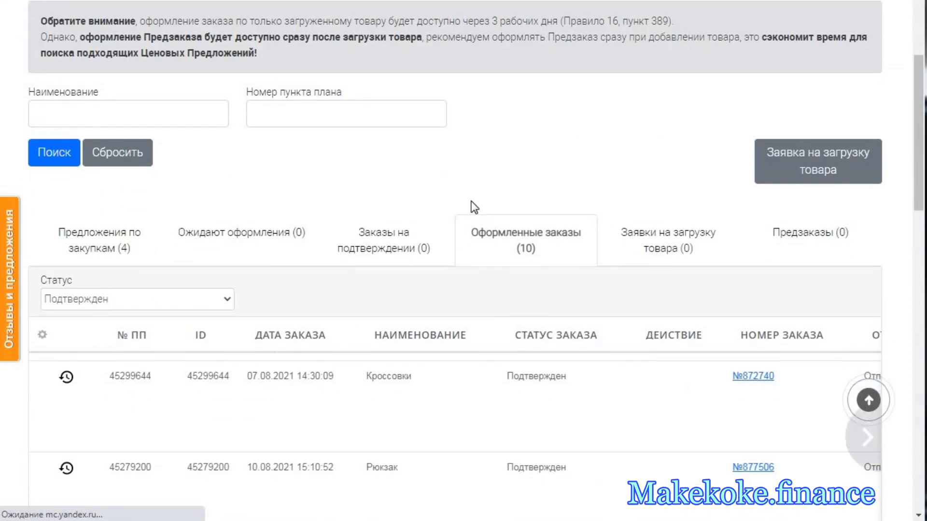
scroll(475, 206, "down", 3)
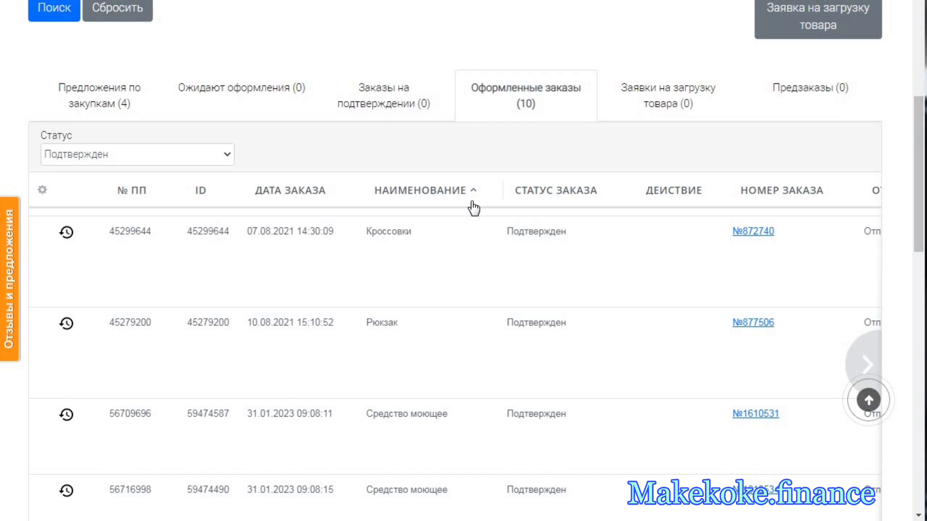
scroll(474, 207, "down", 6)
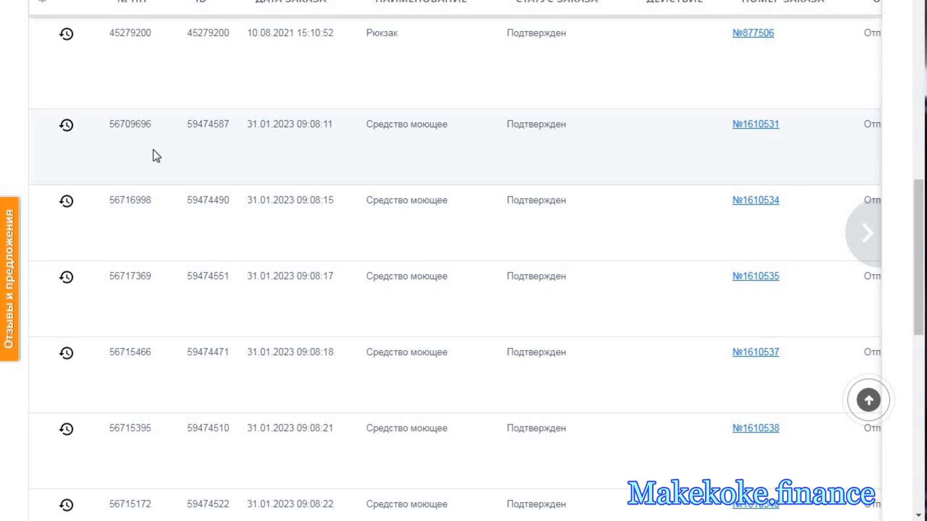
left_click(855, 217)
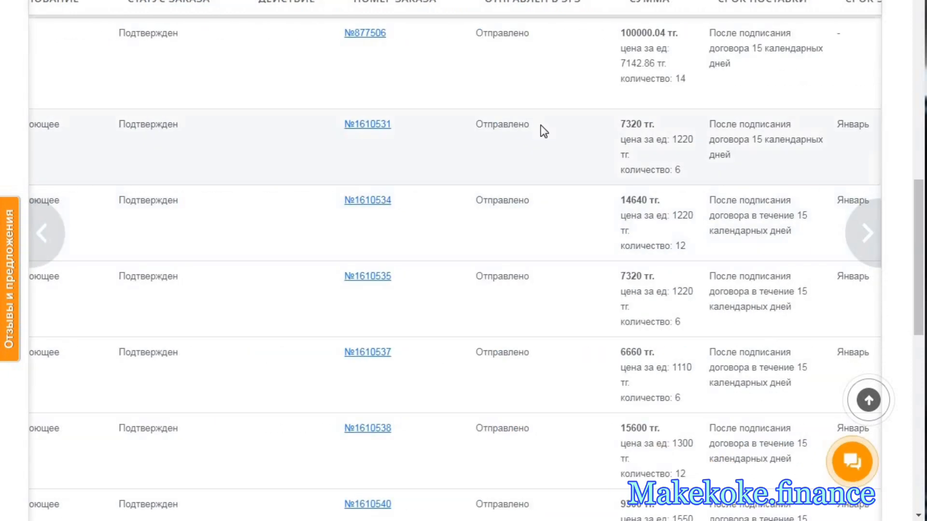
left_click(849, 215)
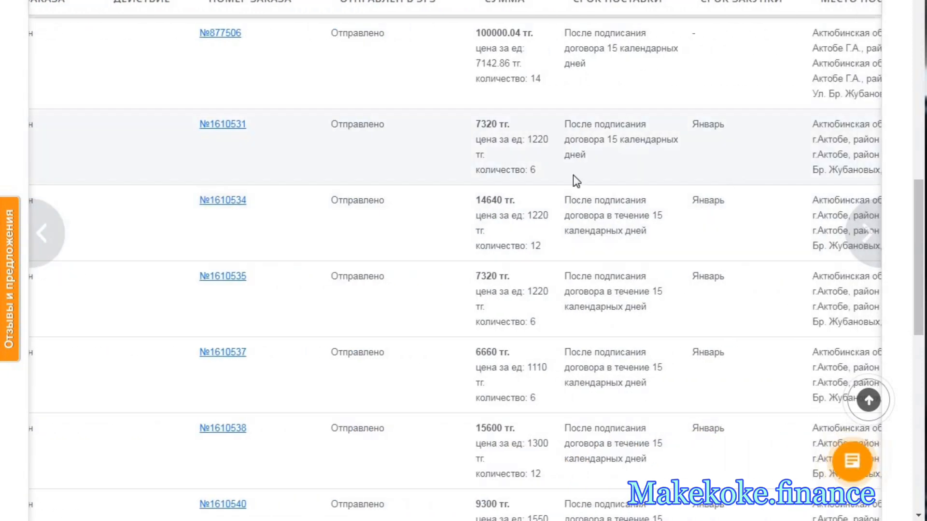
left_click(39, 219)
left_click(45, 218)
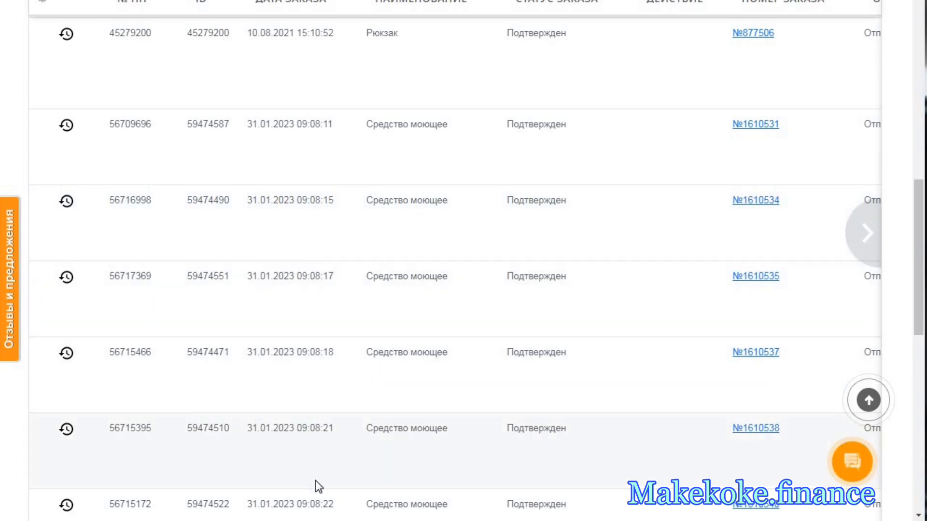
- Look through the confirmed orders of 31.01.2023 down to Средство дезинфицирующее and return to the start of the list
scroll(362, 427, "down", 2)
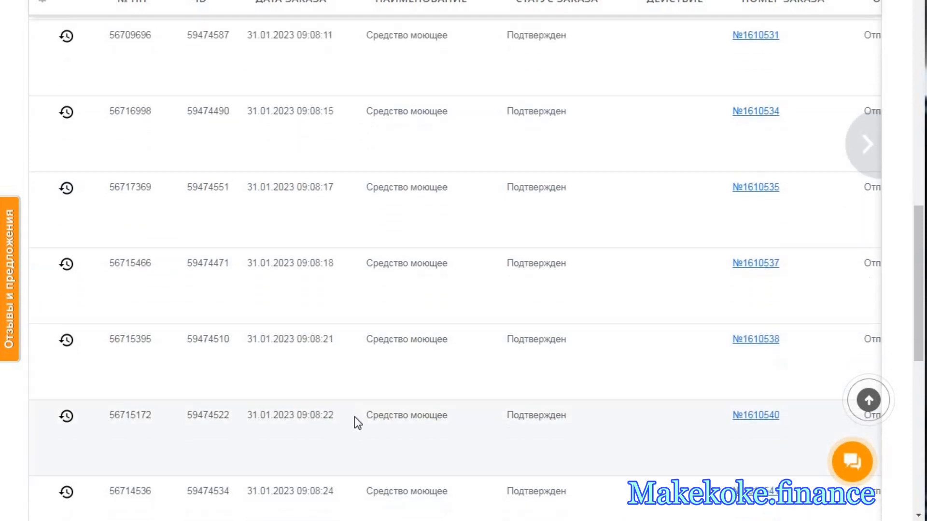
scroll(355, 422, "down", 1)
scroll(337, 385, "down", 3)
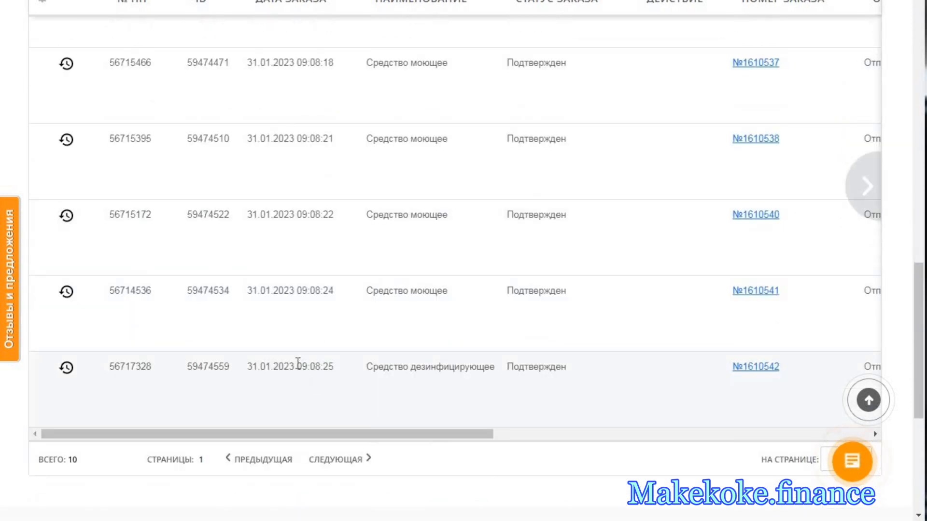
left_click_drag(331, 436, 279, 420)
scroll(299, 355, "up", 9)
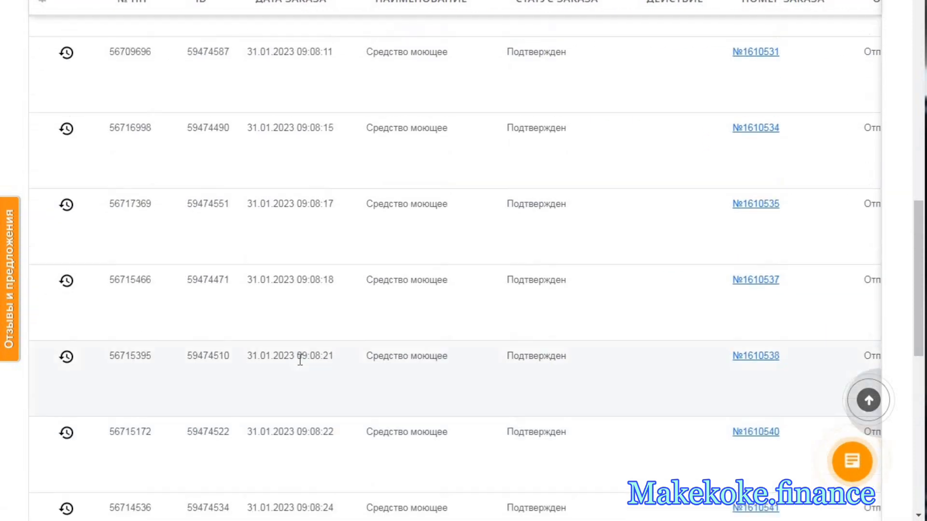
scroll(313, 351, "up", 3)
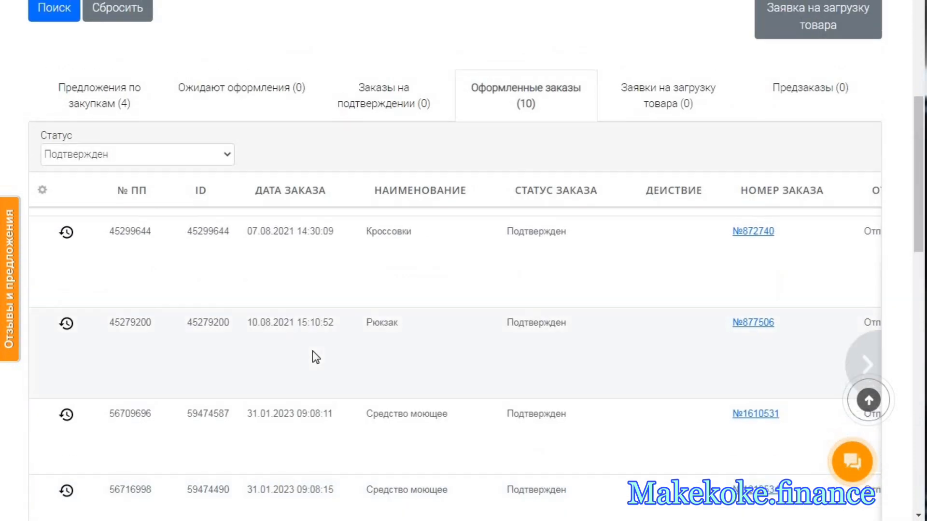
scroll(314, 352, "up", 2)
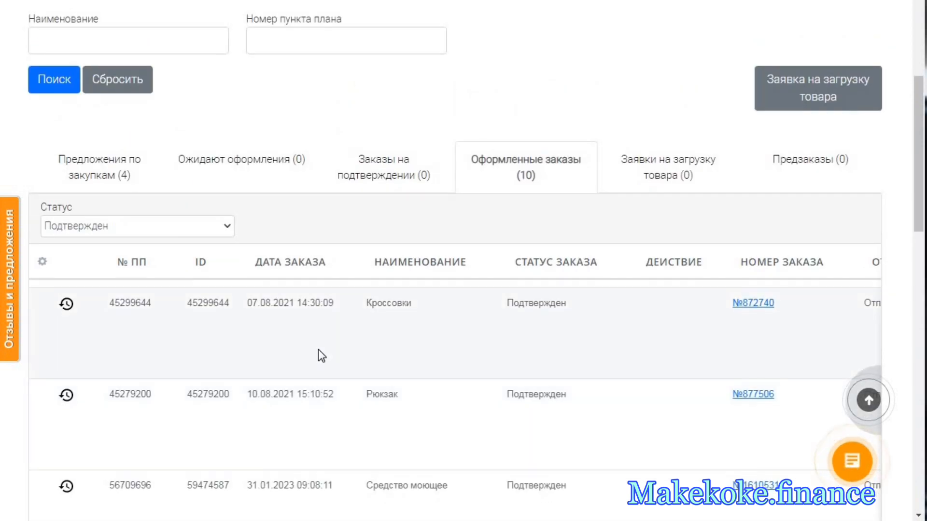
- Check the confirmed orders' delivery place and Признак columns, and bring the order number column back into view
scroll(309, 338, "down", 2)
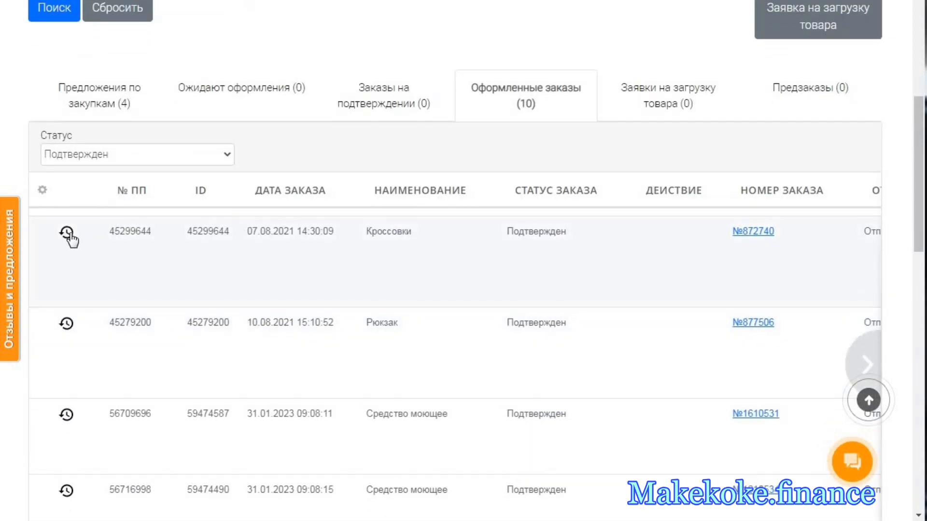
scroll(376, 465, "down", 3)
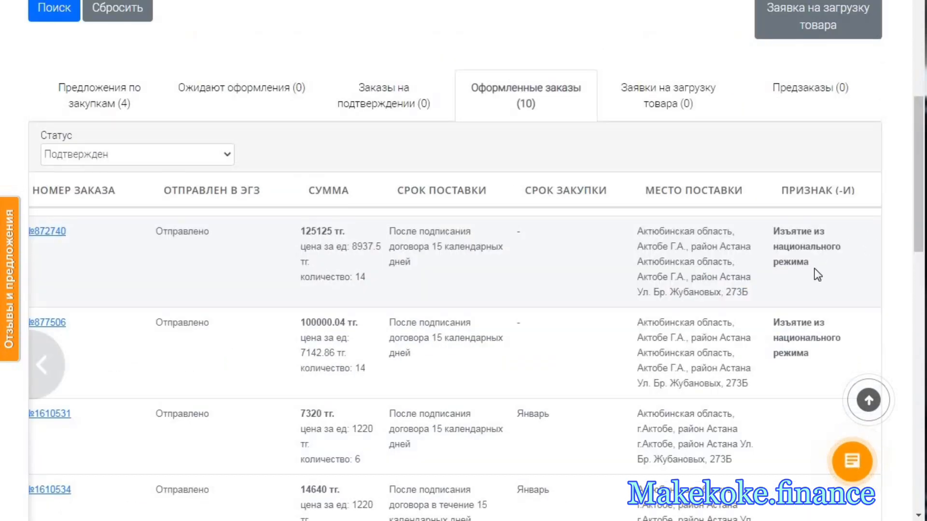
left_click_drag(813, 269, 774, 224)
left_click(806, 275)
left_click(56, 362)
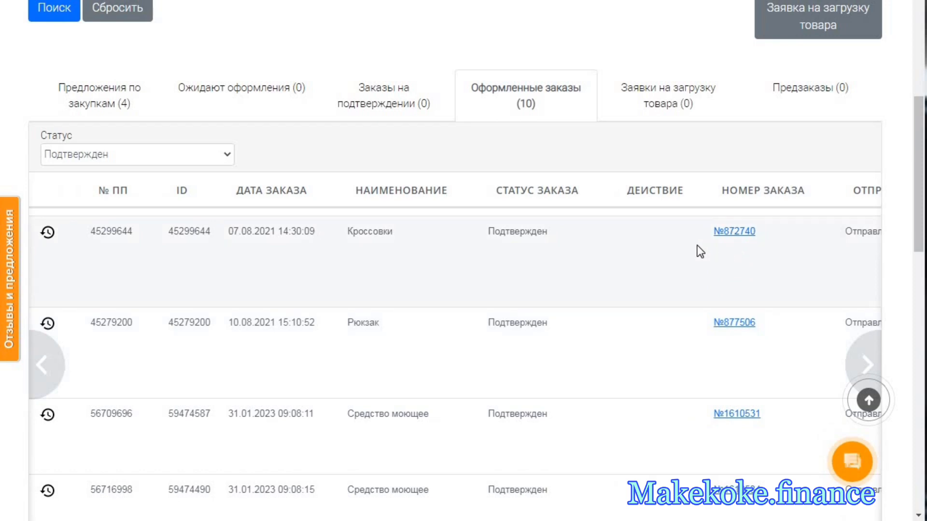
- View the order information of the Кроссовки order and the first Средство моющее order, returning to the confirmed list after each
left_click(736, 232)
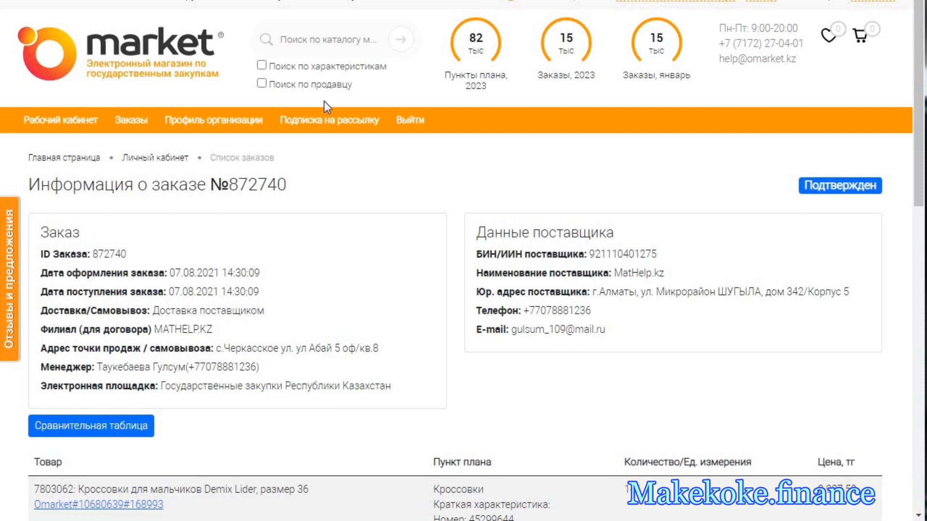
key("alt+Left")
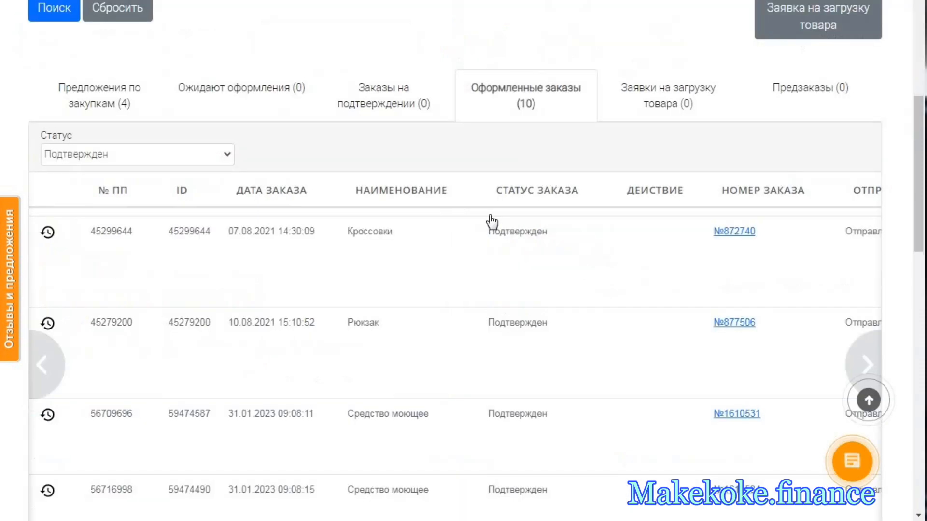
scroll(434, 331, "down", 3)
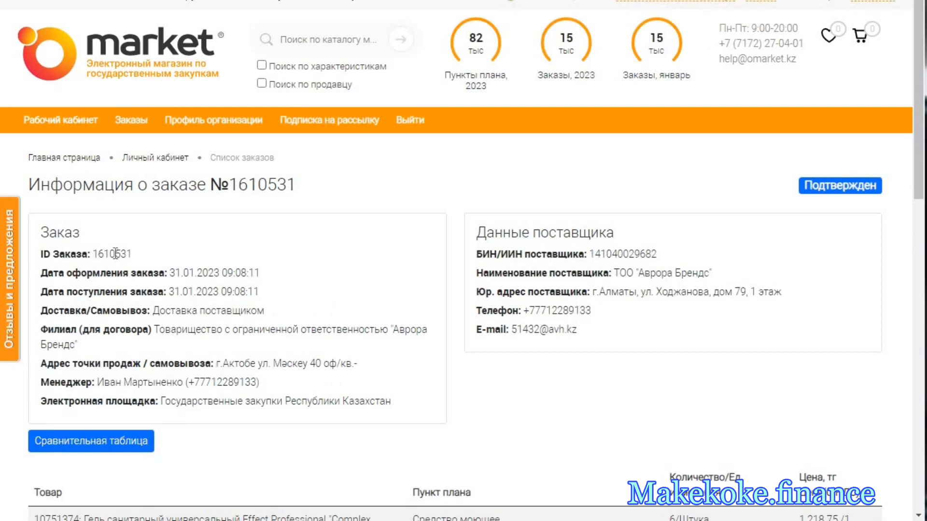
scroll(252, 301, "down", 3)
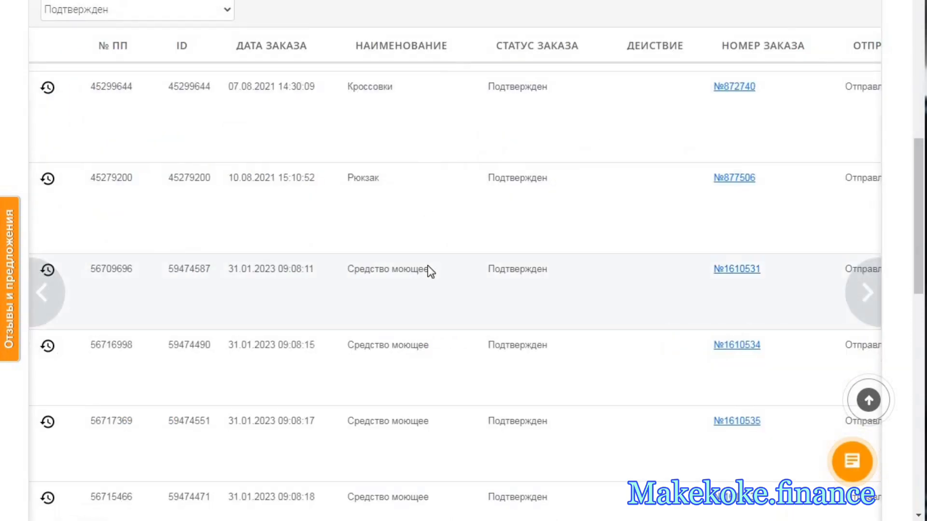
- View the order information and Подтвержден status of the Средство моющее order placed 31.01.2023 at 09:08:17, and return to the confirmed list
scroll(430, 269, "down", 3)
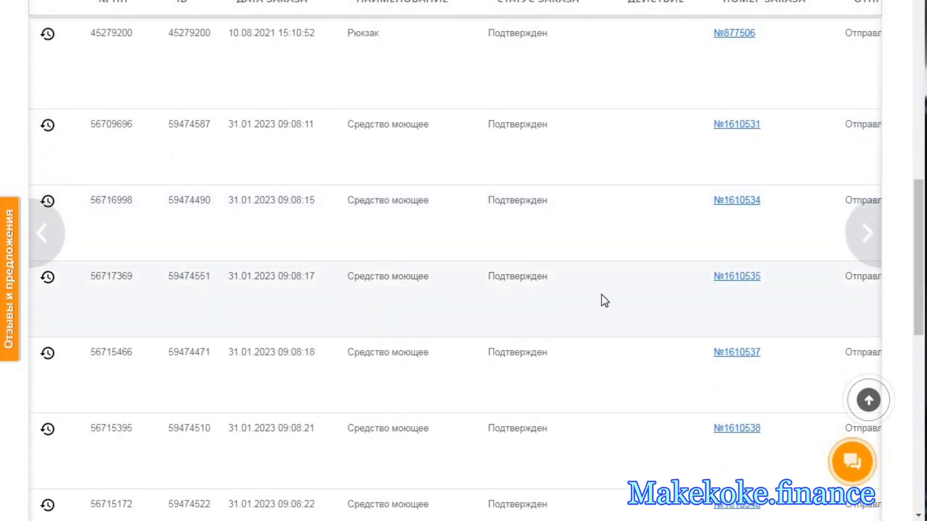
left_click_drag(229, 276, 273, 276)
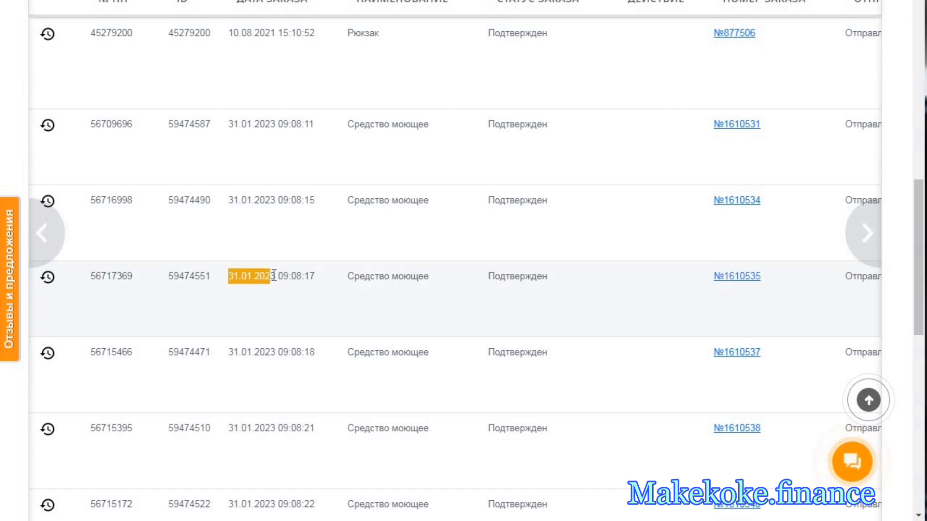
left_click(740, 279)
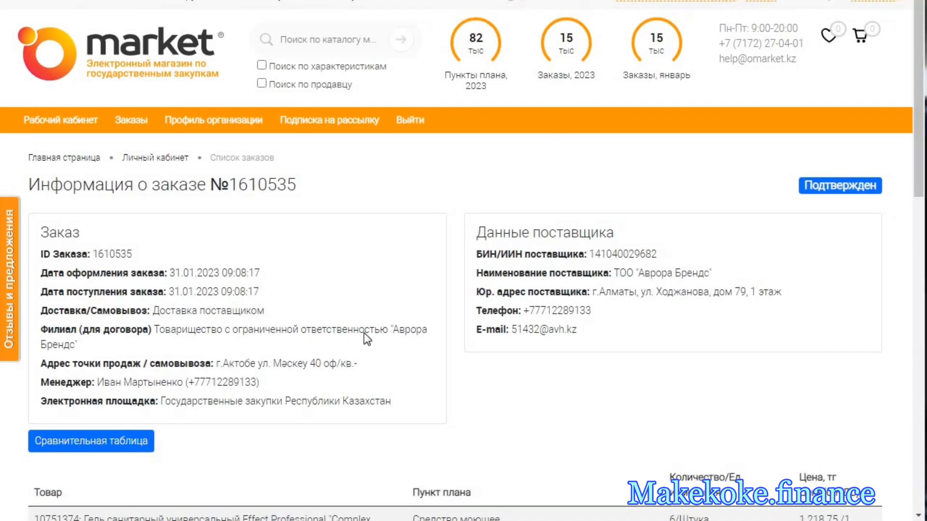
scroll(369, 343, "down", 1)
double_click(835, 113)
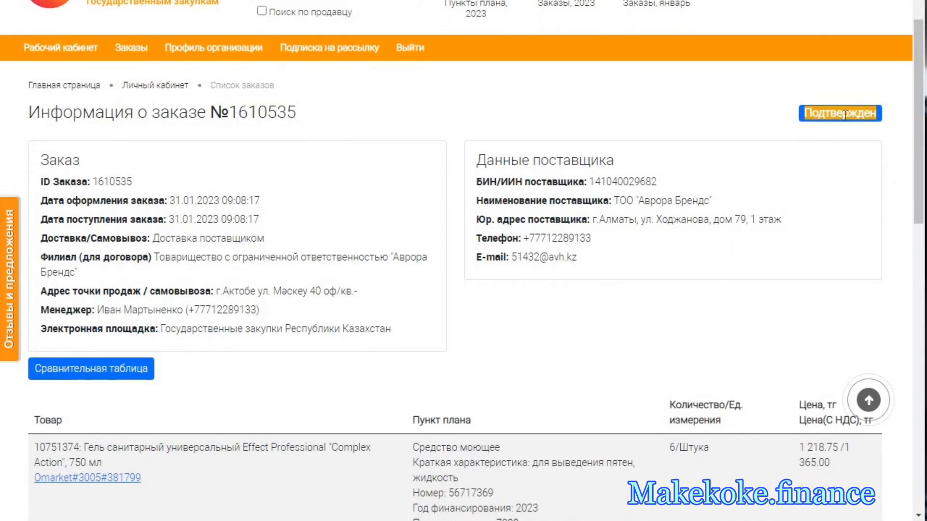
scroll(603, 254, "down", 1)
scroll(531, 217, "up", 1)
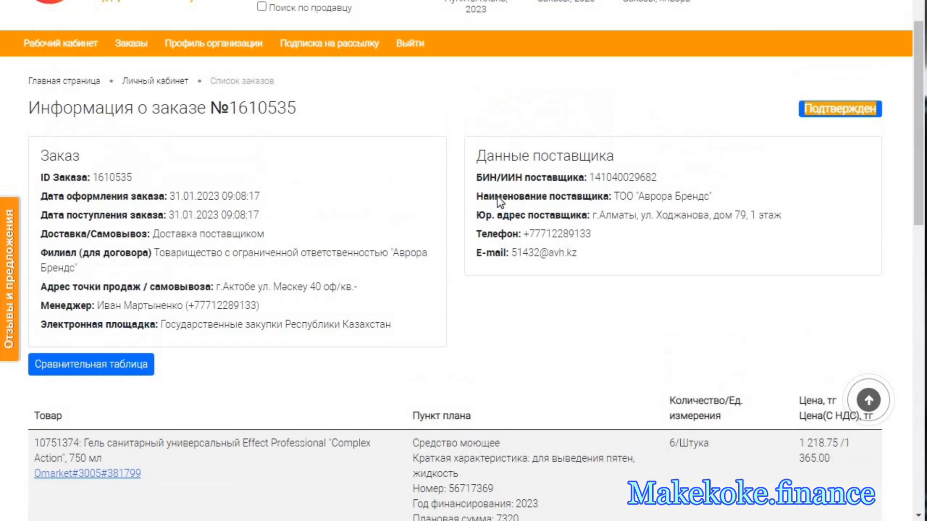
key("alt+Left")
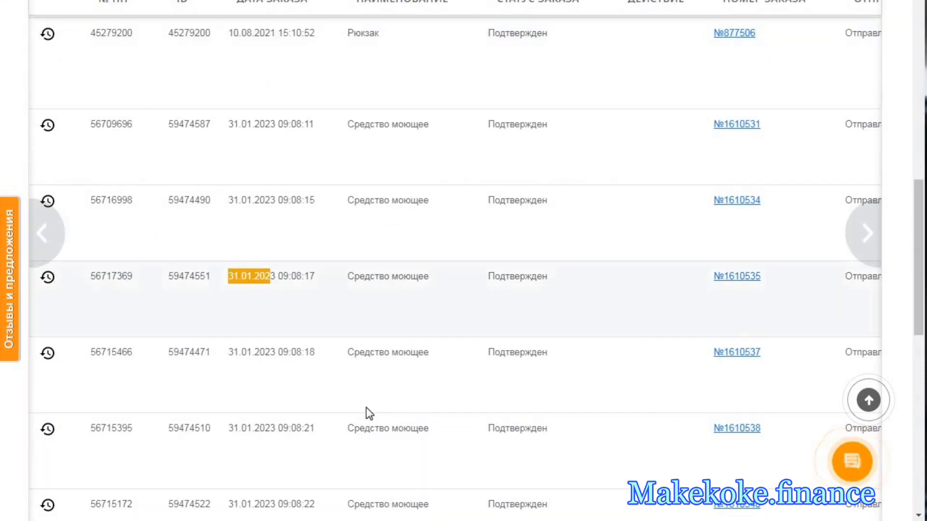
- View the order information of the Средство дезинфицирующее order at the end of the confirmed list, including its supplier's name
scroll(331, 385, "down", 1)
scroll(318, 452, "down", 3)
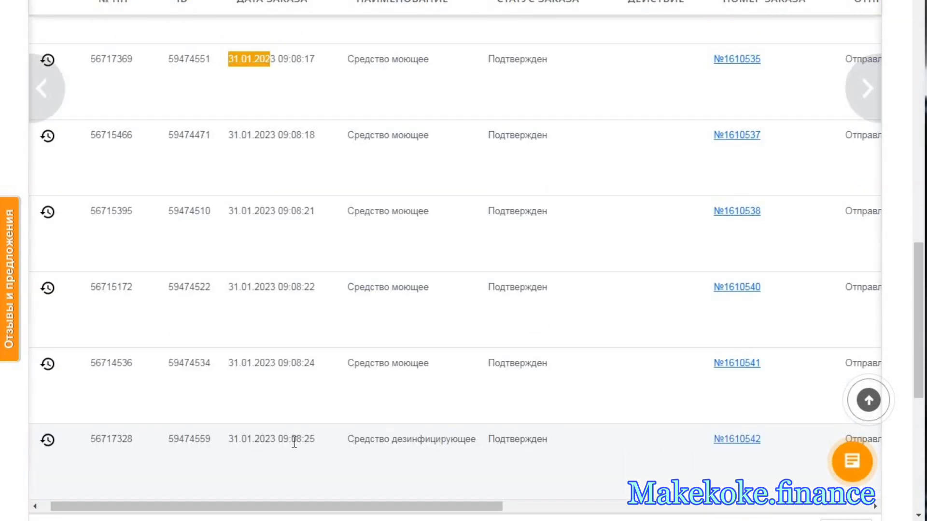
left_click(727, 440)
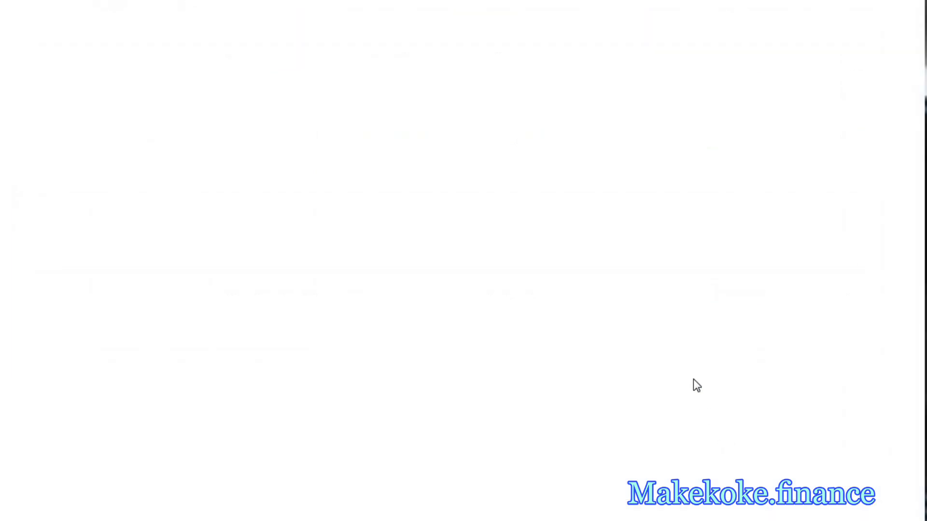
scroll(274, 344, "down", 3)
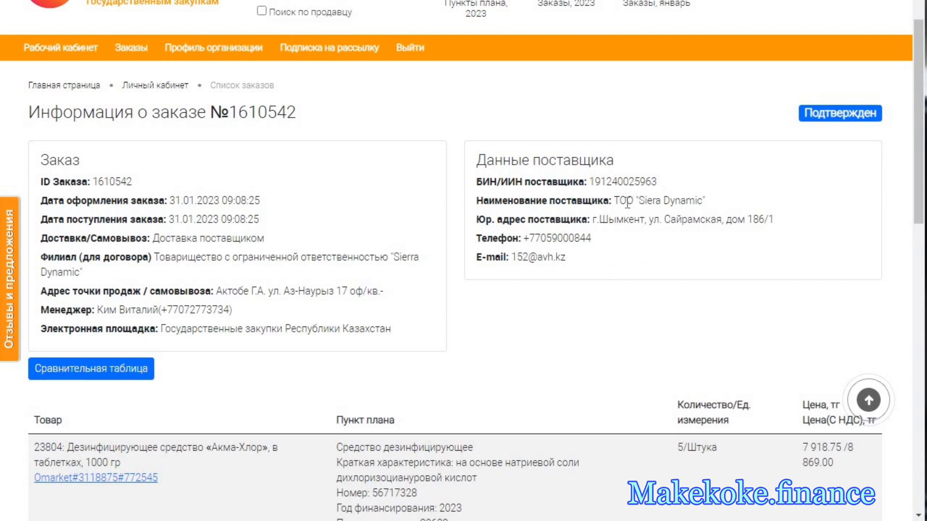
left_click_drag(620, 201, 705, 202)
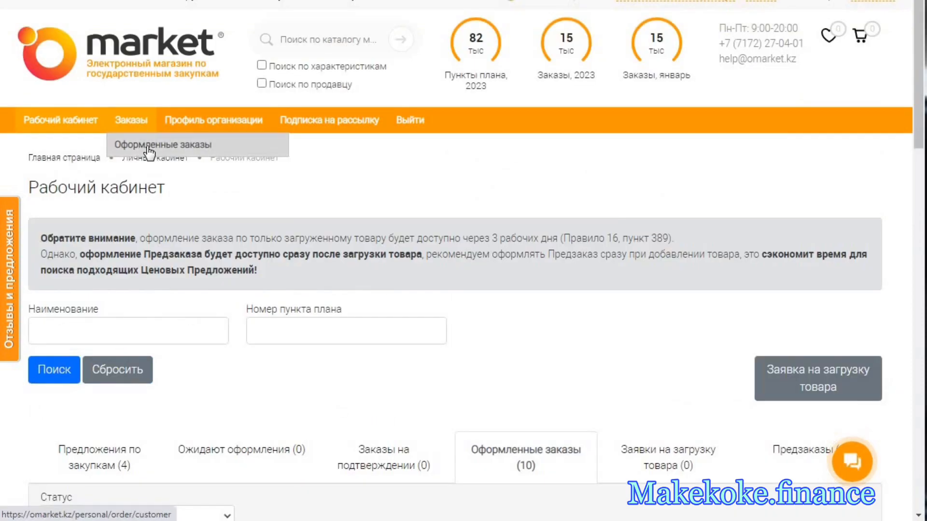
- Open the Оформленные заказы page and examine the orders' dates, statuses, suppliers, sums and delivery terms down to the 2021 and 2022 orders
left_click(149, 152)
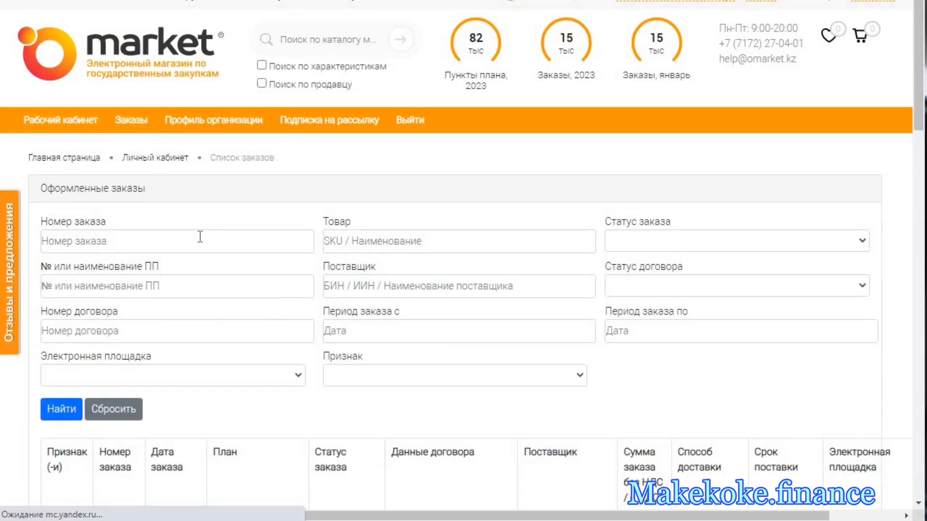
scroll(202, 239, "down", 2)
scroll(201, 238, "down", 3)
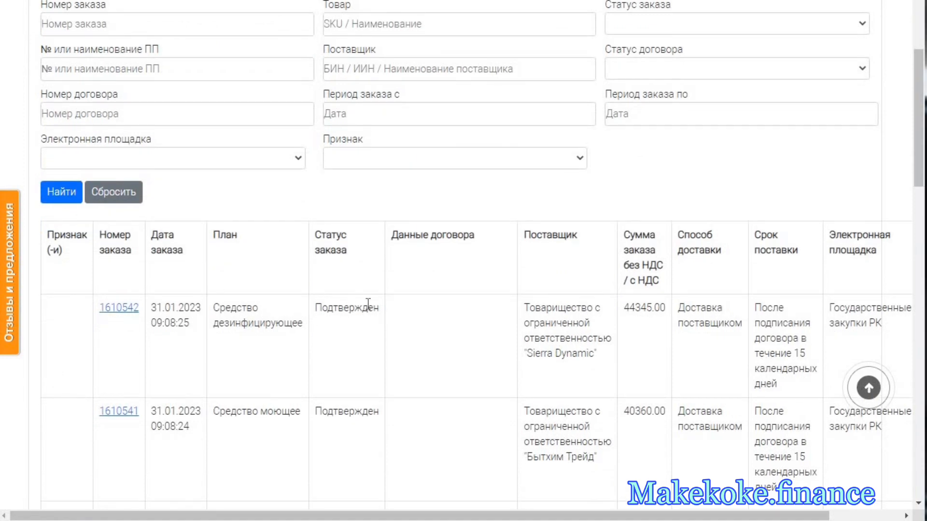
scroll(368, 304, "down", 3)
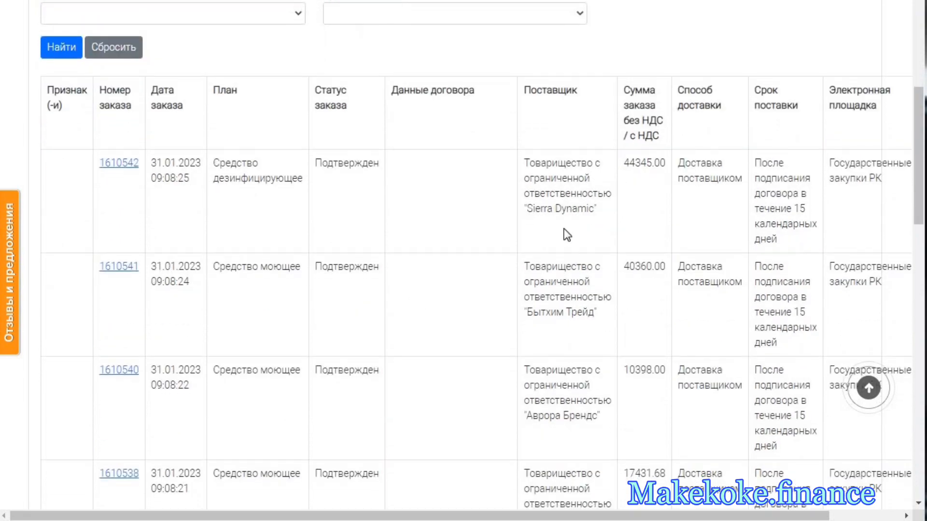
scroll(565, 246, "down", 6)
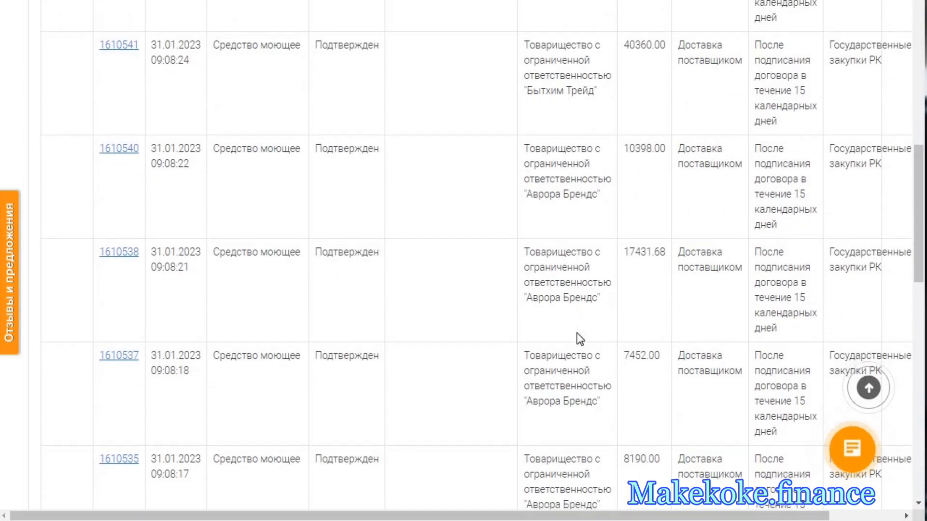
scroll(578, 333, "down", 6)
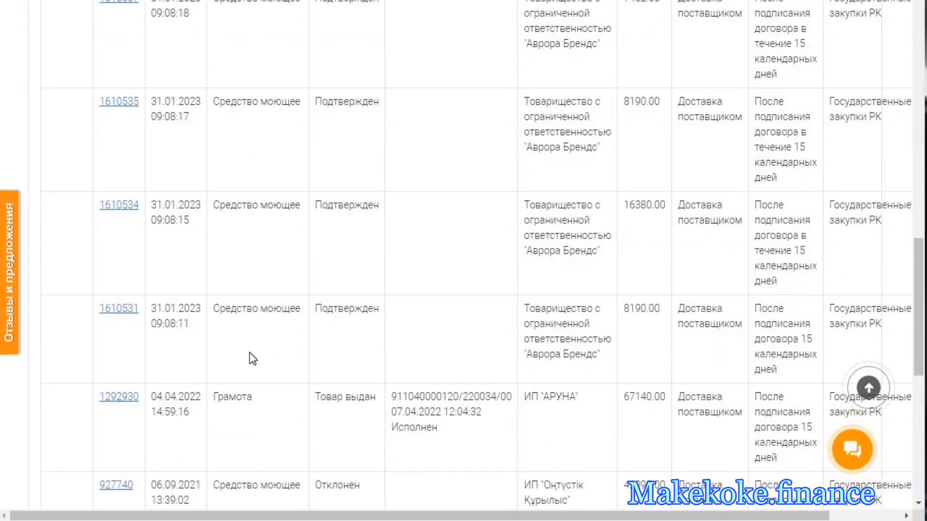
scroll(195, 332, "up", 1)
scroll(195, 328, "up", 10)
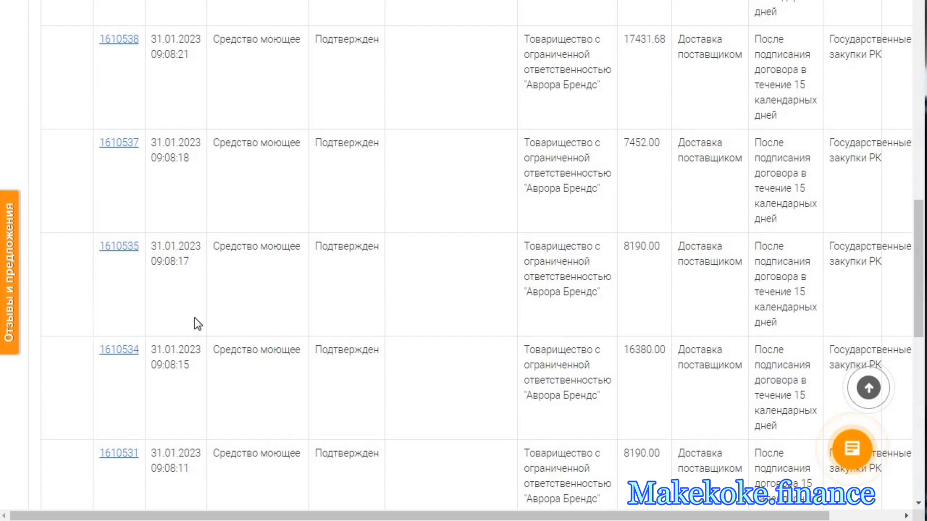
scroll(200, 314, "up", 9)
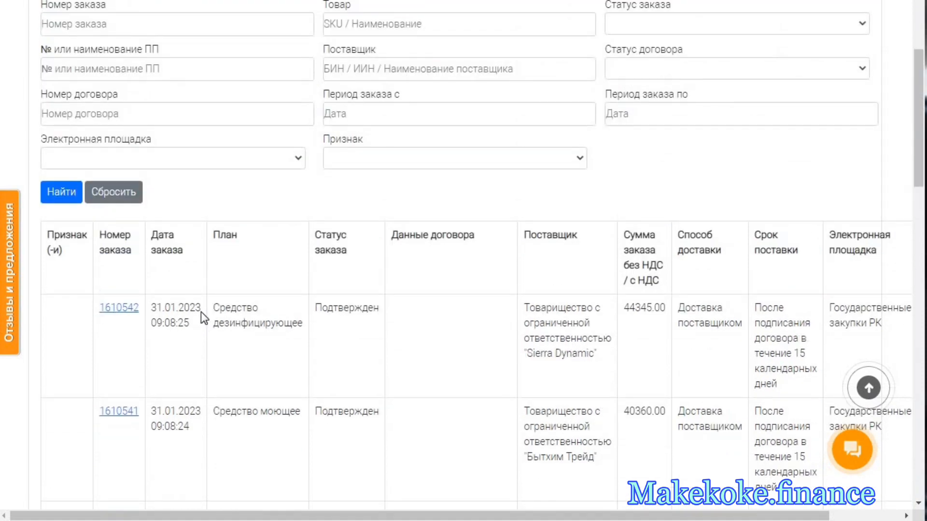
- Return to Рабочий кабинет and show its Оформленные заказы section
mouse_move(141, 126)
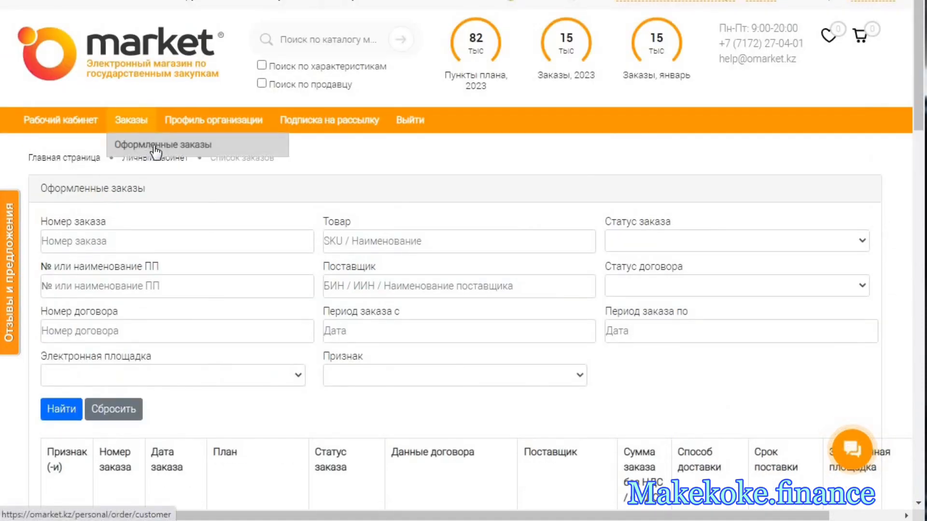
left_click(76, 122)
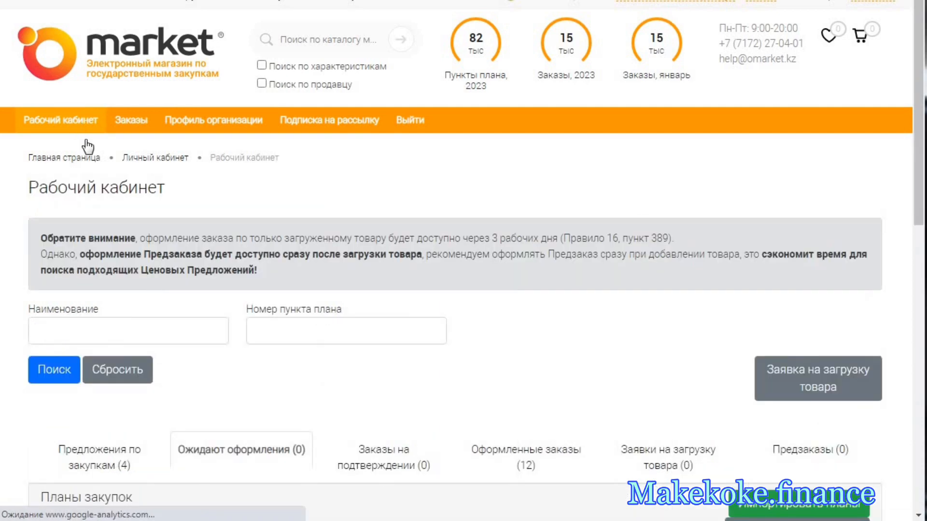
scroll(153, 218, "down", 5)
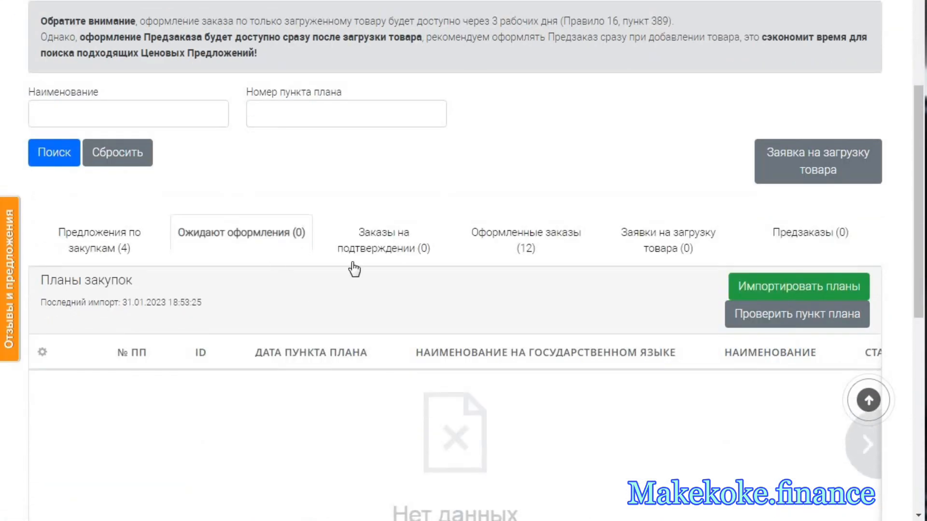
left_click(531, 246)
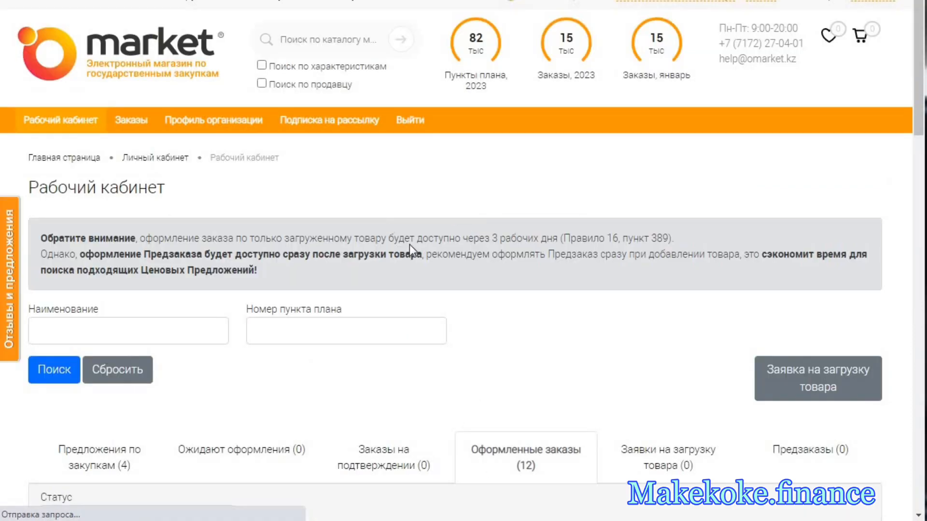
scroll(441, 253, "down", 4)
scroll(421, 263, "up", 4)
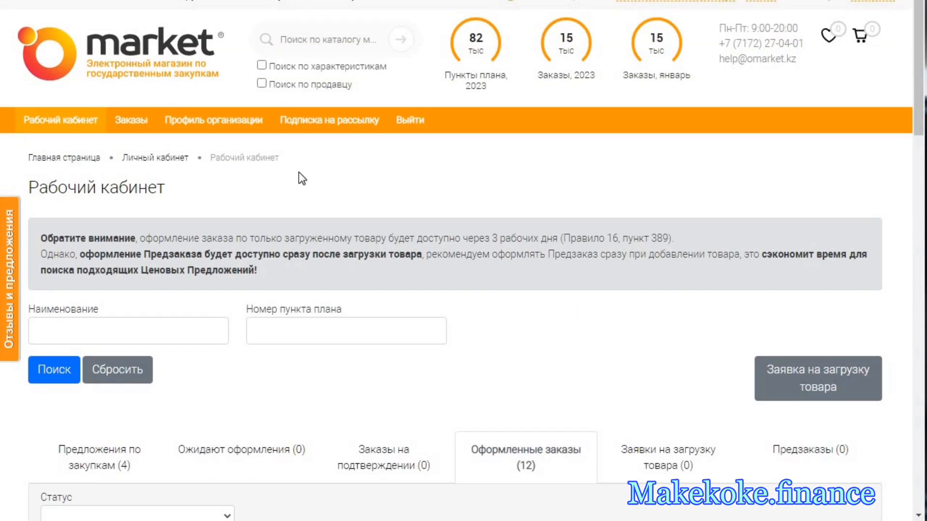
- Open Подписка на рассылку, review the notification e-mail, the SMS phone and the order notification options, and save the settings
left_click(323, 129)
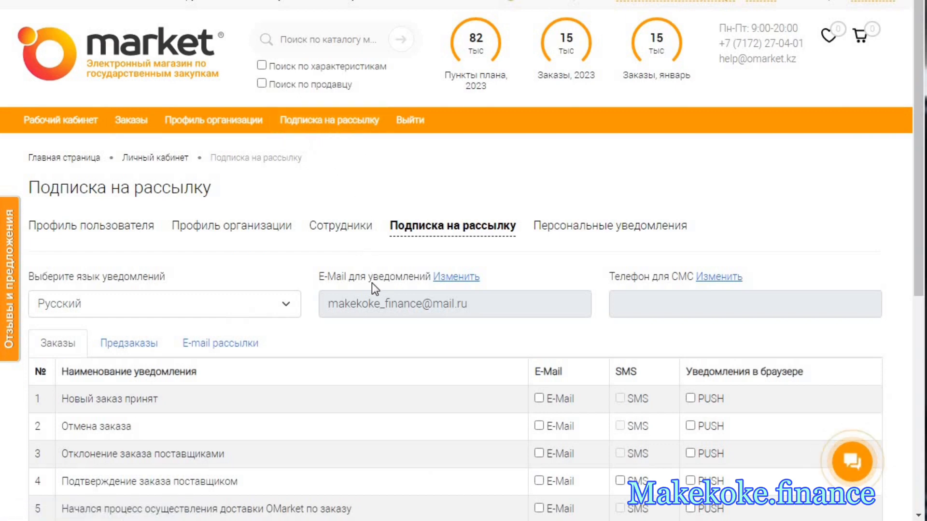
scroll(371, 283, "down", 1)
left_click_drag(326, 231, 468, 233)
scroll(521, 239, "down", 1)
scroll(523, 241, "down", 1)
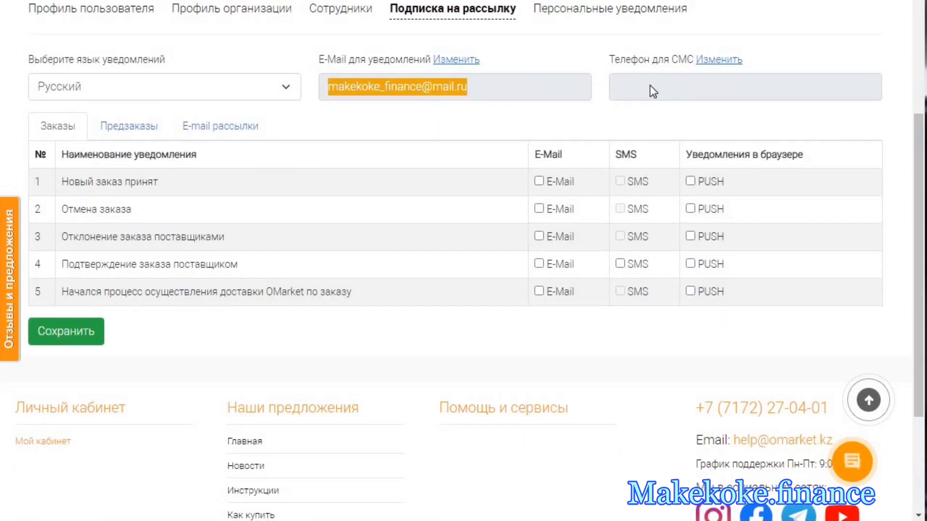
left_click(655, 86)
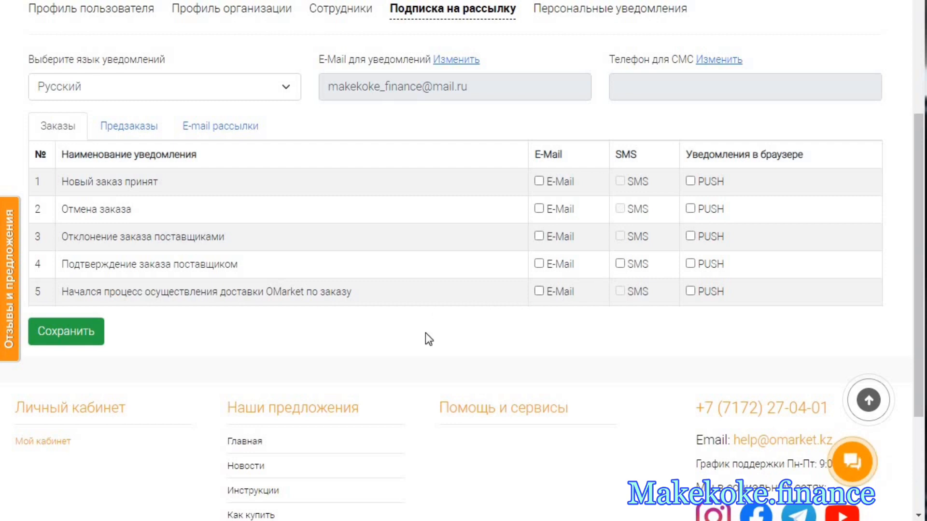
left_click(82, 333)
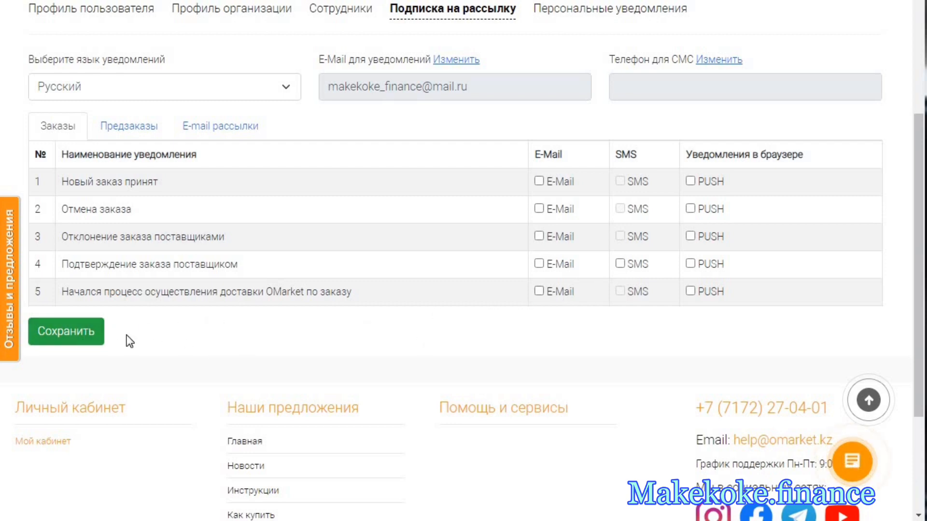
scroll(201, 328, "up", 3)
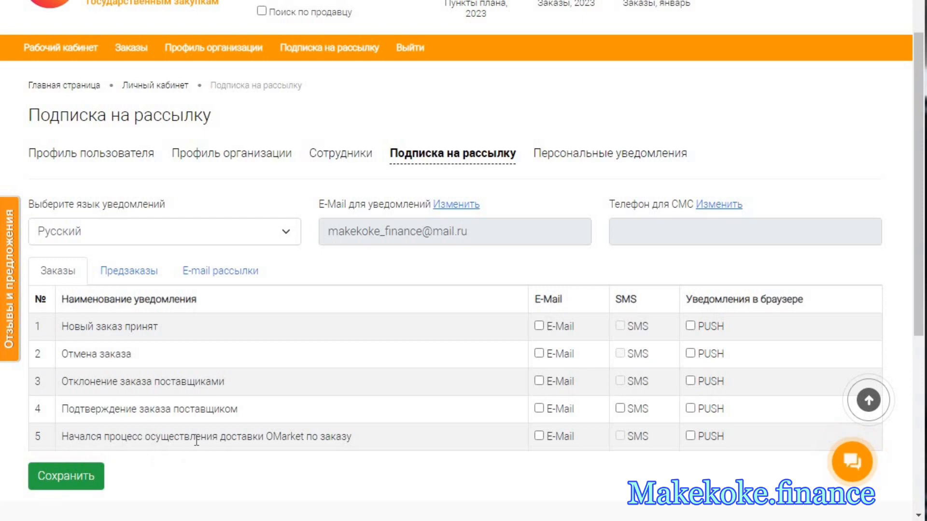
- Look through the organization profile's Сотрудники and Персональные уведомления pages, and view the Жалобы page with its filters and complaints table
left_click(353, 157)
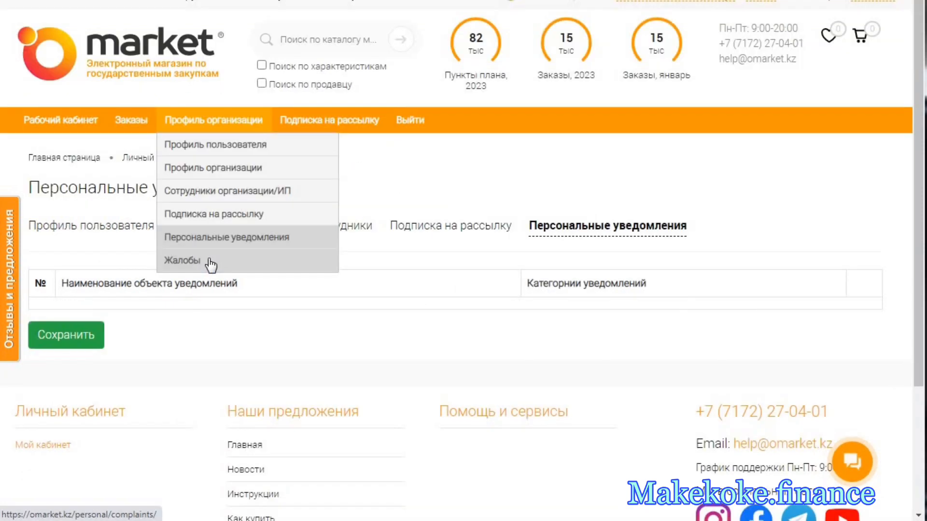
left_click(211, 260)
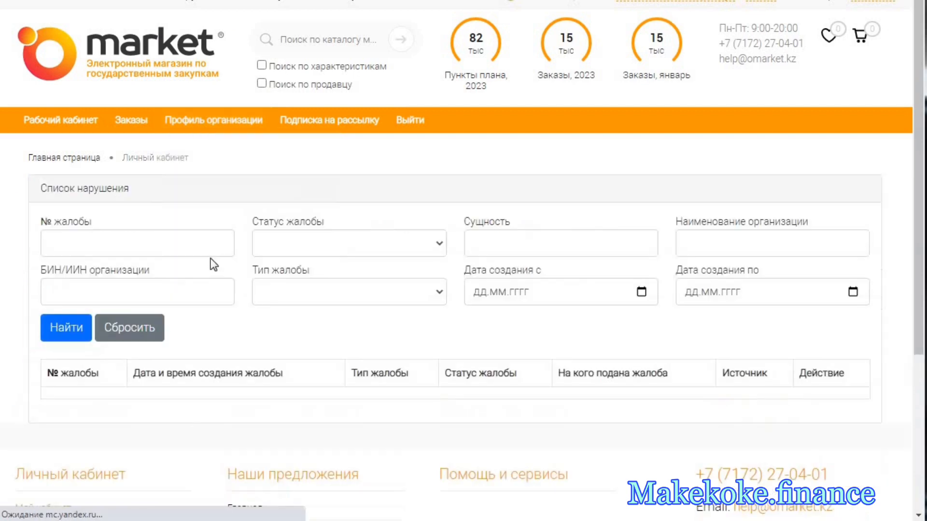
scroll(333, 307, "down", 2)
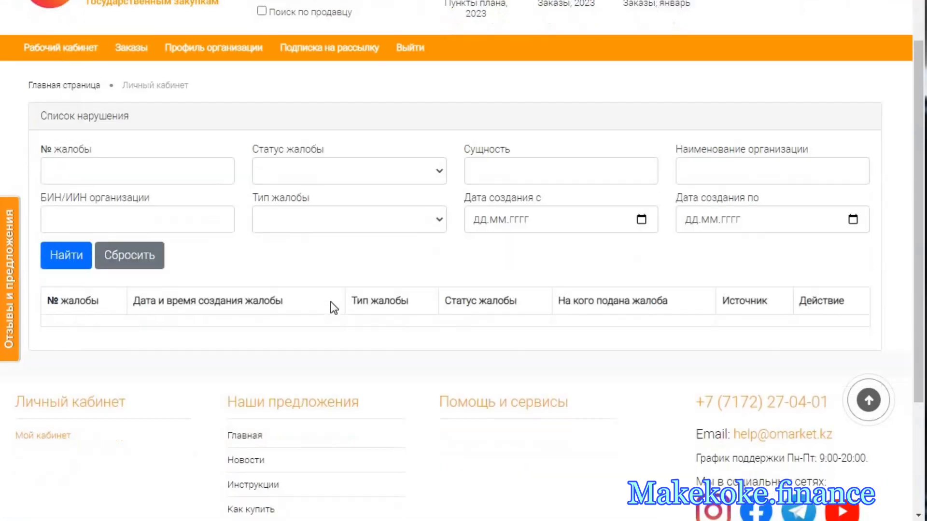
scroll(411, 247, "down", 2)
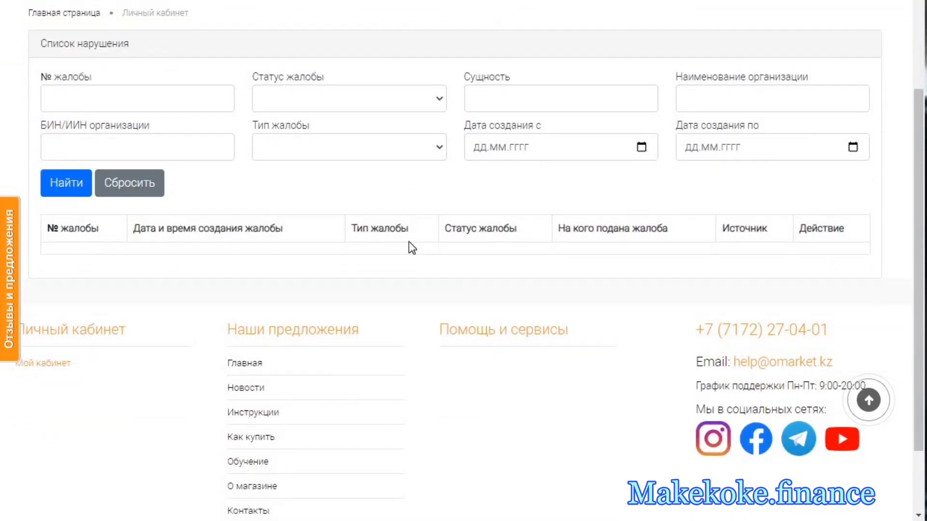
scroll(387, 243, "up", 4)
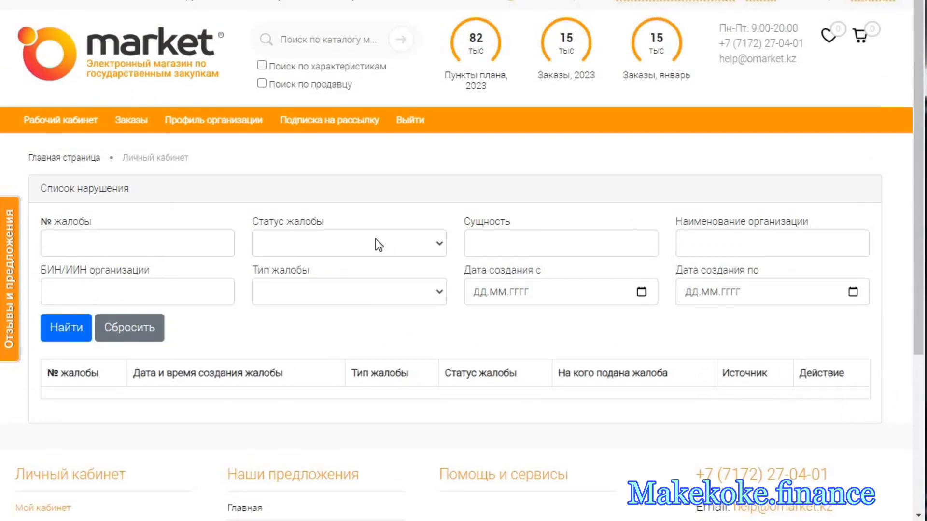
- Reopen the Оформленные заказы page and look at the most recent orders of 31.01.2023
mouse_move(128, 127)
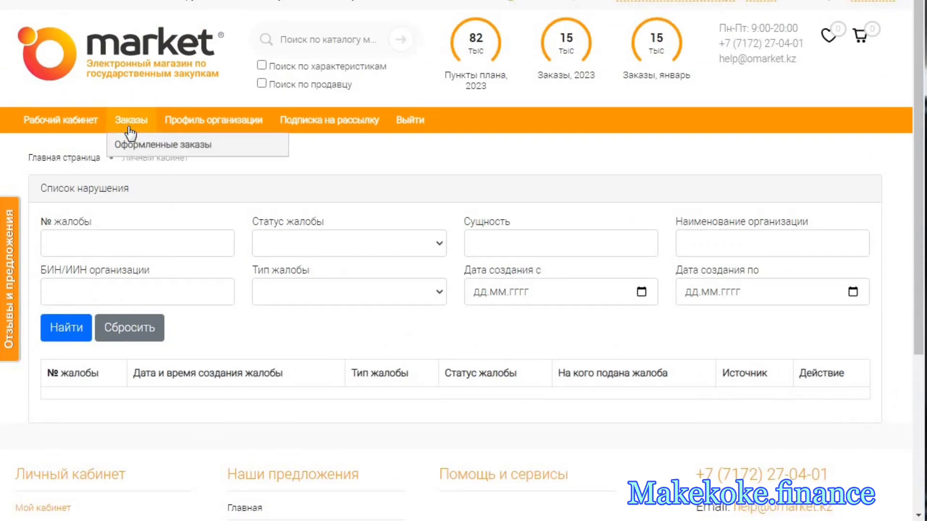
left_click(151, 149)
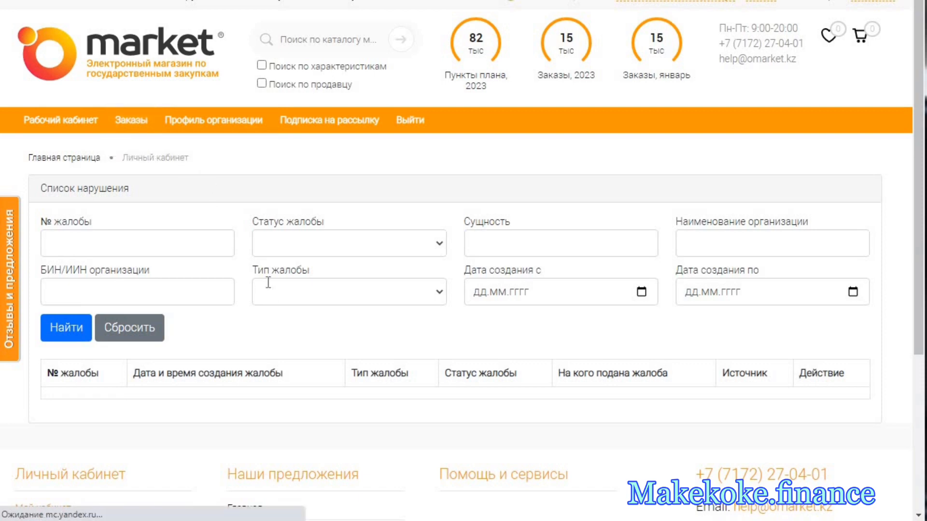
scroll(310, 314, "down", 6)
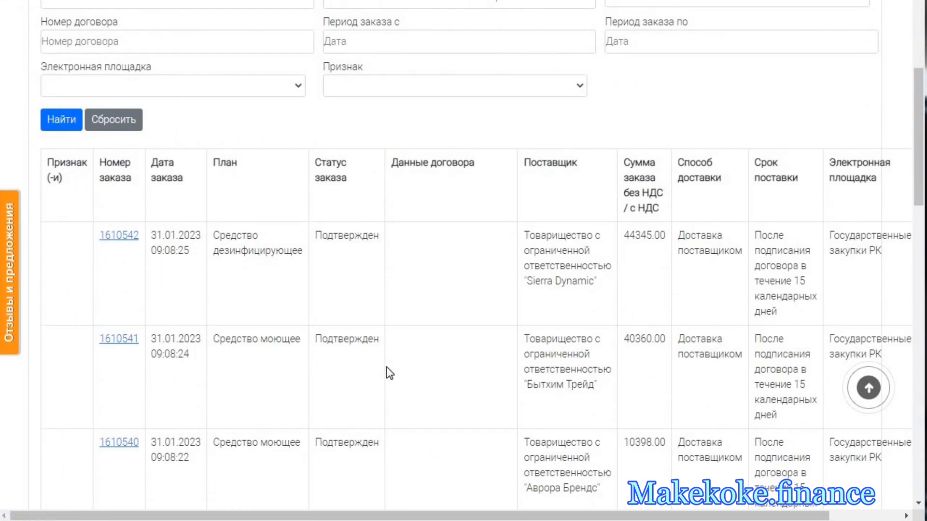
- Check the orders' electronic platform, Государственные закупки РК, and the complaint option in the Действие column
scroll(386, 368, "down", 1)
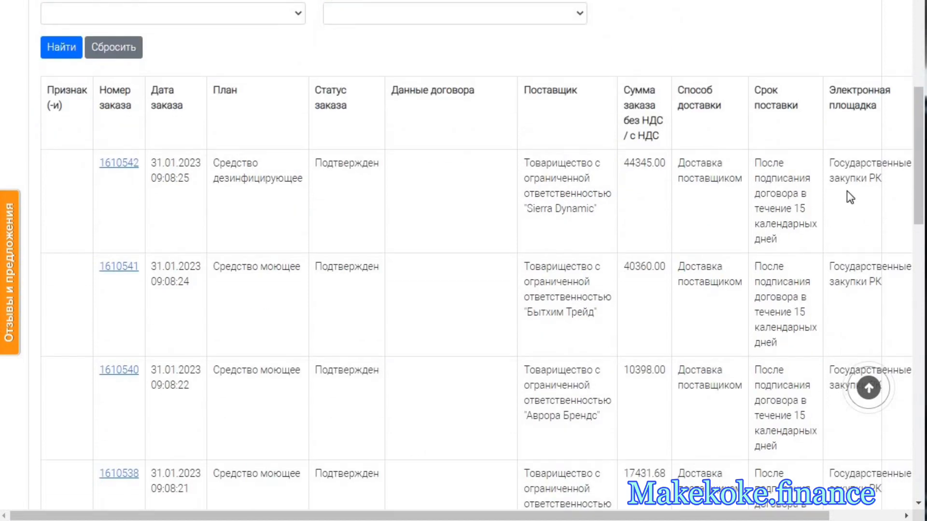
triple_click(842, 178)
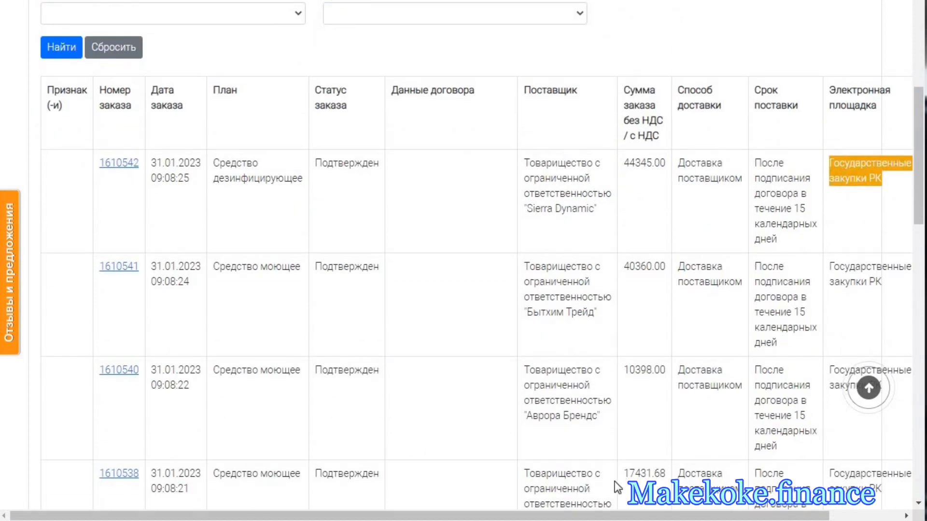
left_click(896, 338)
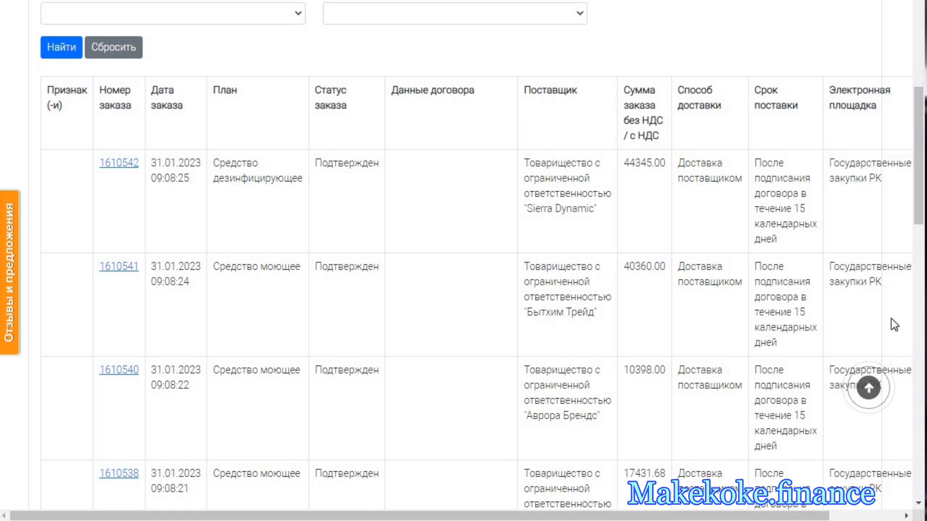
left_click_drag(615, 516, 700, 510)
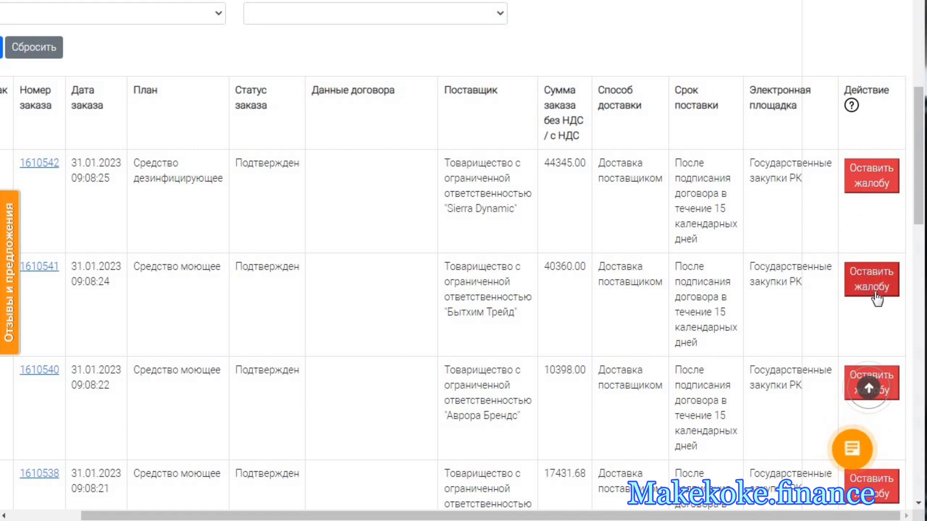
scroll(875, 351, "down", 3)
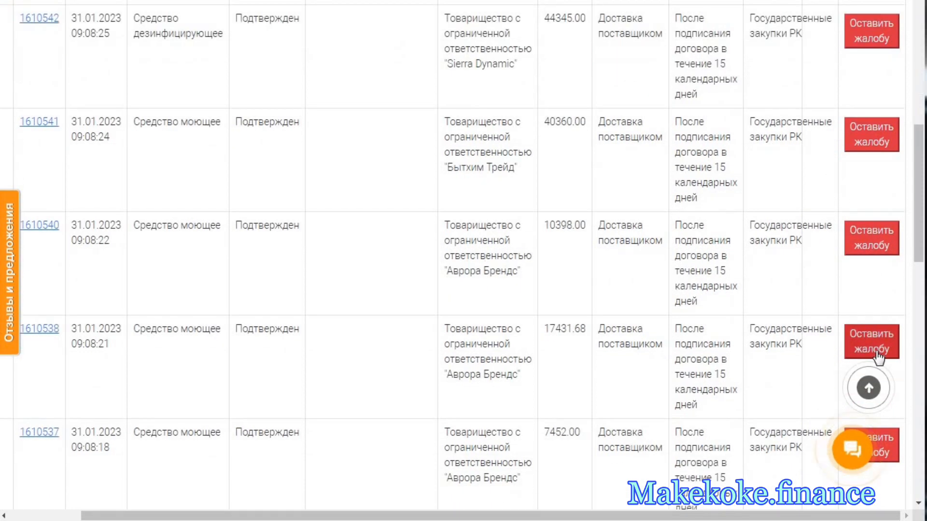
scroll(876, 351, "up", 3)
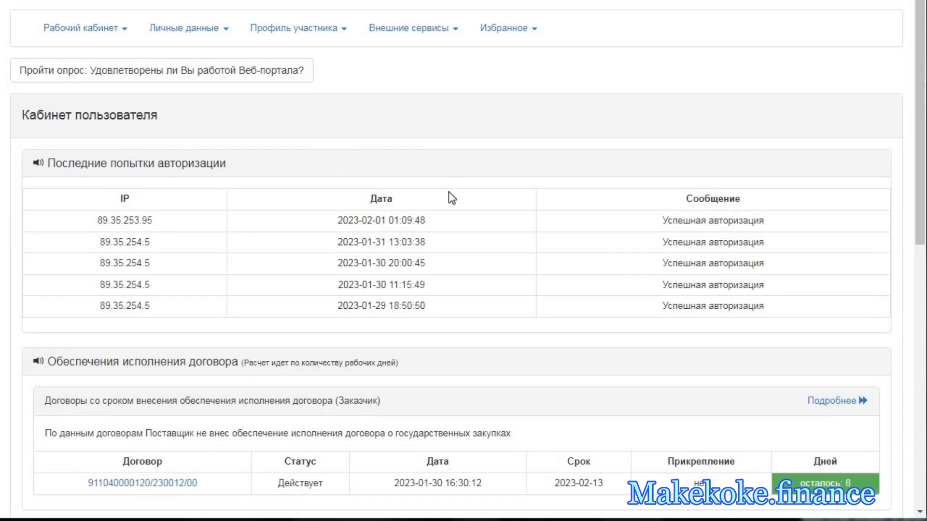
- Switch to the goszakup.gov.kz portal, look over the Кабинет пользователя page, and open the Мои заказы page
scroll(450, 195, "down", 10)
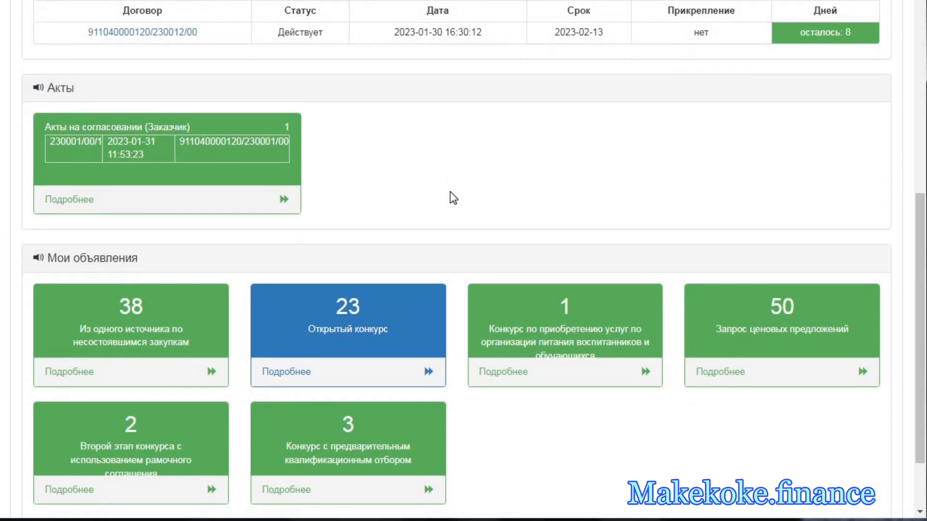
scroll(450, 192, "down", 2)
scroll(450, 192, "up", 5)
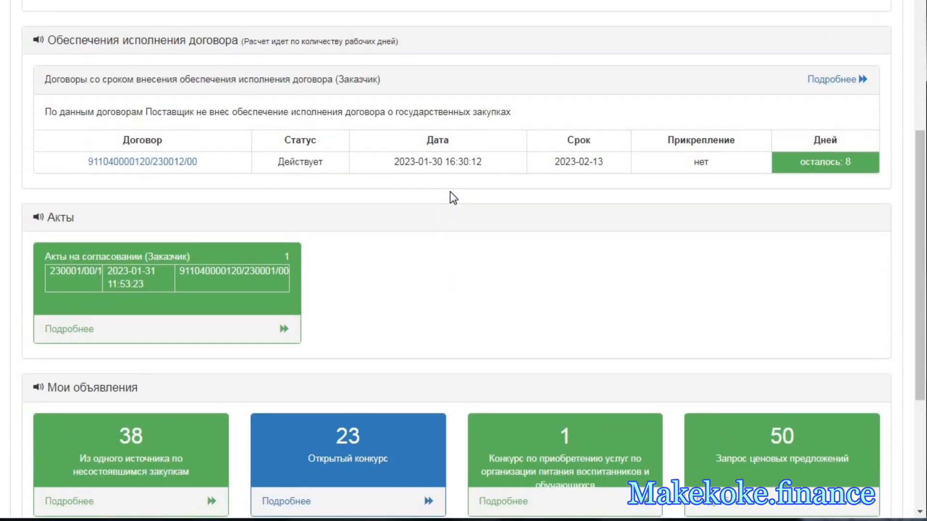
scroll(449, 192, "up", 6)
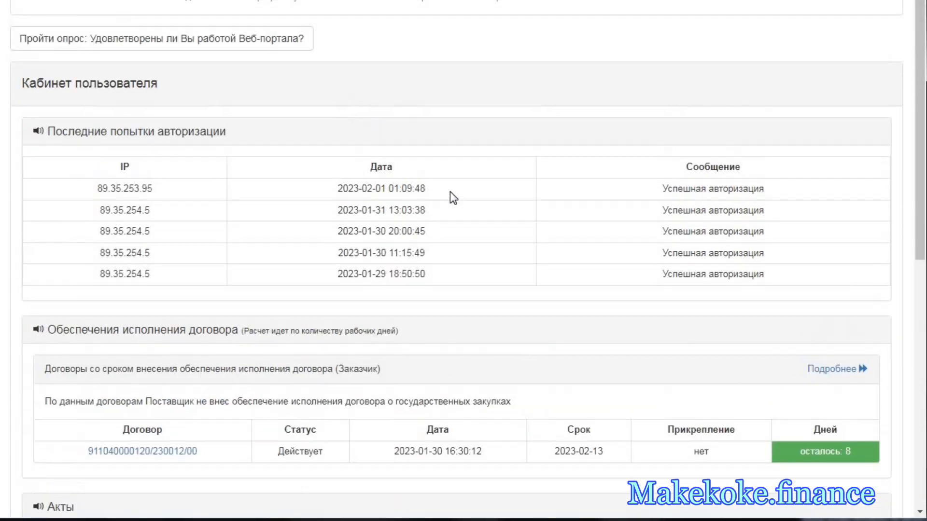
scroll(450, 192, "up", 1)
left_click(115, 39)
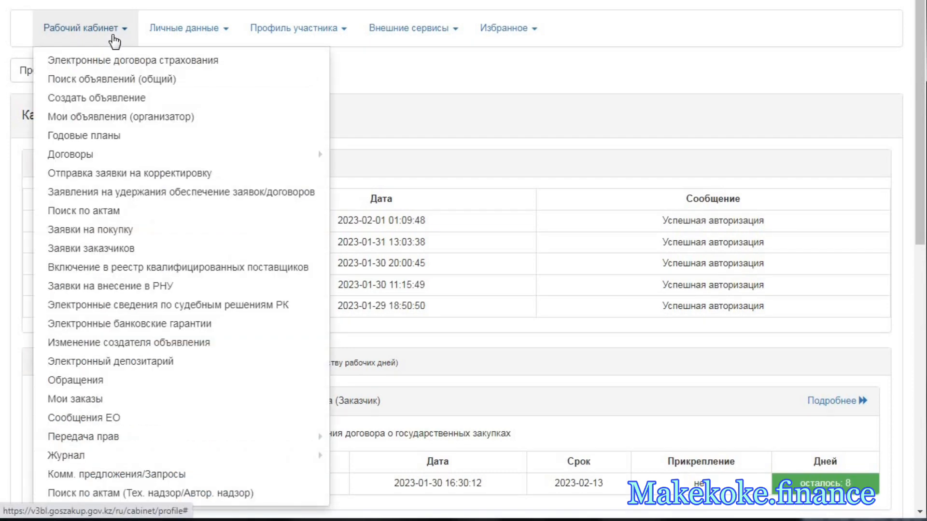
left_click(91, 400)
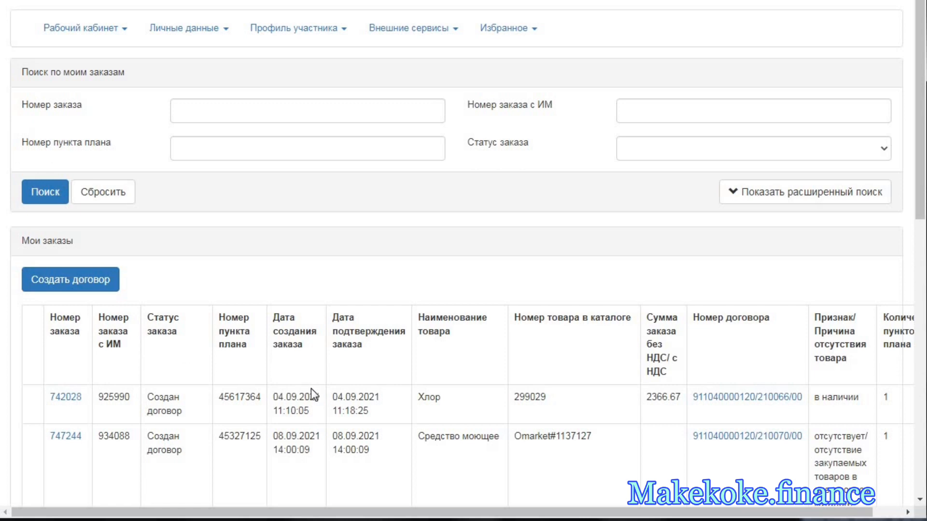
- Look over the Мои заказы table and the catalogue product number of the Средство моющее order from 08.09.2021
scroll(335, 364, "down", 2)
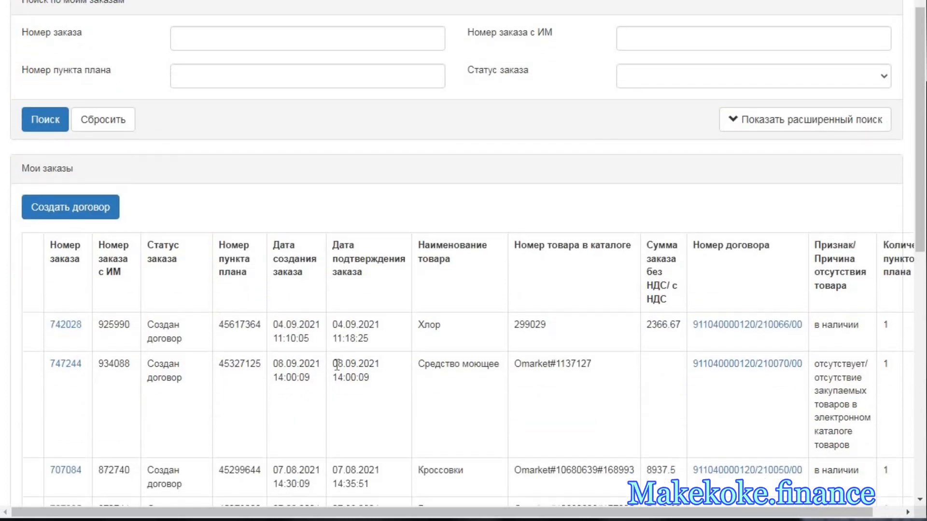
left_click_drag(594, 366, 515, 363)
left_click(519, 391)
scroll(510, 377, "up", 2)
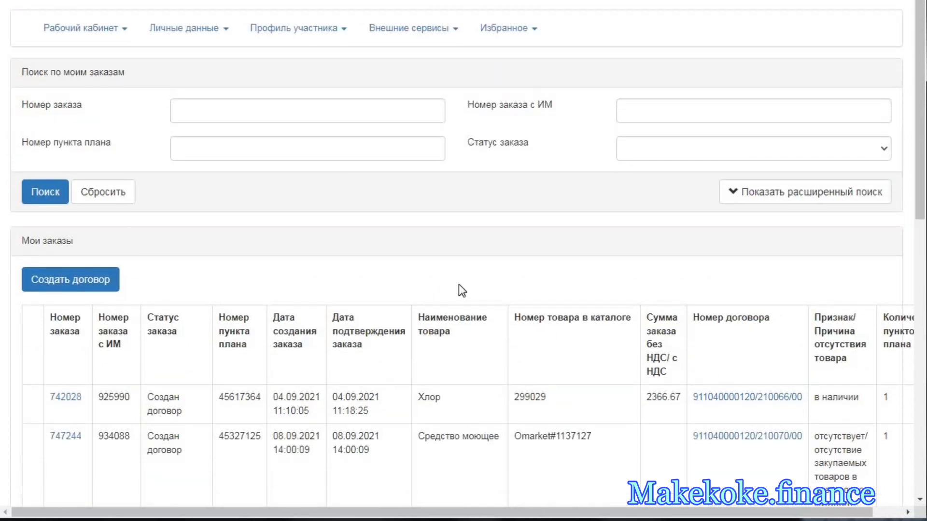
- Filter the Мои заказы list by order status Подтвержден
left_click(272, 146)
left_click(627, 151)
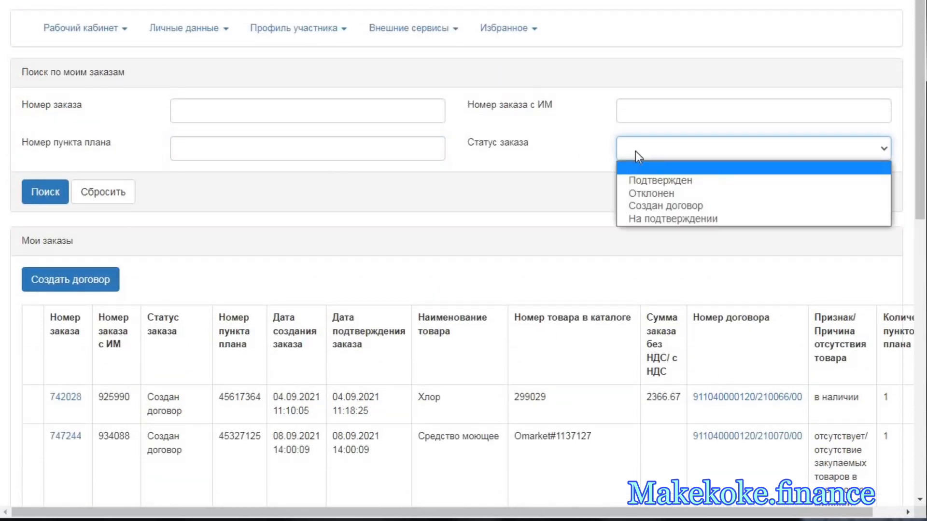
left_click(632, 180)
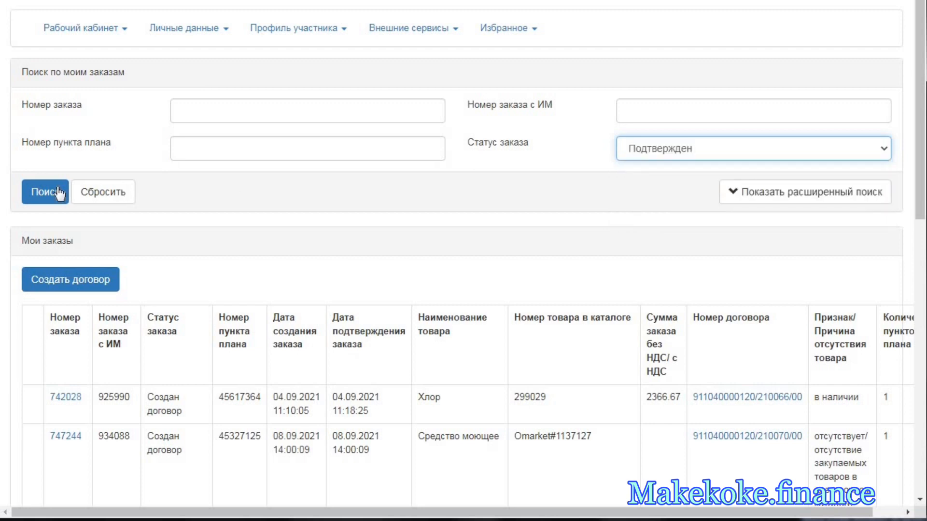
left_click(43, 193)
scroll(310, 264, "down", 6)
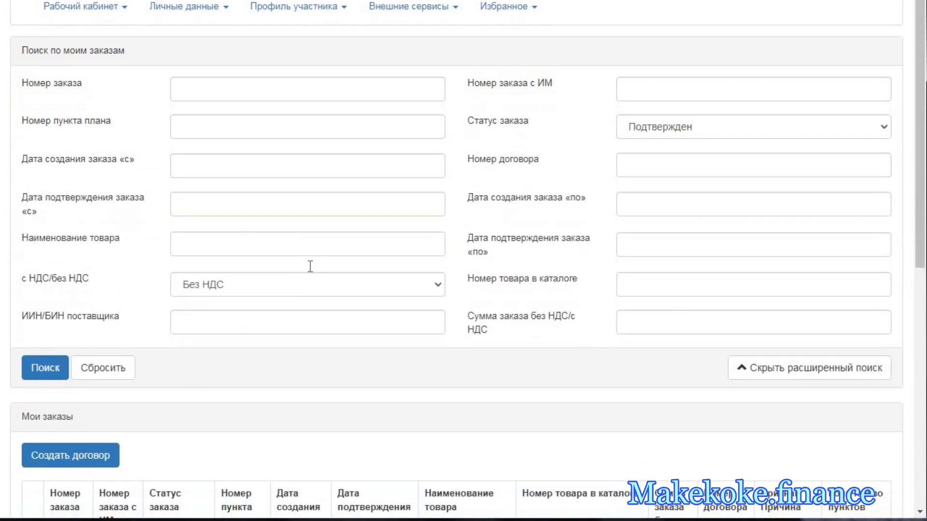
scroll(313, 272, "down", 2)
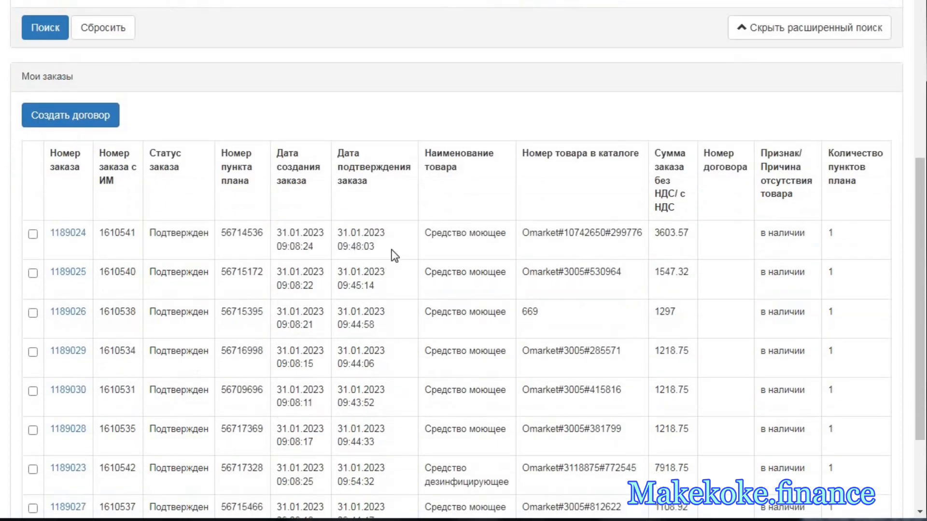
- Check the confirmation dates of the confirmed orders in the list
left_click_drag(386, 233, 340, 230)
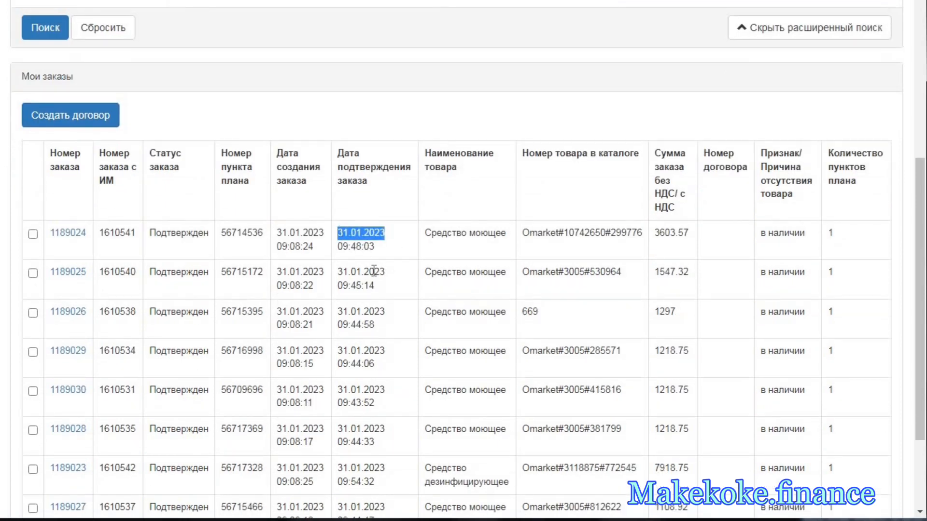
left_click_drag(385, 272, 338, 271)
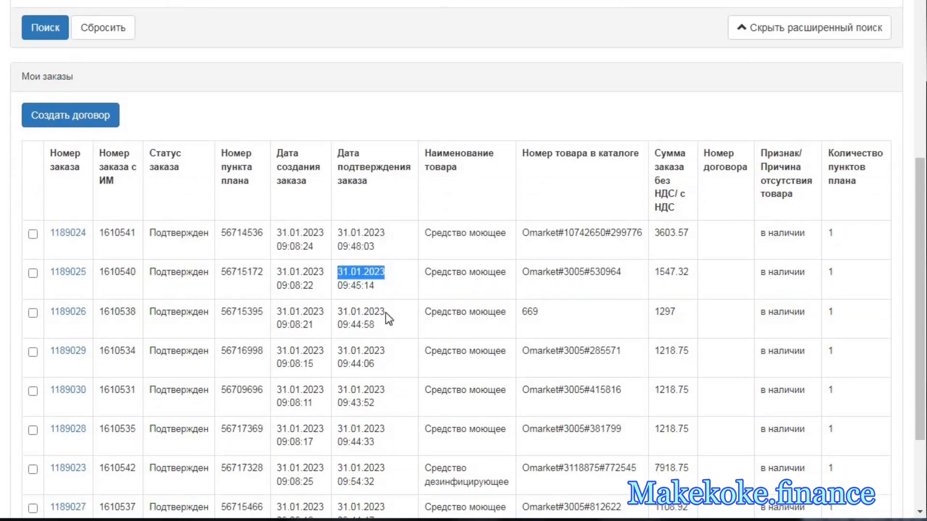
left_click_drag(385, 311, 337, 311)
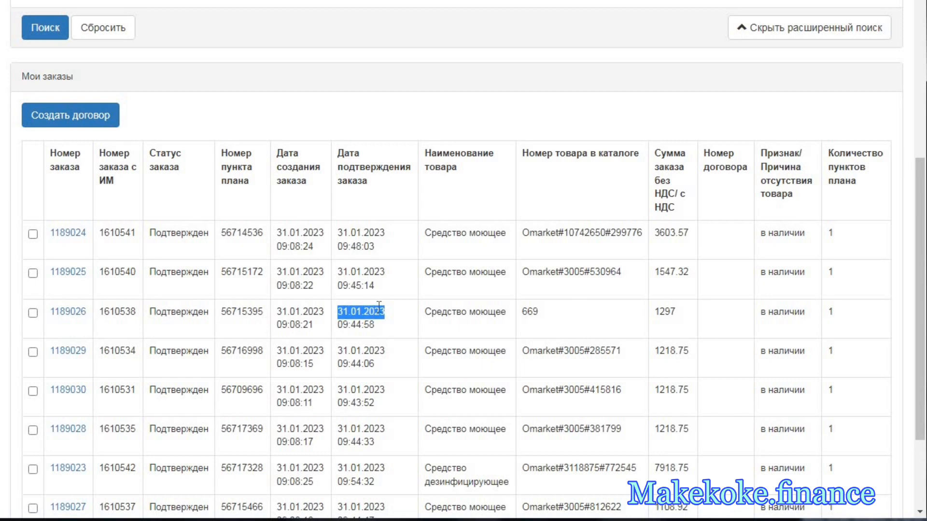
scroll(378, 305, "down", 2)
left_click(382, 194)
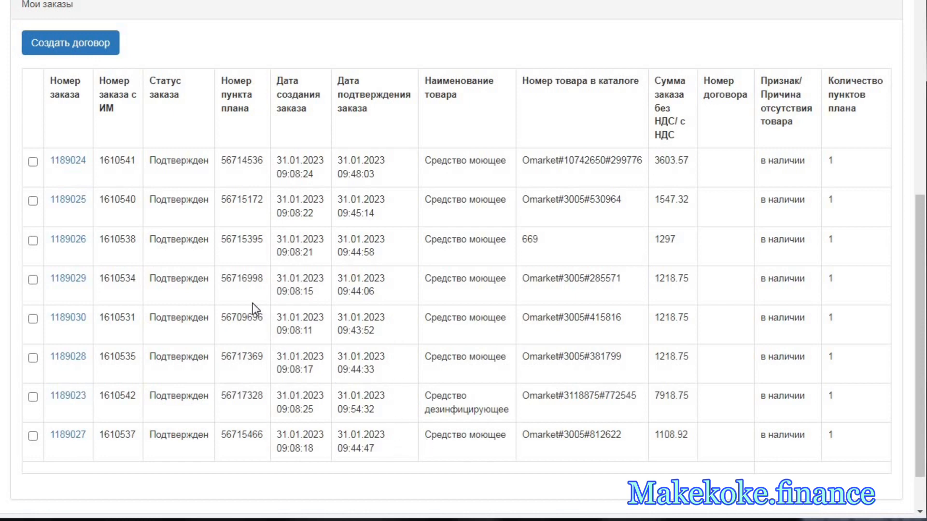
- Try to create a contract with no orders selected, and again with all the confirmed orders selected
left_click(100, 42)
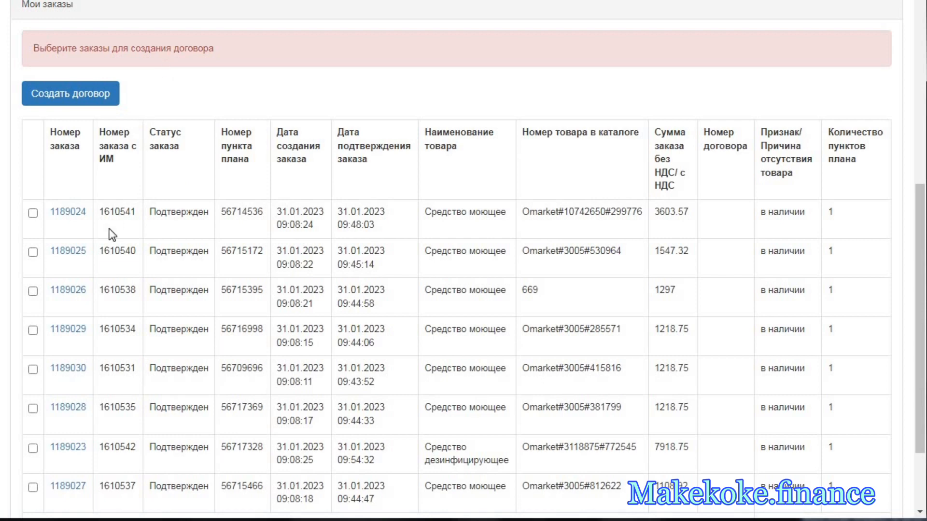
scroll(401, 478, "down", 3)
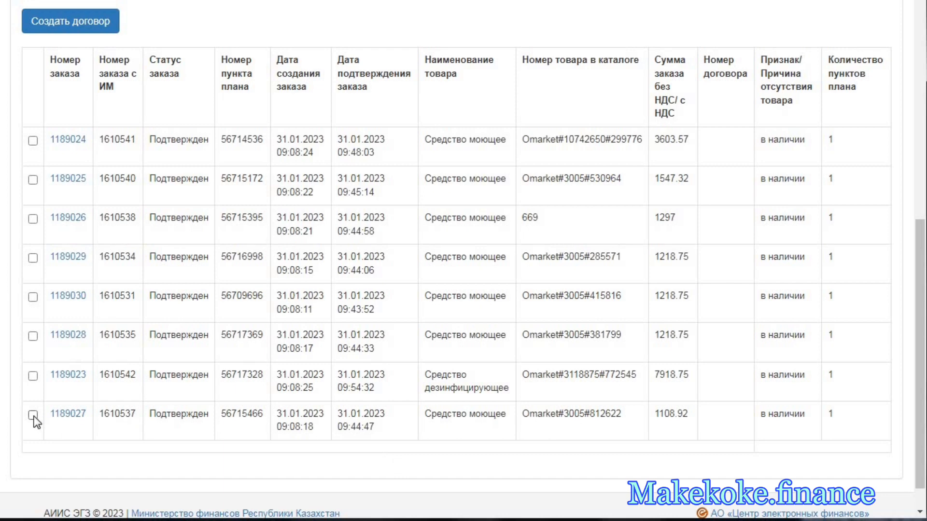
left_click(33, 376)
left_click(33, 336)
left_click(32, 296)
left_click(33, 258)
left_click(32, 219)
left_click(33, 180)
left_click(33, 140)
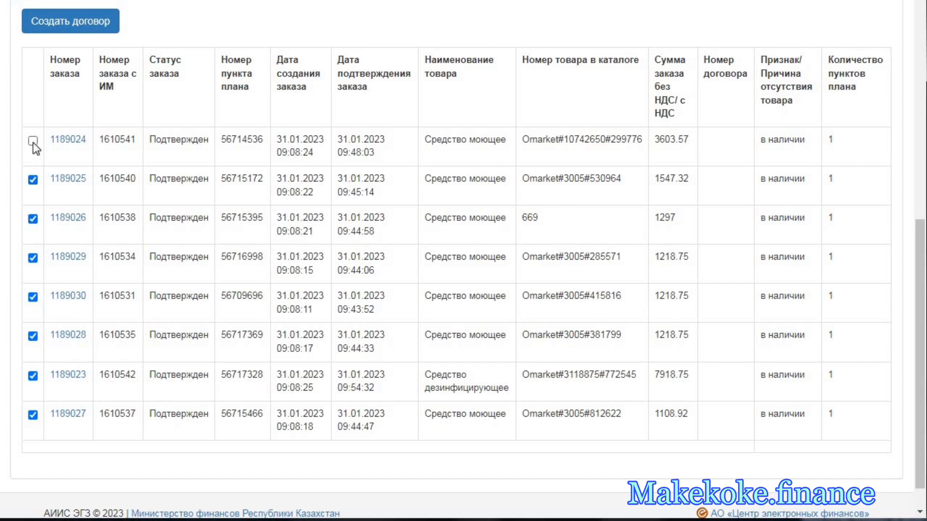
scroll(178, 53, "down", 1)
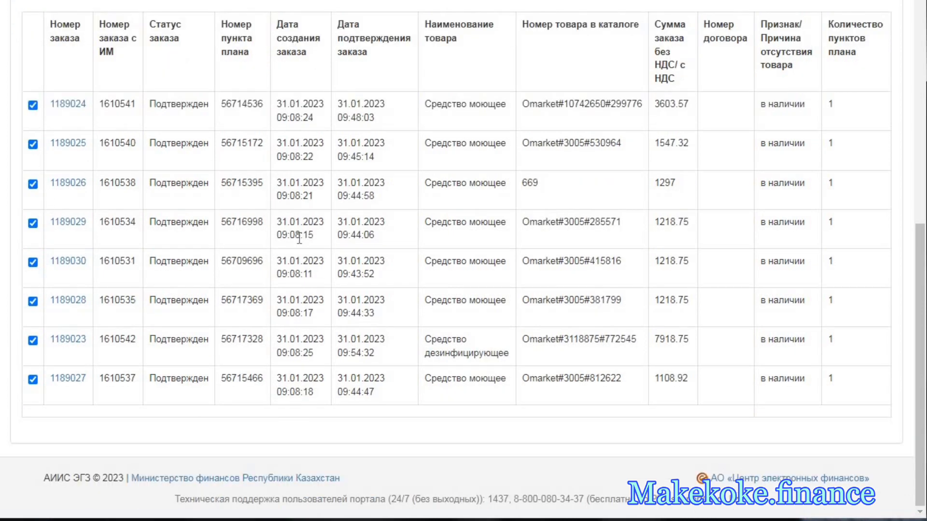
scroll(304, 248, "up", 1)
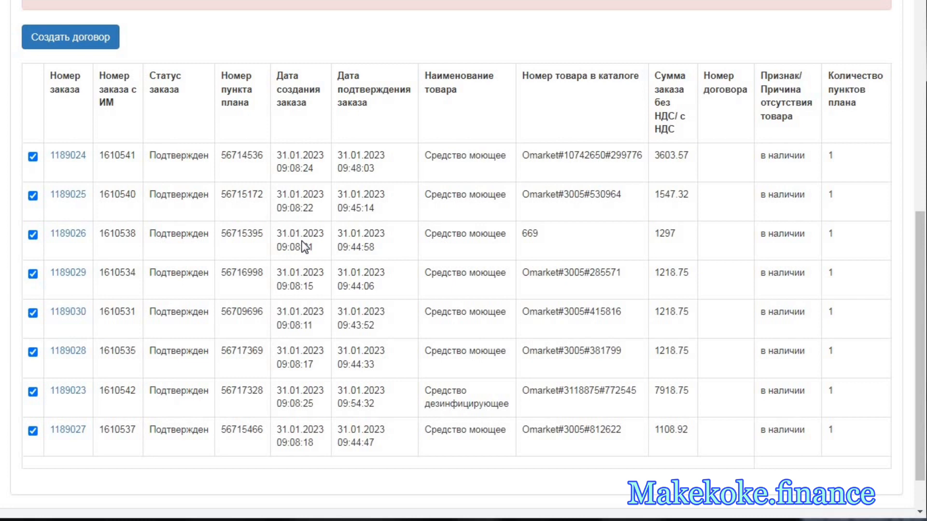
scroll(304, 247, "up", 3)
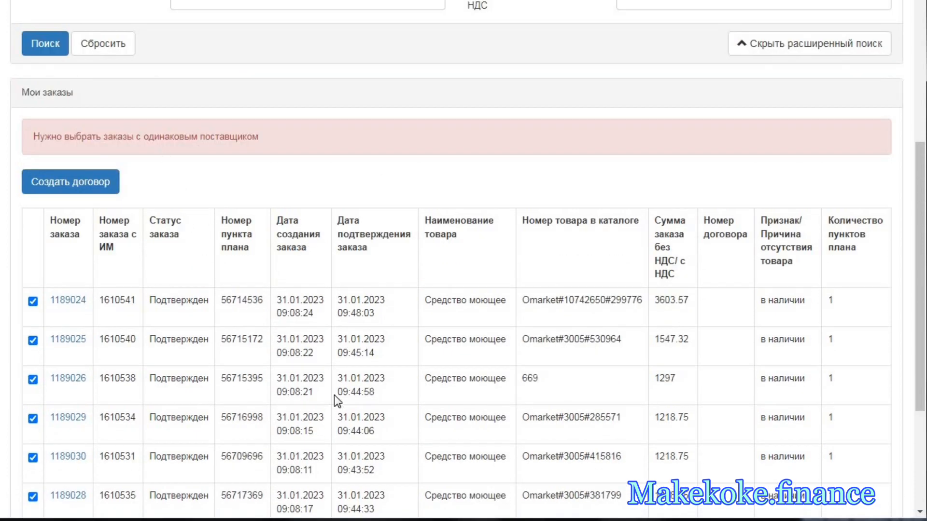
- Clear the selection of all the confirmed orders
scroll(330, 386, "down", 3)
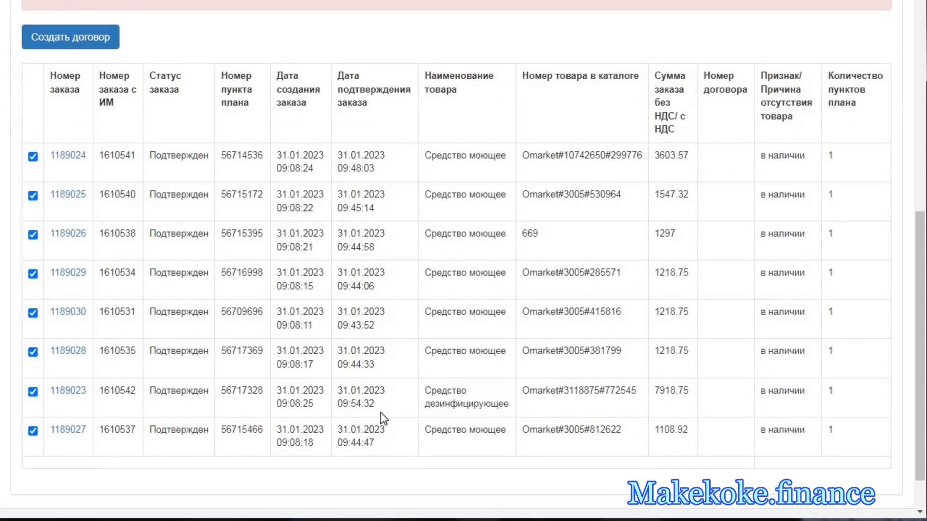
left_click(33, 430)
left_click(32, 391)
left_click(32, 274)
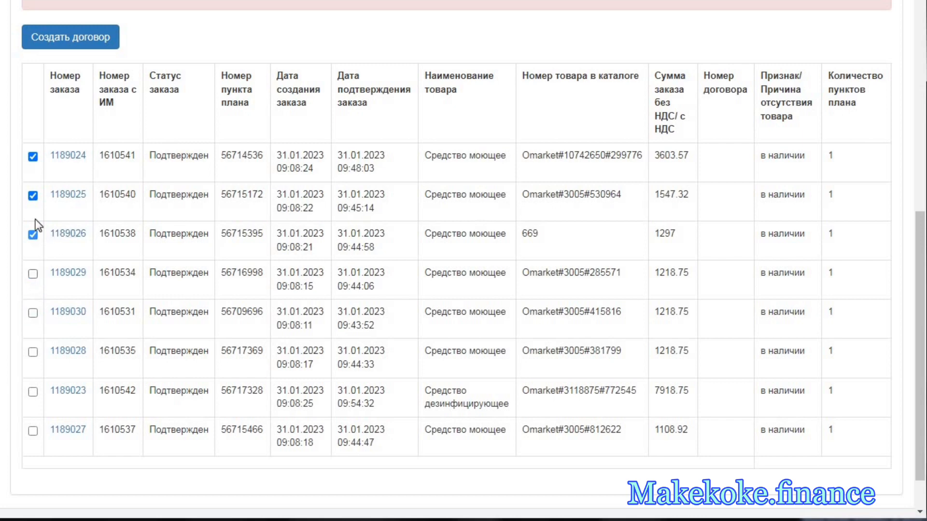
left_click(33, 235)
left_click(33, 195)
- Open the first confirmed order in a new browser tab and review its general details, supplier offers and product characteristics
right_click(81, 165)
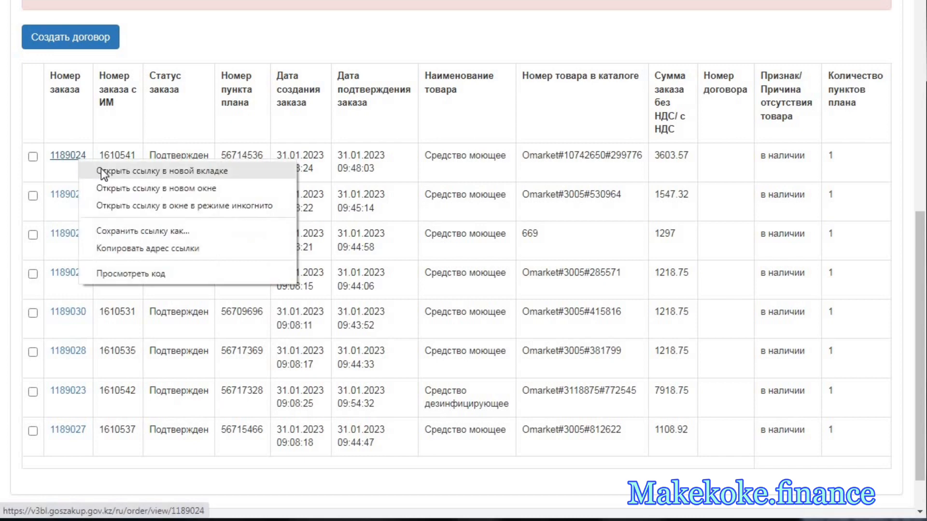
left_click(144, 170)
key("ctrl+Tab")
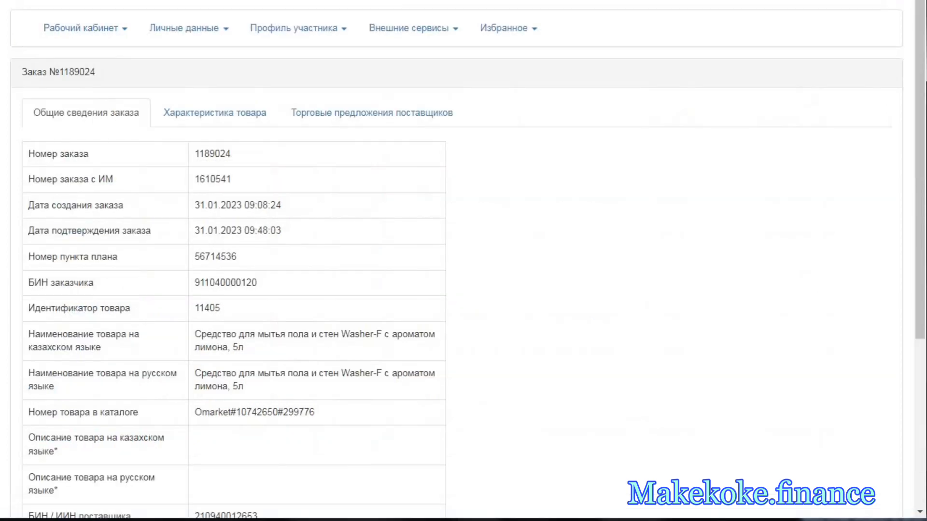
scroll(467, 350, "down", 5)
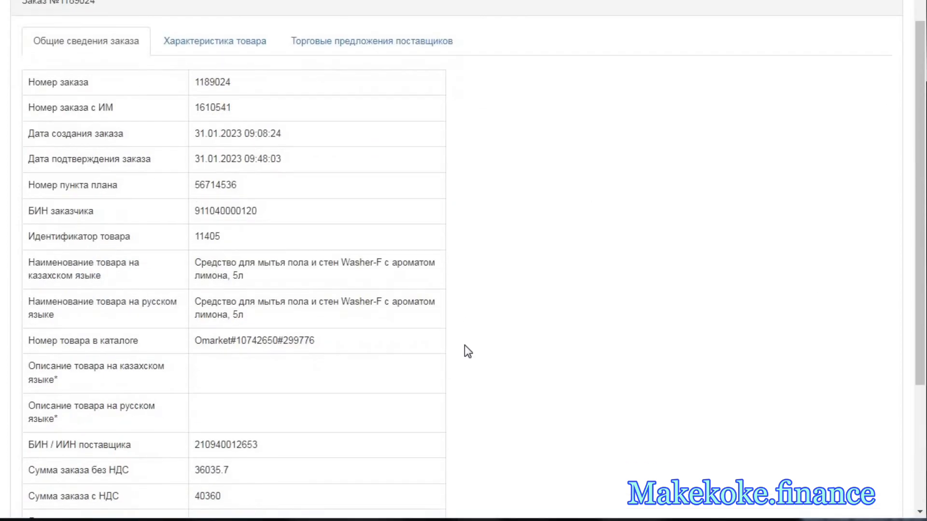
scroll(465, 348, "up", 4)
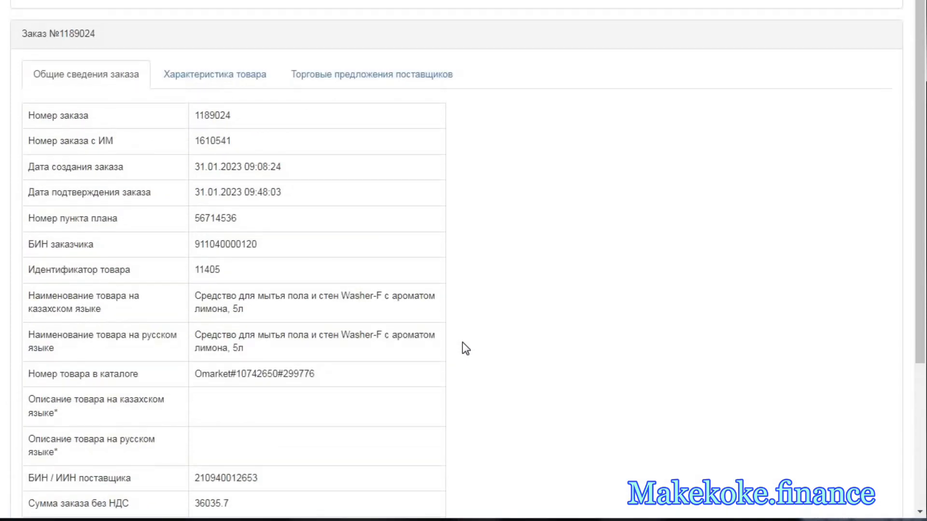
left_click(398, 73)
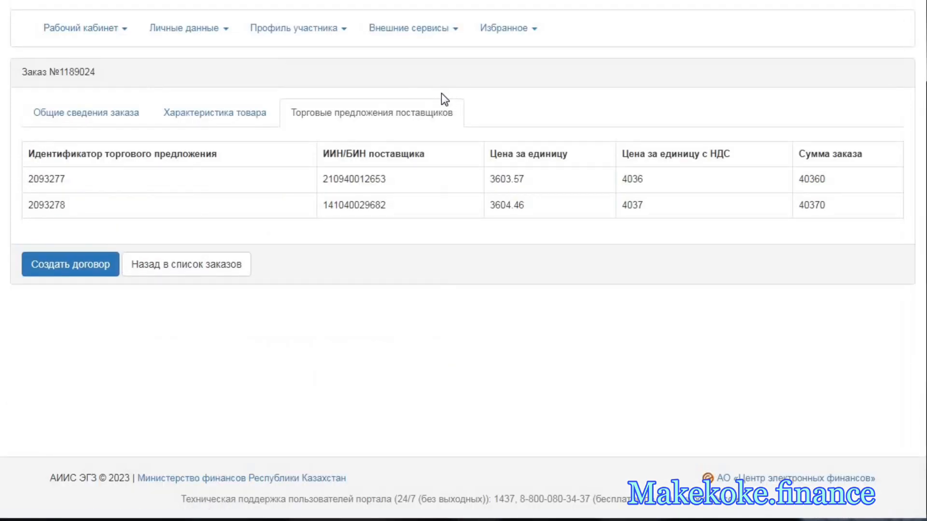
left_click(241, 126)
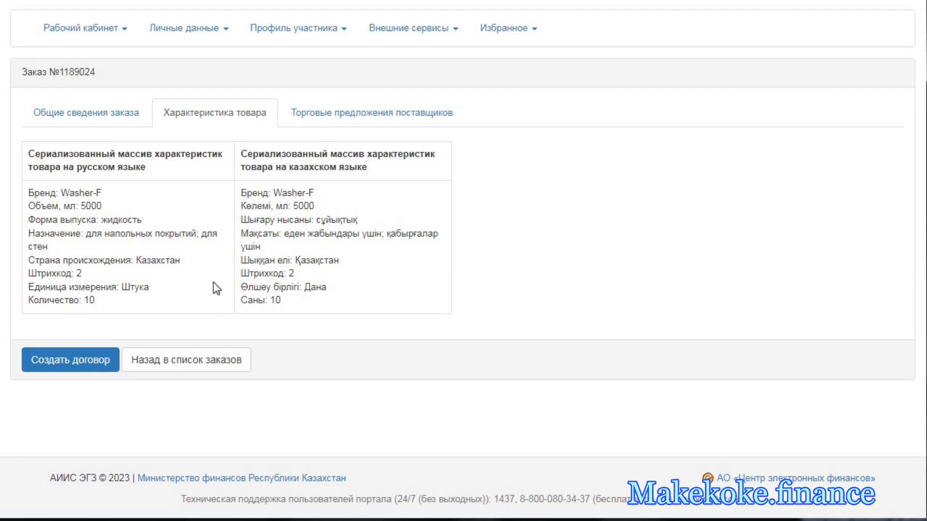
- Recheck the first order's general details and product characteristics, and highlight the supplier's identification number among its supplier offers
left_click(112, 116)
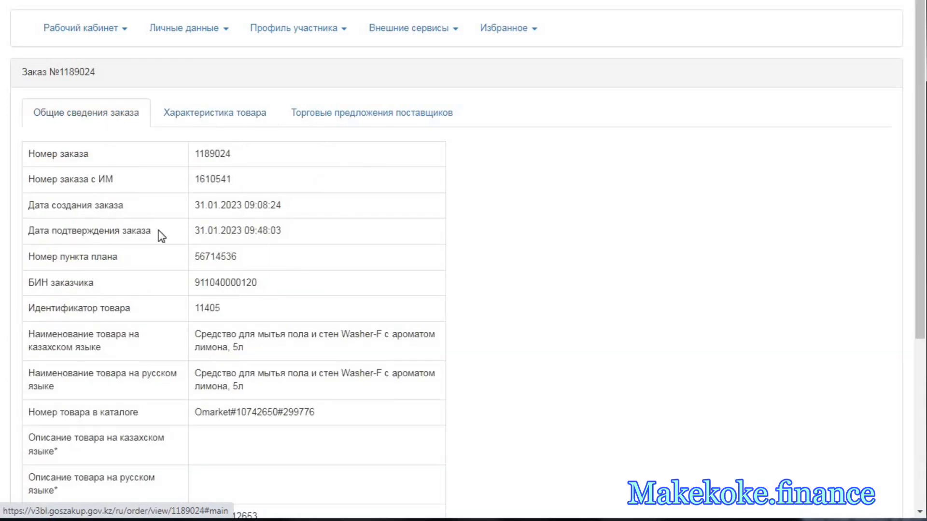
scroll(230, 228, "down", 3)
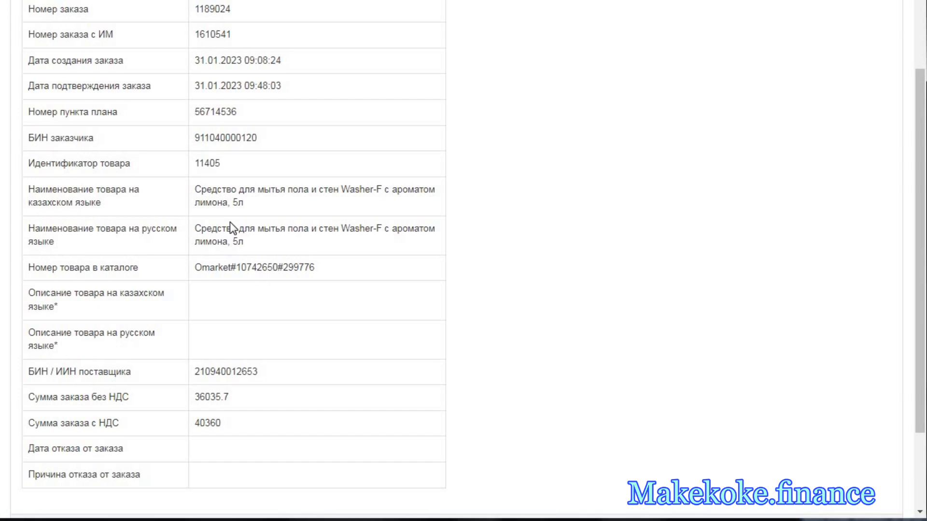
scroll(230, 223, "down", 2)
scroll(244, 227, "up", 5)
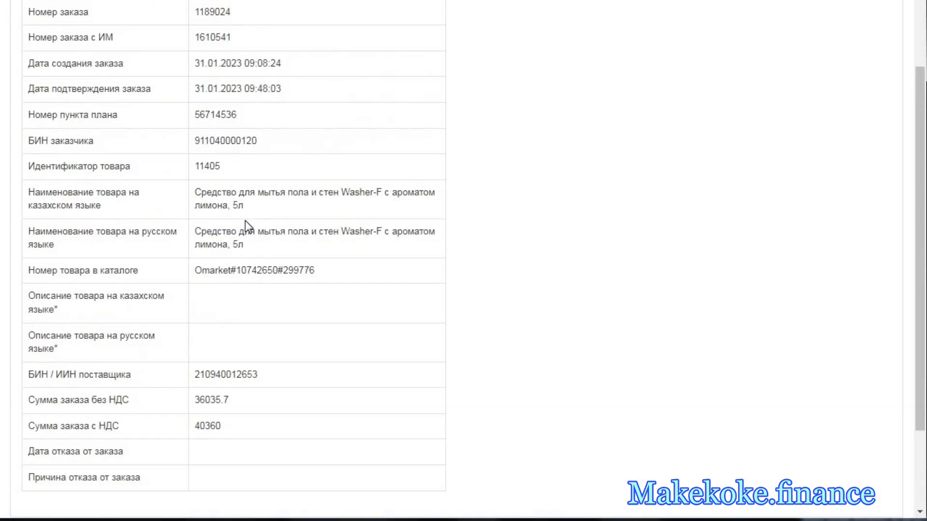
scroll(139, 275, "down", 4)
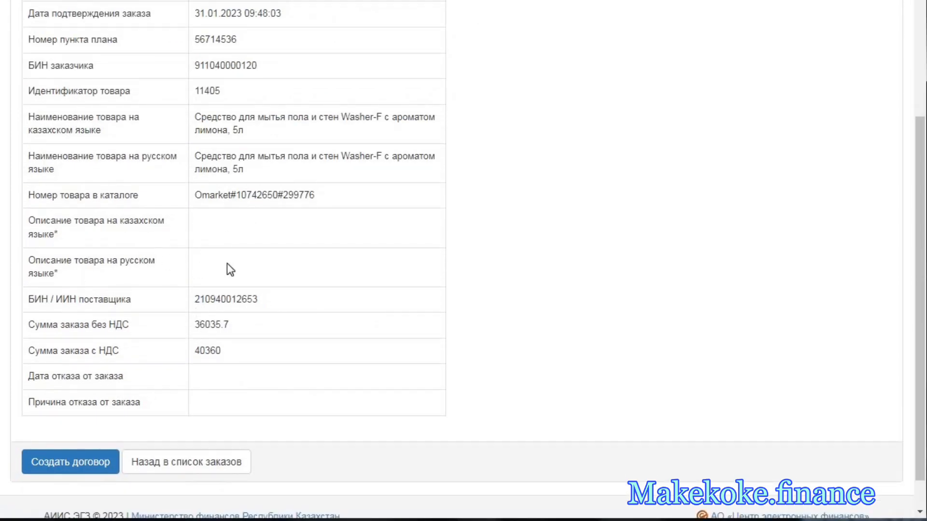
scroll(226, 264, "up", 4)
left_click(216, 119)
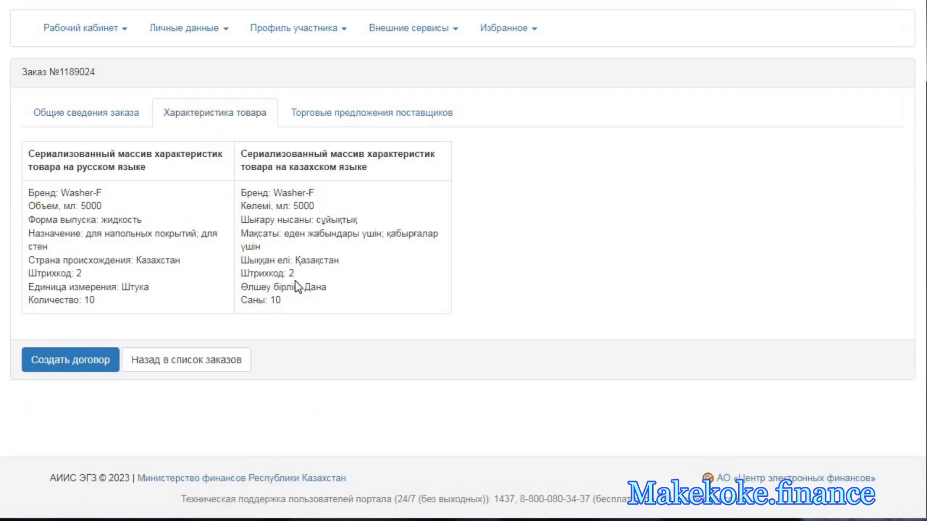
left_click(367, 127)
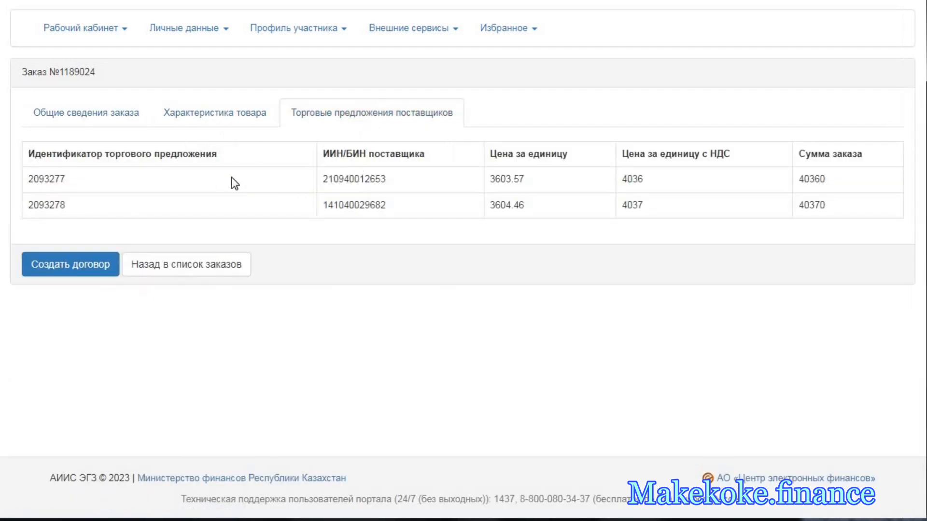
double_click(352, 179)
left_click(383, 218)
double_click(352, 179)
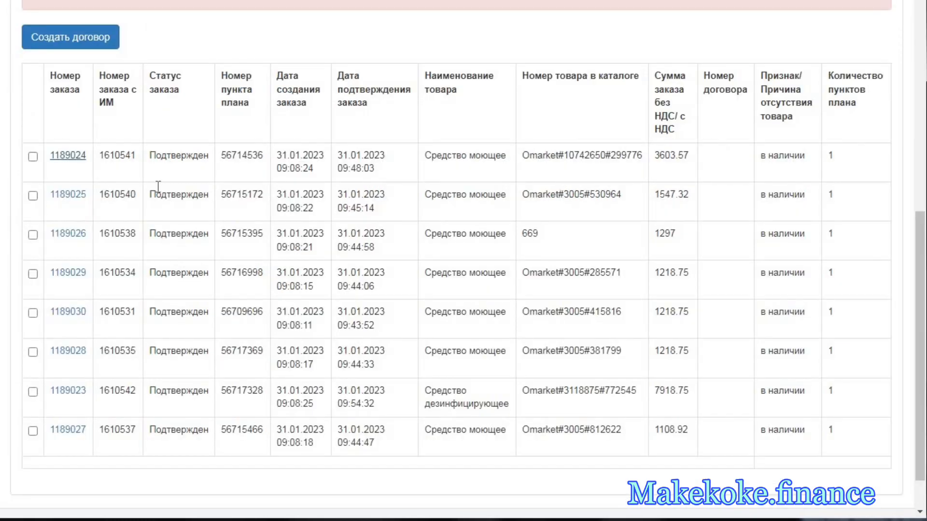
- Review the second order's product characteristics and supplier offers in a separate browser tab, and select the first order in the list
right_click(76, 194)
left_click(133, 201)
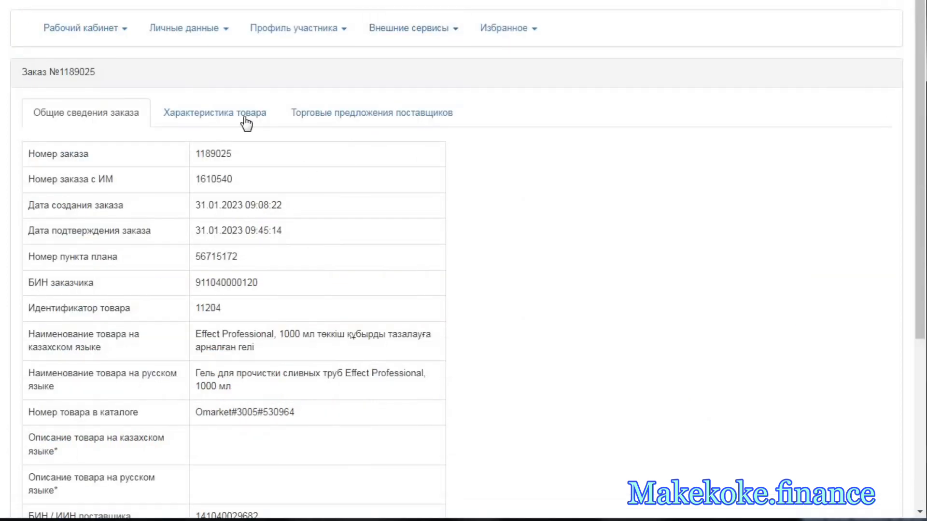
left_click(244, 120)
left_click(315, 120)
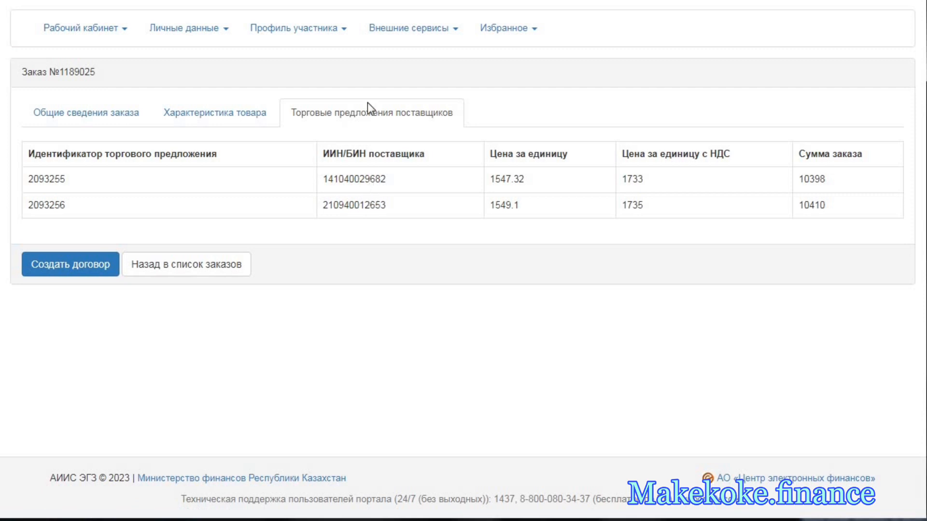
key("alt+Left")
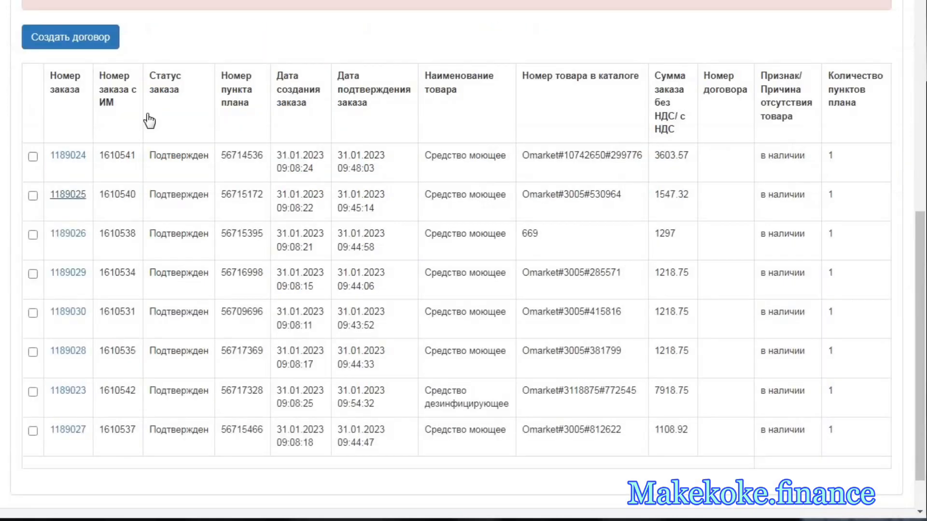
left_click(33, 157)
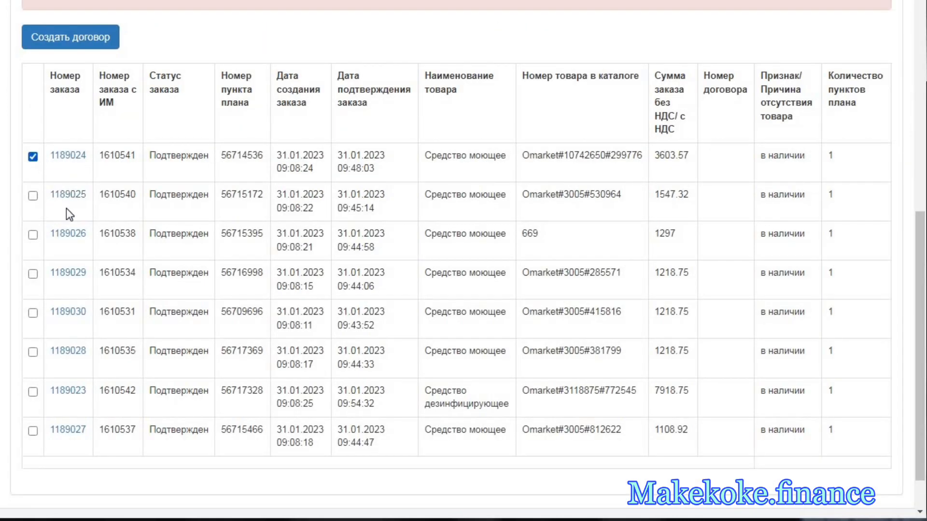
- Review the third order's product characteristics and supplier offers in a separate browser tab, and select that order in the list
right_click(74, 237)
left_click(96, 246)
left_click(68, 234)
left_click(232, 119)
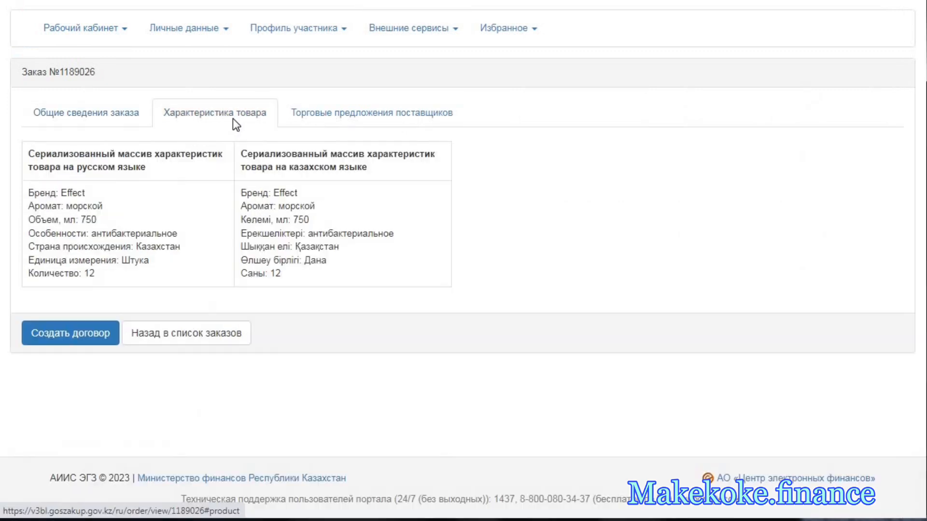
left_click(309, 120)
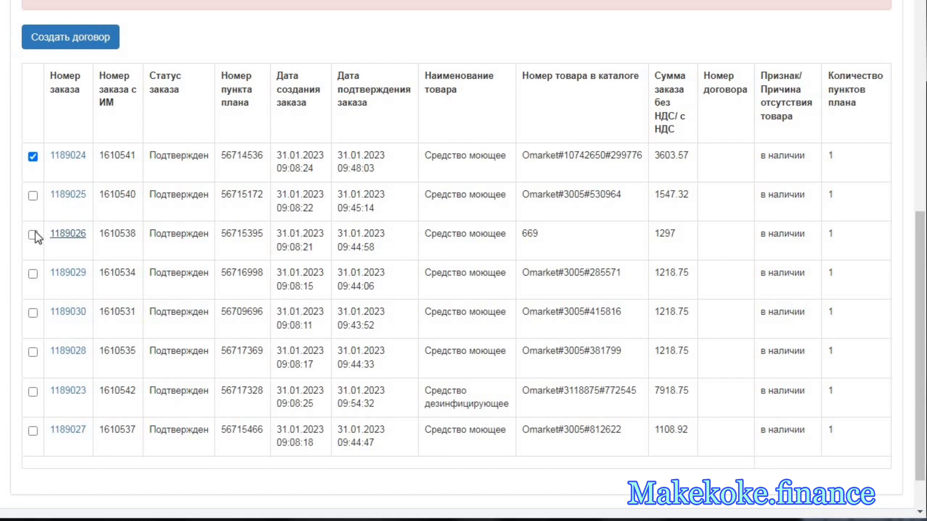
left_click(34, 235)
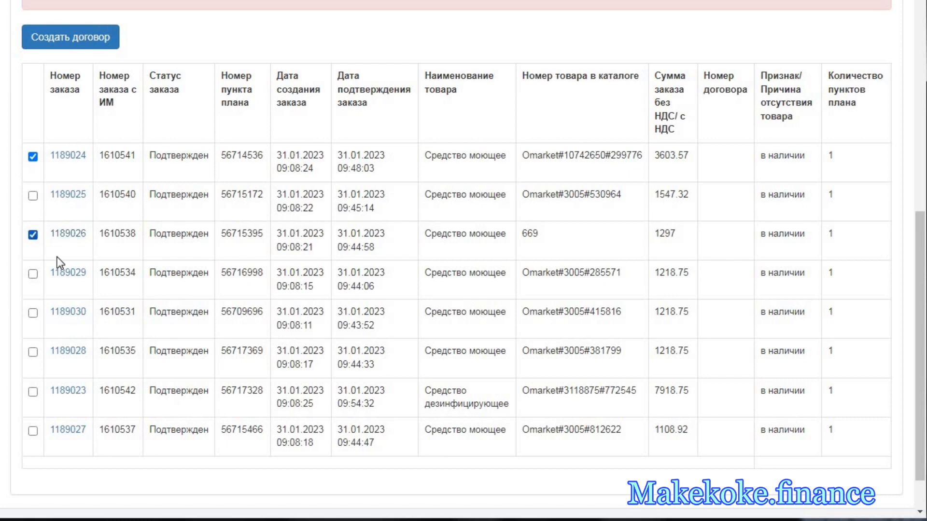
- Open the fourth order in a new browser tab, check its supplier offers and return to the order list
right_click(69, 278)
left_click(84, 284)
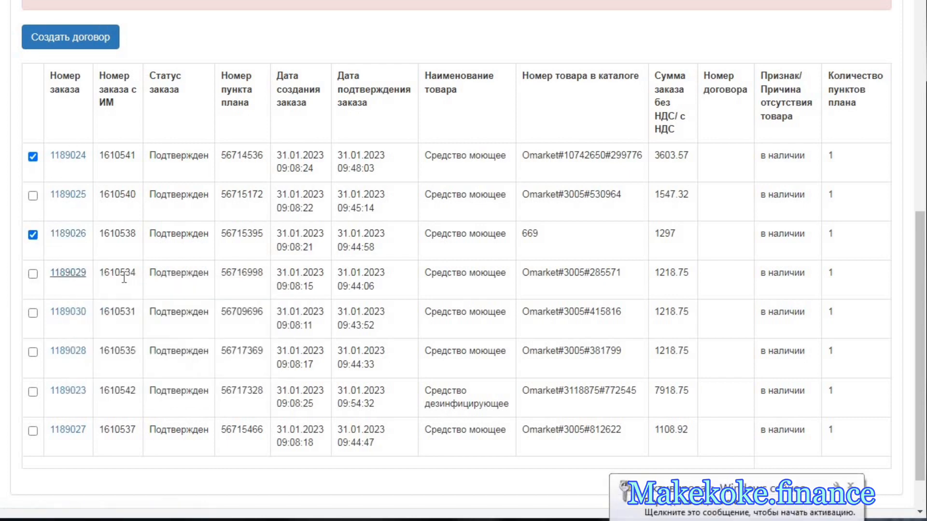
key("ctrl+Tab")
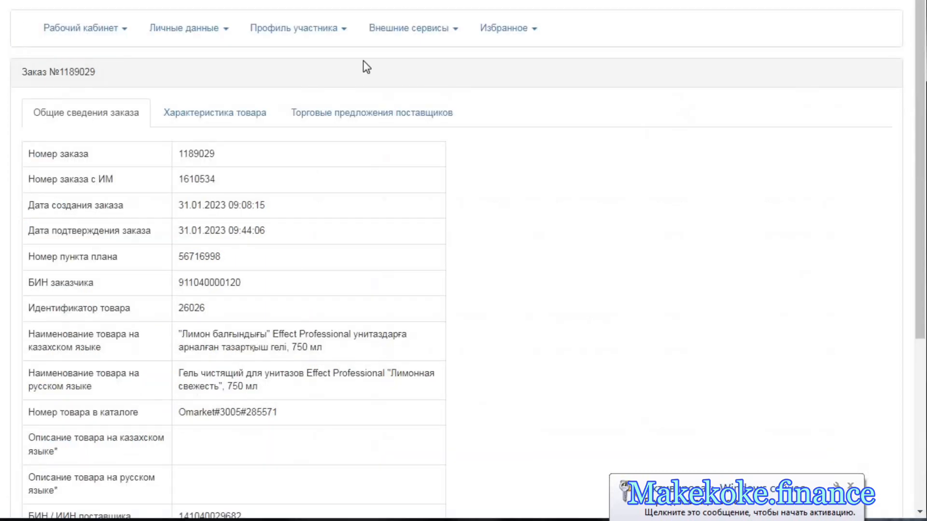
left_click(329, 117)
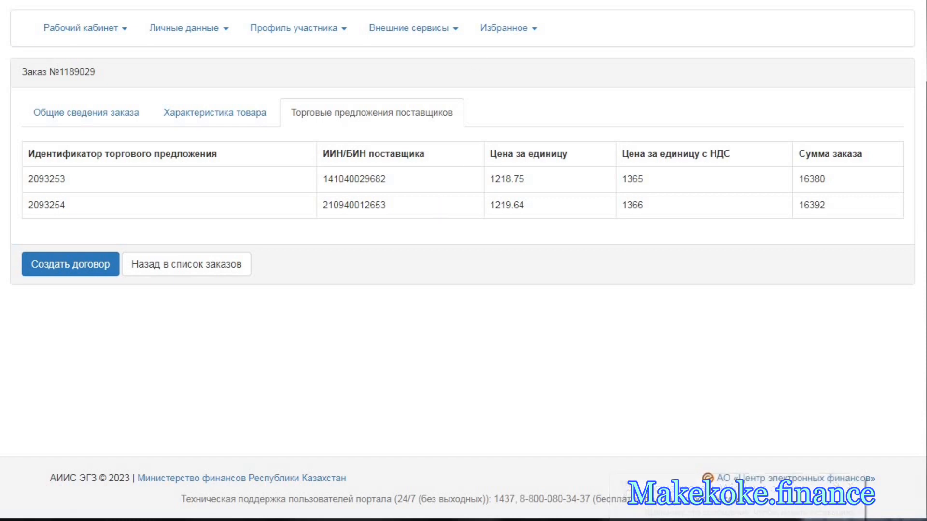
key("ctrl+w")
- Open the fifth order in a new browser tab, check its supplier offers and return to the order list
left_click(71, 314)
right_click(70, 311)
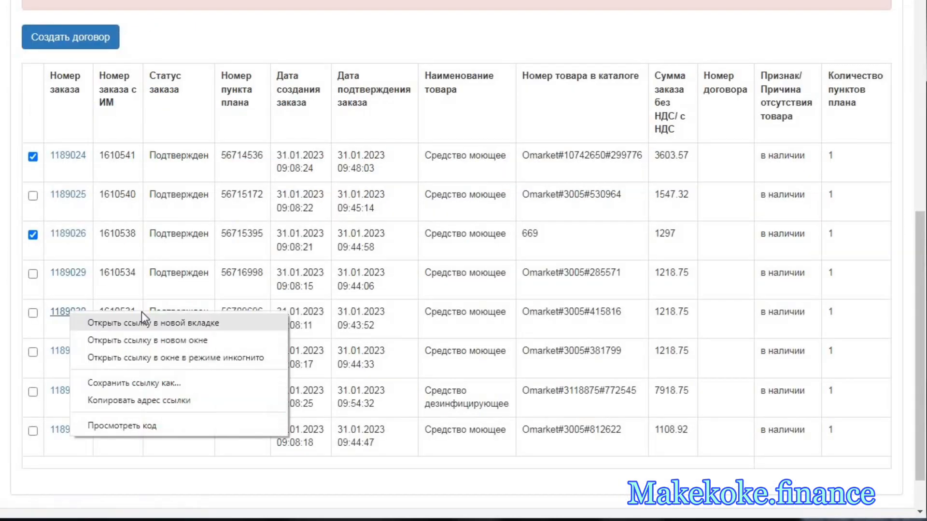
left_click(141, 319)
key("ctrl+Tab")
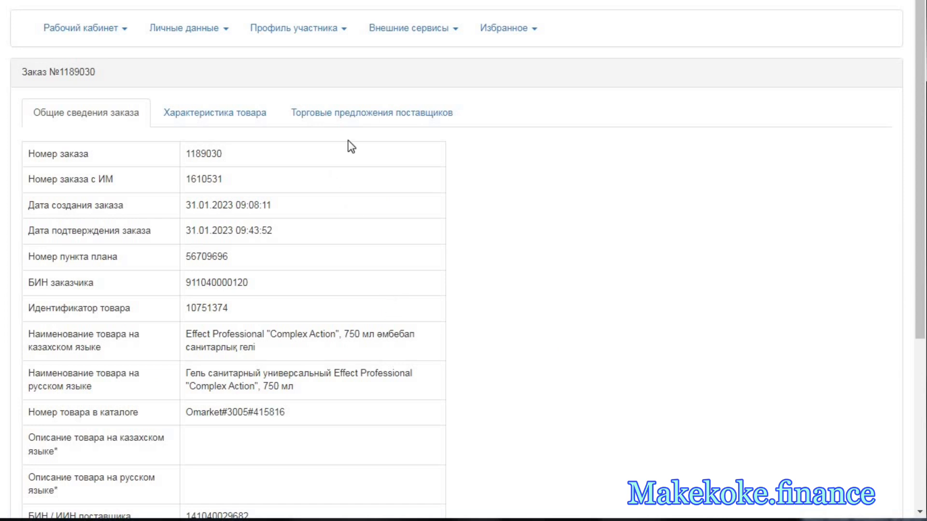
left_click(348, 116)
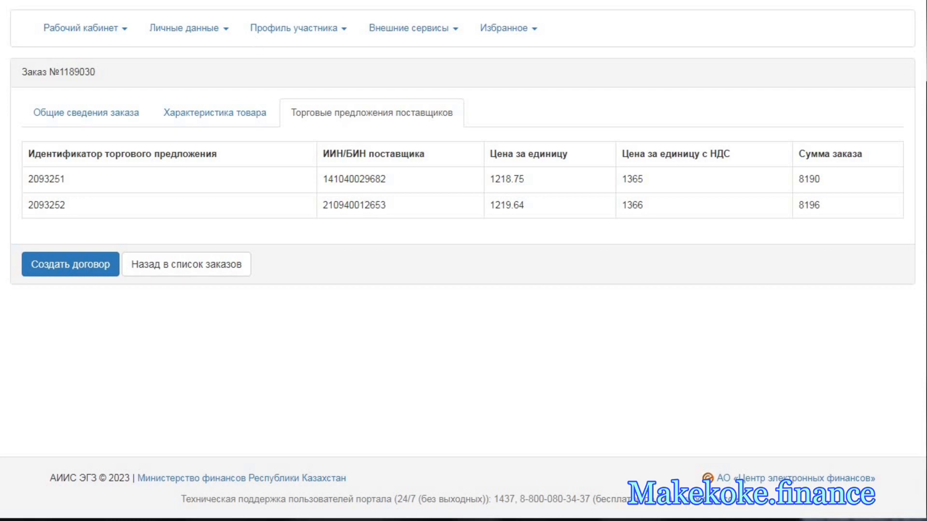
key("ctrl+shift+Tab")
- Open the sixth order in a new browser tab, check its supplier offers and return to the order list
scroll(125, 273, "down", 2)
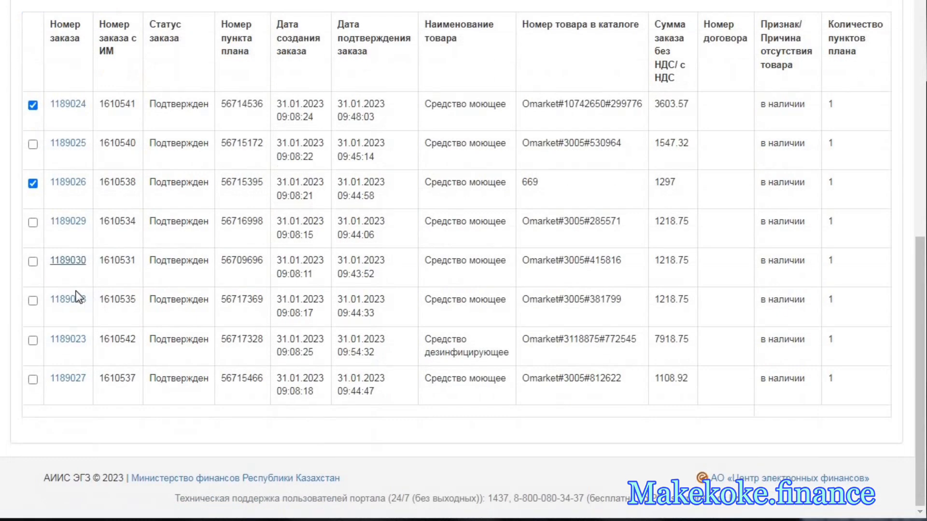
right_click(102, 309)
left_click(125, 311)
key("ctrl+Tab")
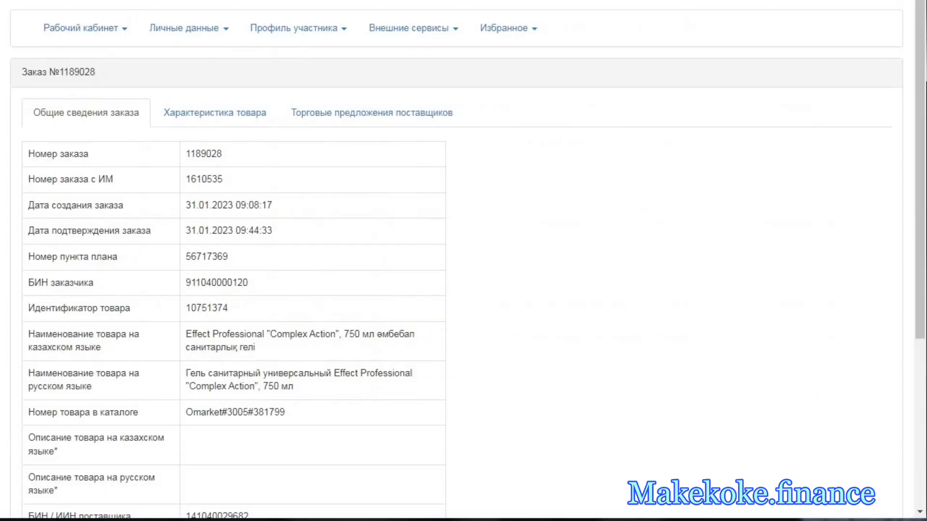
left_click(339, 114)
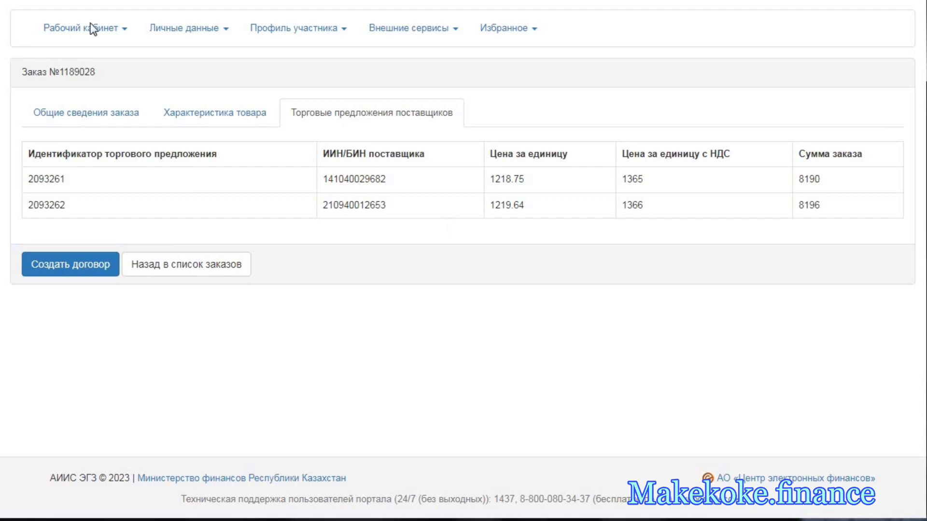
key("ctrl+Tab")
- Open the seventh order, the disinfectant, in a new browser tab, check its supplier offers and return to the list
right_click(75, 336)
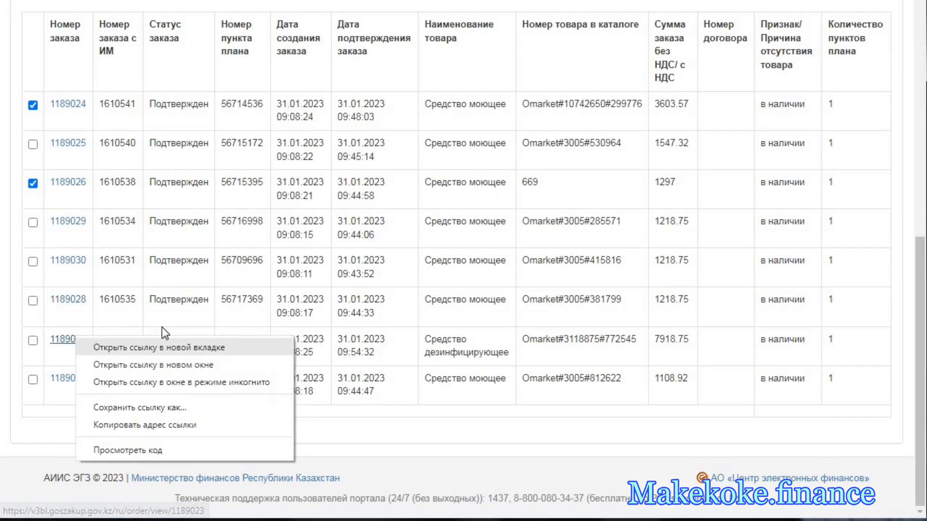
left_click(159, 346)
key("ctrl+Tab")
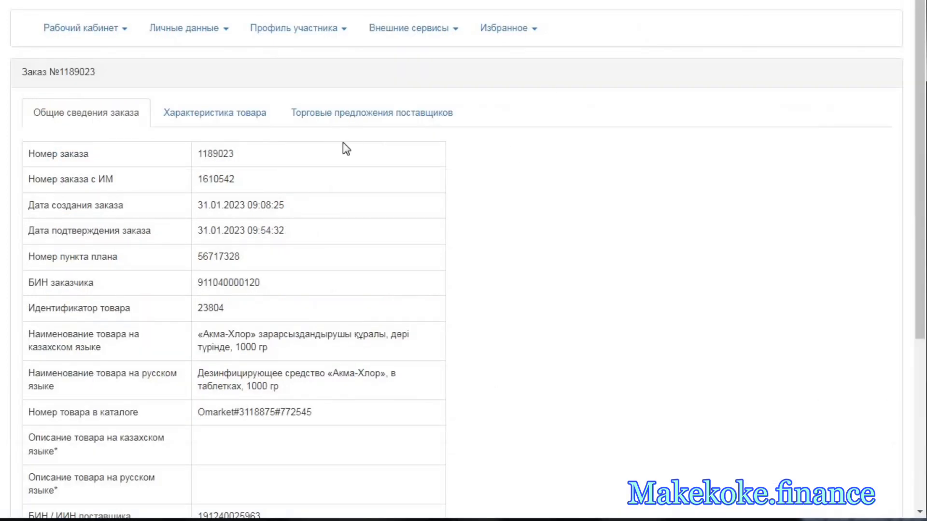
left_click(352, 114)
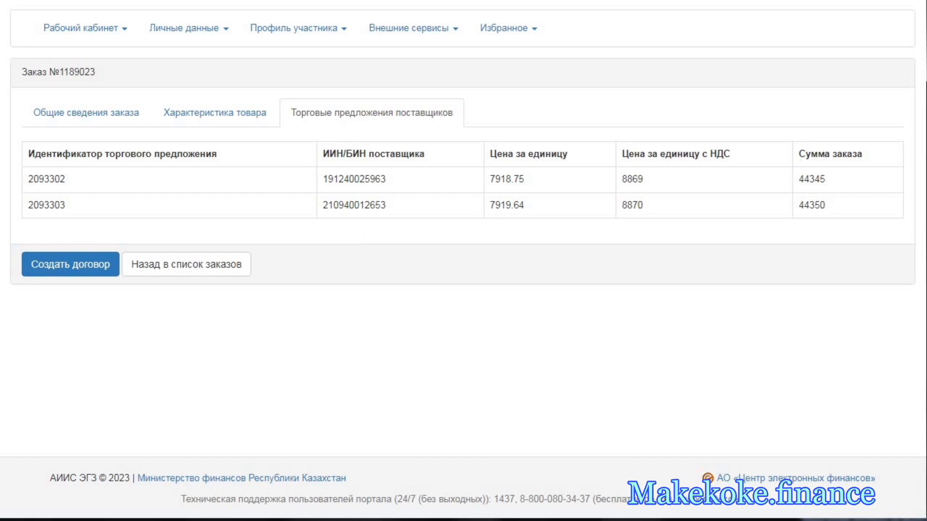
key("ctrl+shift+Tab")
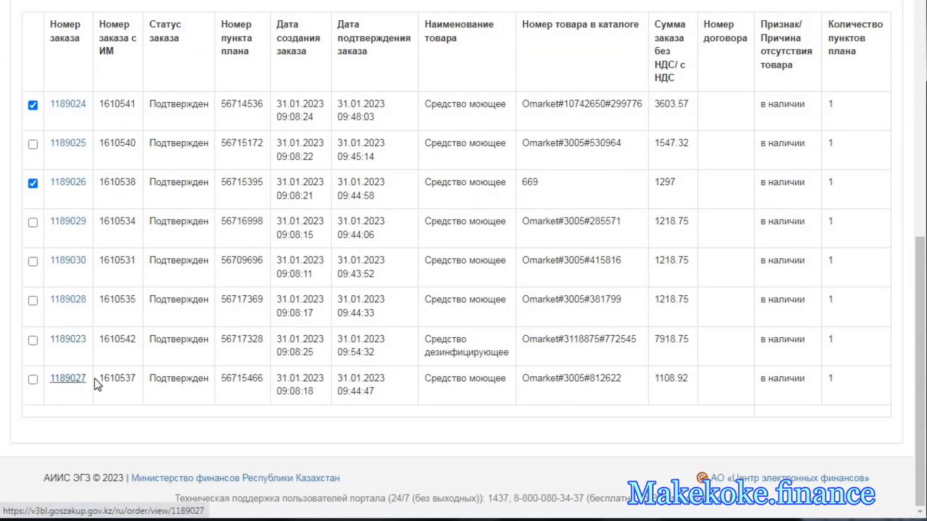
- Open the last order in the list in a new browser tab and check its supplier offers
right_click(67, 379)
left_click(120, 389)
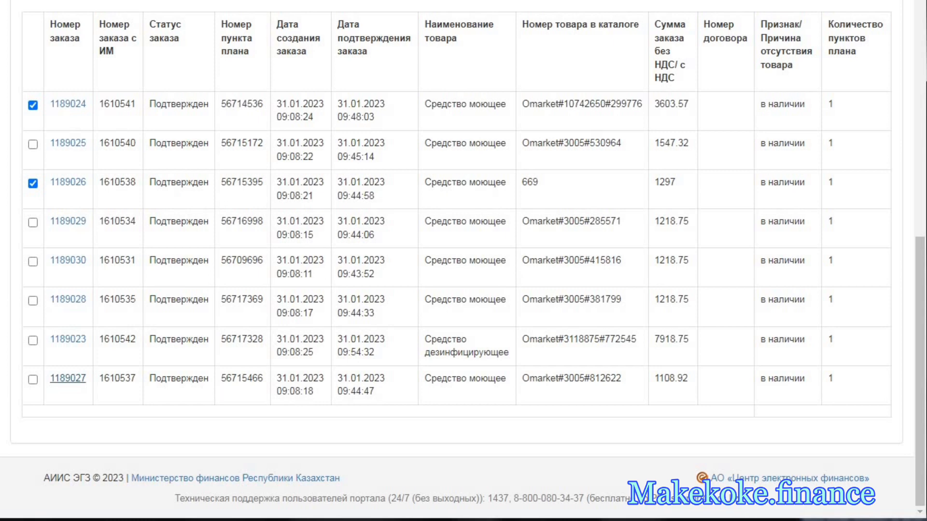
left_click(69, 377)
left_click(333, 113)
- Try to create one contract from the selected first and third orders, and clear the third order's selection
scroll(145, 120, "up", 3)
left_click(103, 135)
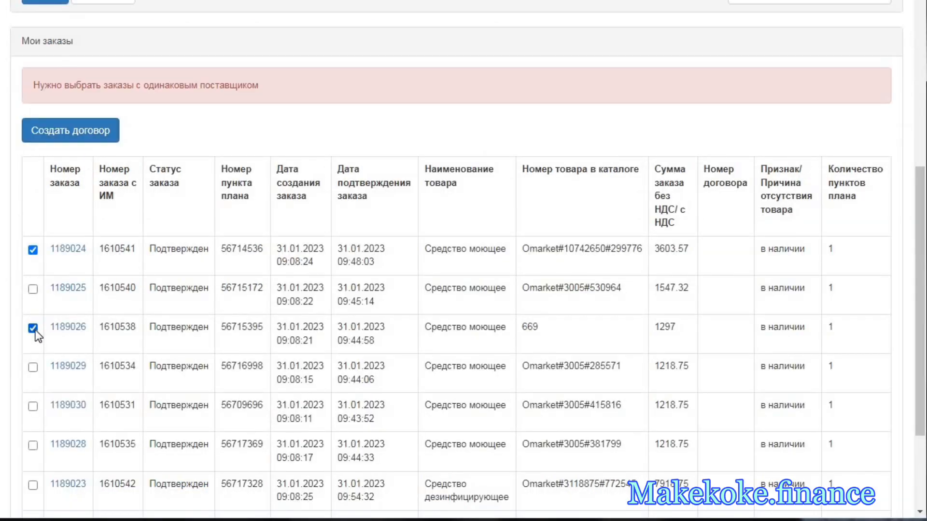
left_click(33, 328)
- Create a contract from the first confirmed order alone
scroll(87, 226, "down", 2)
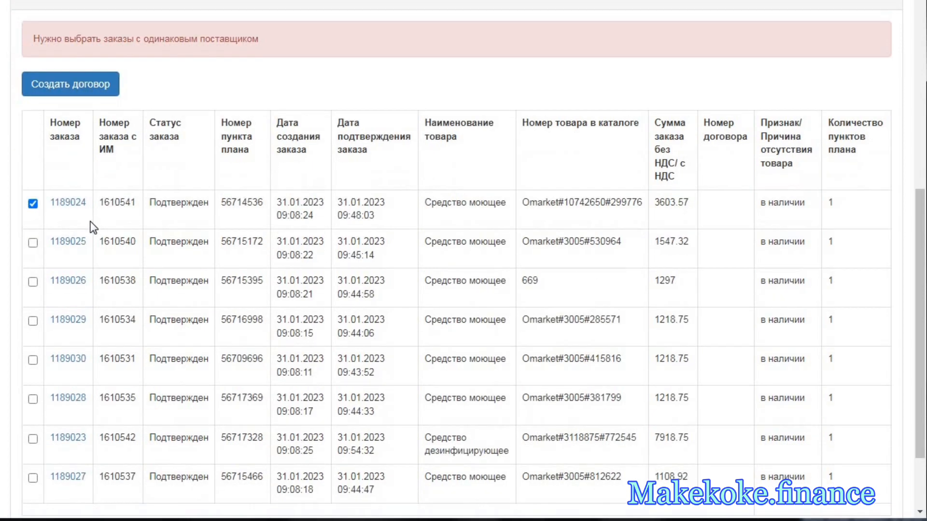
left_click(96, 66)
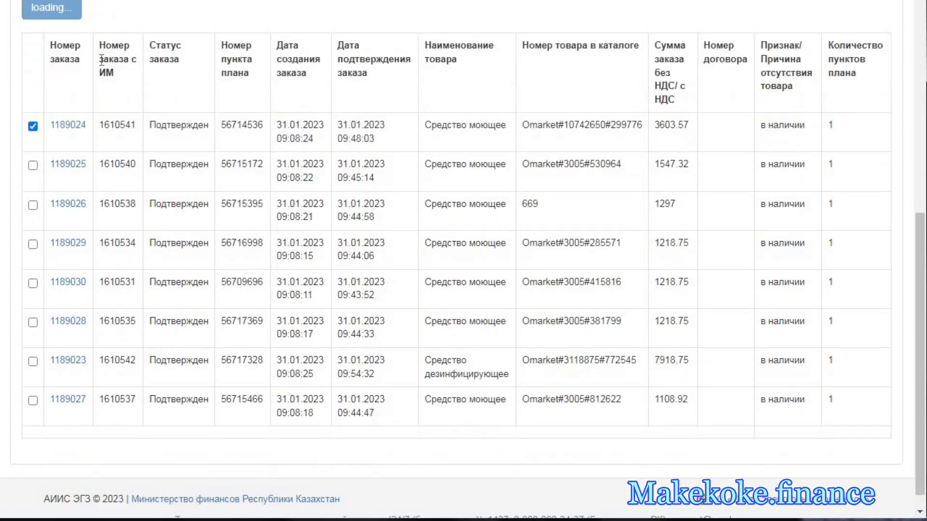
scroll(250, 116, "up", 2)
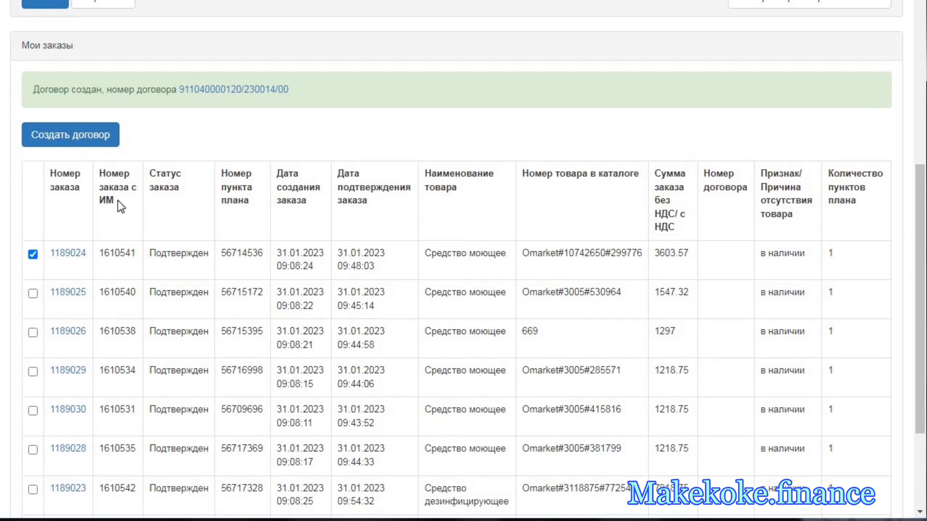
scroll(110, 145, "up", 6)
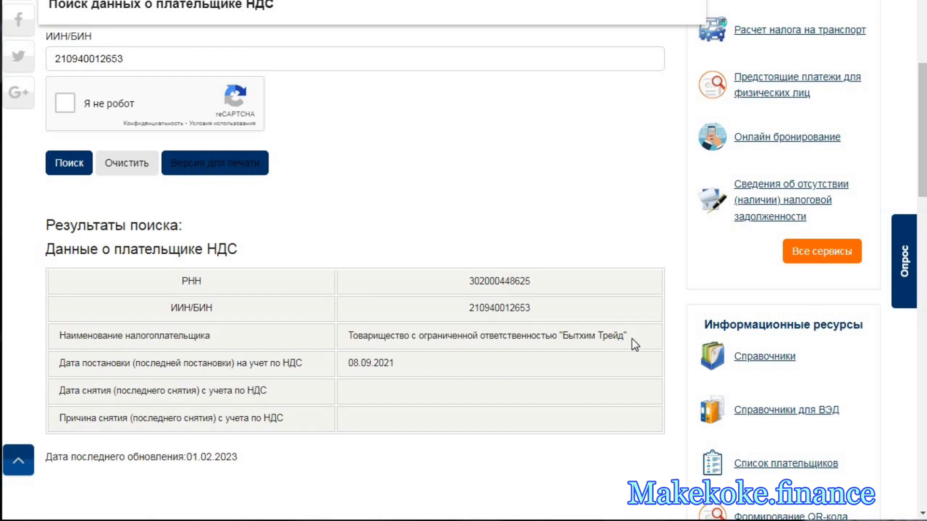
- Switch to the VAT payer search page and highlight the supplier's taxpayer name and VAT registration date
left_click_drag(629, 337, 351, 344)
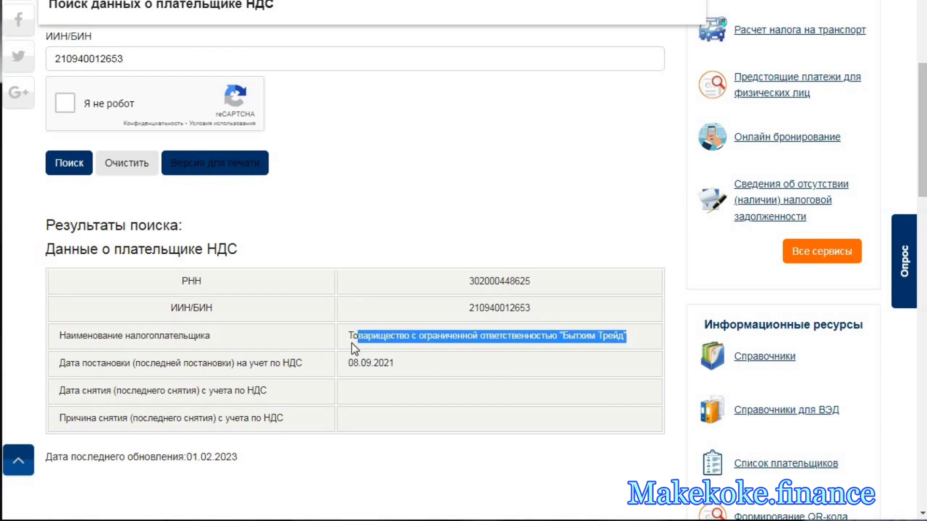
left_click_drag(406, 368, 348, 365)
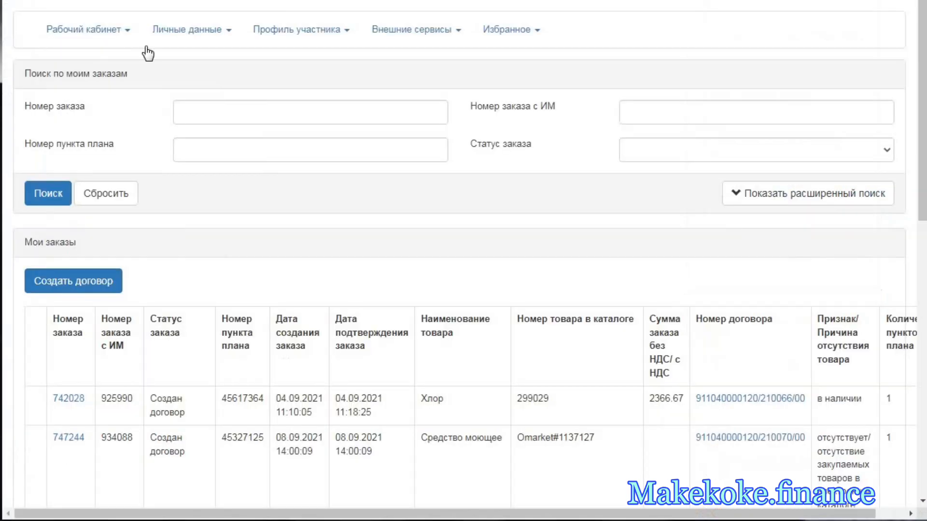
- Open the list of own orders (Мои заказы) and filter it by the order status Подтвержден
left_click(99, 32)
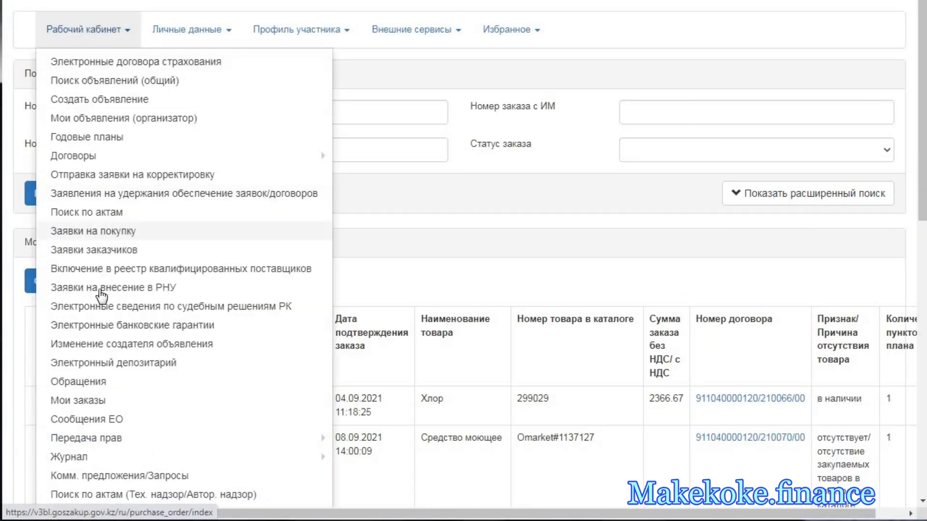
left_click(94, 400)
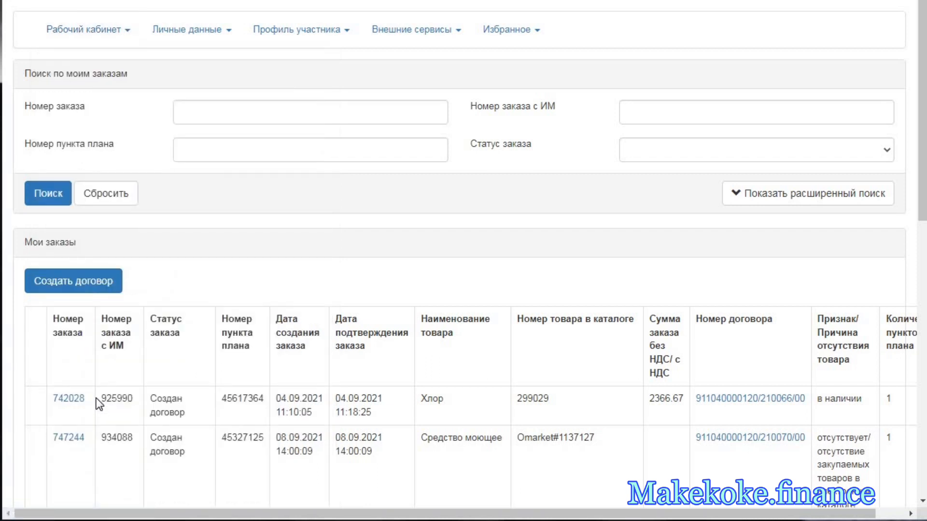
left_click(640, 152)
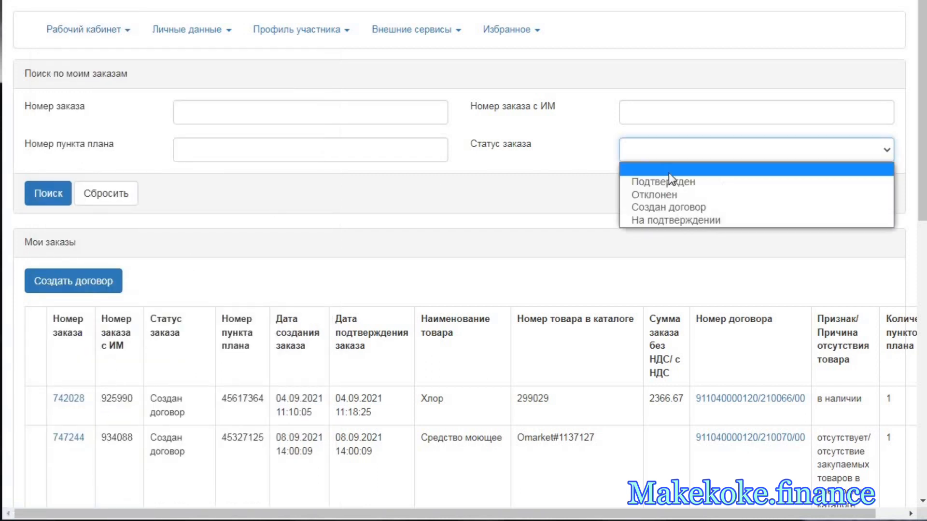
left_click(671, 186)
left_click(57, 198)
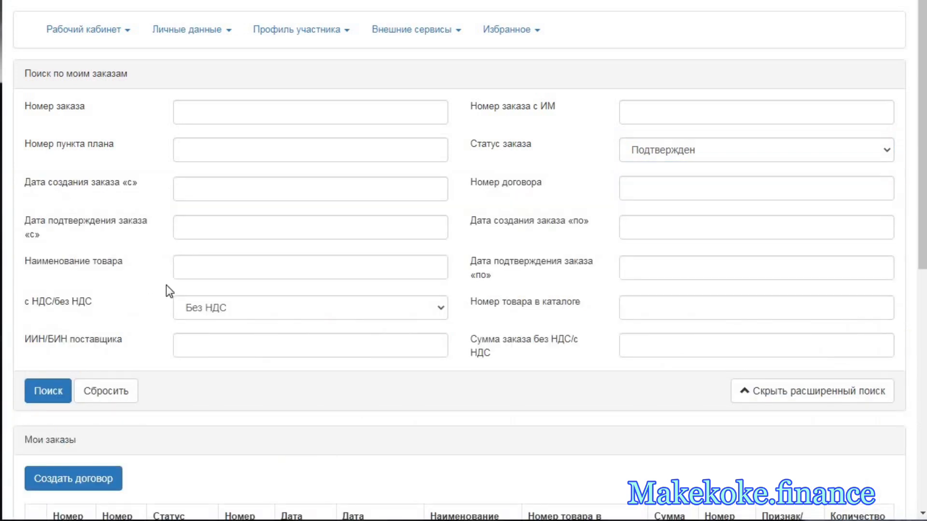
- Select all seven confirmed orders and try to create one contract from them
scroll(166, 286, "down", 7)
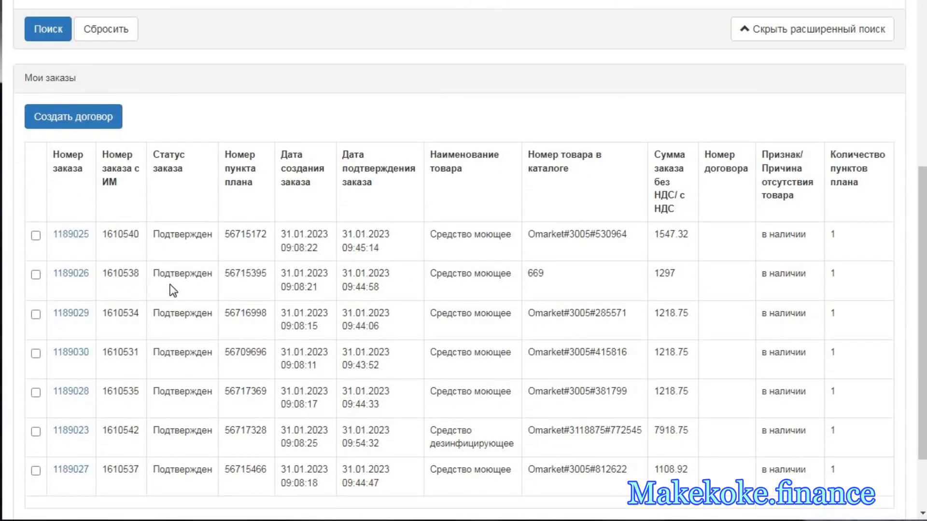
scroll(173, 291, "down", 2)
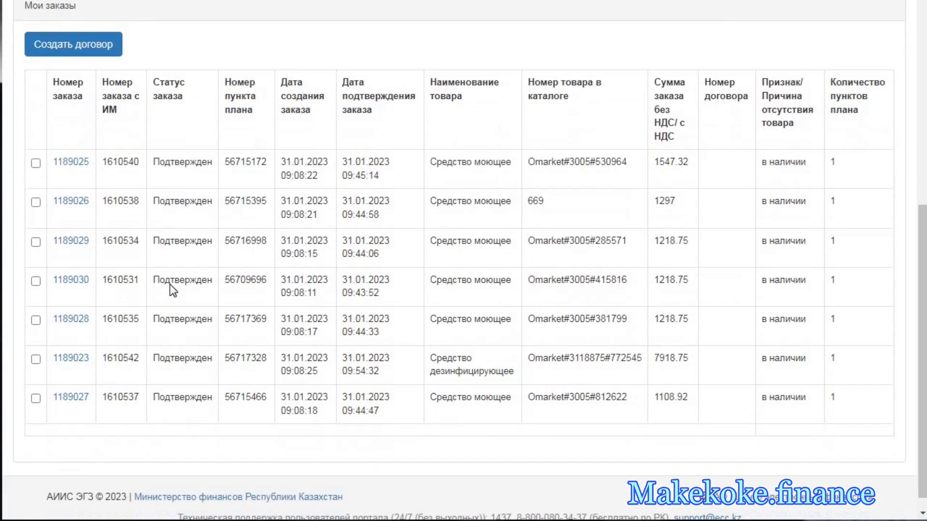
left_click(36, 398)
left_click(36, 359)
left_click(36, 242)
left_click(36, 202)
left_click(36, 163)
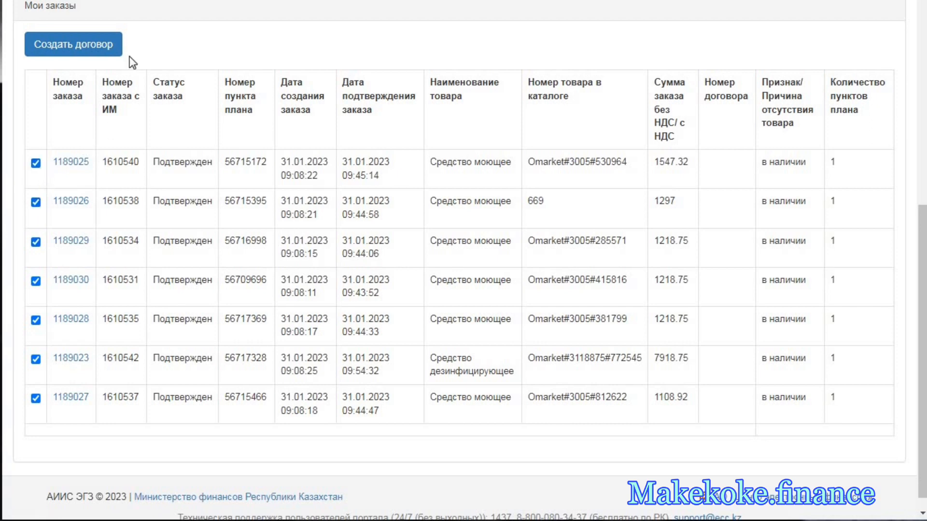
left_click(104, 53)
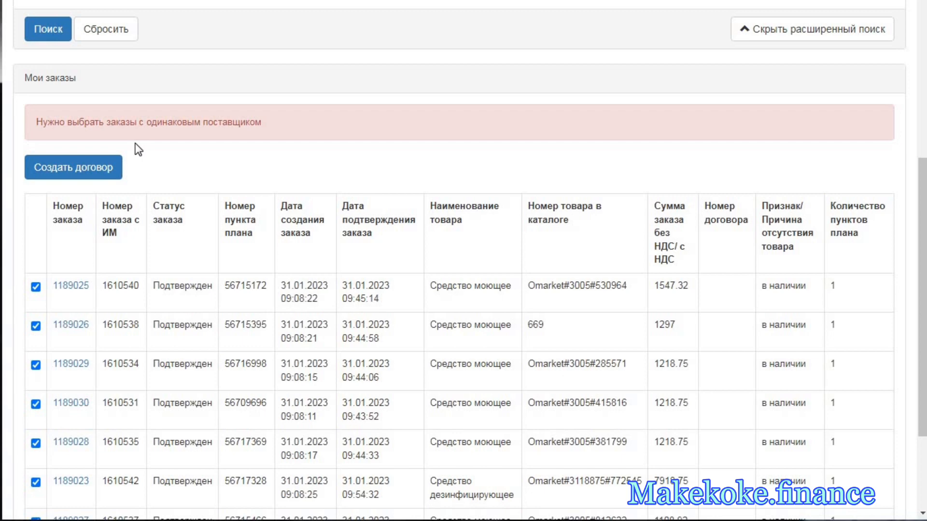
- Clear the selection of all seven confirmed orders
scroll(62, 246, "down", 3)
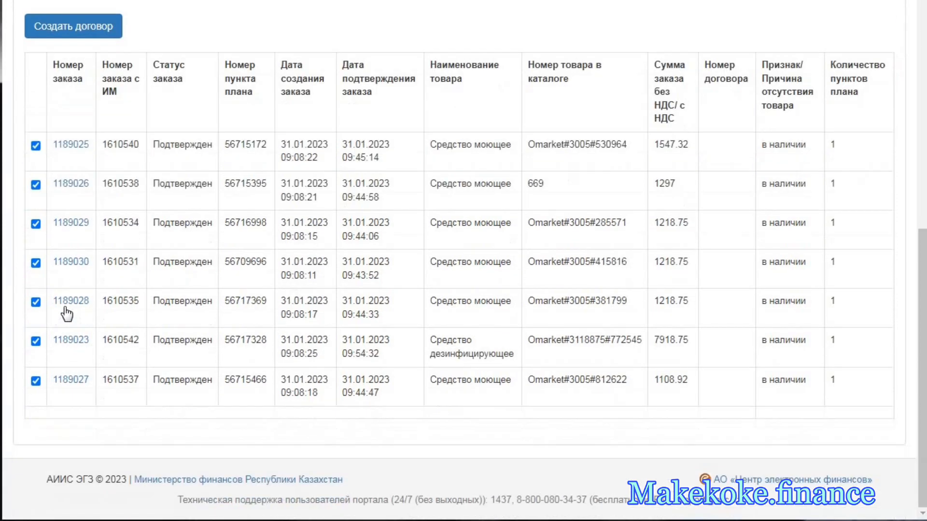
left_click(36, 380)
left_click(35, 341)
left_click(36, 263)
left_click(35, 302)
left_click(36, 145)
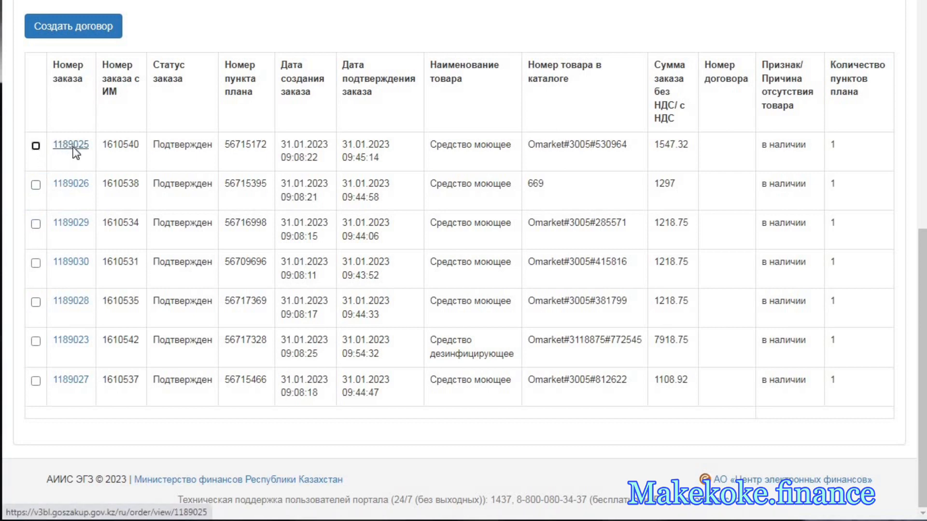
- Open the first confirmed order in a new browser tab and check its supplier offers
right_click(76, 154)
left_click(103, 162)
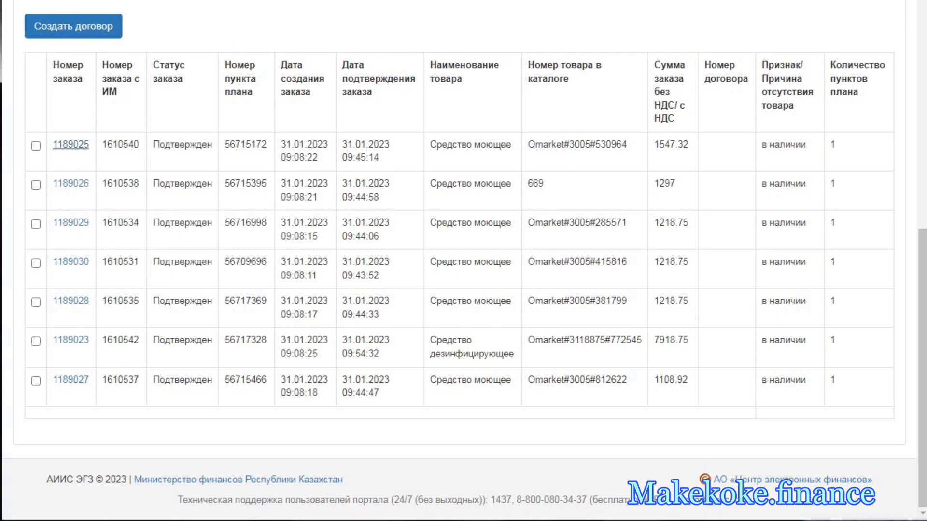
left_click(358, 1)
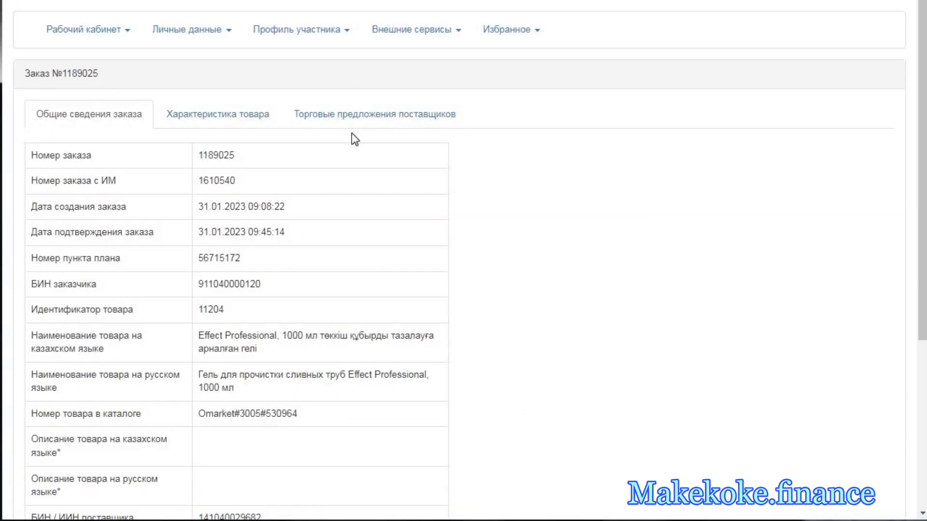
left_click(264, 114)
left_click(388, 117)
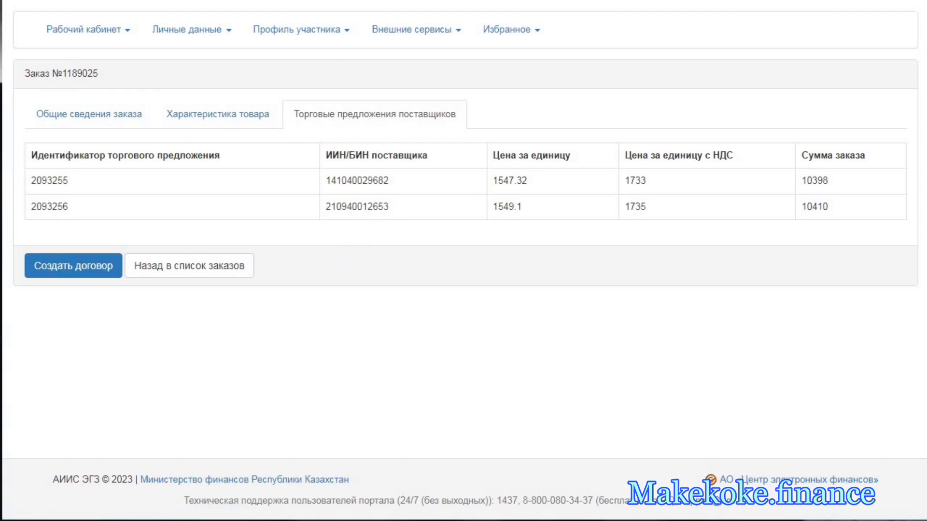
- Return to the order list, open the second order in a new browser tab and check its supplier offers
left_click(241, 0)
right_click(76, 184)
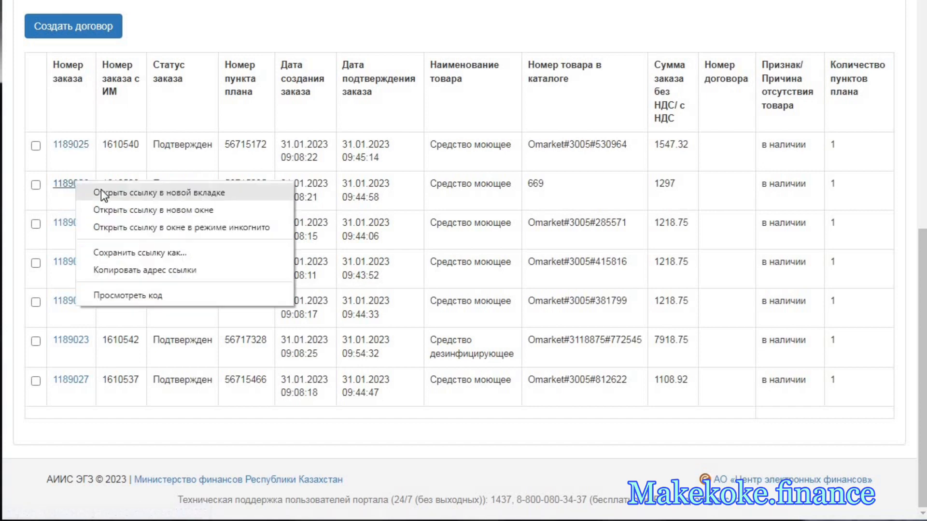
left_click(101, 191)
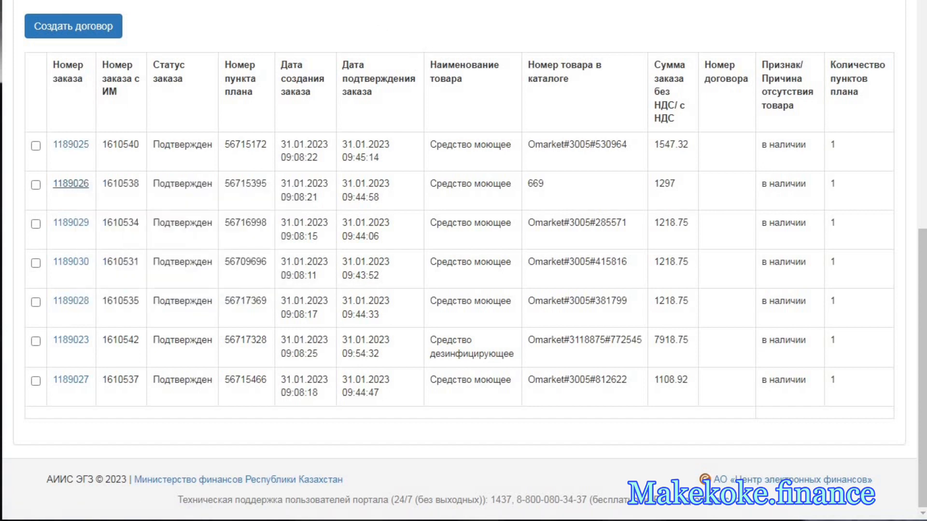
left_click(386, 1)
left_click(376, 115)
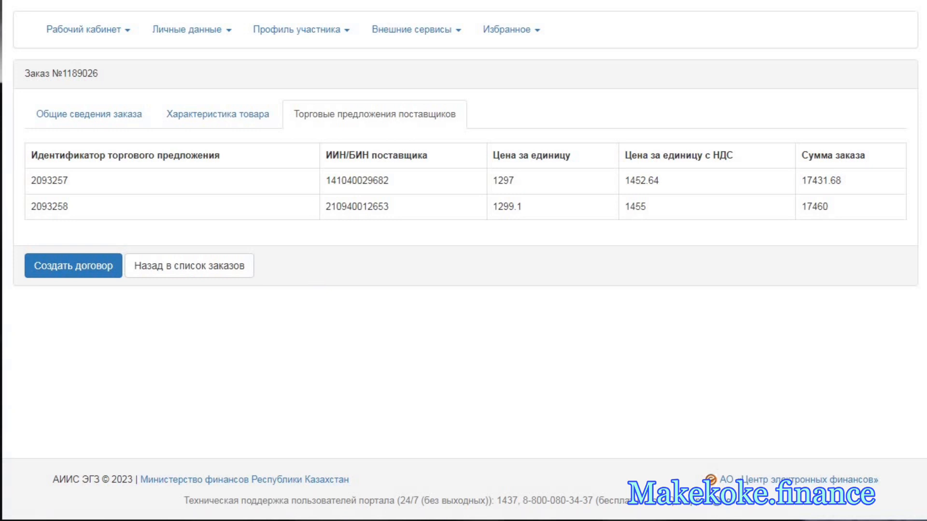
- Return to the order list, open the third order in a new browser tab and check its supplier offers
left_click(241, 0)
right_click(74, 223)
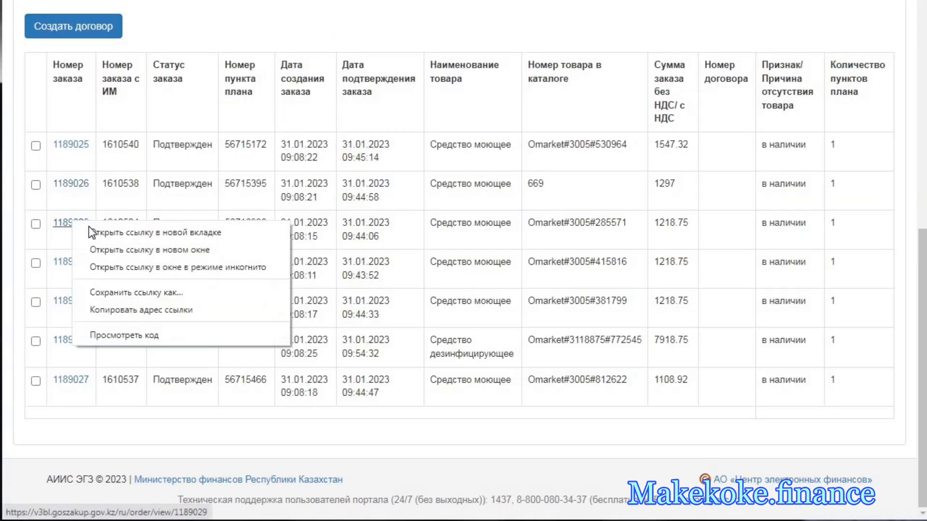
left_click(116, 231)
left_click(425, 0)
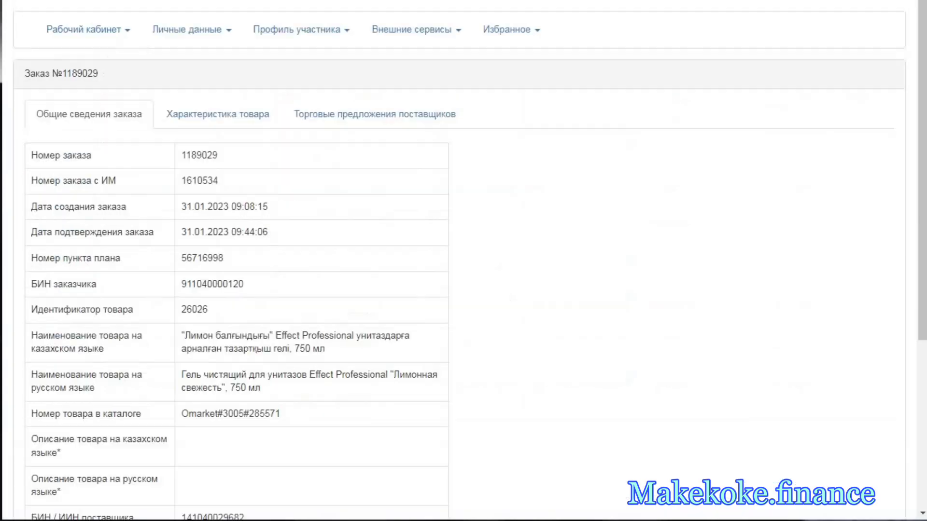
left_click(405, 116)
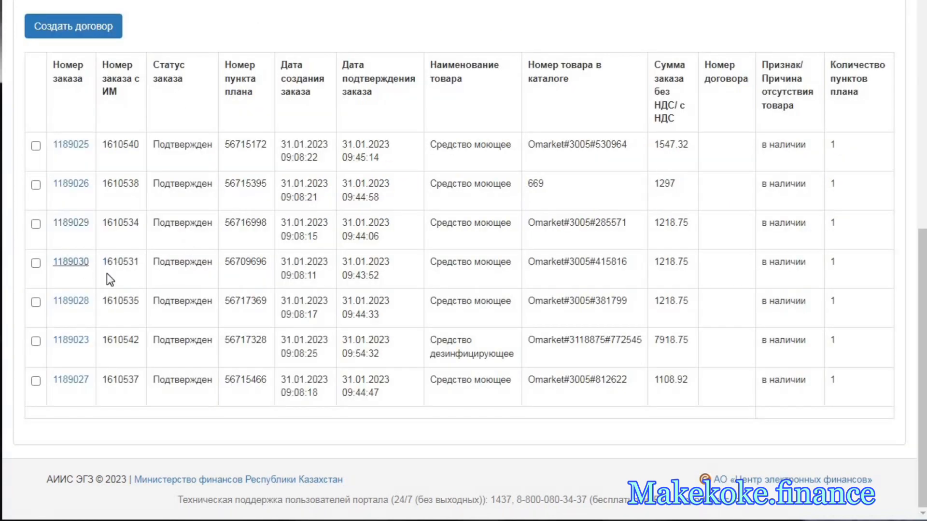
- Open the fourth confirmed order from the list in a new browser tab and check its supplier offers
right_click(81, 265)
left_click(153, 274)
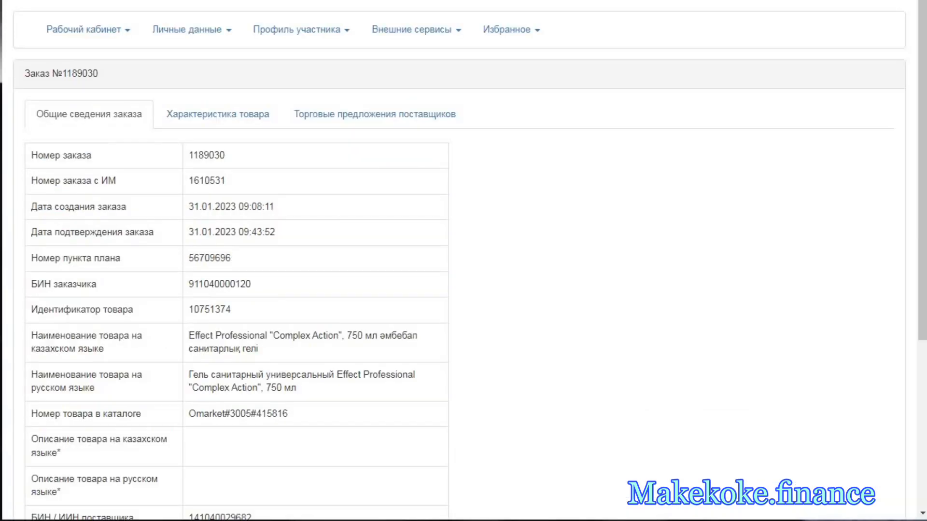
left_click(441, 105)
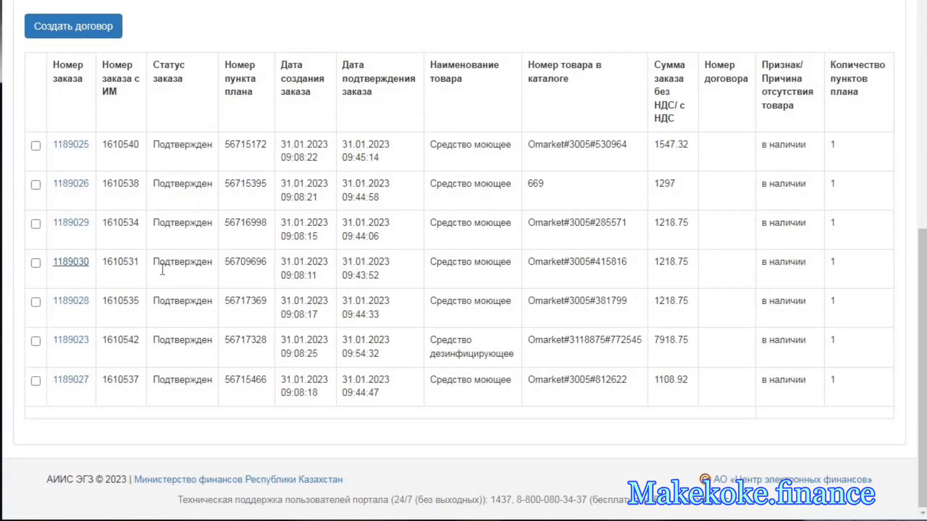
- Open the fifth confirmed order from the list in a new browser tab and check its supplier offers
right_click(87, 301)
left_click(145, 311)
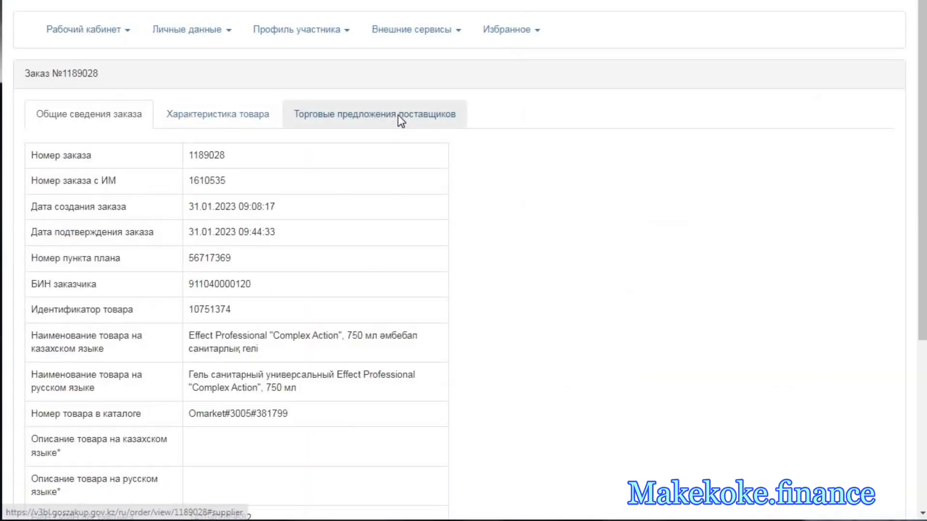
left_click(399, 115)
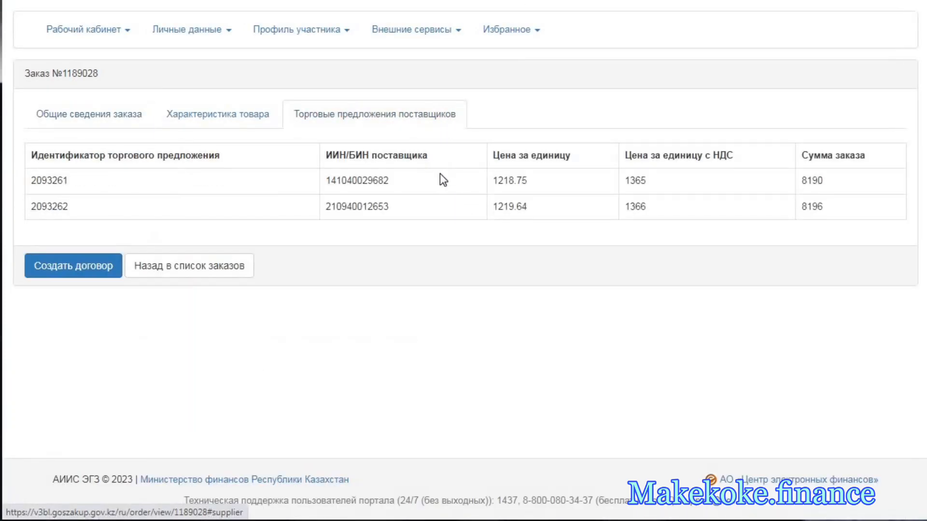
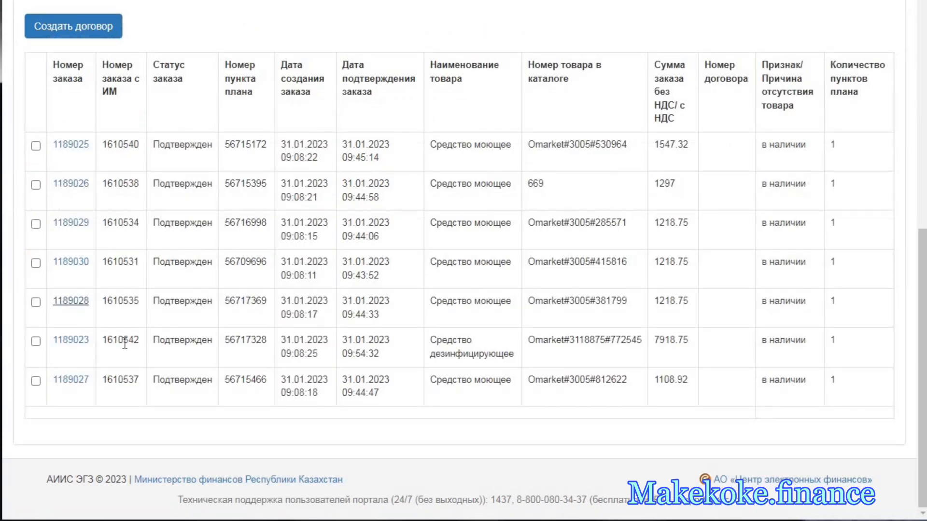
- Open the sixth confirmed order, for disinfectant, in a new browser tab and check its supplier offers
right_click(83, 342)
left_click(116, 351)
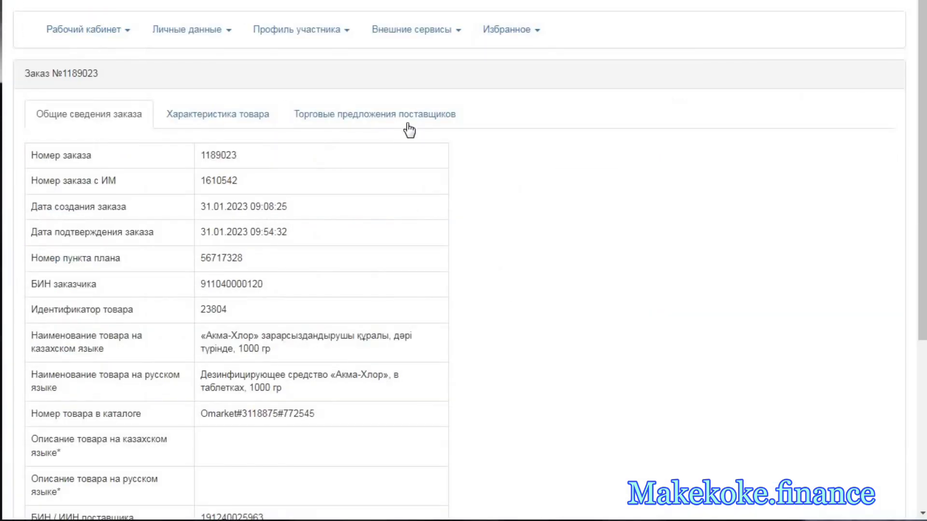
left_click(410, 123)
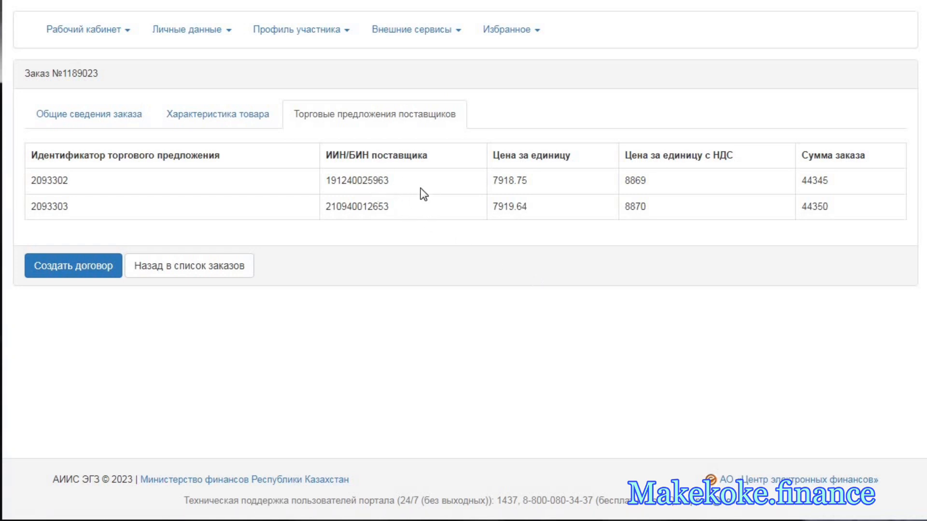
double_click(381, 181)
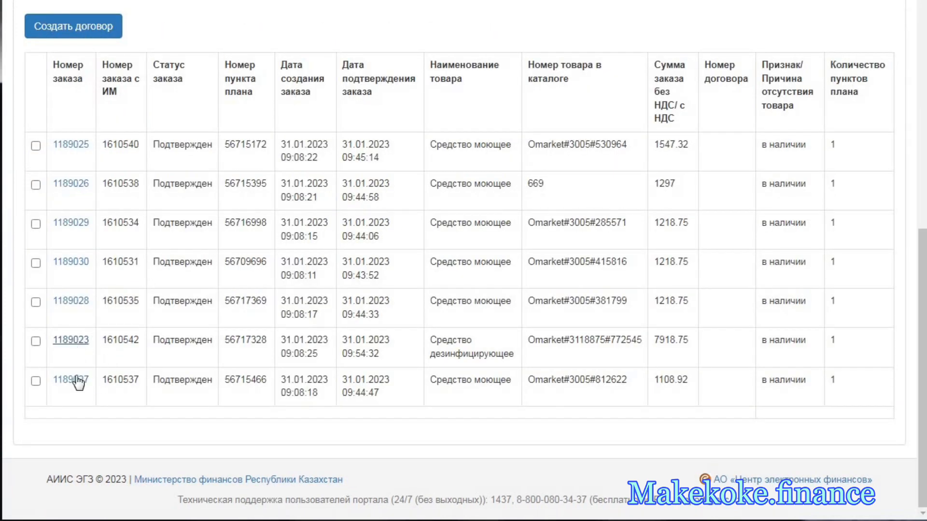
- Open the seventh confirmed order in a new browser tab, check its supplier offers and return to the order list
right_click(77, 381)
left_click(99, 390)
key("ctrl+Tab")
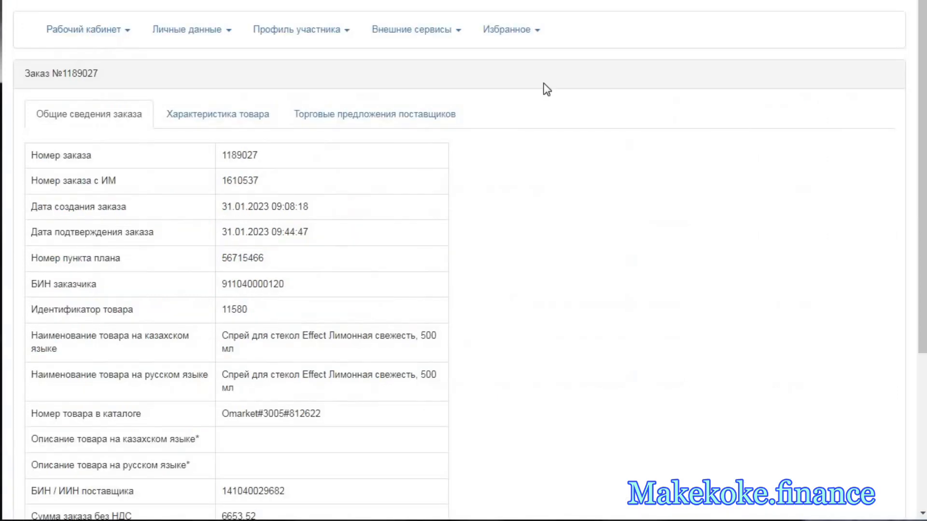
left_click(409, 115)
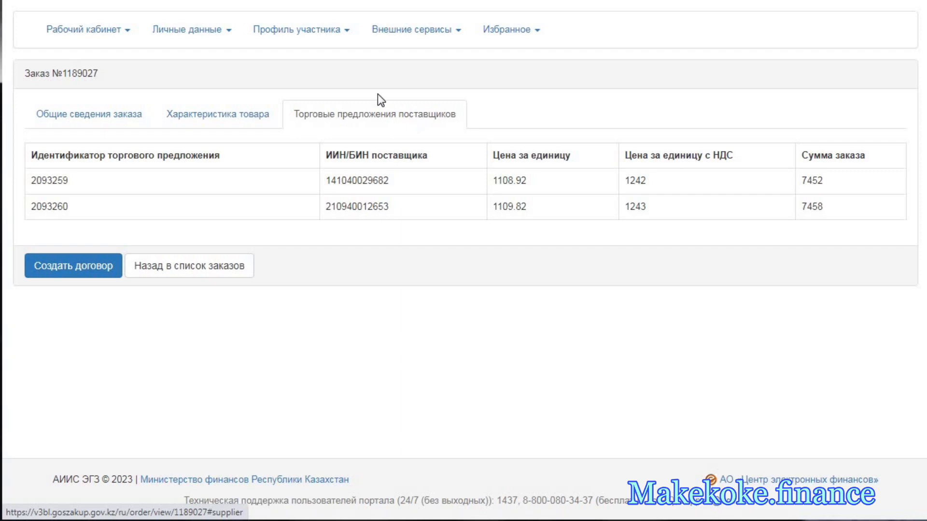
key("ctrl+w")
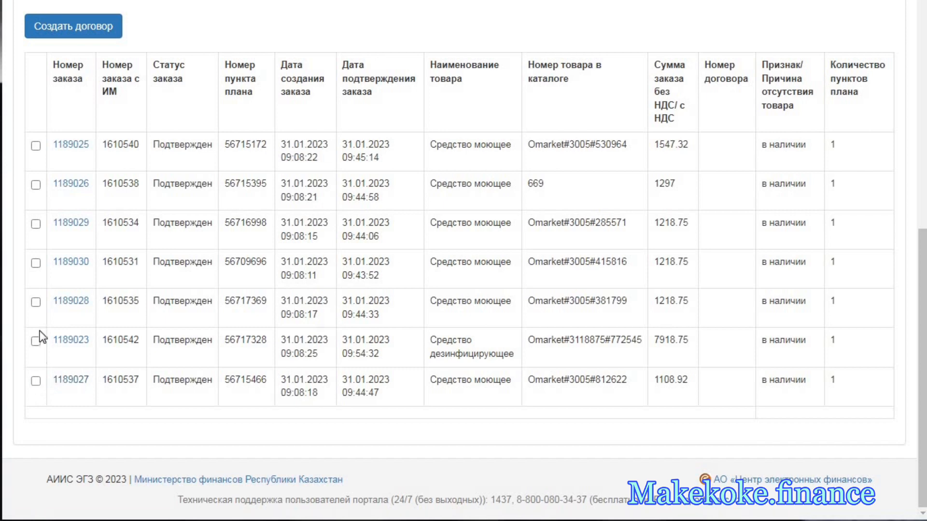
- Select all confirmed orders for «Средство моющее», leaving out the disinfectant order, and create one contract from them
left_click(36, 381)
left_click(36, 302)
left_click(35, 263)
left_click(36, 185)
left_click(36, 146)
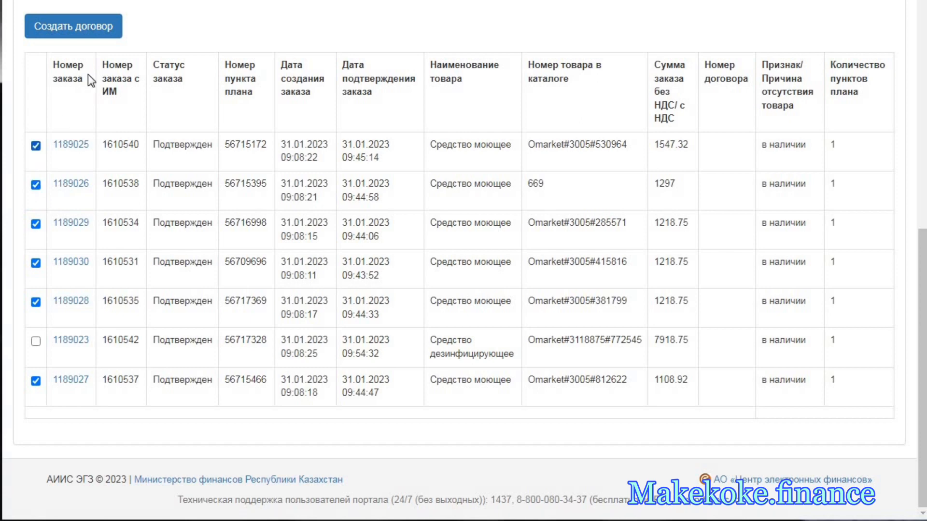
left_click(89, 34)
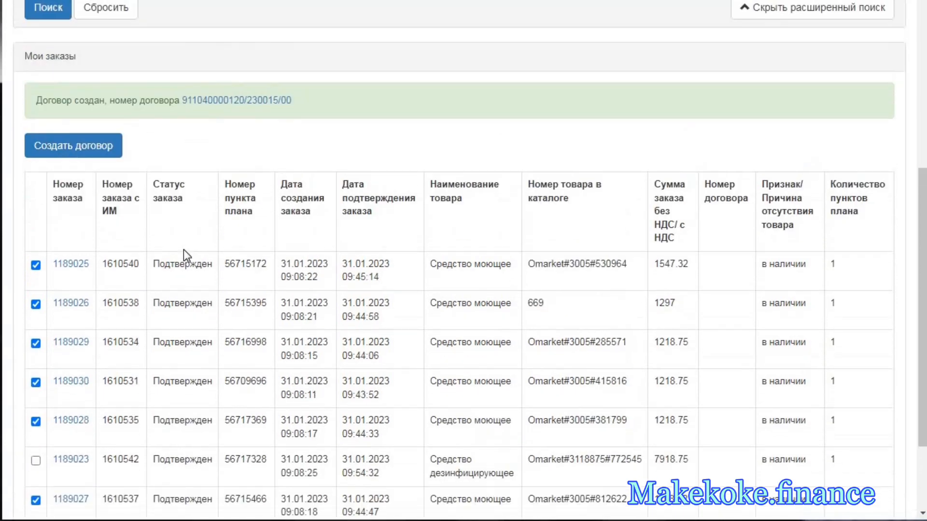
- Open the newly created contract and review its general information and its list of contract items
left_click(237, 105)
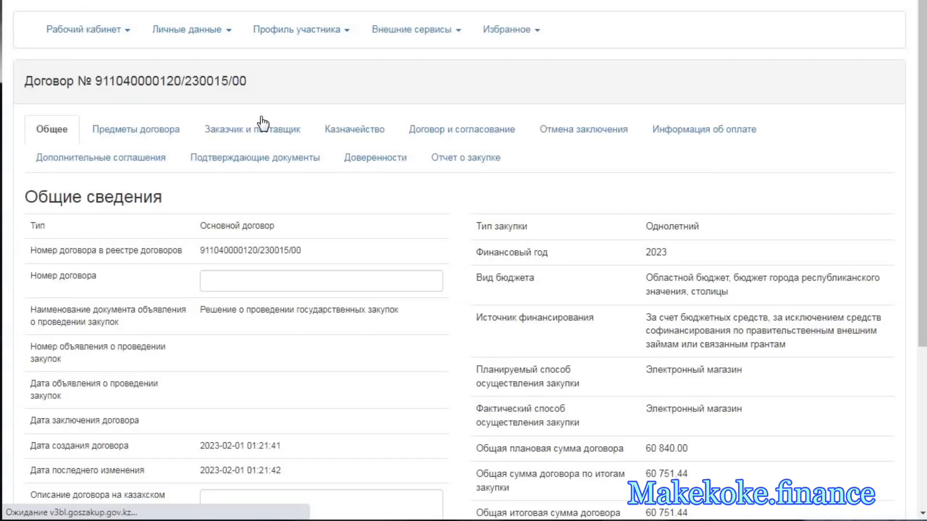
scroll(347, 269, "down", 1)
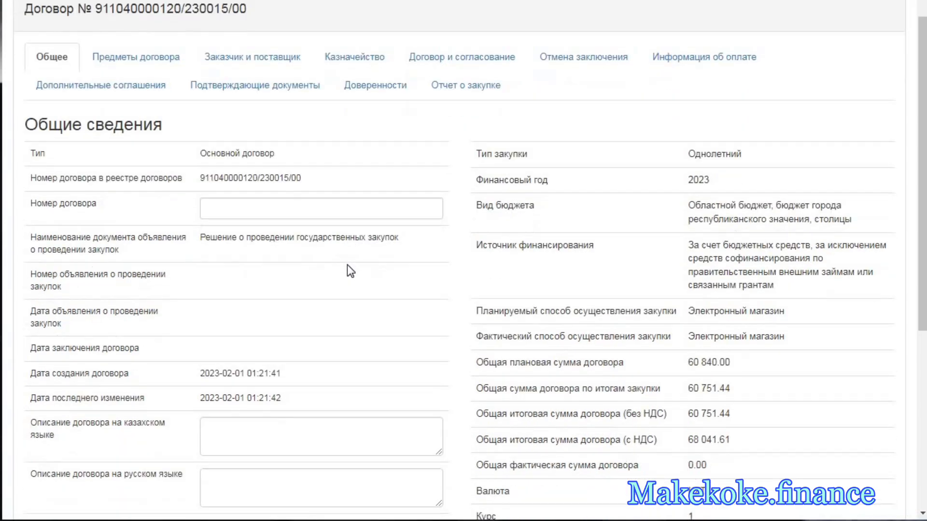
scroll(137, 145, "up", 1)
left_click(140, 134)
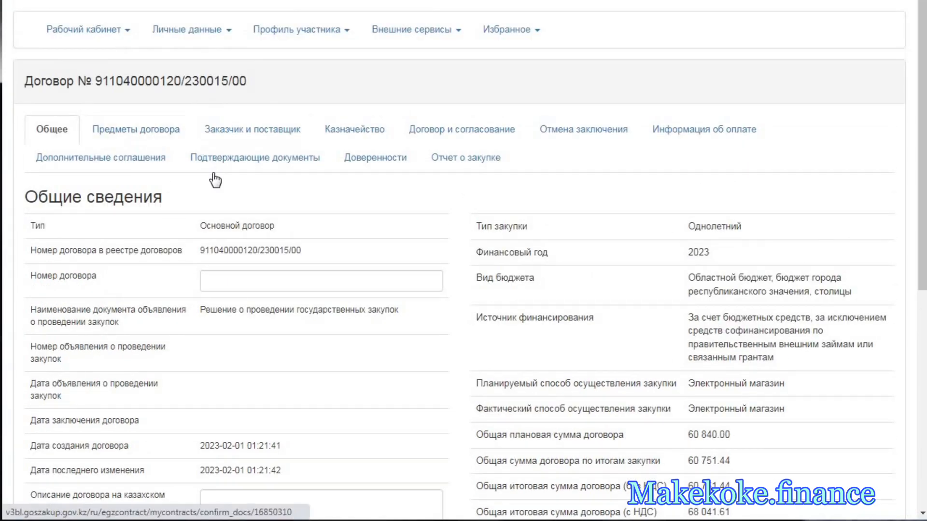
scroll(209, 238, "down", 6)
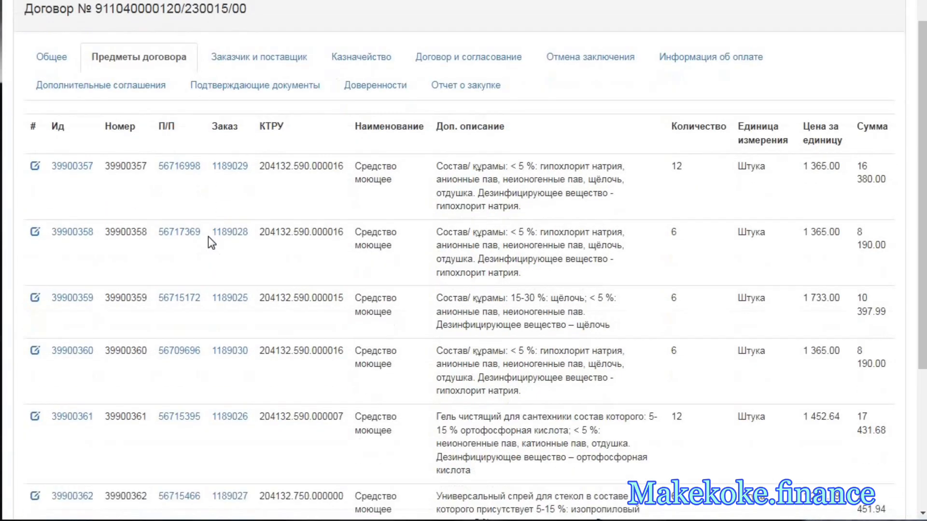
- Open the first contract item and examine its unit price, VAT sums, budget specifics and delivery terms
scroll(208, 236, "up", 1)
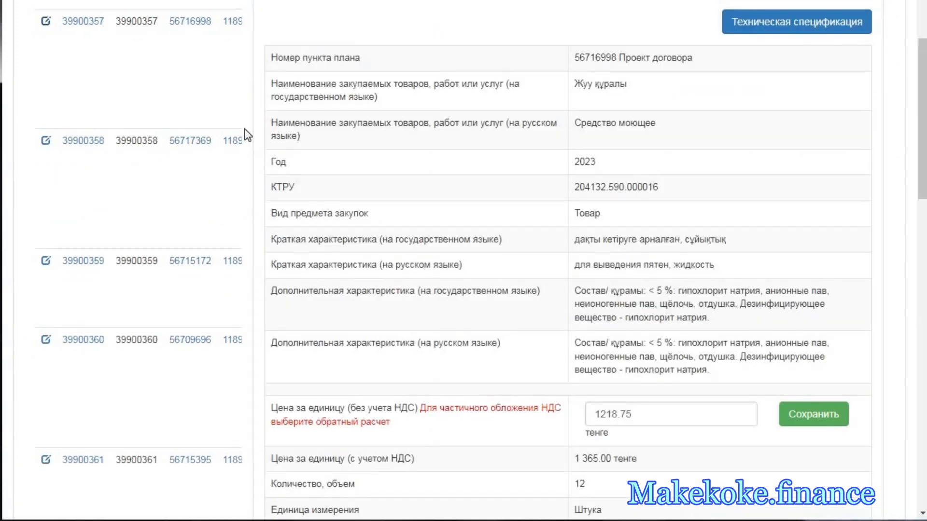
scroll(471, 211, "down", 10)
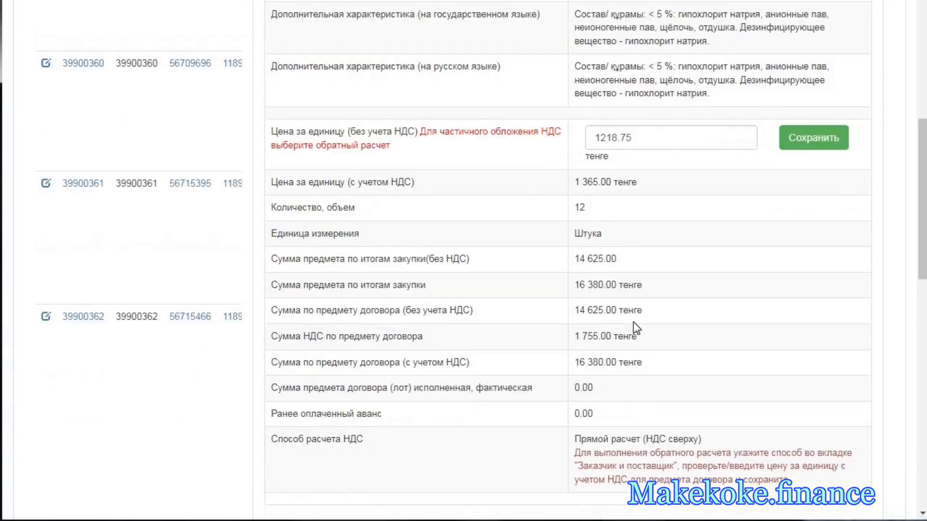
scroll(677, 381, "down", 4)
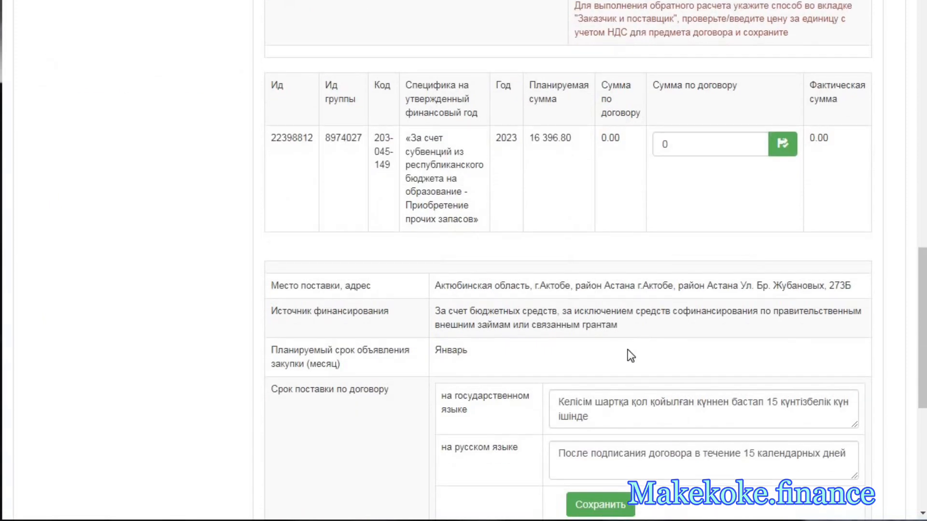
scroll(632, 355, "up", 1)
scroll(640, 359, "down", 3)
left_click_drag(591, 272, 544, 260)
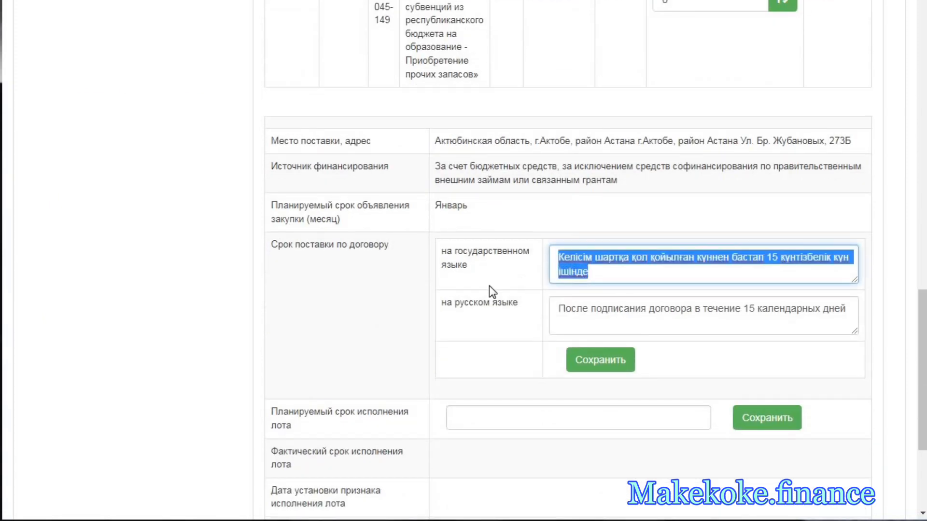
left_click(432, 280)
scroll(433, 280, "down", 4)
scroll(433, 280, "up", 7)
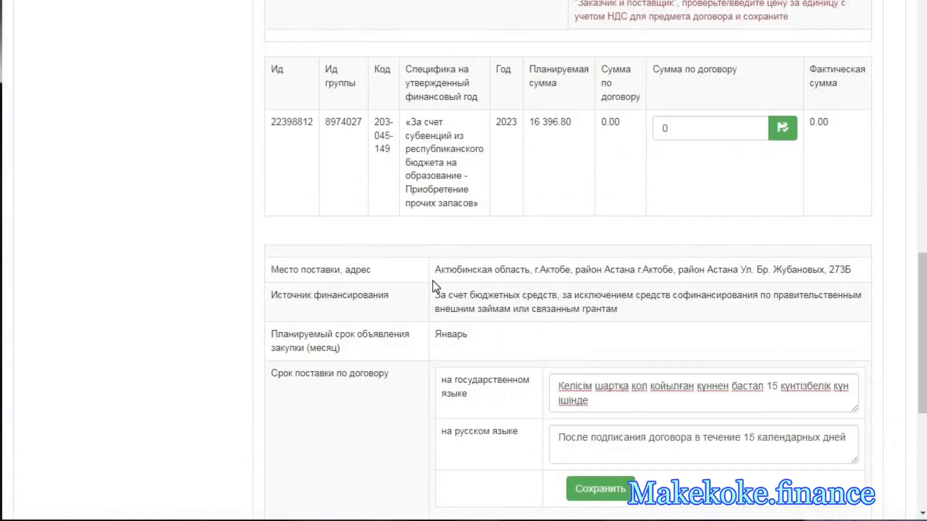
scroll(433, 280, "up", 15)
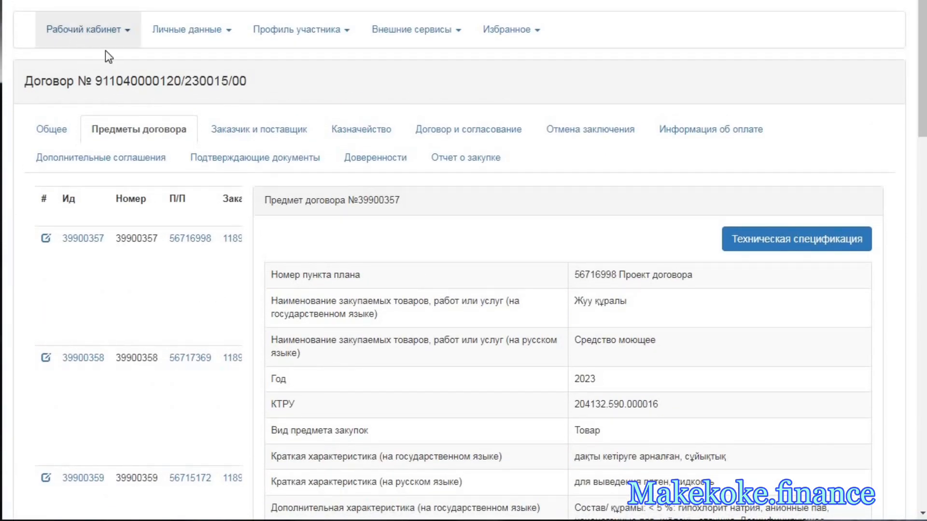
- Go back to «Мои заказы» and search for orders with the status «Подтвержден»
left_click(104, 38)
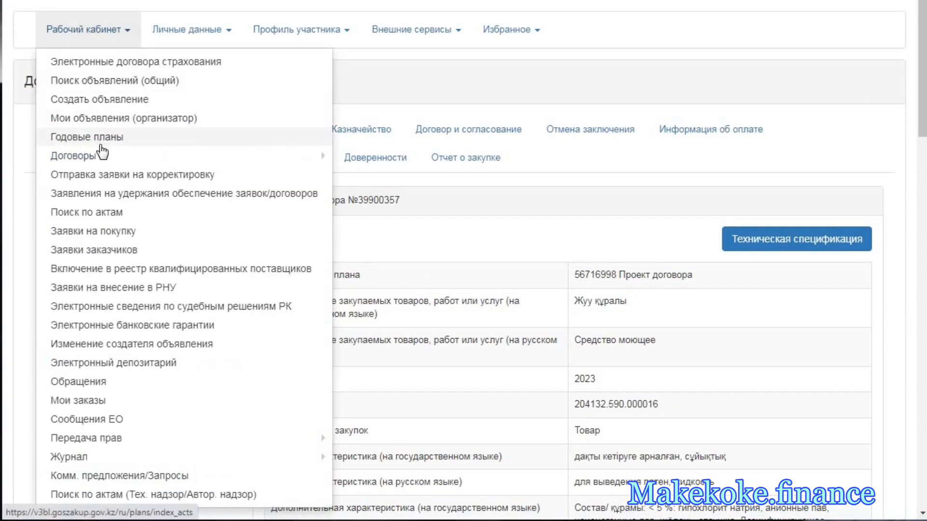
left_click(123, 394)
scroll(613, 114, "down", 2)
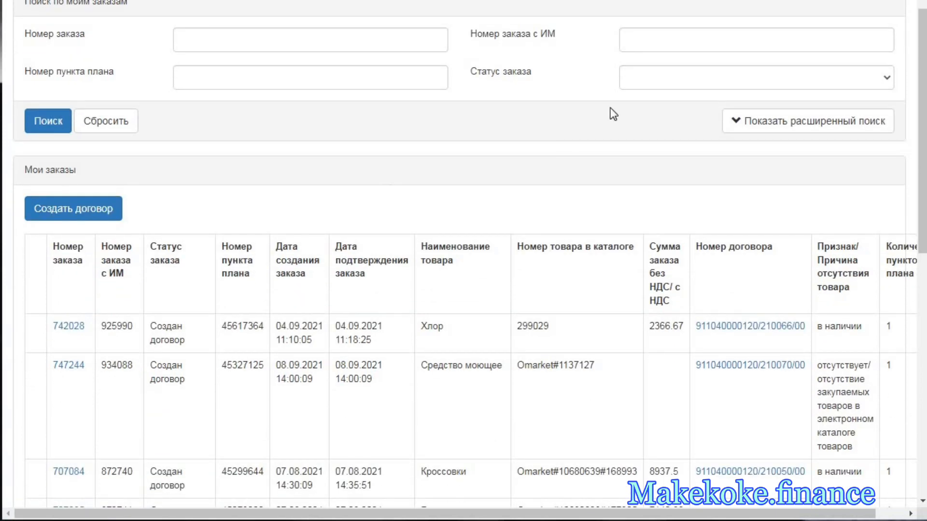
left_click(642, 87)
left_click(672, 109)
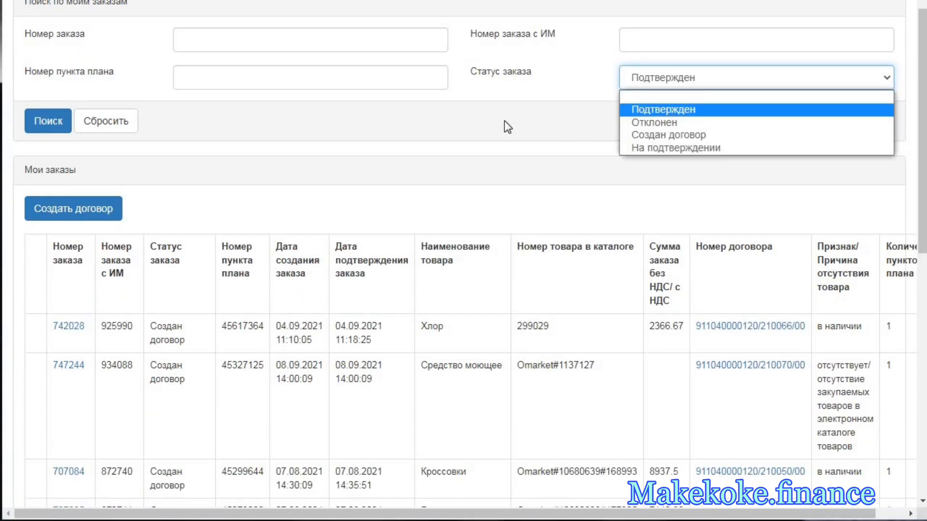
left_click(62, 125)
- Create a contract from the remaining disinfectant order and open the new contract's list of items
scroll(244, 244, "down", 5)
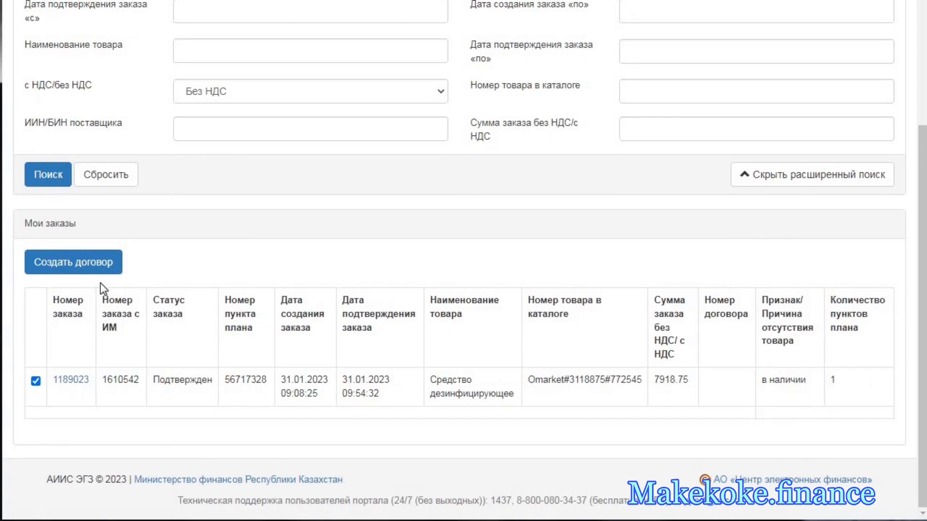
left_click(99, 267)
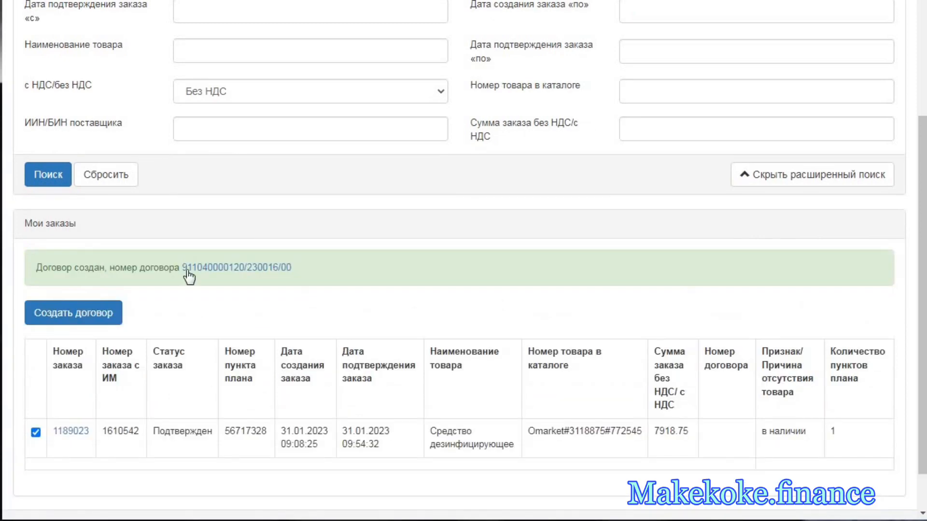
left_click(230, 268)
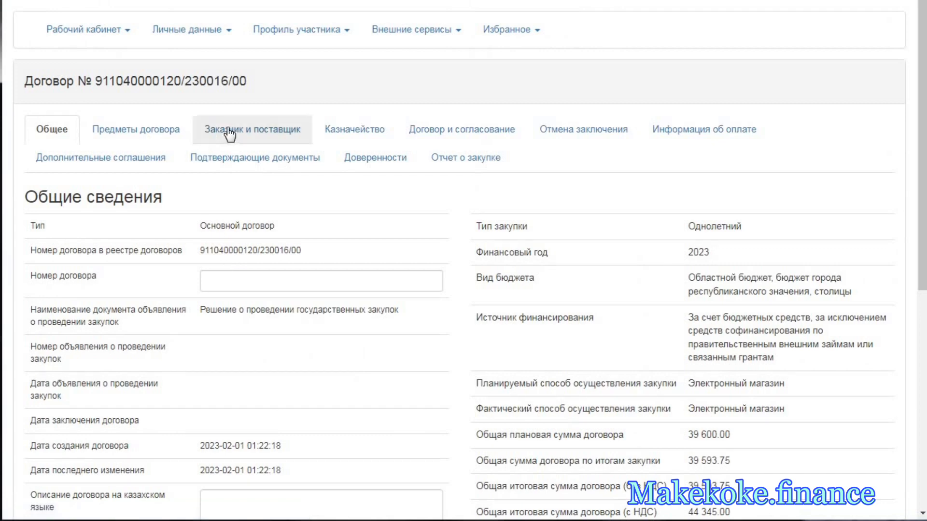
scroll(263, 139, "down", 2)
left_click(154, 65)
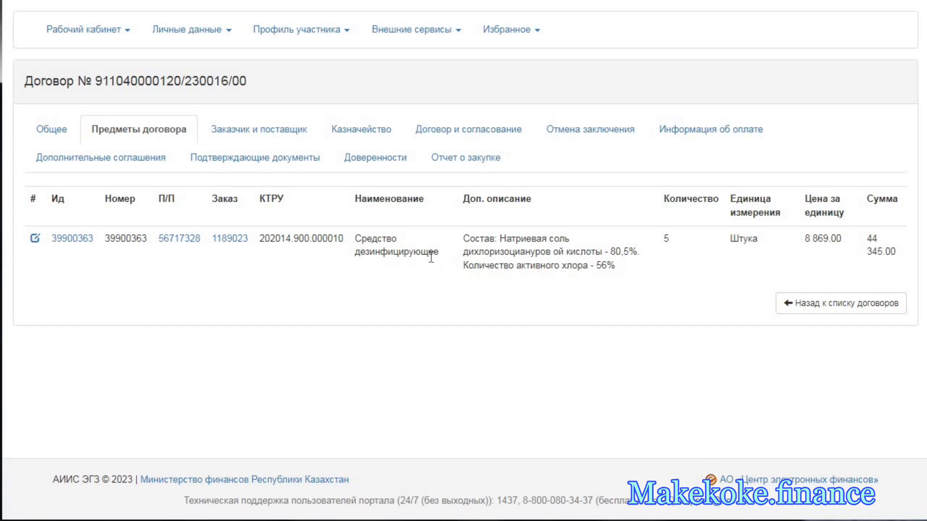
- Check «Мои заказы» for any orders still left with the status «Подтвержден»
left_click(113, 43)
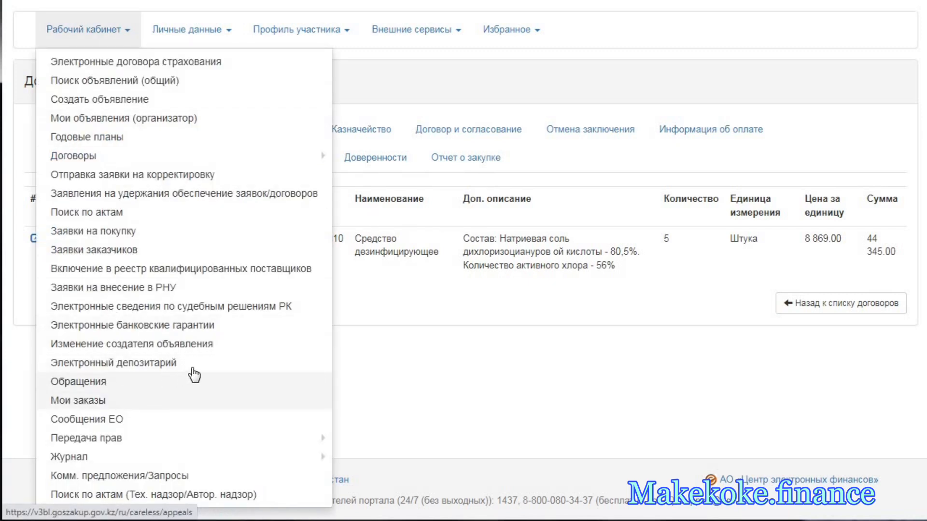
left_click(112, 406)
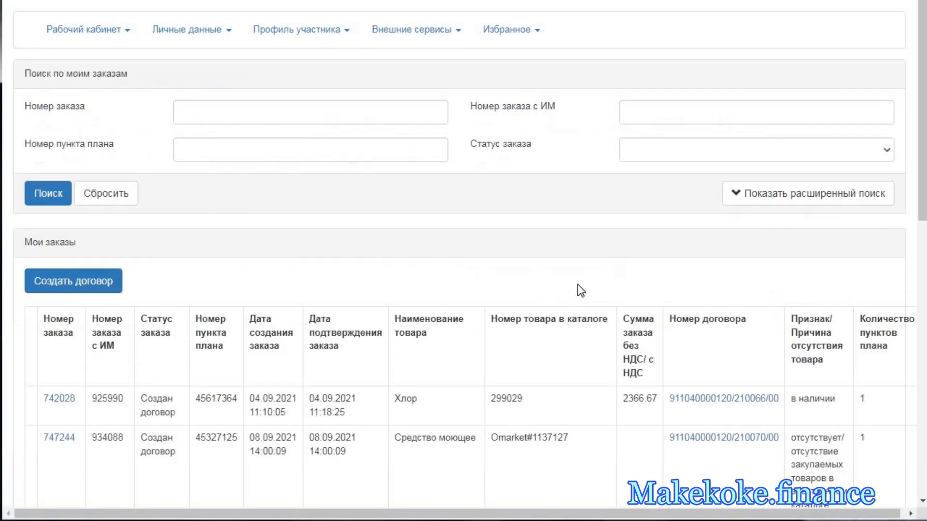
left_click(674, 155)
left_click(671, 182)
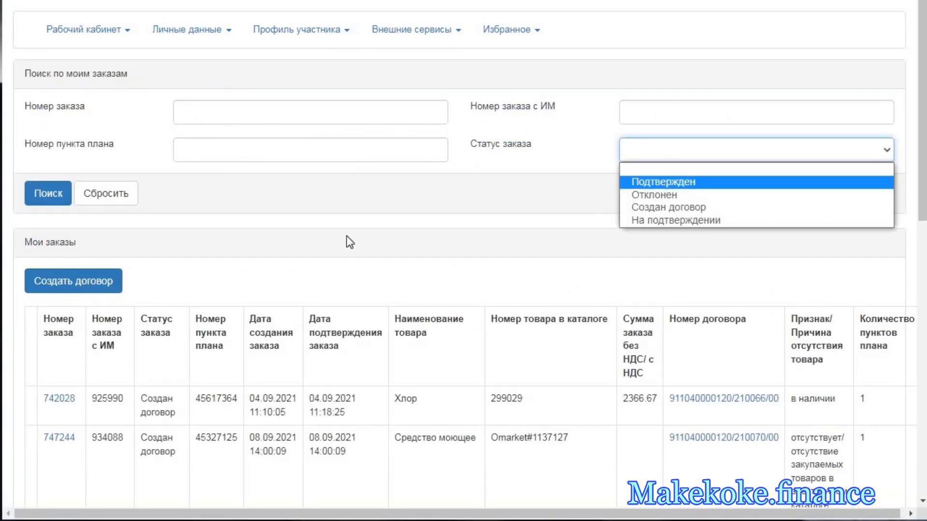
left_click(51, 199)
scroll(217, 299, "down", 3)
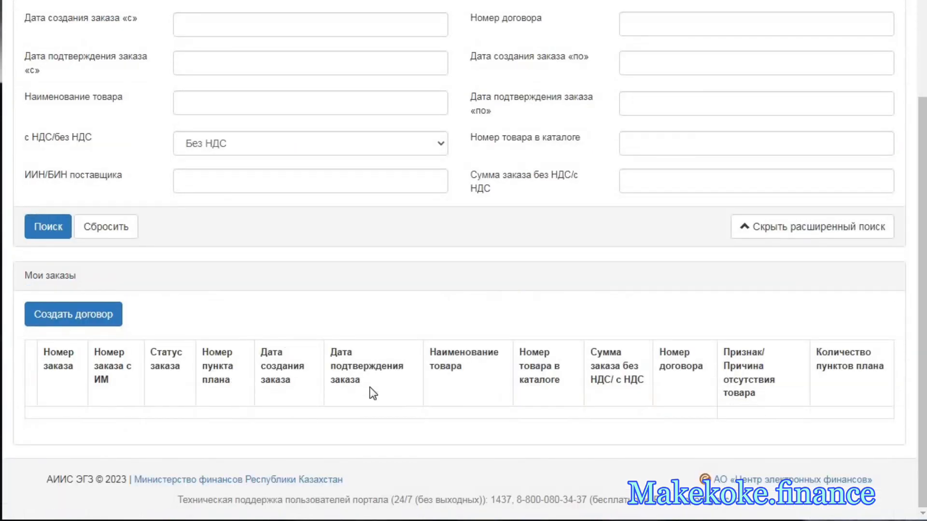
scroll(163, 269, "up", 3)
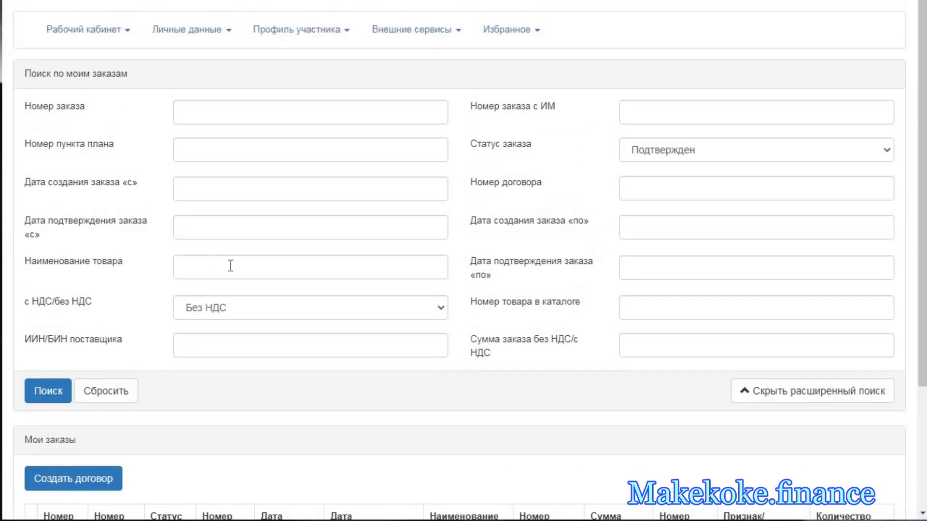
left_click(107, 43)
mouse_move(87, 164)
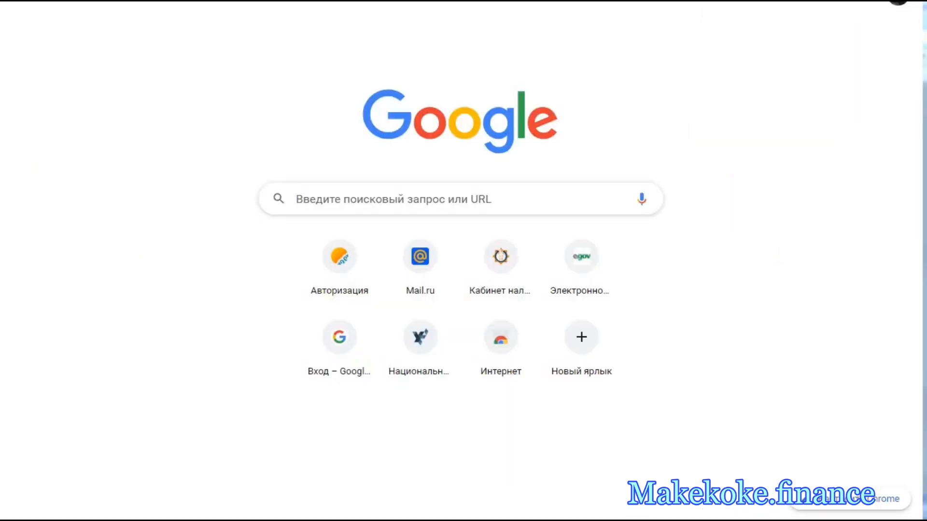
- Search Google for "omarket kz" and open the ОМаркет website
left_click(338, 198)
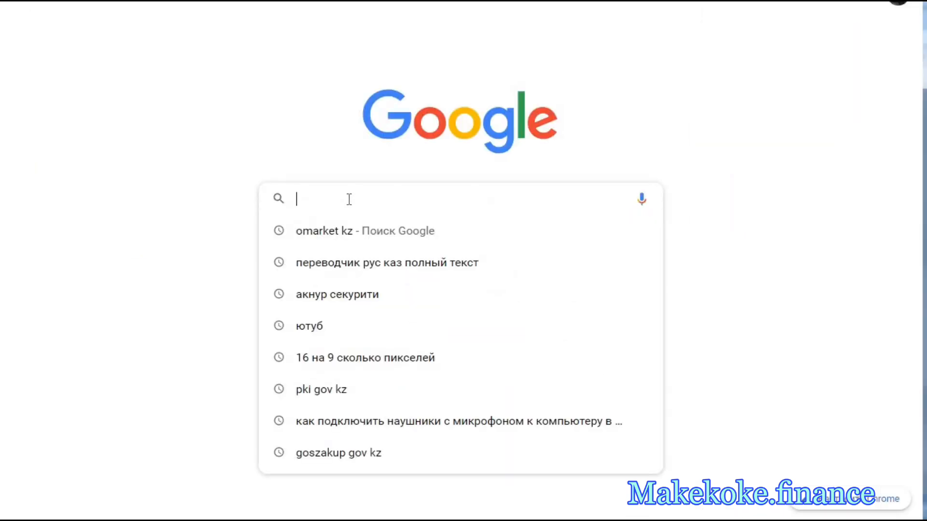
left_click(331, 235)
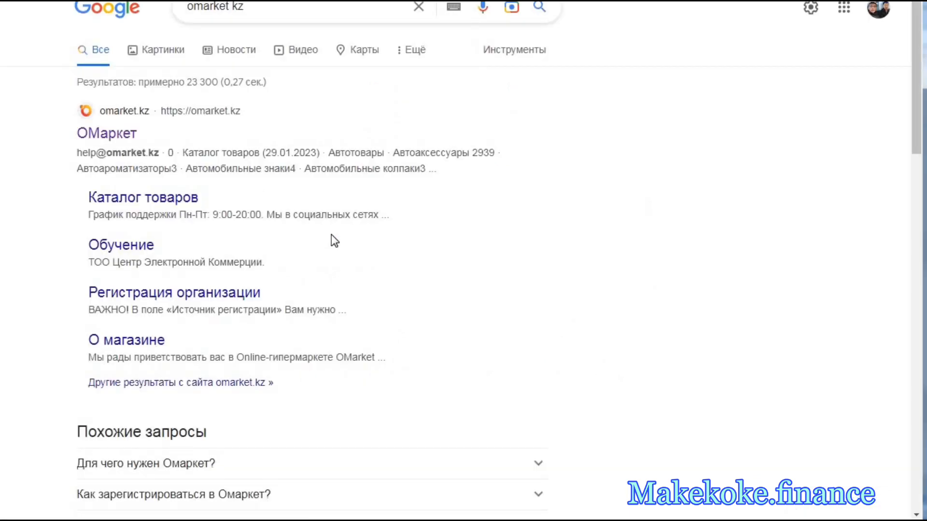
left_click(120, 137)
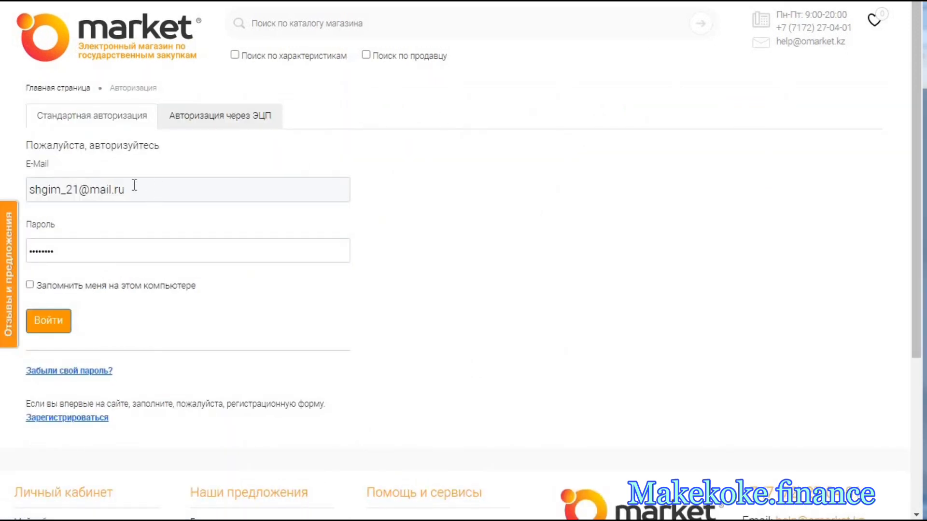
- Sign in to ОМаркет with the saved credentials, remembering the login on this computer, and view the procurement plans awaiting ordering
left_click(29, 283)
left_click(53, 319)
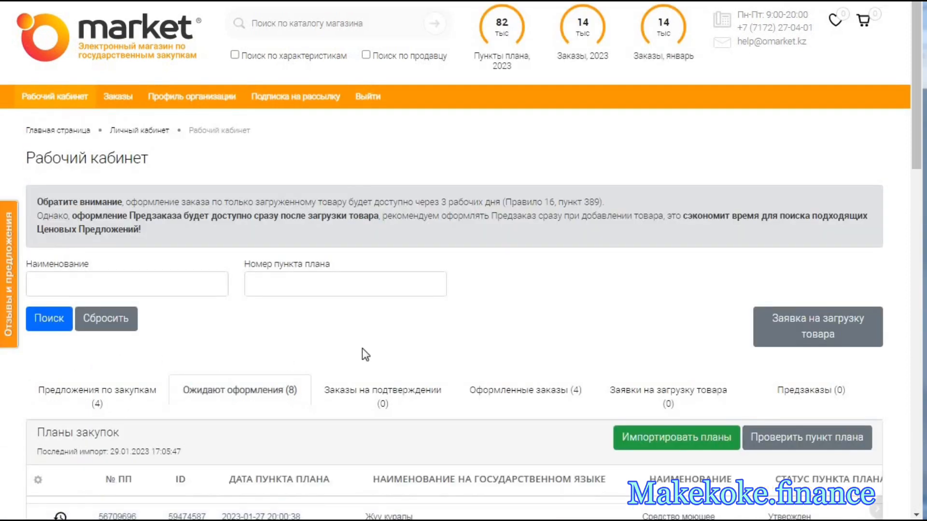
scroll(362, 349, "down", 2)
scroll(362, 349, "down", 2)
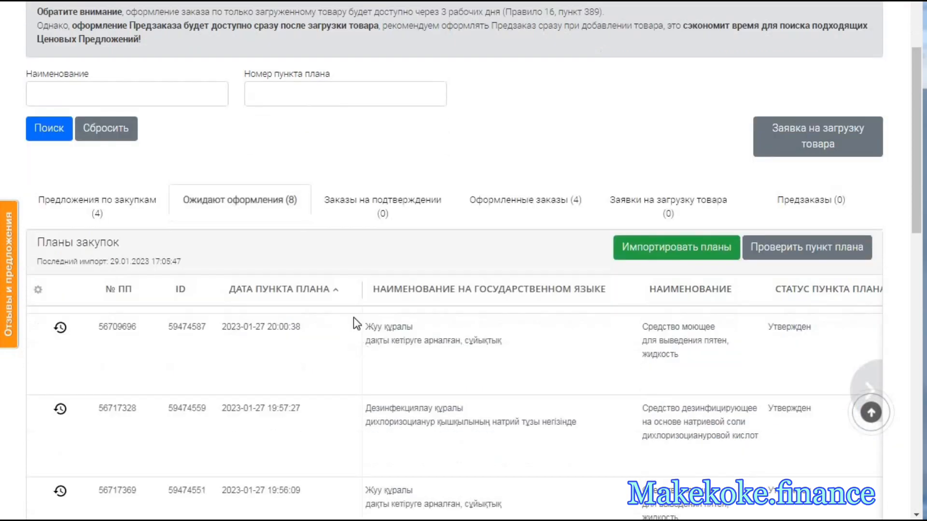
- Review the plan items awaiting ordering, switch to the Excel workbook and check its «Омаркет» item list on Лист2
scroll(353, 317, "down", 2)
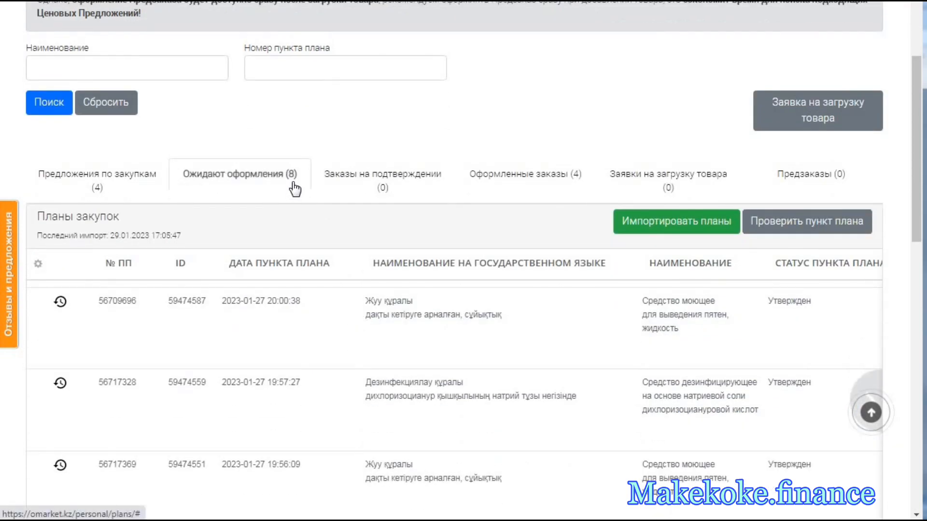
scroll(295, 253, "down", 10)
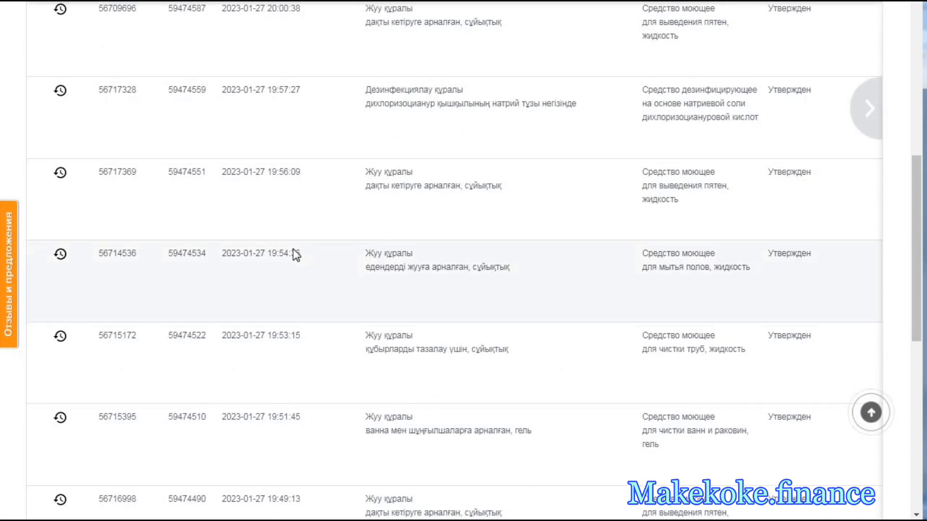
scroll(296, 254, "down", 5)
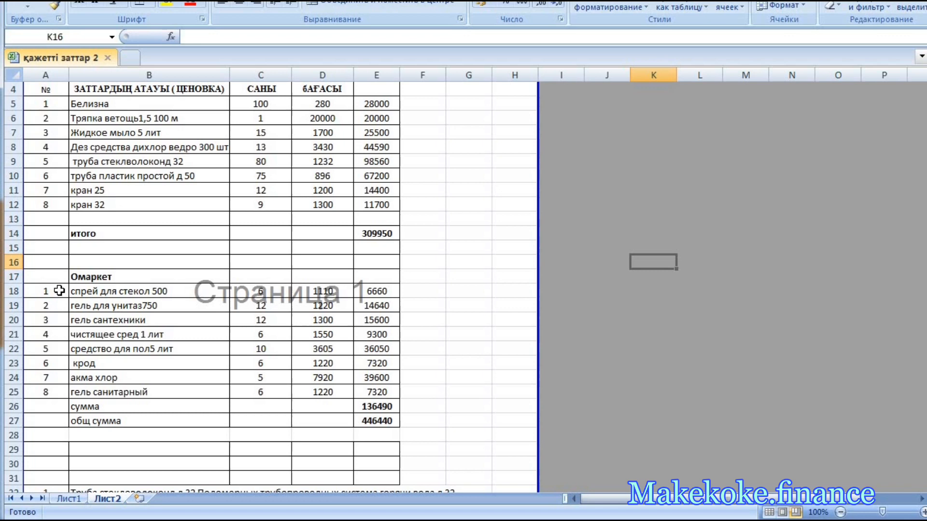
left_click_drag(59, 290, 394, 392)
left_click(478, 392)
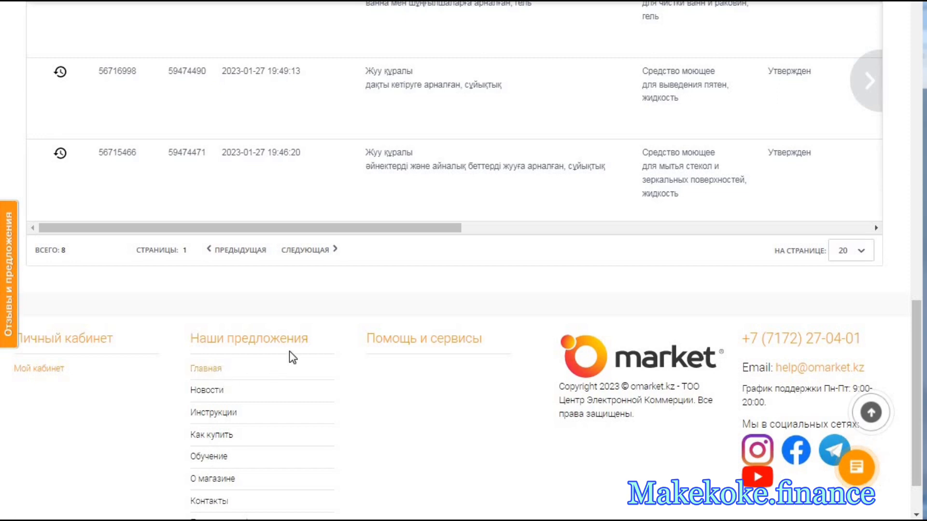
- Return to ОМаркет and review the procurement plan items under «Предложения по закупкам»
scroll(288, 351, "up", 4)
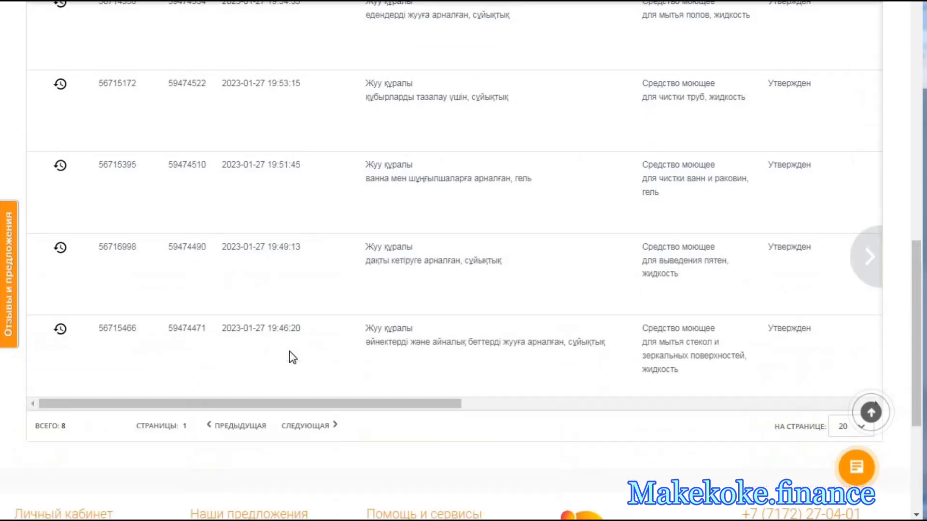
scroll(290, 353, "up", 8)
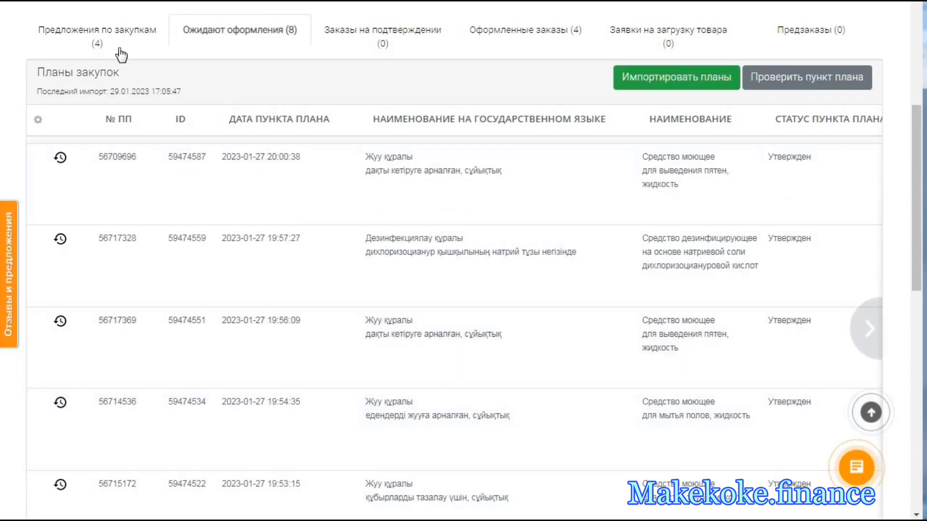
left_click(119, 42)
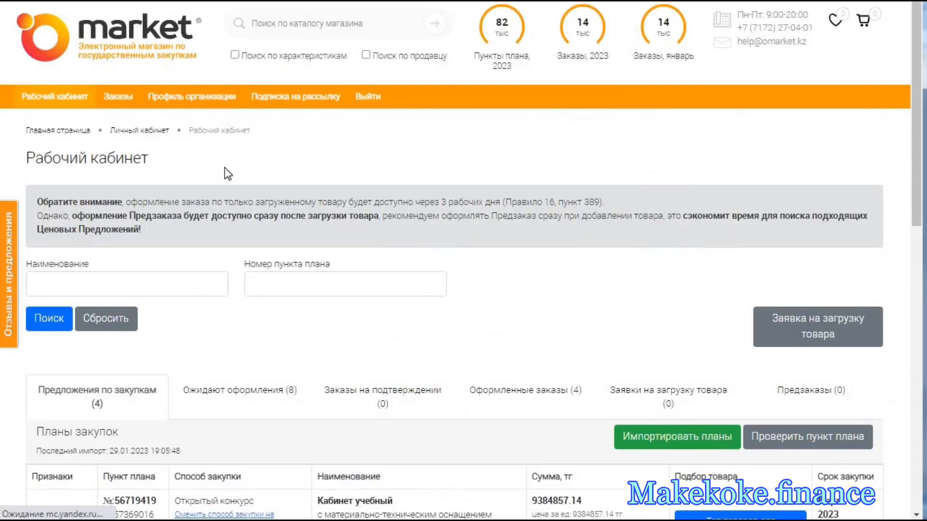
scroll(251, 248, "down", 6)
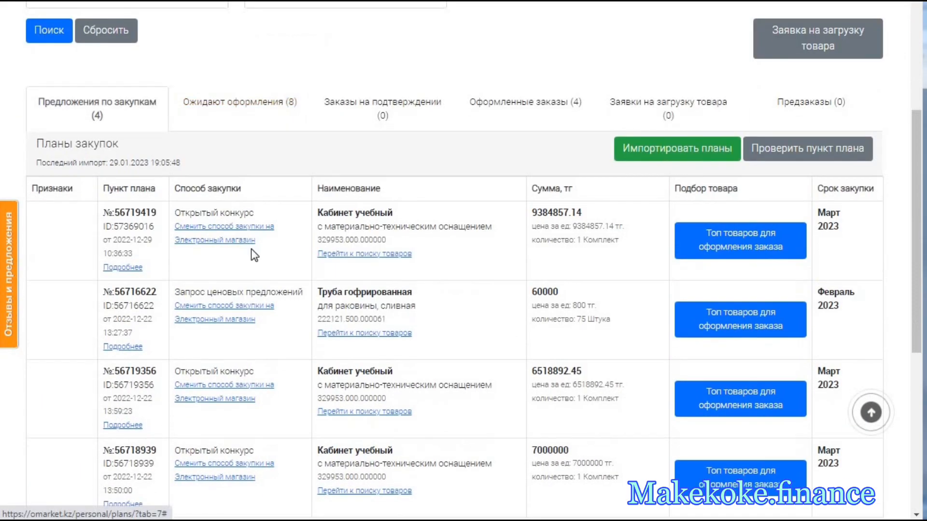
scroll(233, 287, "down", 3)
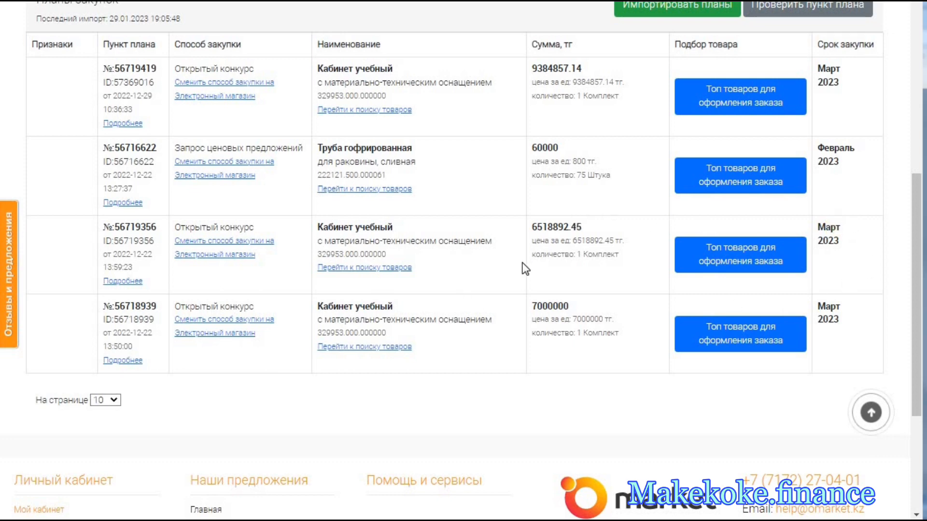
- Reopen the plans under «Ожидают оформления» and examine each item's status, ЕНС ТРУ code, amount, delivery term and purchase month
scroll(462, 259, "up", 7)
left_click(261, 329)
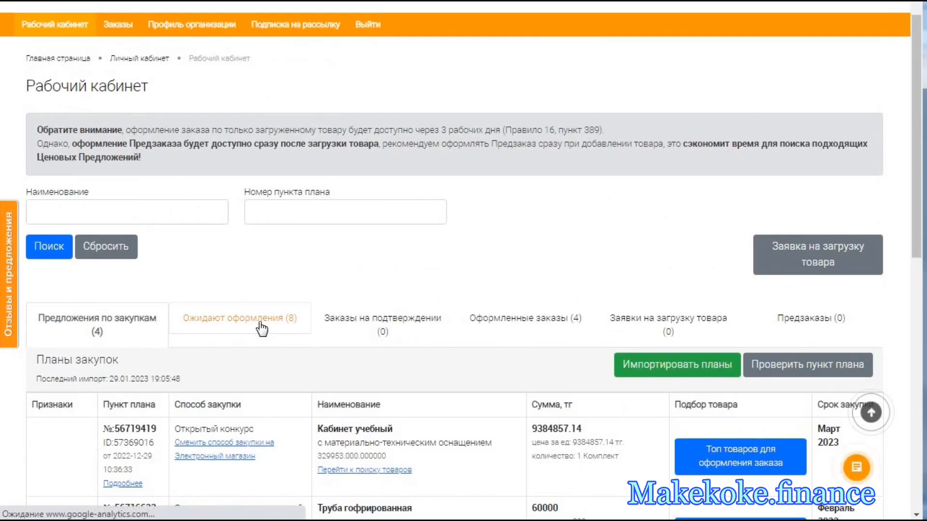
scroll(327, 346, "down", 5)
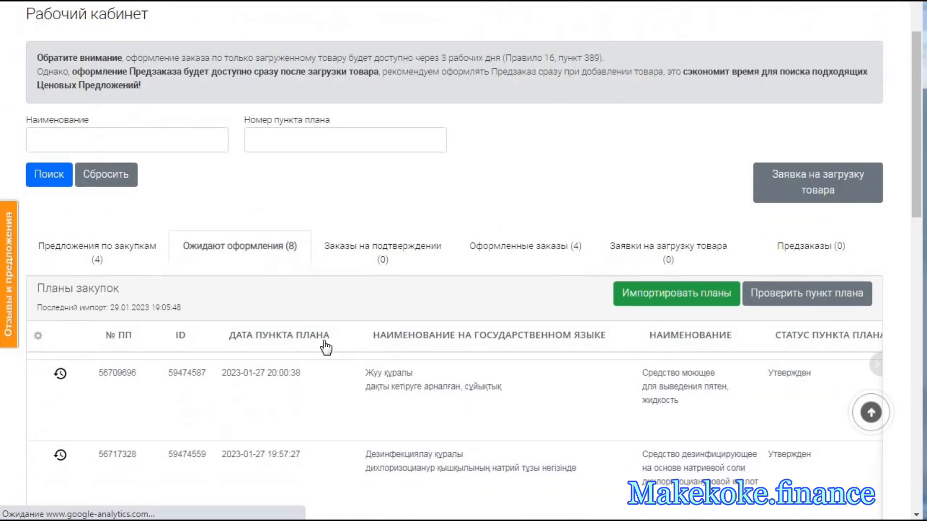
scroll(327, 347, "down", 3)
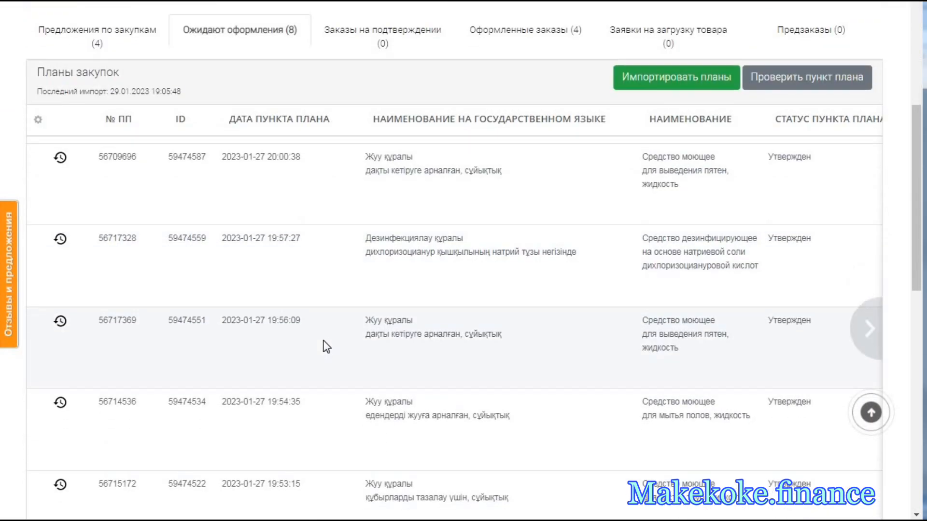
scroll(299, 333, "right", 5)
scroll(271, 258, "up", 3)
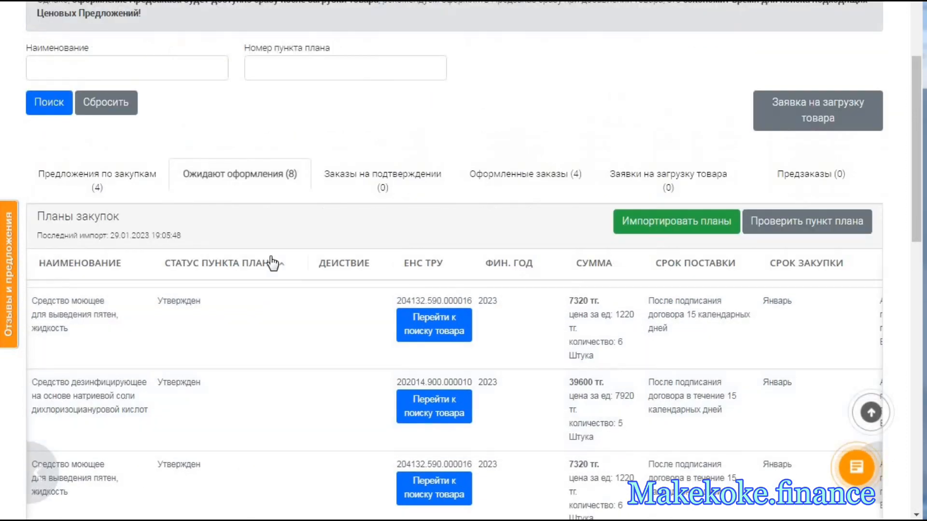
scroll(272, 263, "up", 1)
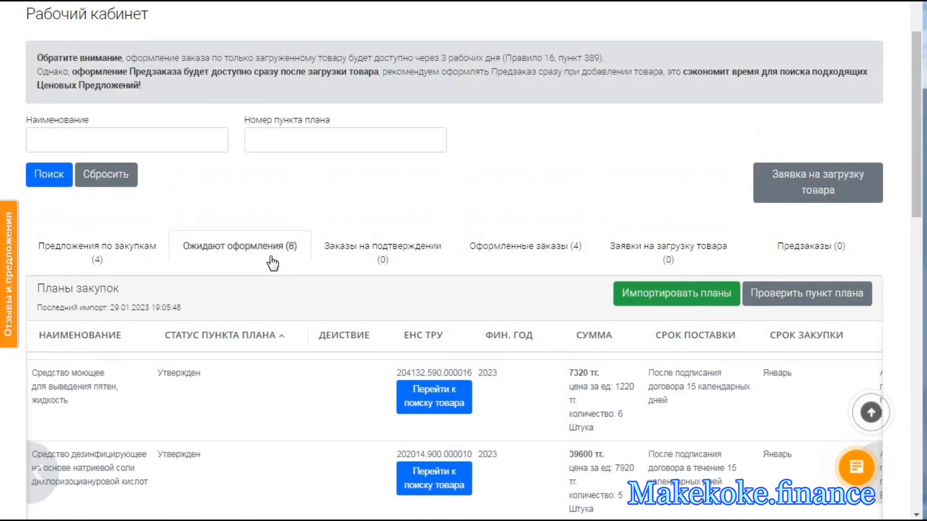
scroll(273, 262, "down", 1)
scroll(786, 232, "down", 1)
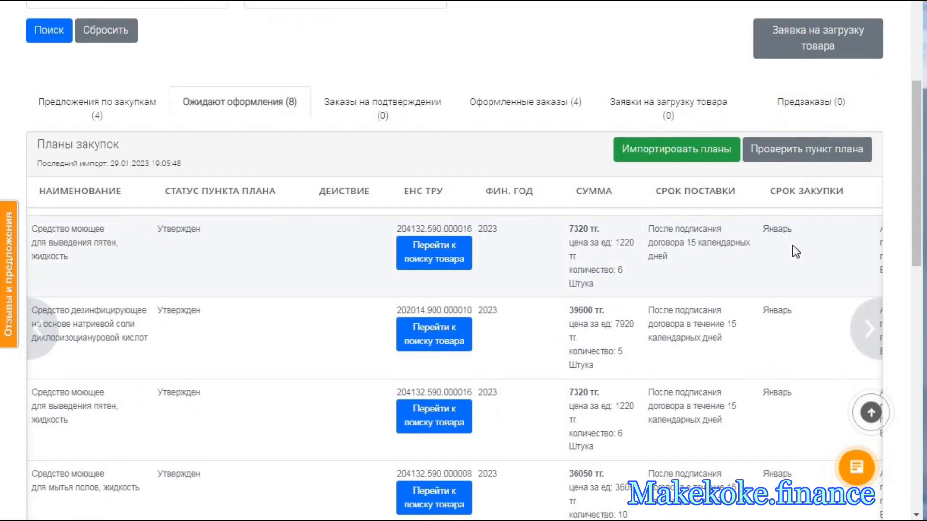